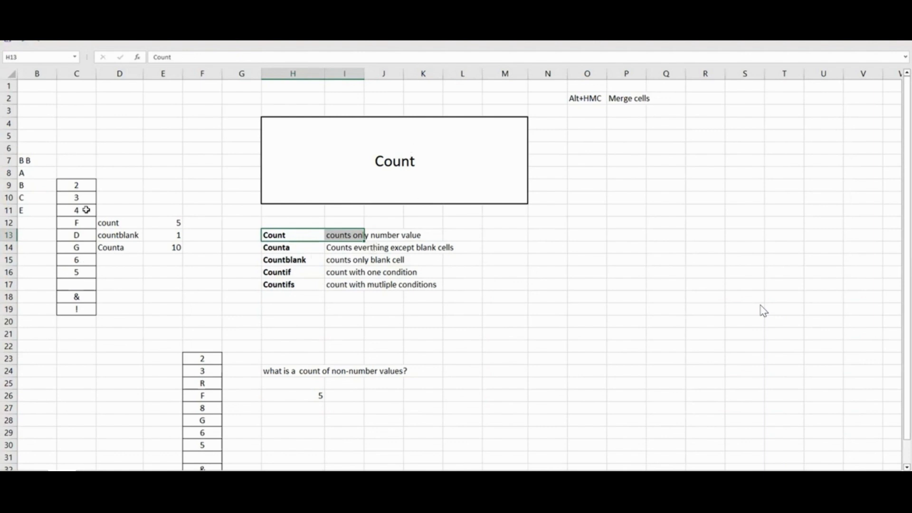
Step: Examine the sample values in C9:C19 with their count formulas, and the F23:F33 list with its question about non-number values
left_click_drag(86, 185, 85, 311)
left_click_drag(111, 224, 161, 223)
left_click_drag(112, 256, 162, 259)
scroll(233, 302, "down", 4)
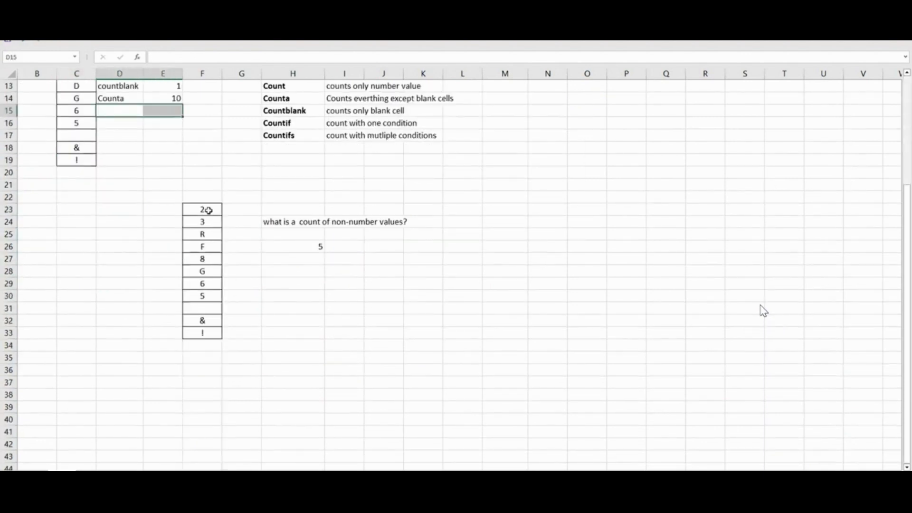
left_click_drag(209, 210, 214, 342)
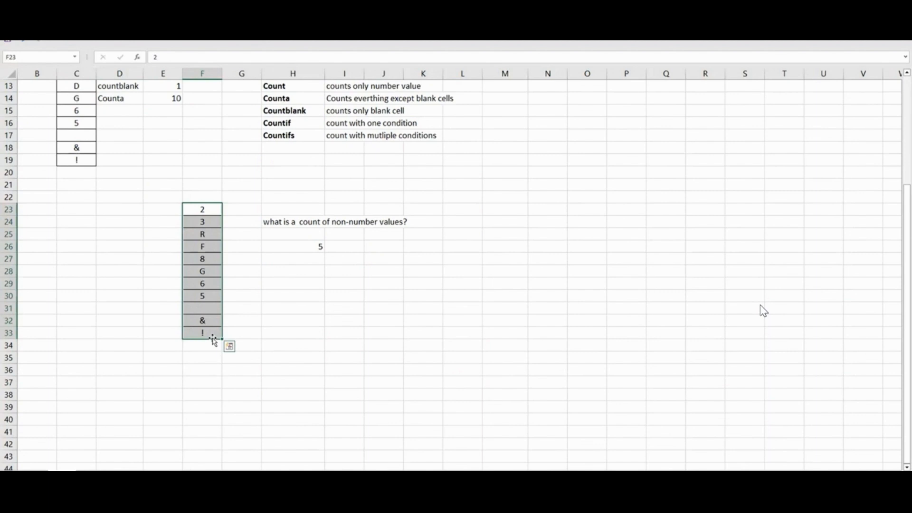
left_click_drag(320, 222, 421, 221)
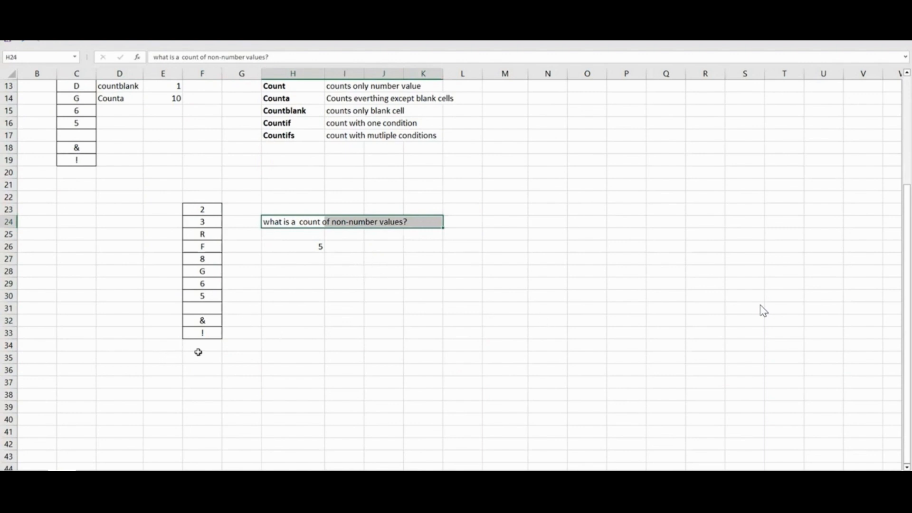
left_click_drag(208, 200, 212, 383)
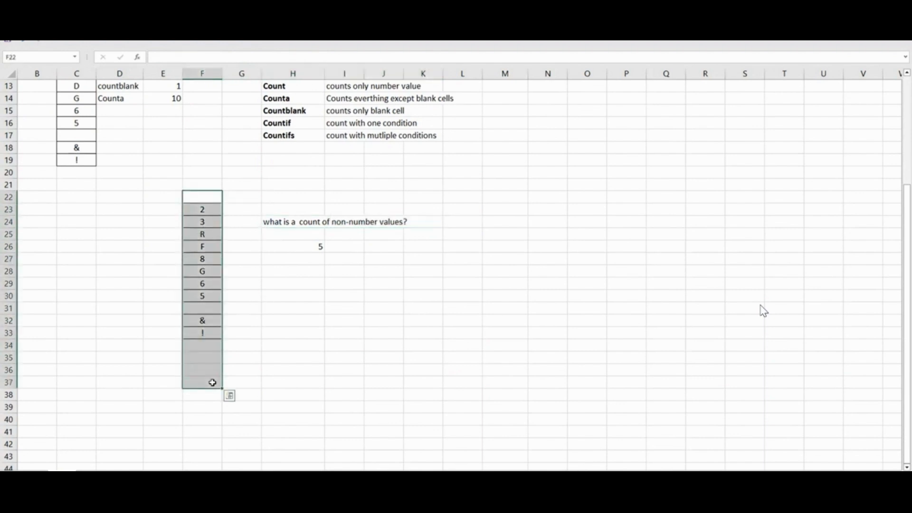
left_click(240, 284)
left_click(309, 247)
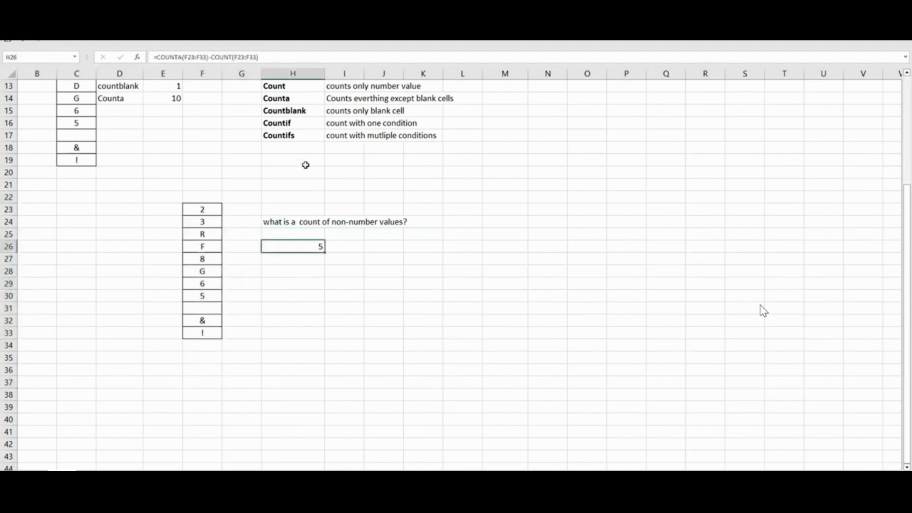
Step: Review the count function descriptions in H13:H17 and examine the COUNTA and COUNT parts of the formula in H26
scroll(300, 176, "up", 3)
left_click(280, 195)
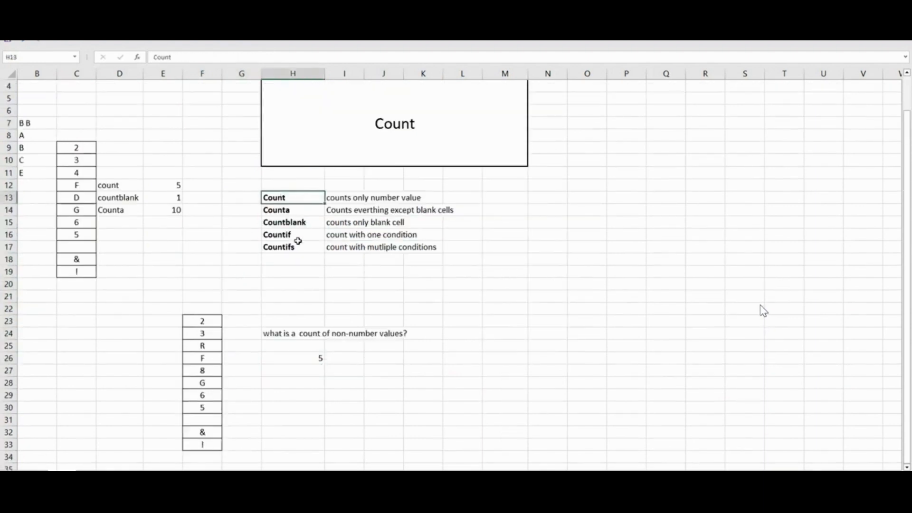
left_click_drag(291, 246, 378, 198)
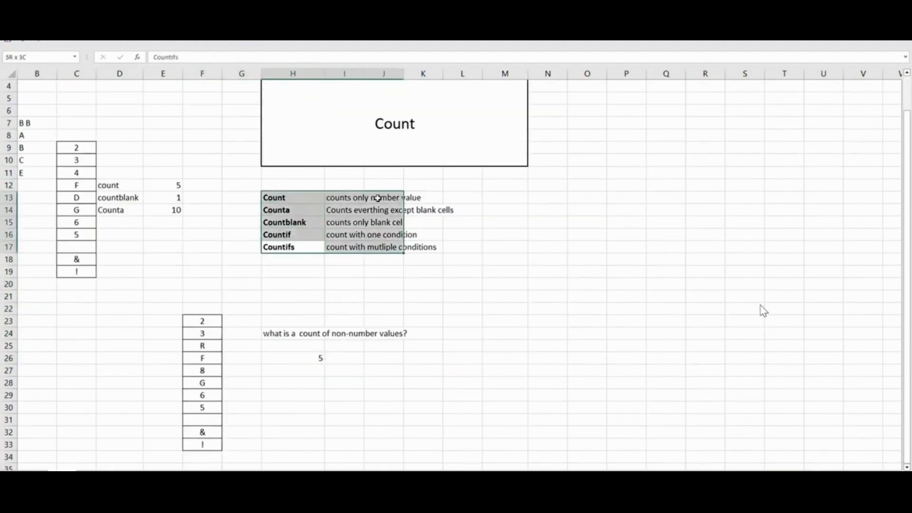
left_click(319, 372)
left_click(309, 356)
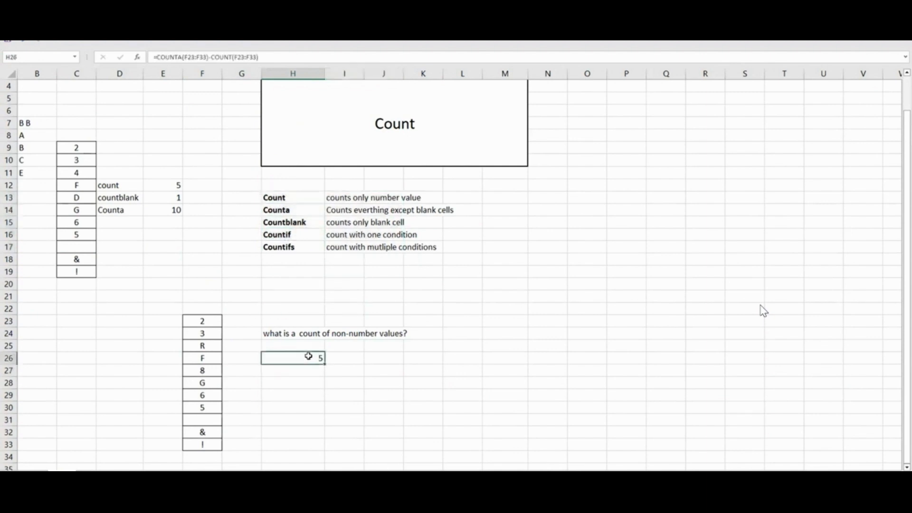
double_click(308, 356)
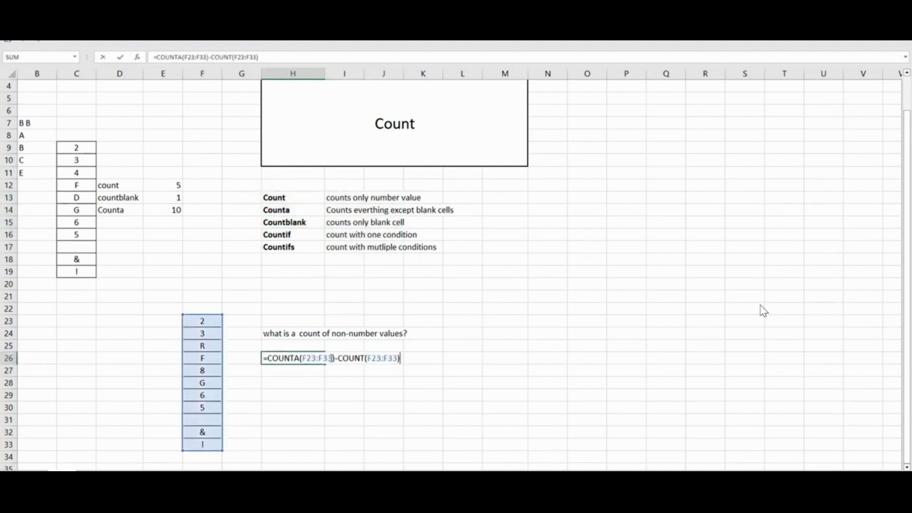
left_click_drag(335, 358, 269, 360)
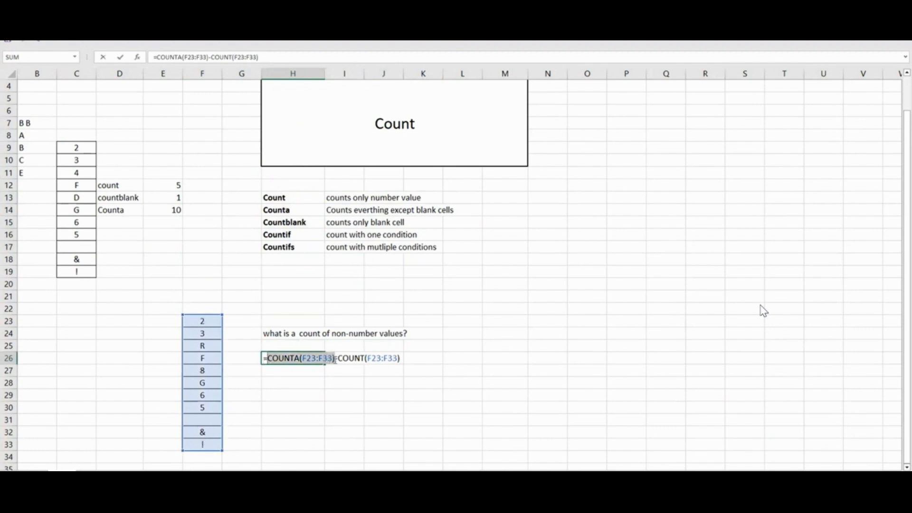
left_click(361, 359)
left_click_drag(338, 359, 401, 359)
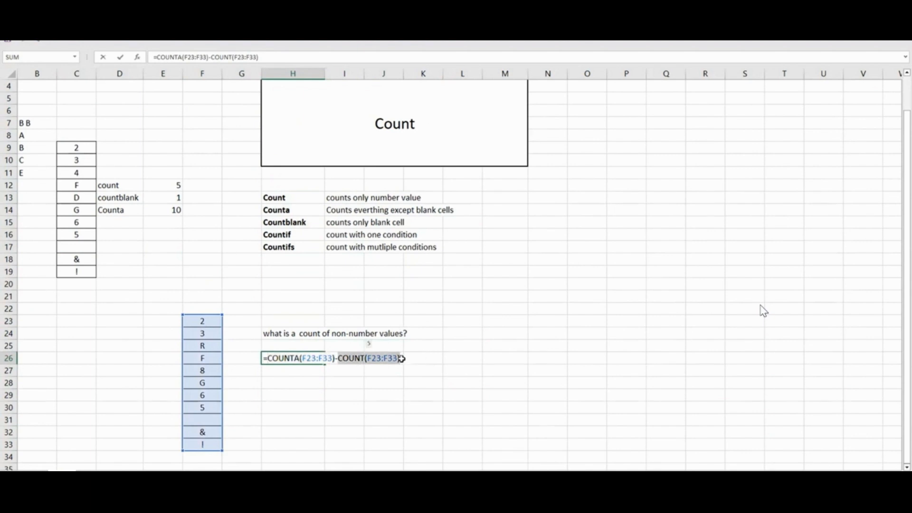
left_click_drag(336, 358, 278, 359)
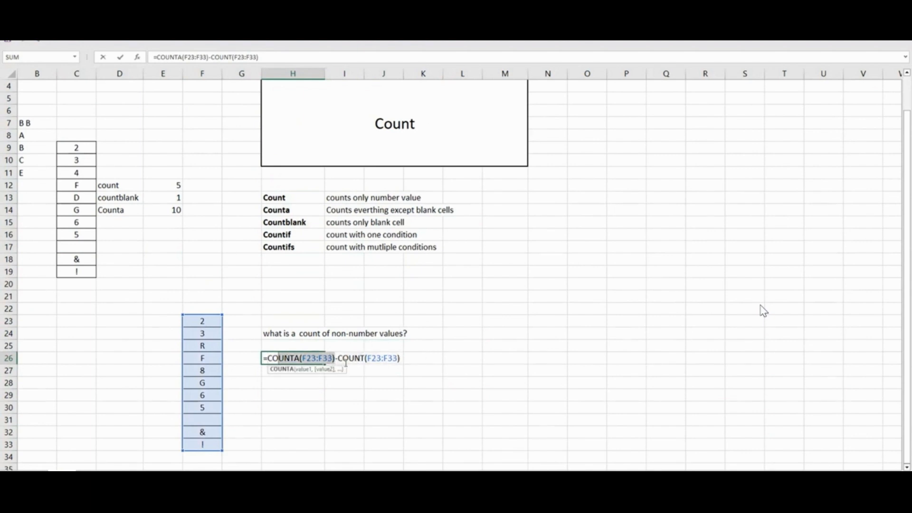
left_click_drag(340, 359, 402, 360)
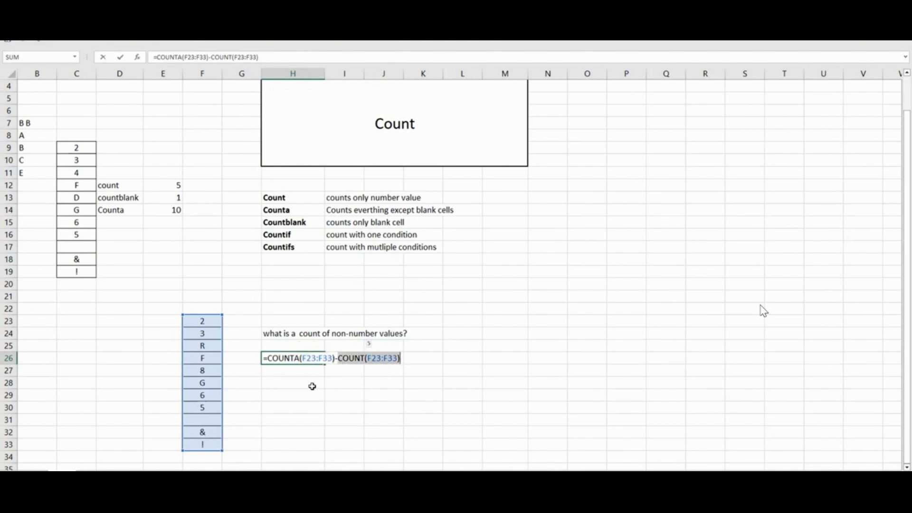
key("ctrl+Return")
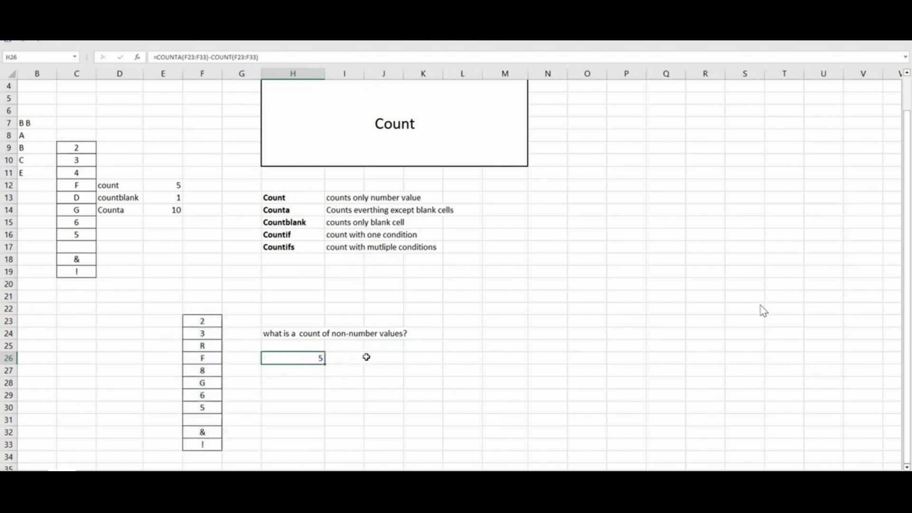
Step: Switch to File Explorer and open the workbook 03 Excel Count and Sum functions 04-22-2023.xlsx
left_click(291, 379)
left_click_drag(204, 442, 198, 306)
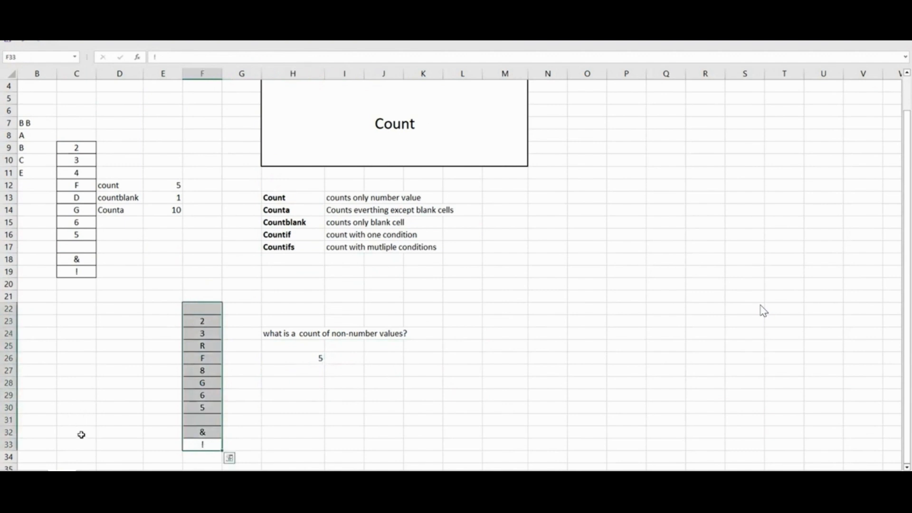
key("alt+Tab")
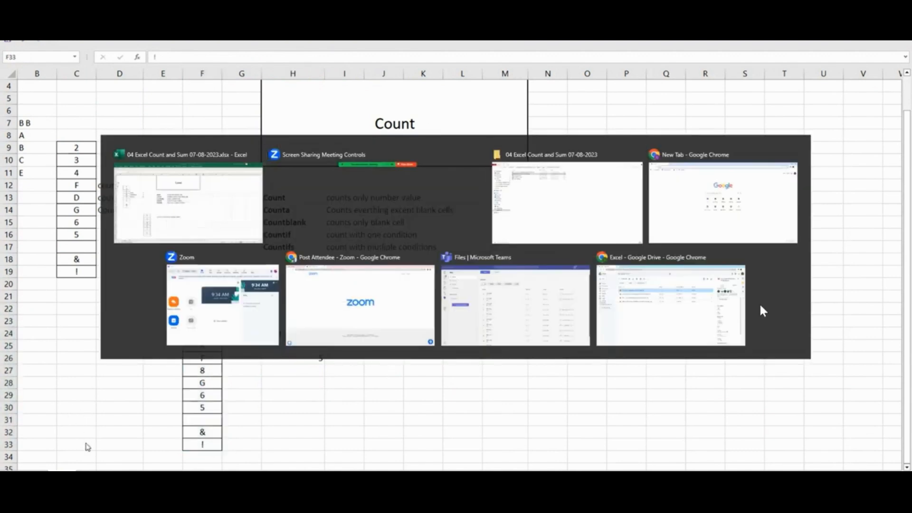
key("Up")
key("Up")
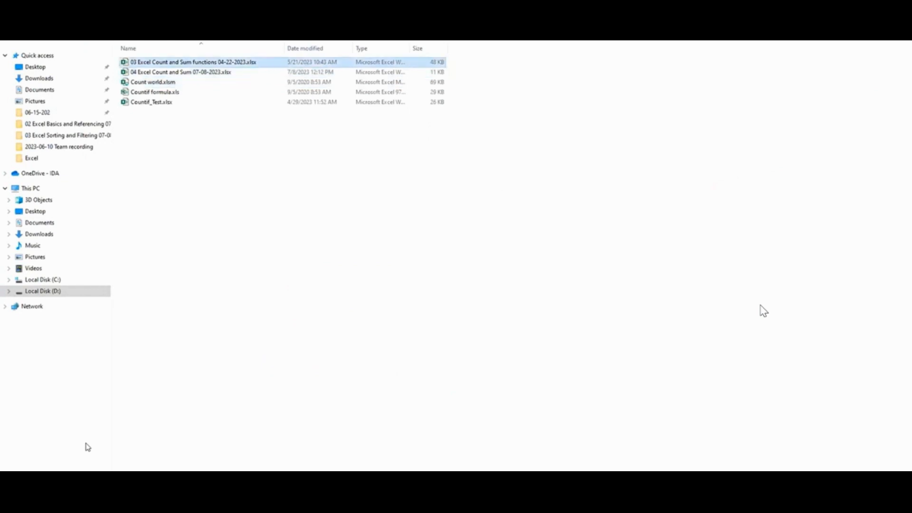
key("Return")
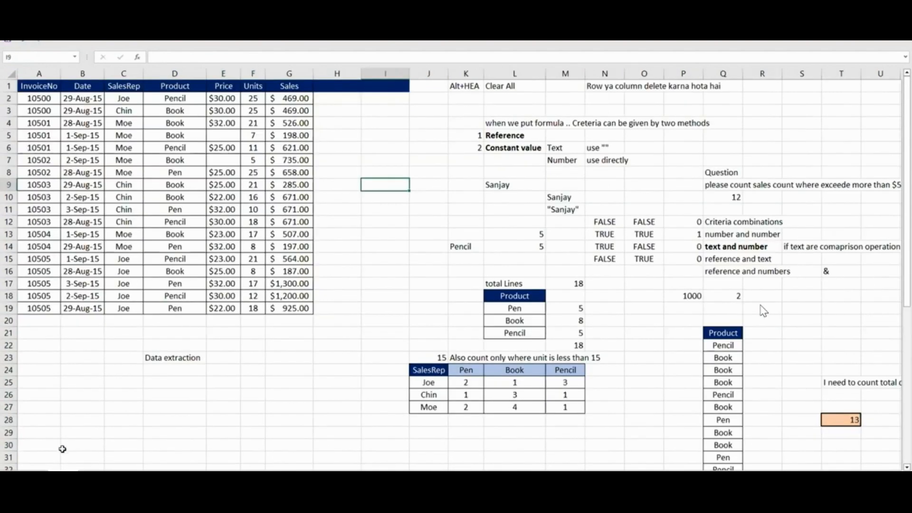
Step: Copy the whole sales table A1:G19, from the InvoiceNo column through Sales
left_click(182, 392)
key("Up")
key("Up")
key("Up")
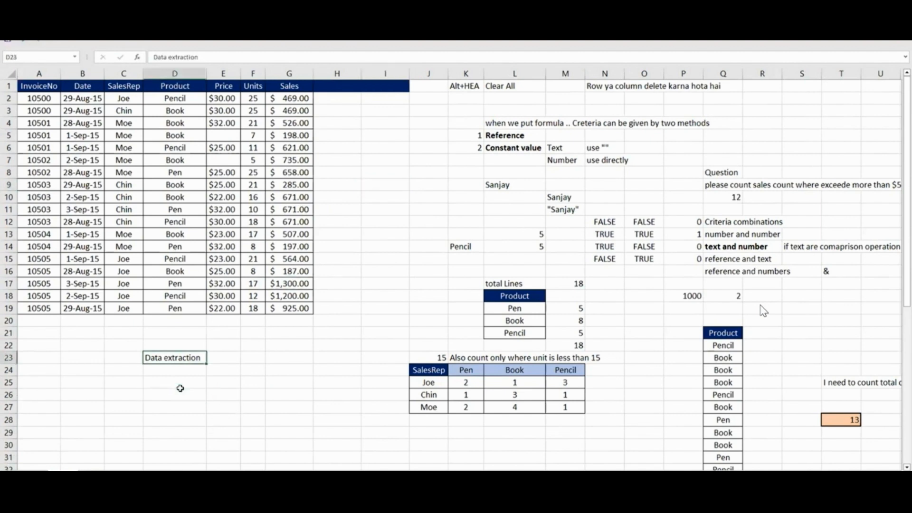
key("ctrl+Up")
key("ctrl+Up")
key("ctrl+Left")
key("ctrl+shift+Right")
key("ctrl+shift+Down")
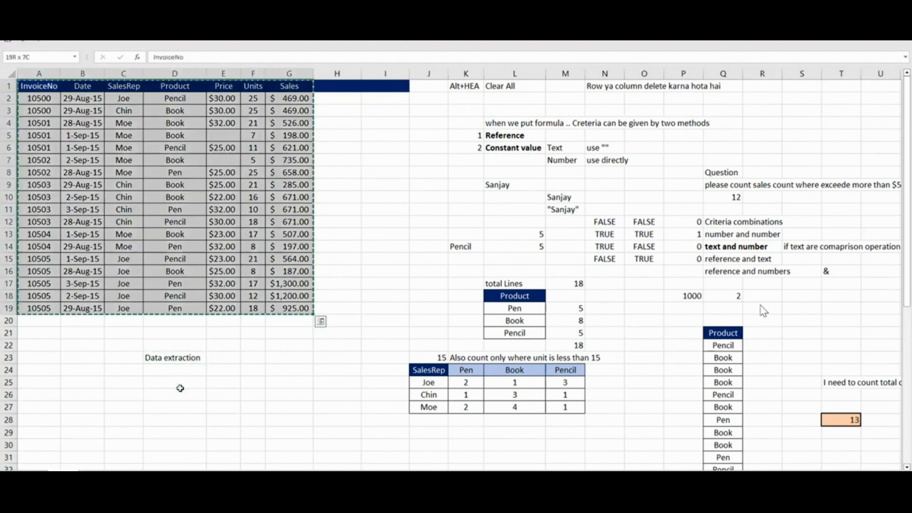
Step: Switch to the 04 Excel Count and Sum 07-08-2023 workbook and paste the copied sales table at A1 of the blank worksheet
key("ctrl+Page_Up")
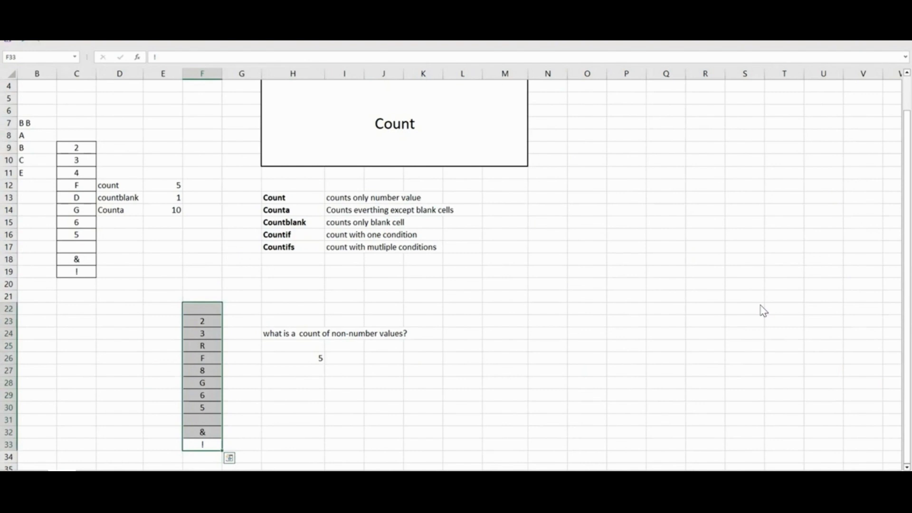
key("ctrl+Page_Down")
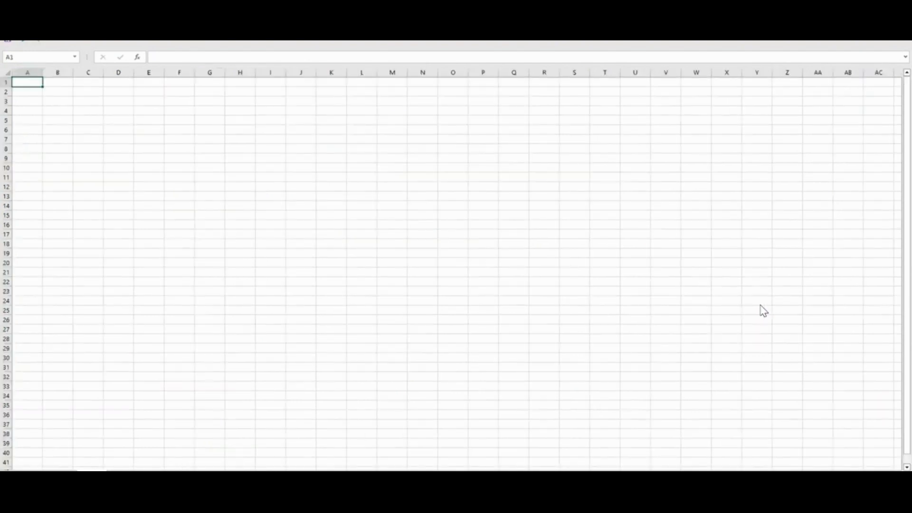
type("InvoiceNo\tDate\tSalesRep\tProduct\tPrice\tUnits\tSales 10500\t########\tJoe\tPencil\t$30.00\t25\t$469.00 10500\t########\tChin\tBook\t$30.00\t25\t$469.00 10501\t########\tMoe\tBook\t$32.00\t21\t$526.00 10501\t1-Sep-15\tMoe\tBook\t\t7\t$198.00 10501\t1-Sep-15\tMoe\tPencil\t$25.00\t11\t$621.00 10502\t2-Sep-15\tMoe\tBook\t\t5\t$735.00 10502\t########\tMoe\tPen\t$25.00\t25\t$658.00 10503\t########\tChin\tBook\t$25.00\t21\t$285.00 10503\t2-Sep-15\tChin\tBook\t$22.00\t16\t$671.00 10503\t3-Sep-15\tChin\tPen\t$32.00\t10\t$671.00 10503\t########\tChin\tPencil\t$30.00\t18\t$671.00 10504\t1-Sep-15\tMoe\tBook\t$23.00\t17\t$507.00 10504\t########\tMoe\tPen\t$32.00\t8\t$197.00 10505\t1-Sep-15\tJoe\tPencil\t$23.00\t21\t$564.00 10505\t########\tJoe\tBook\t$25.00\t8\t$187.00 10505\t3-Sep-15\tJoe\tPen\t$32.00\t17\t####### 10505\t2-Sep-15\tJoe\tPencil\t$30.00\t12\t####### 10505\t########\tJoe\tPen\t$22.00\t18\t$925.00")
Step: Return to the Count worksheet and clear the answer formula in H26
key("ctrl+Page_Up")
key("Down")
key("Up")
key("Right")
key("Right")
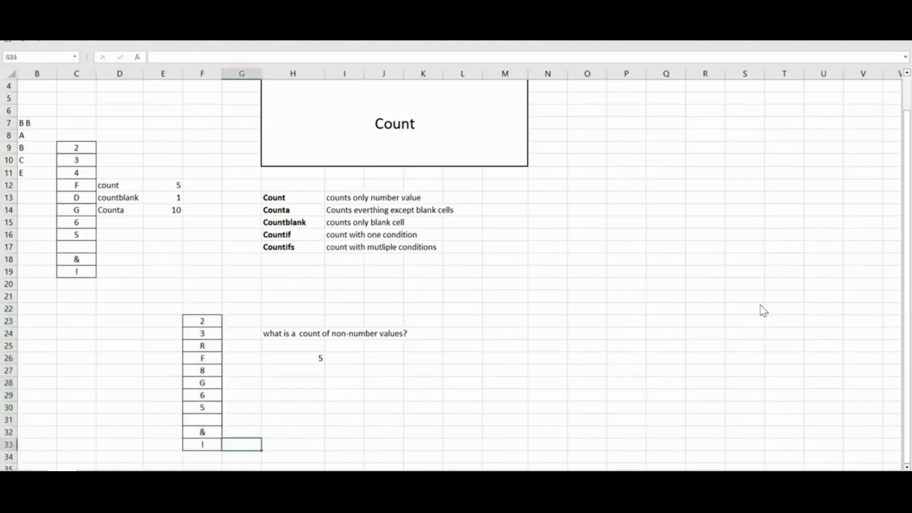
key("Up")
key("ctrl+Up")
key("Delete")
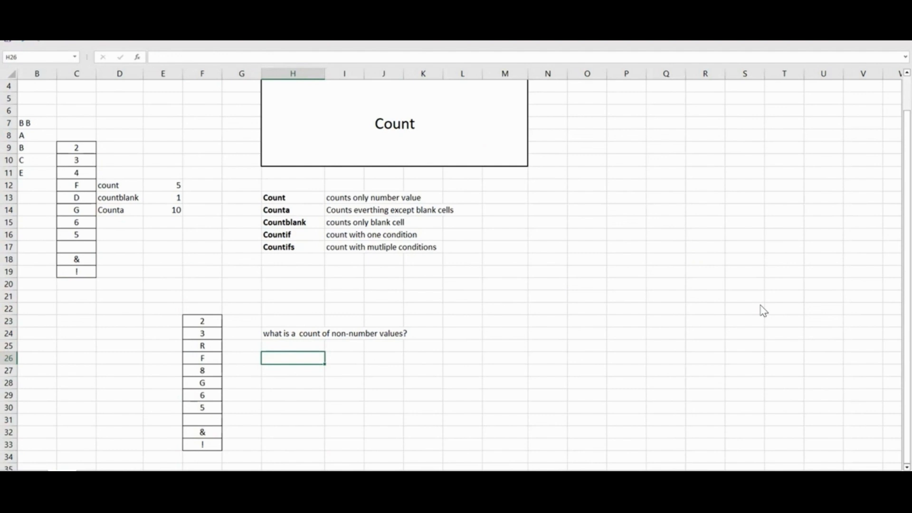
Step: Enter the formula =COUNTA(F23:F33) in H26 to count all non-blank values in the list
type("=COUNTA(")
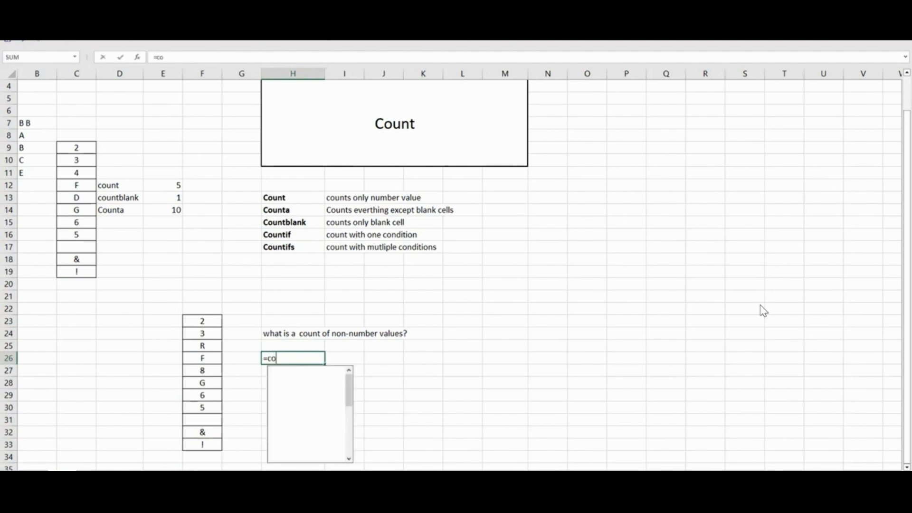
key("ctrl+Left")
key("ctrl+Up")
key("ctrl+shift+Down")
key("ctrl+shift+Down")
key("ctrl+shift+Down")
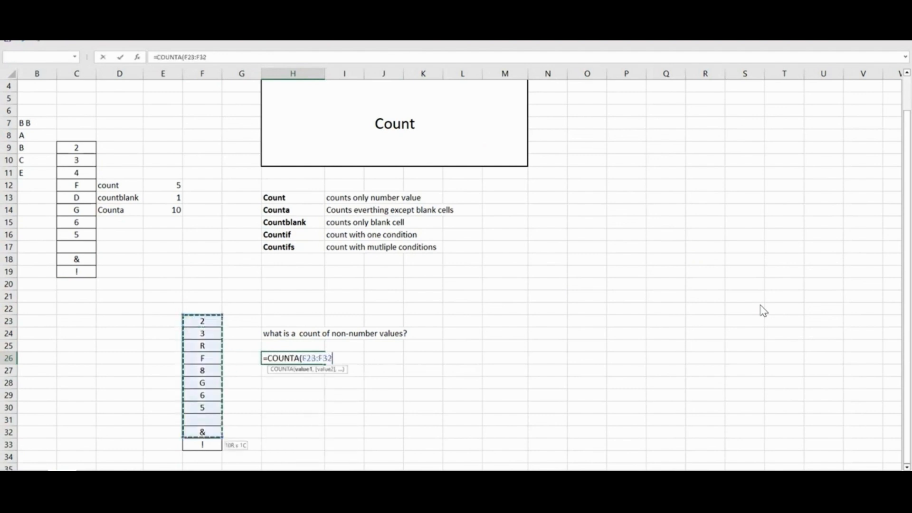
type(")")
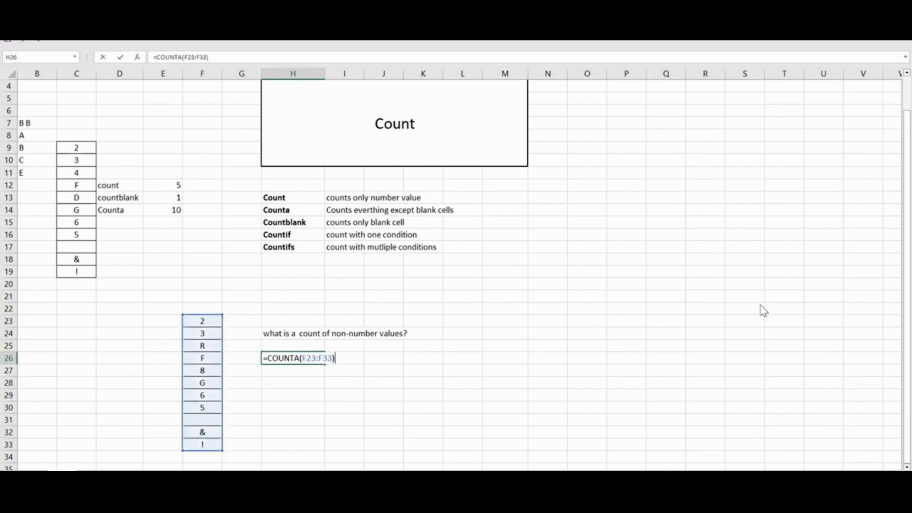
key("Return")
Step: Extend the H26 formula to =COUNTA(F23:F33)-COUNT(F23:F33) so it counts only the non-number values
key("F2")
type("=")
key("BackSpace")
type("-cou")
key("Tab")
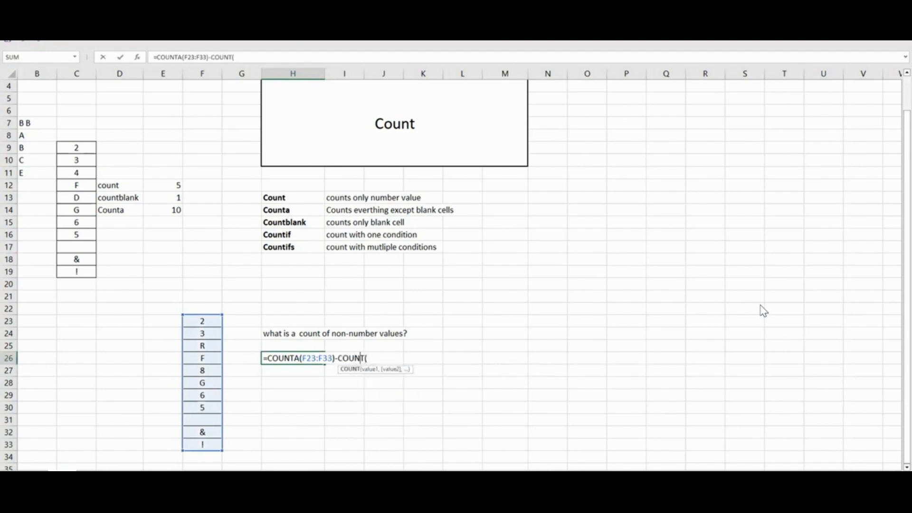
key("Left")
key("Left")
key("Left")
key("Up")
key("Right")
key("Up")
key("Up")
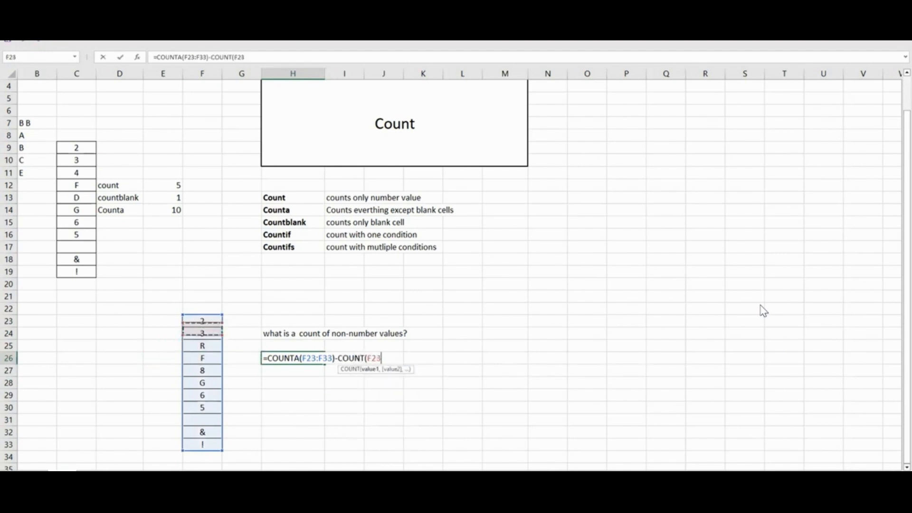
key("shift+Down")
key("shift+Down")
key("shift+Down")
key("shift+Down")
key("shift+Down")
key("shift+Down")
key("shift+Down")
key("shift+Down")
key("shift+Down")
key("shift+Down")
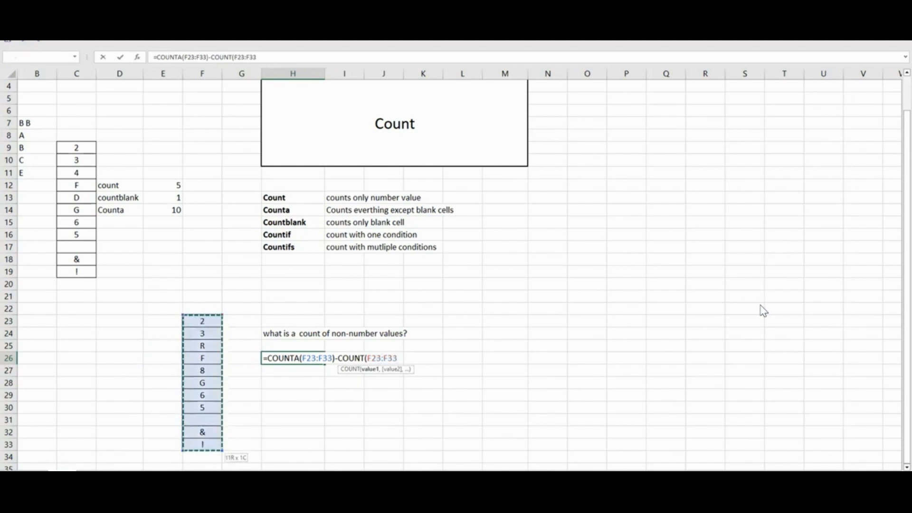
key("Return")
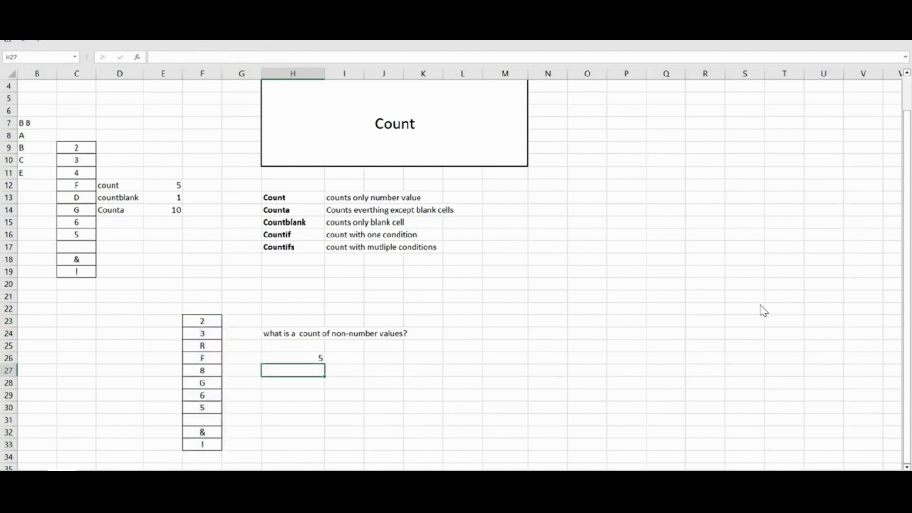
Step: Inspect the formula in H26 under the non-number question and clear it from the cell
left_click_drag(155, 436, 241, 422)
left_click(251, 409)
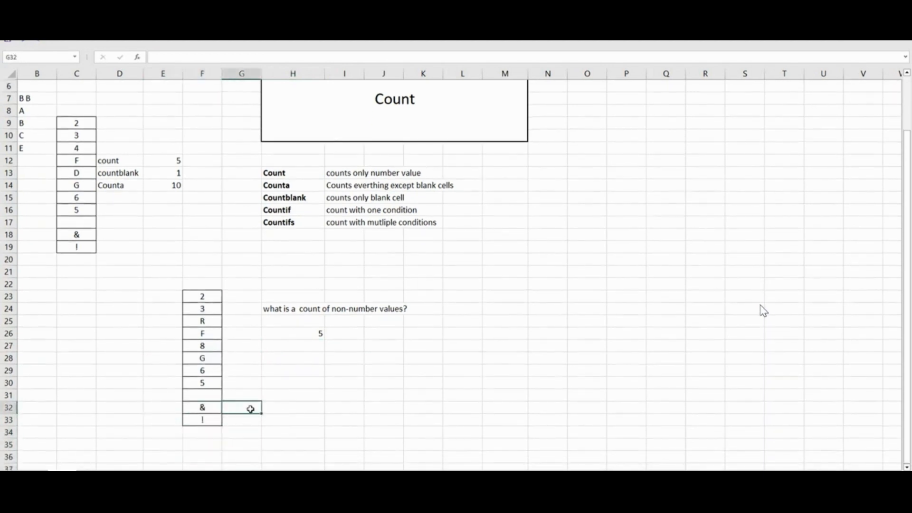
key("Up")
key("Up")
key("Up")
key("Up")
key("Up")
key("Up")
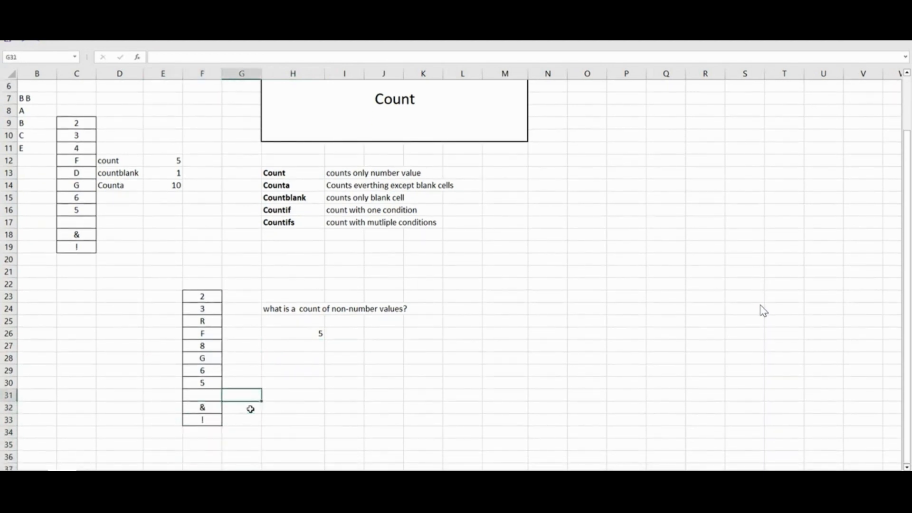
key("Right")
key("F2")
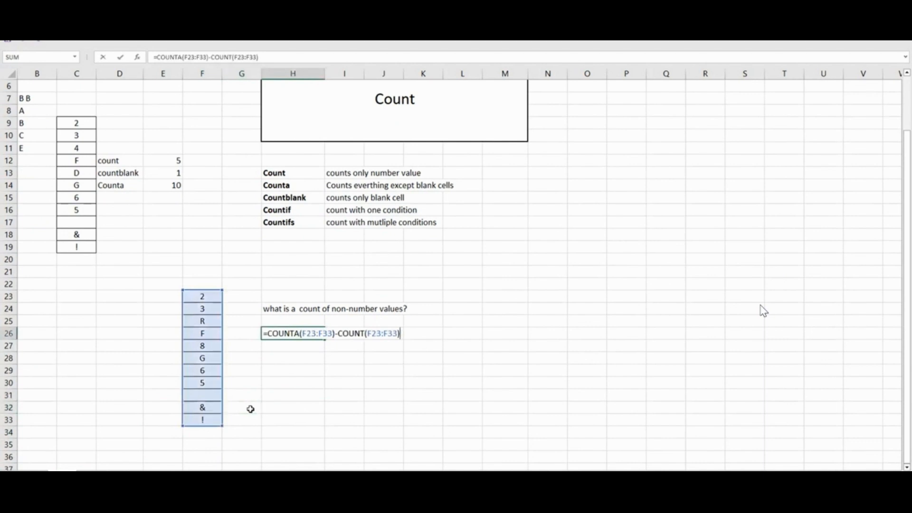
key("ctrl+Return")
key("Delete")
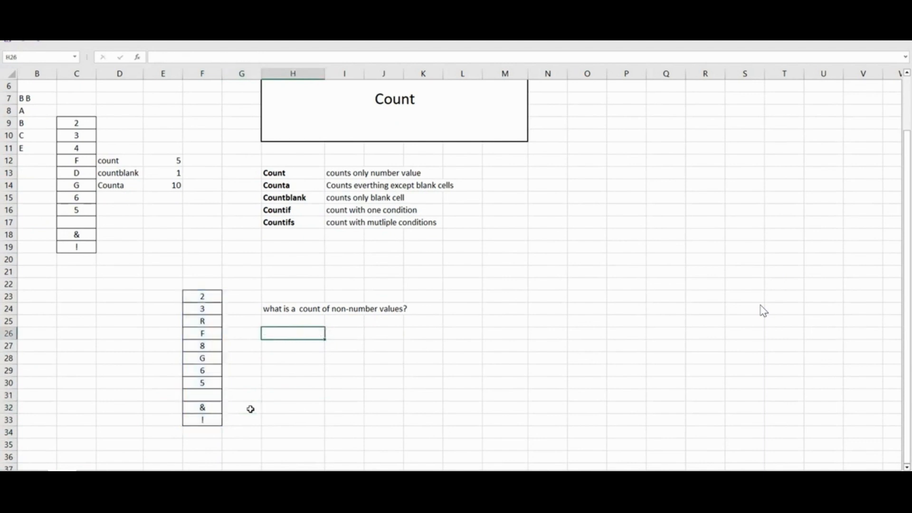
type("=")
key("Escape")
type("=")
key("Escape")
type("=")
key("Escape")
key("Down")
key("Up")
Step: Start a COUNTA formula in H26, trying the fully written function name and replacing it with the suggested function
type("=cou")
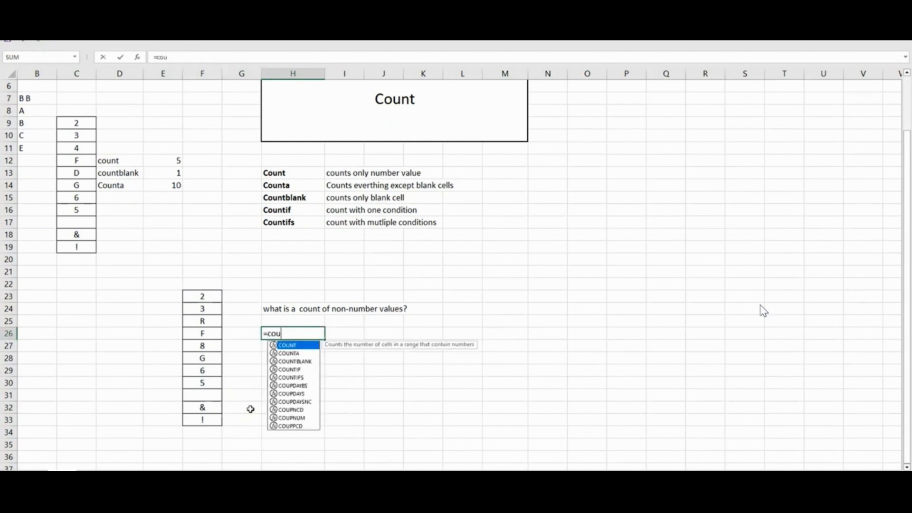
key("Down")
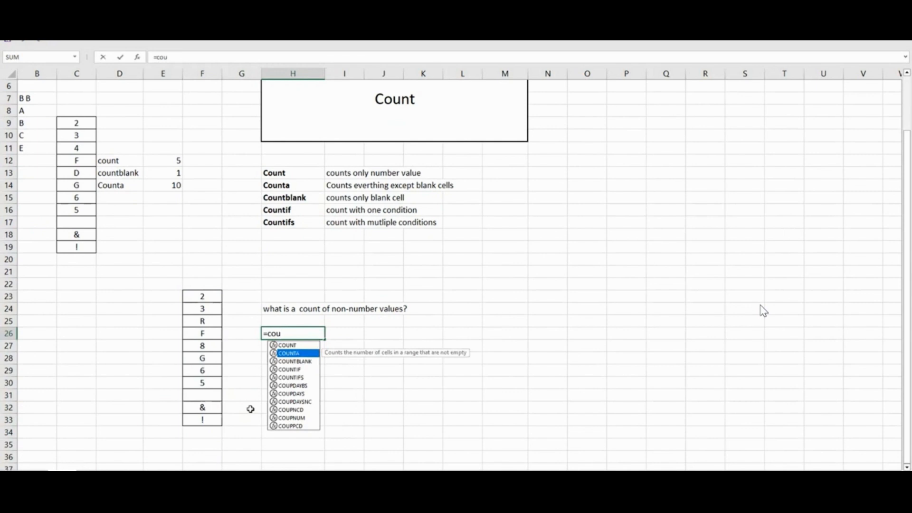
type("nta")
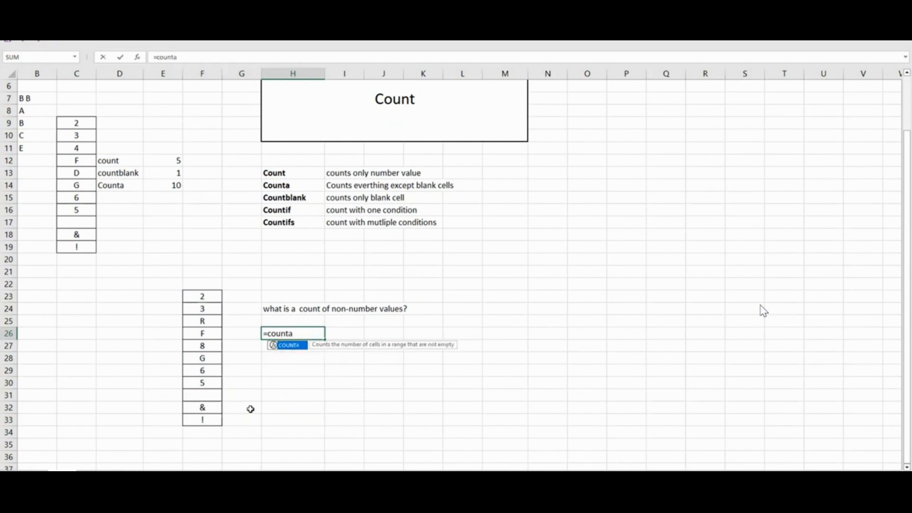
type("(")
key("BackSpace")
key("BackSpace")
key("BackSpace")
key("BackSpace")
key("BackSpace")
key("BackSpace")
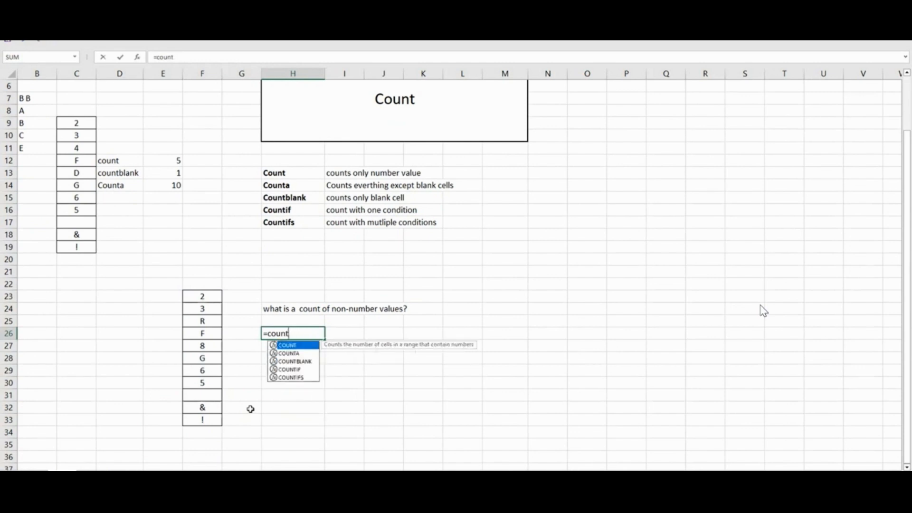
type("ou")
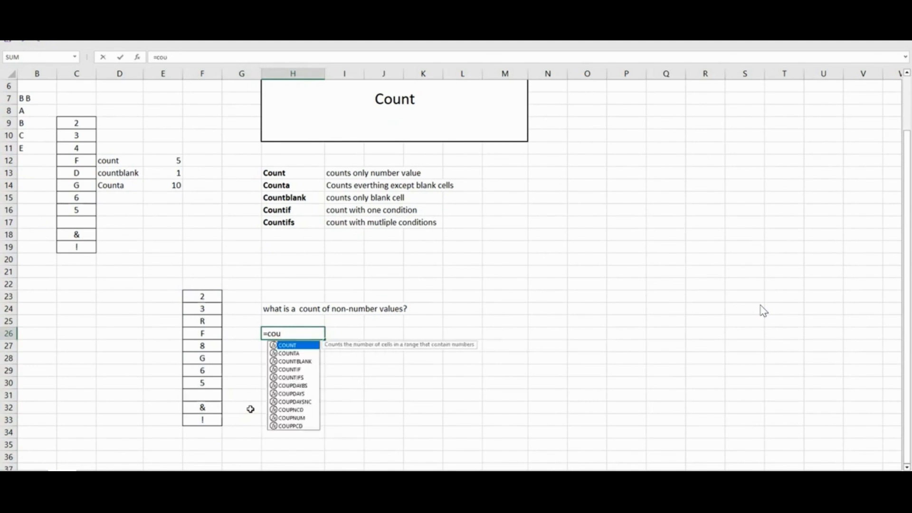
key("Down")
key("Tab")
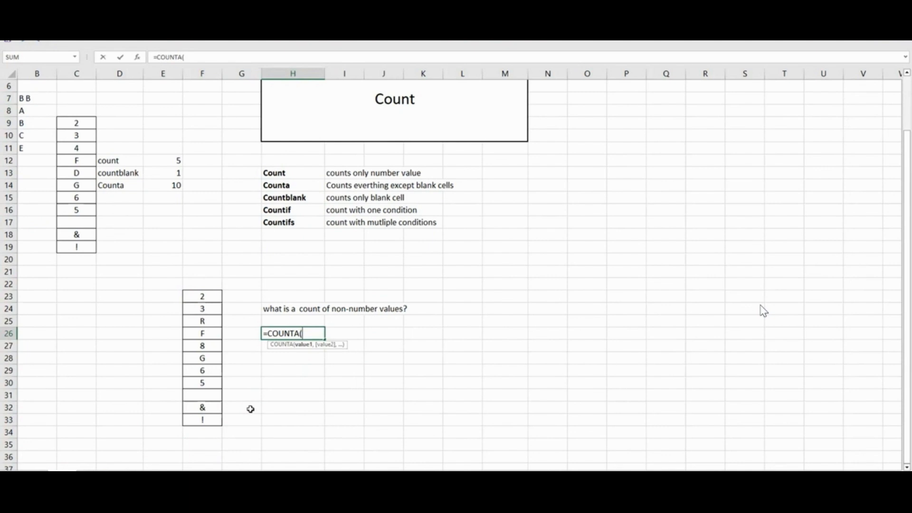
Step: Erase part of the function name in H26 and complete it again as COUNTA from the function suggestions
key("BackSpace")
key("BackSpace")
key("BackSpace")
key("BackSpace")
type("nta(")
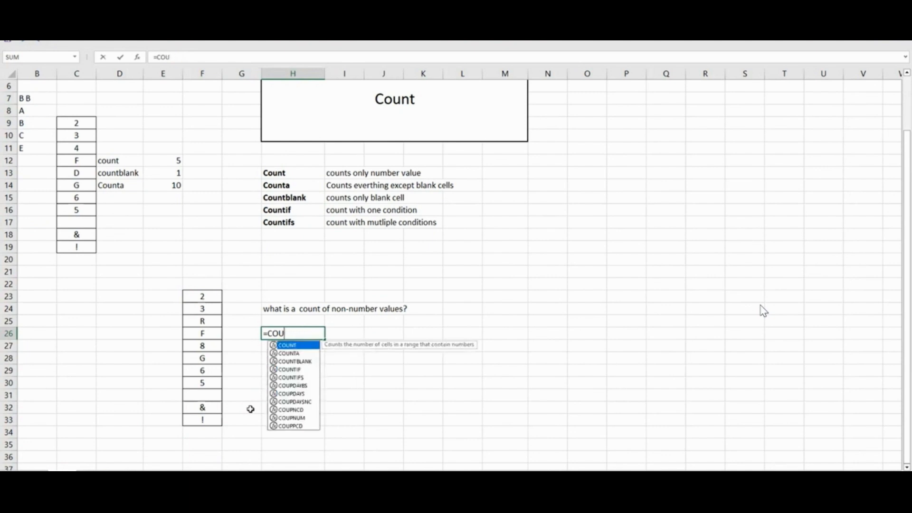
key("BackSpace")
key("BackSpace")
key("BackSpace")
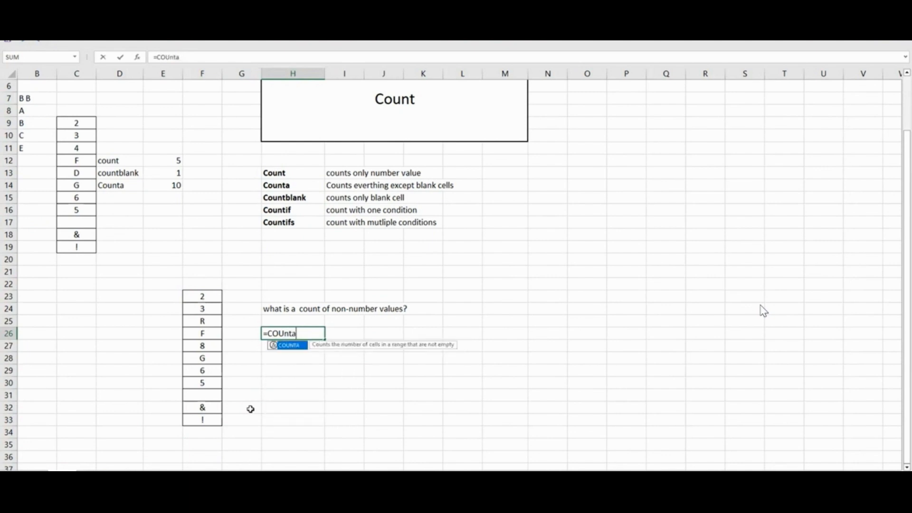
key("Down")
key("Tab")
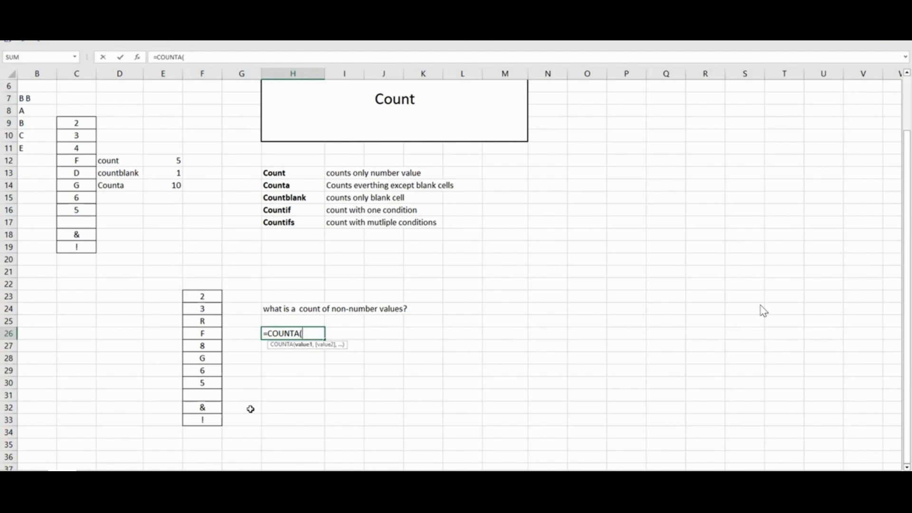
key("BackSpace")
key("BackSpace")
key("Down")
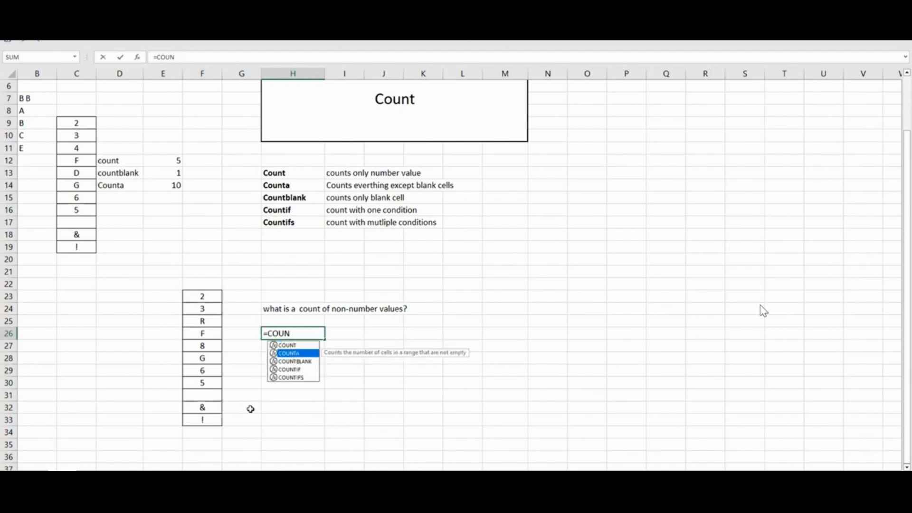
key("Tab")
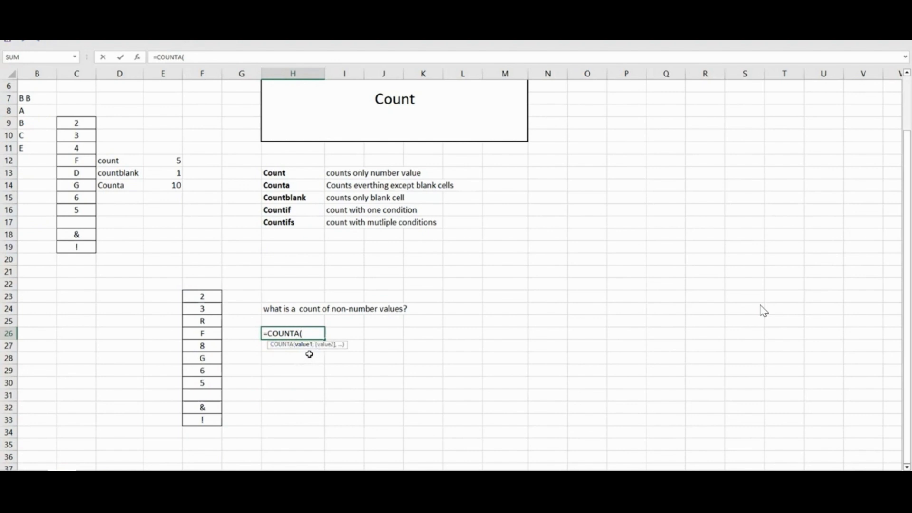
Step: Try to enter =COUNTA() in H26 without any arguments and reopen its brackets for a range
type(")")
key("Return")
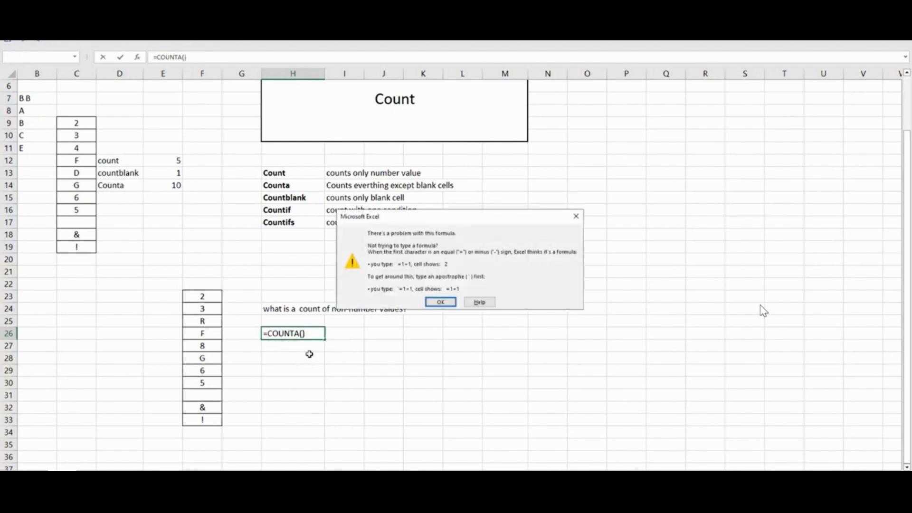
key("Return")
key("BackSpace")
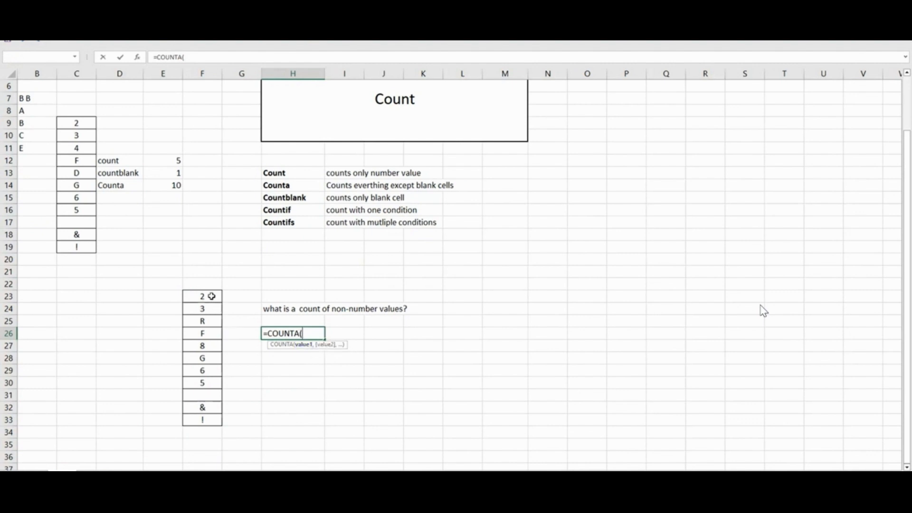
Step: Try the formula =COUNTA(F23:F33) in H26 and discard the entry
left_click_drag(212, 296, 212, 420)
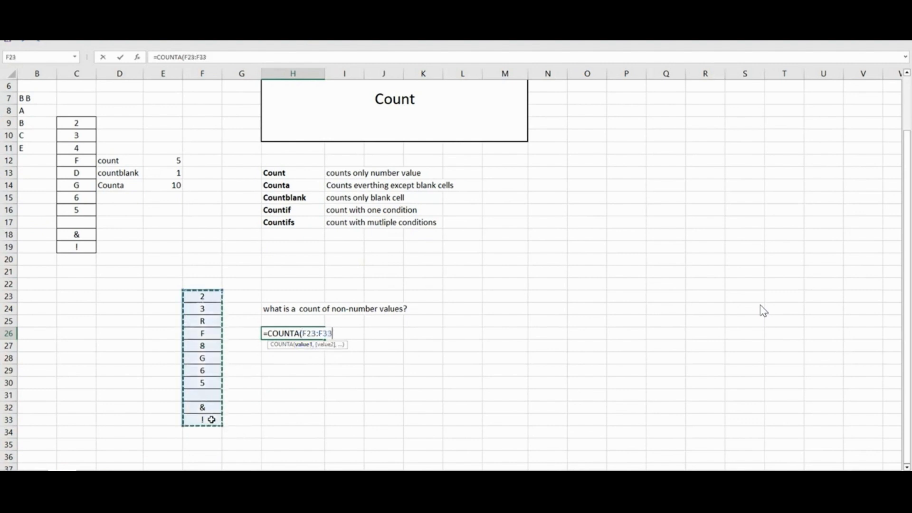
type(")")
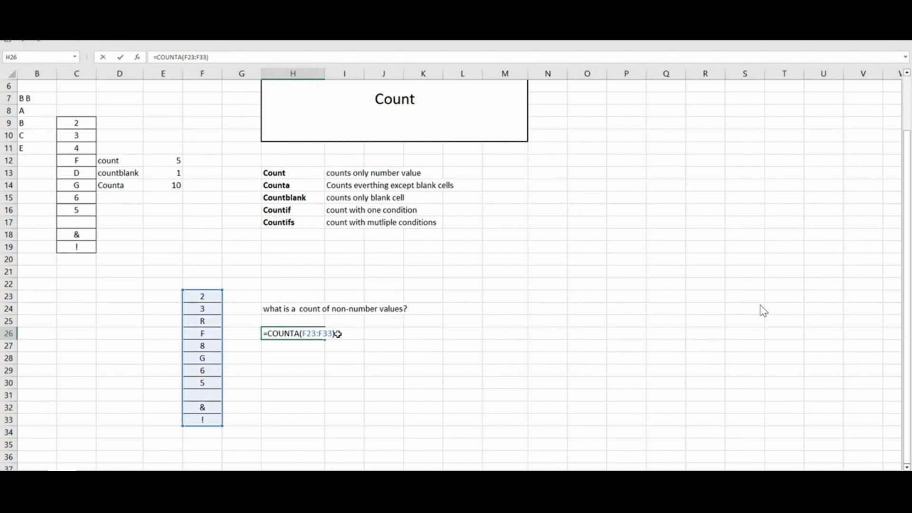
key("Escape")
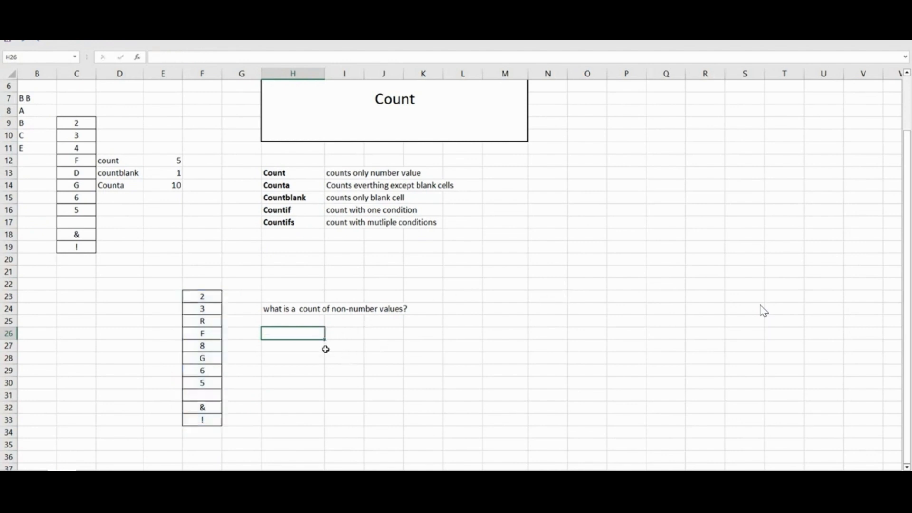
Step: Start a COUNTA formula in H26 with the cells F23, F24 and F25 as separate comma-separated arguments
type("=coun")
key("Down")
key("Tab")
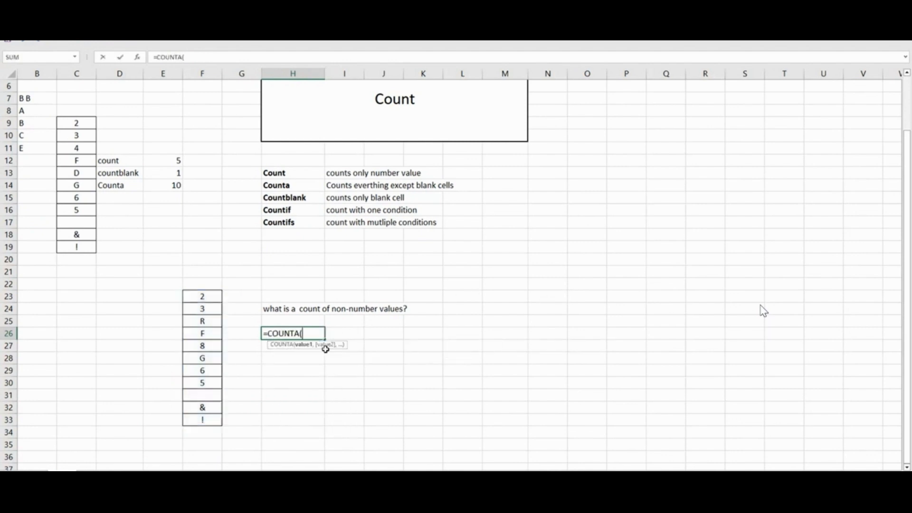
key("Left")
key("Left")
key("Up")
key("Up")
key("Up")
type(",")
key("Left")
key("Left")
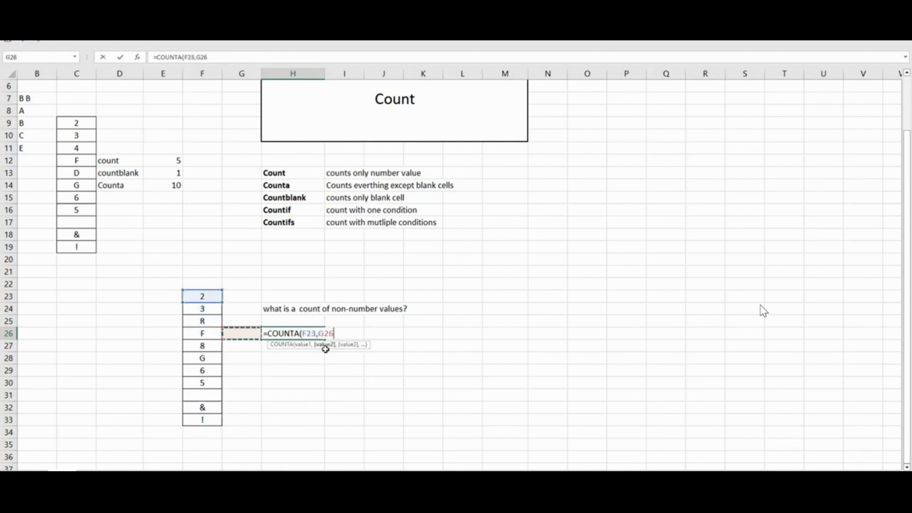
key("Up")
key("Up")
type(",")
key("Left")
key("Left")
key("Up")
type(",")
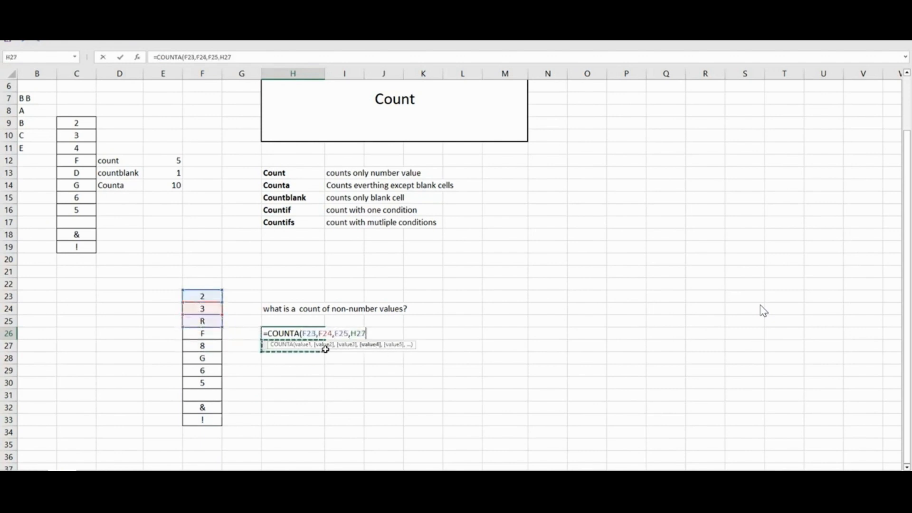
Step: Add F26 and F27 as separate arguments and enter the formula =COUNTA(F23,F24,F25,F26,F27) in H26
key("Left")
key("Left")
type(",")
key("Down")
key("Left")
key("Left")
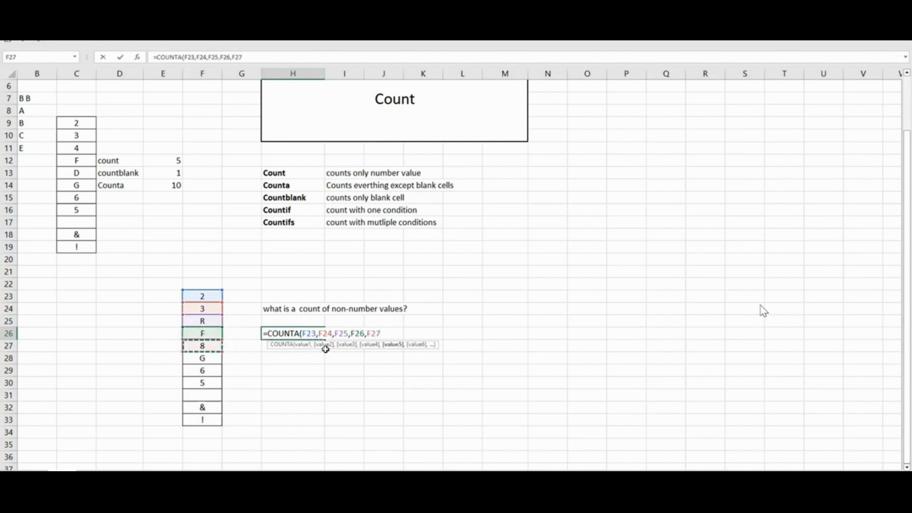
type(")")
key("Return")
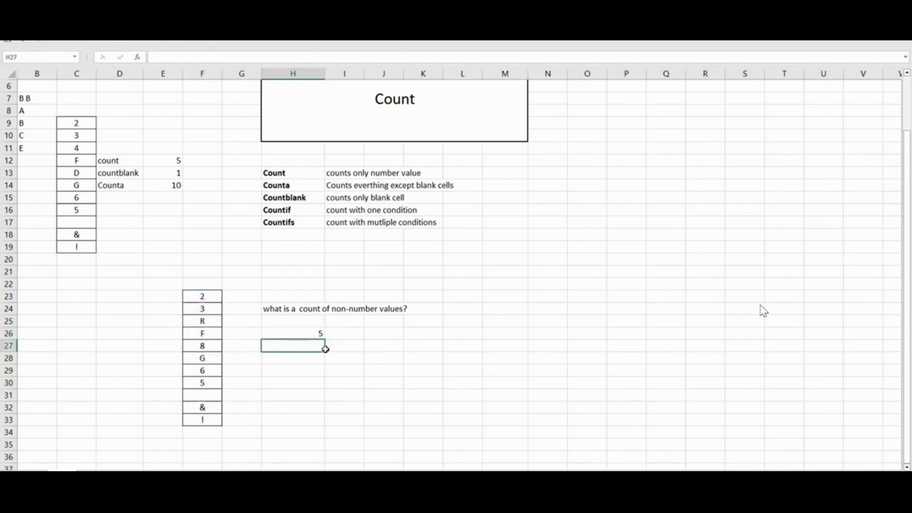
Step: Inspect the individual cell references in the H26 formula and clear it from the cell
key("Up")
key("F2")
key("Escape")
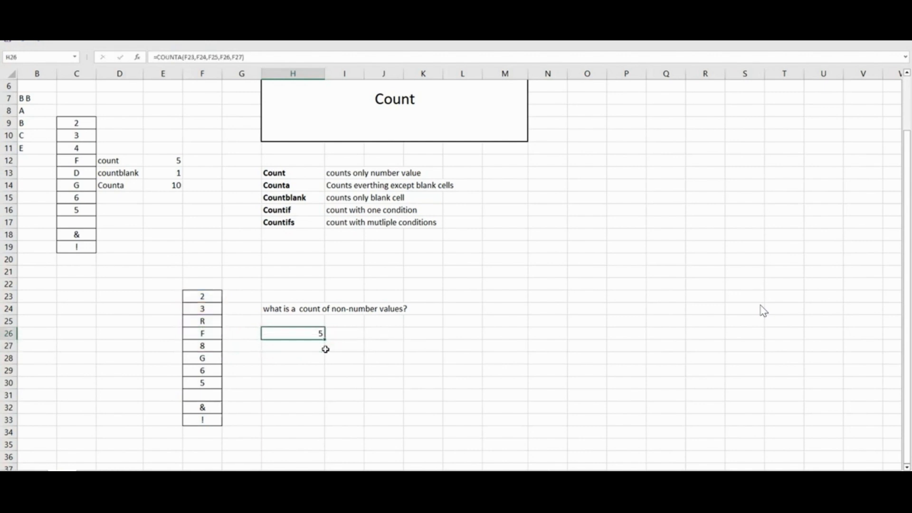
key("F2")
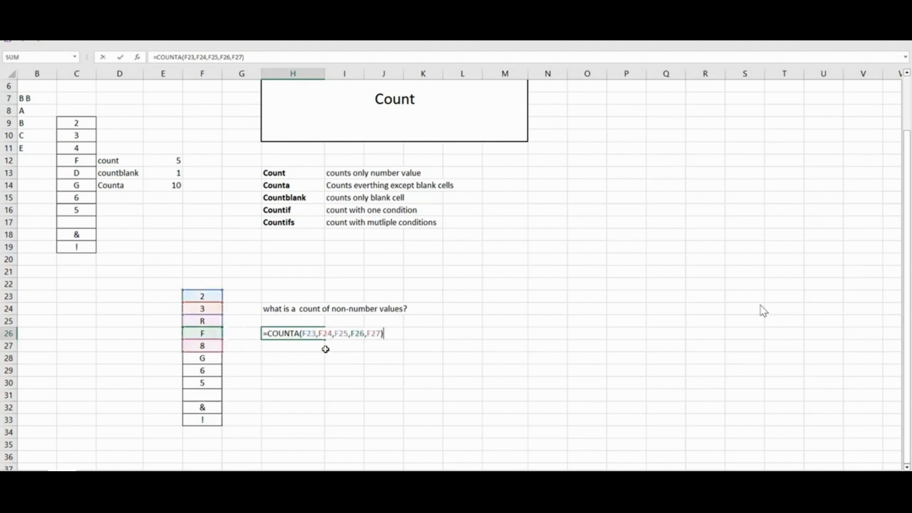
key("Escape")
key("Delete")
Step: Try a COUNTA formula in H26 over the whole range F23:F33 and discard the entry
type("=cou")
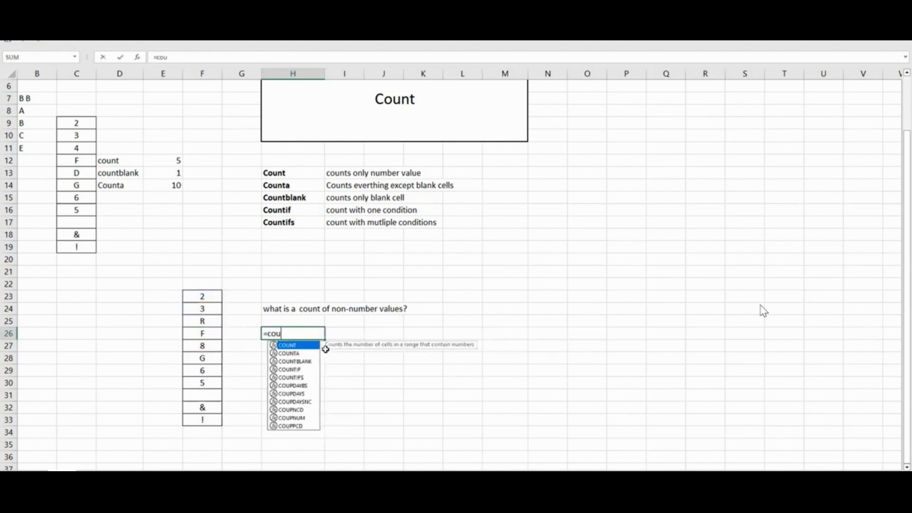
key("Down")
key("Tab")
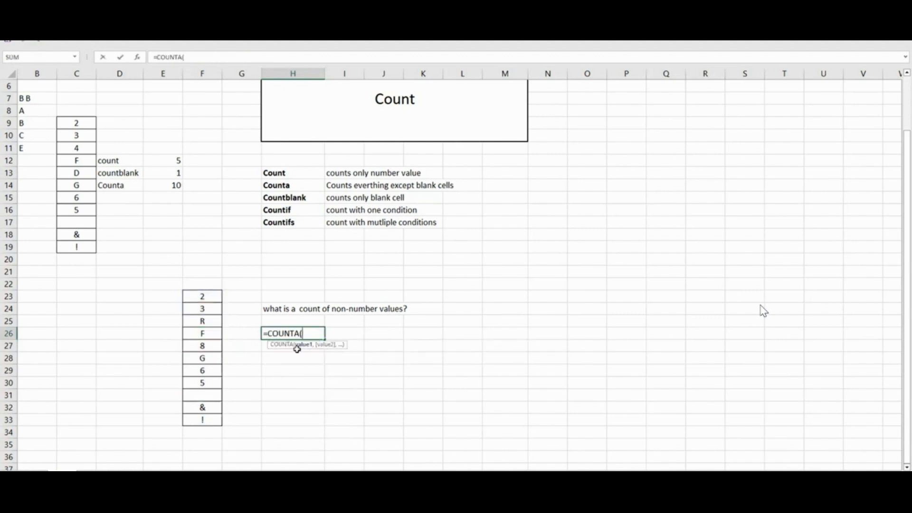
left_click_drag(202, 296, 204, 420)
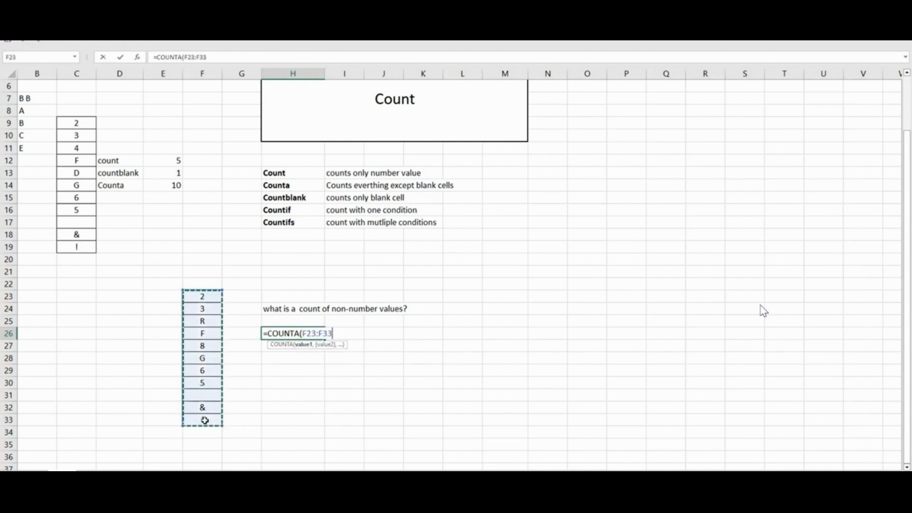
key("Escape")
Step: Enter the headers data1, data2 and data in cells L25, M25 and N25
left_click(471, 322)
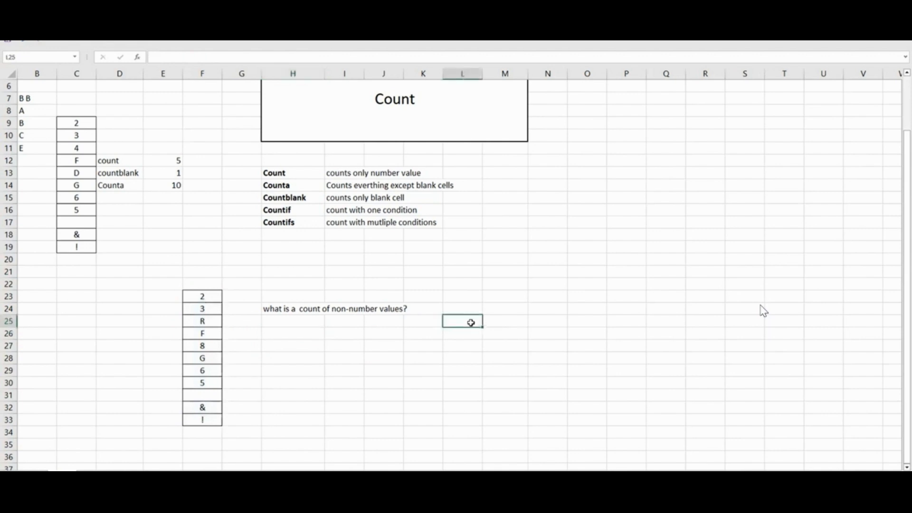
type("data1")
key("Tab")
type("data")
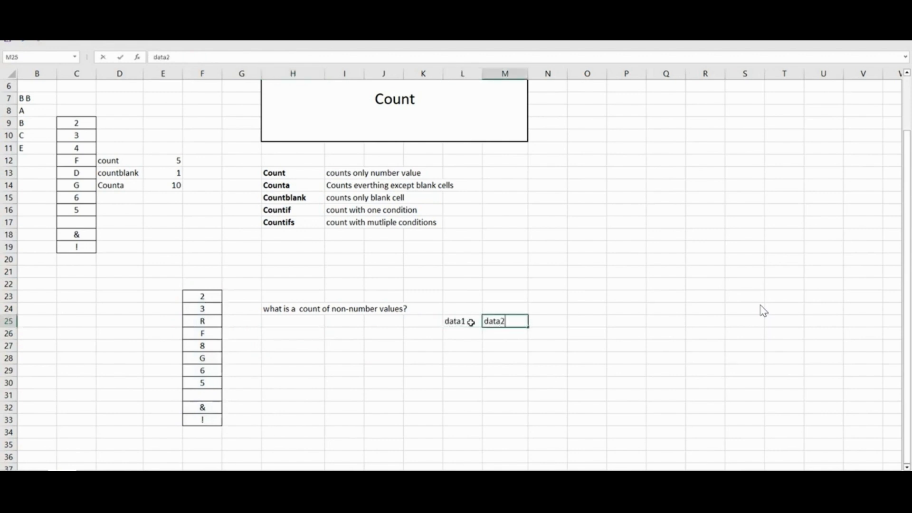
key("Tab")
type("data")
key("Return")
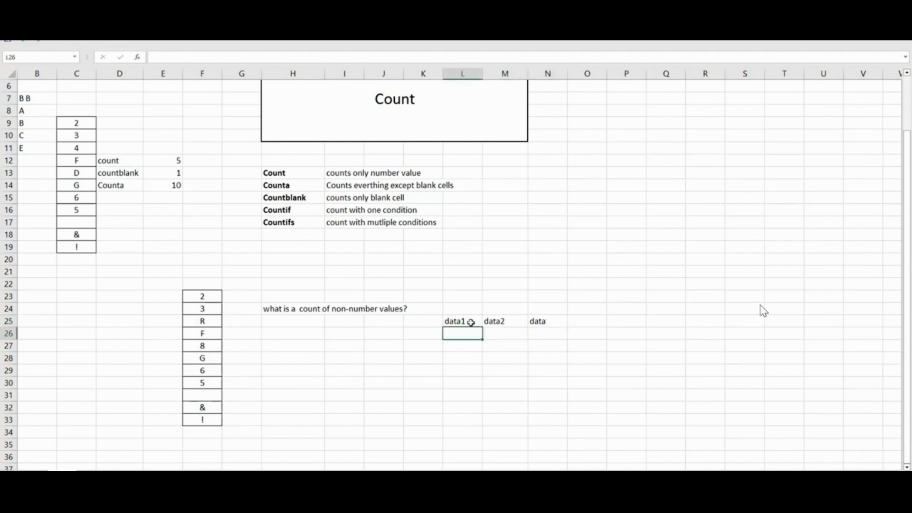
Step: Fill the small table with A and 1 in L26:M26 and 5 and 6 in L27:M27
type("A")
key("Tab")
type("1")
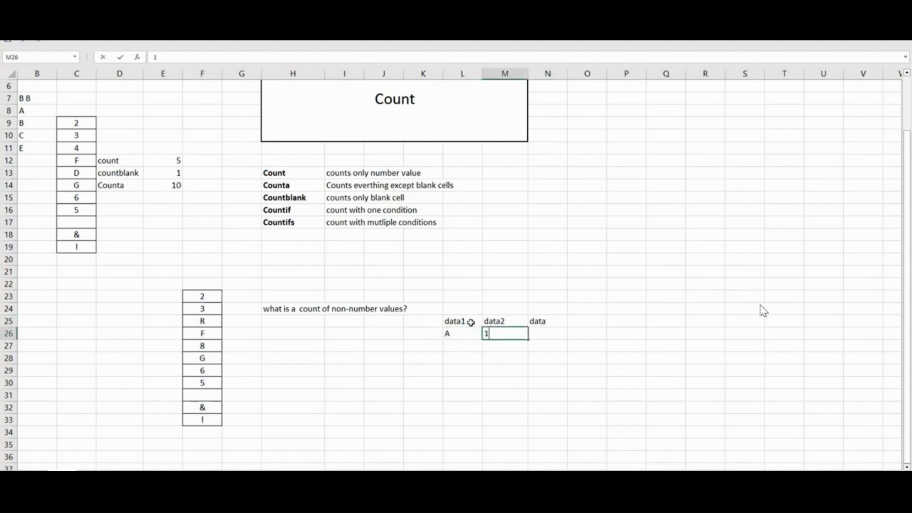
key("Return")
type("5")
key("Tab")
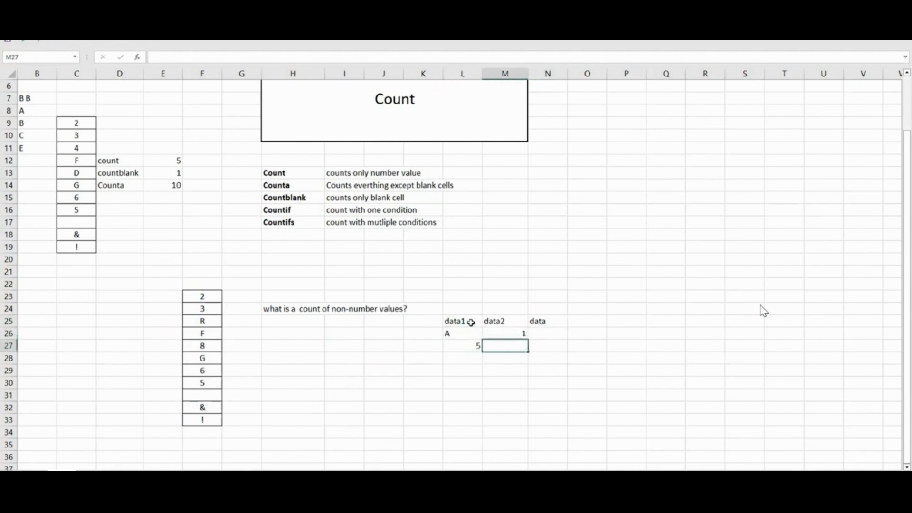
type("6")
key("Tab")
Step: Centre the values in L26:M27 horizontally
key("Up")
key("Left")
key("Left")
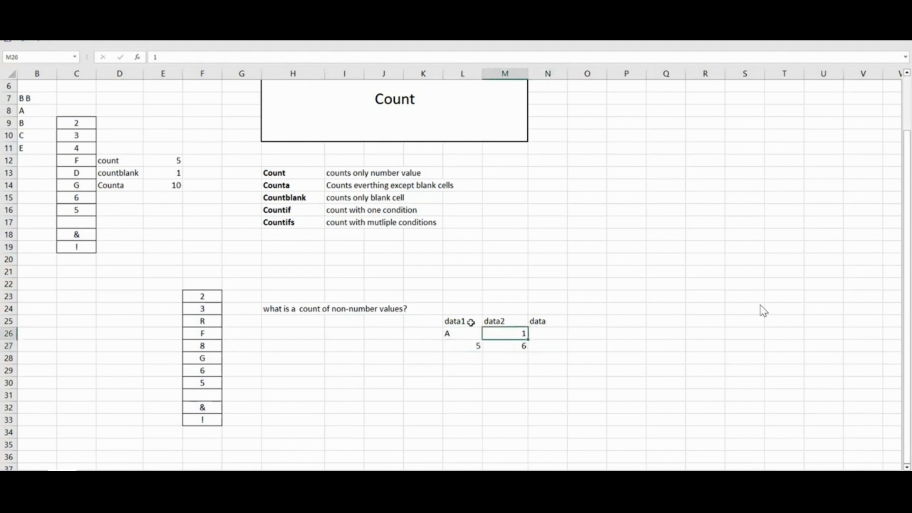
key("shift+Down")
key("shift+Right")
key("alt+h")
key("a")
key("c")
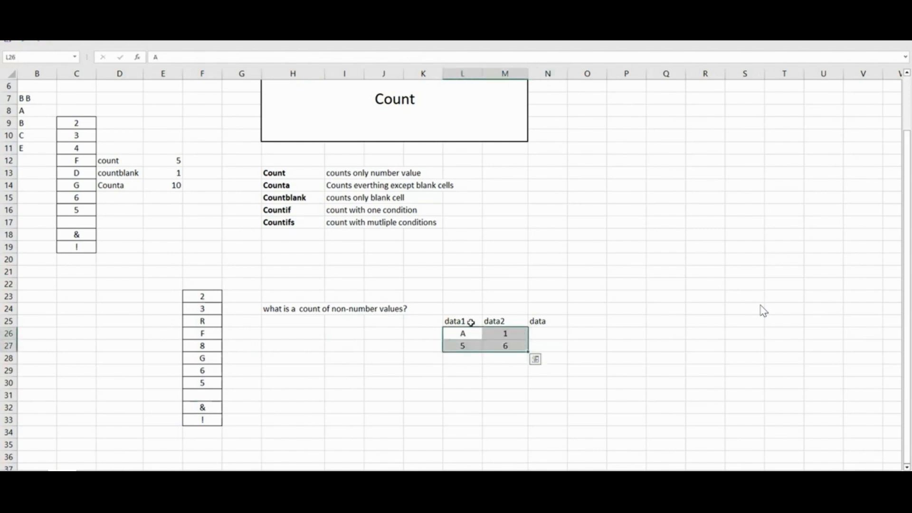
Step: Enter =COUNT(L26,M26) in N26 and fill the formula down to N27
key("Up")
key("Right")
key("Down")
key("Right")
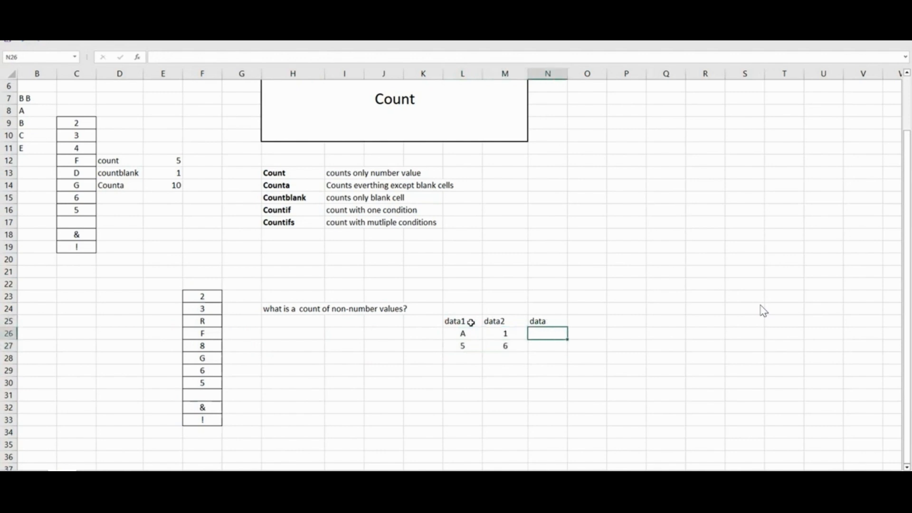
type("=cou")
key("Tab")
key("Left")
key("Left")
key("shift+Right")
key("Right")
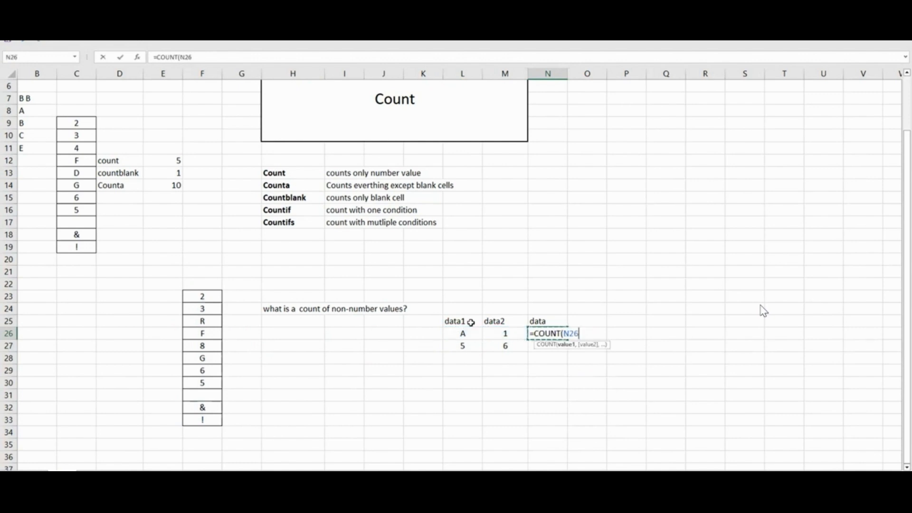
key("BackSpace")
key("BackSpace")
key("BackSpace")
key("Left")
key("Left")
type(",")
key("Right")
type(")")
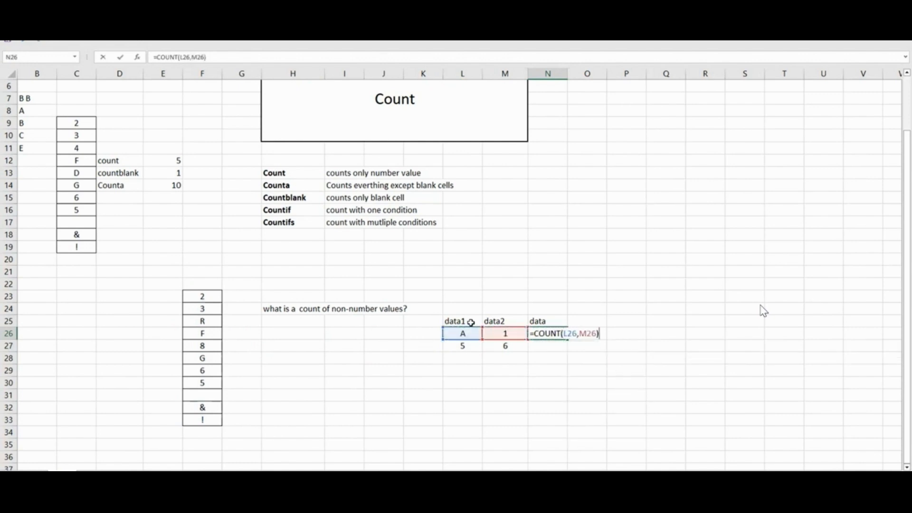
key("ctrl+Return")
key("shift+Down")
key("ctrl+d")
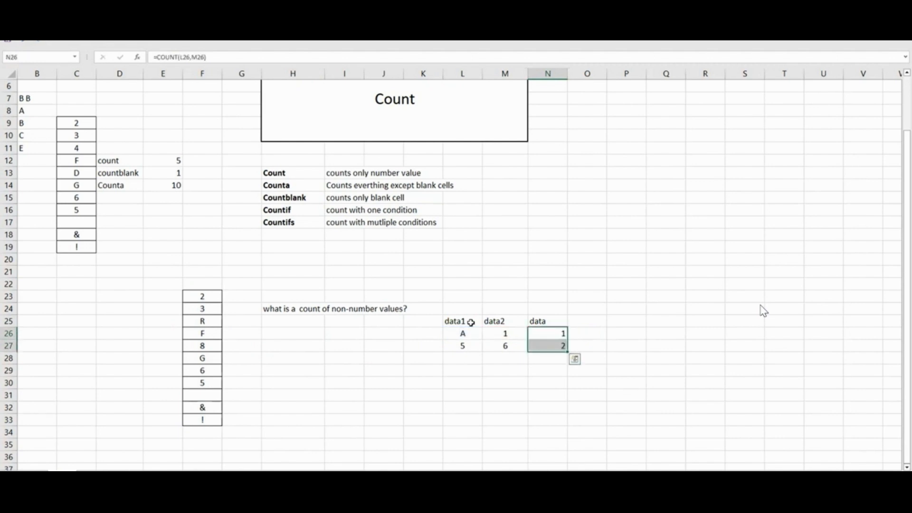
Step: Enter =COUNT(L26:M26) in O26 and fill the formula down to O27
key("Left")
key("Down")
key("Left")
key("shift+Right")
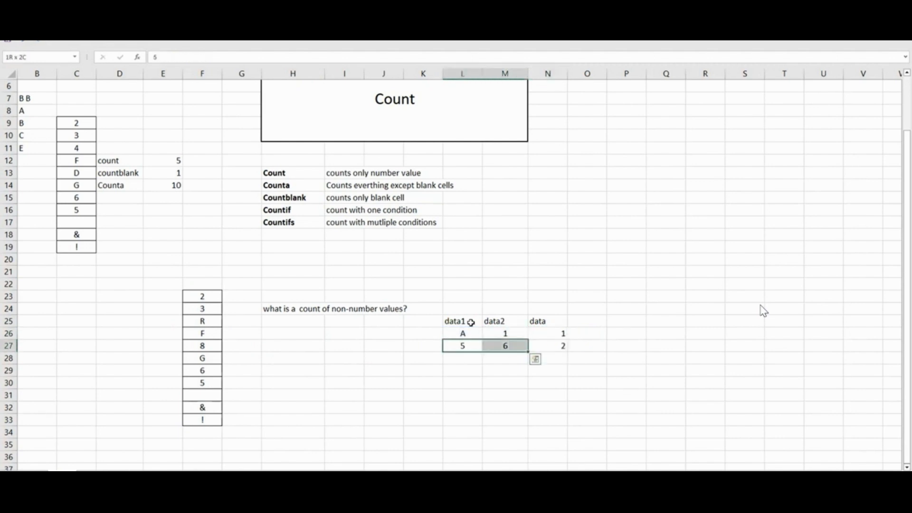
key("Right")
key("Up")
key("Right")
key("Right")
type("=cou")
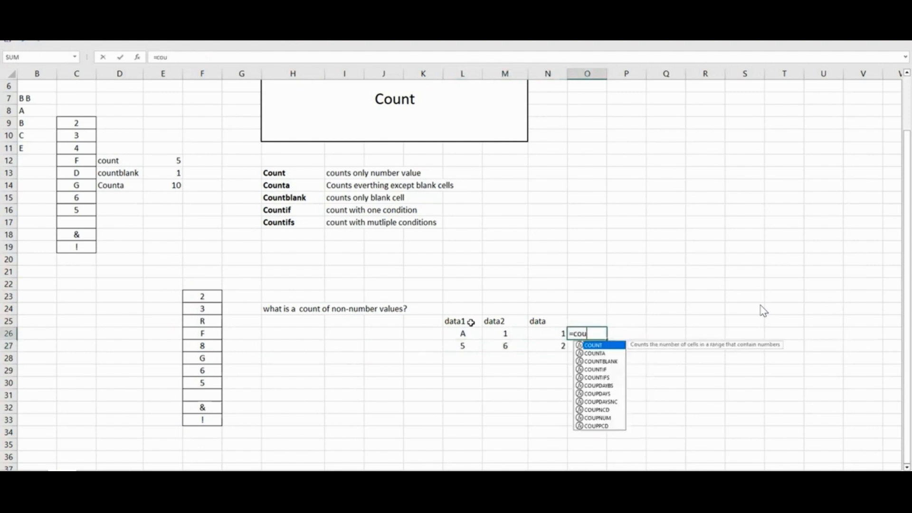
key("Tab")
key("Left")
key("Left")
key("Left")
key("shift+Right")
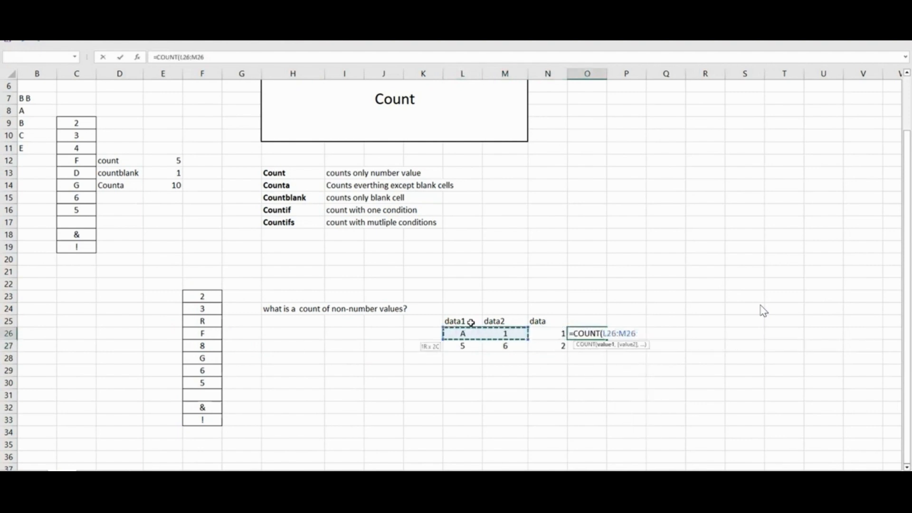
key("Return")
key("ctrl+d")
Step: Clear the whole small demo table in L25:O27, including its headers and count formulas
key("Down")
key("Up")
key("Up")
key("shift+Down")
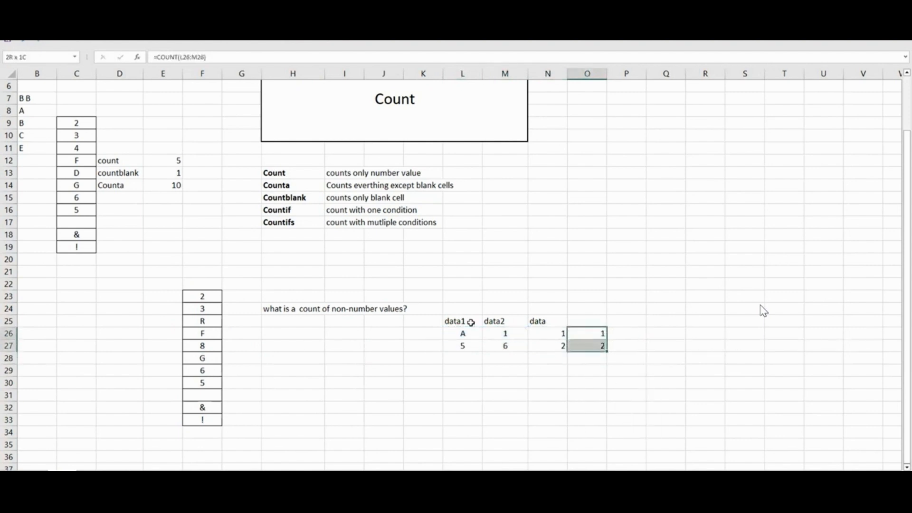
key("shift+Left")
key("shift+Left")
key("shift+Left")
key("Up")
key("shift+Down")
key("shift+Down")
key("shift+Left")
key("shift+Left")
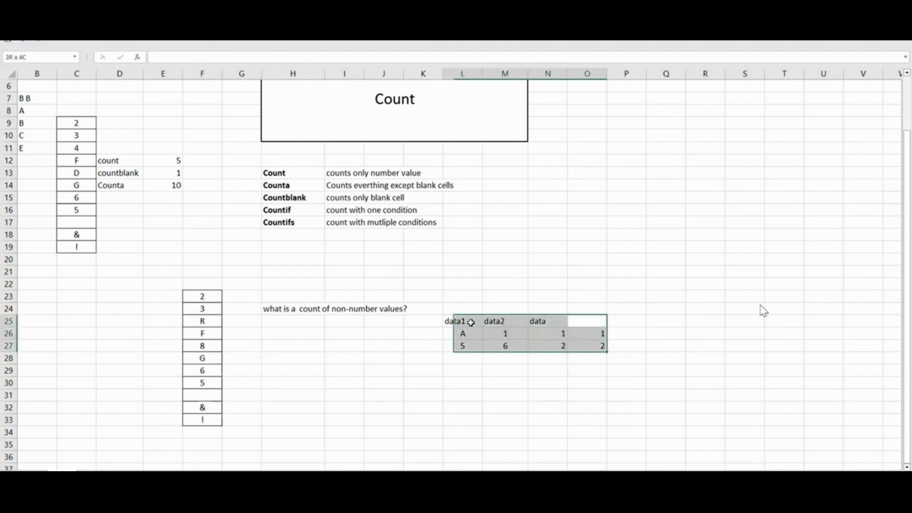
key("shift+Left")
key("Delete")
Step: Begin a formula in H25 with COUNTA over the range F23:F33
key("Left")
key("Left")
key("Left")
key("Left")
key("Left")
key("Left")
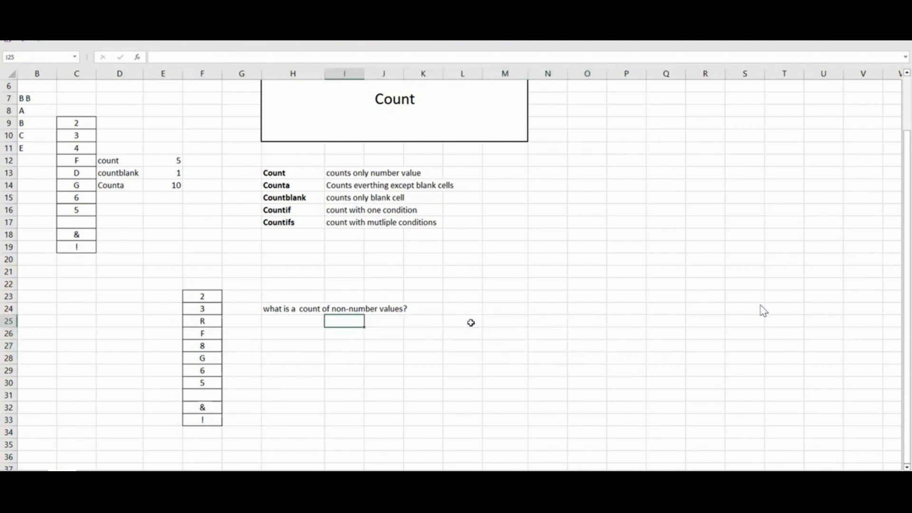
key("Left")
type("=cou")
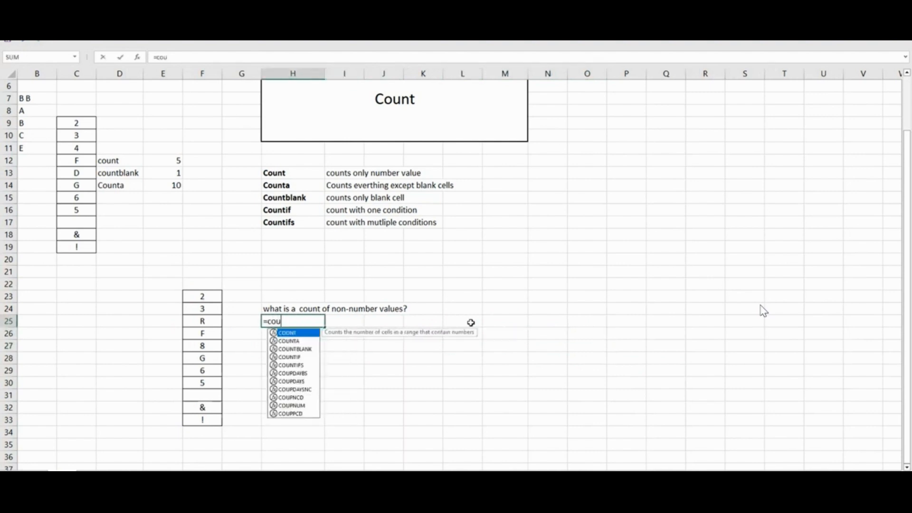
key("Down")
key("Tab")
key("Left")
key("Left")
key("Up")
key("Up")
key("shift+Down")
key("shift+Down")
key("shift+Down")
key("shift+Down")
key("shift+Down")
key("shift+Down")
key("shift+Down")
key("shift+Down")
key("shift+Down")
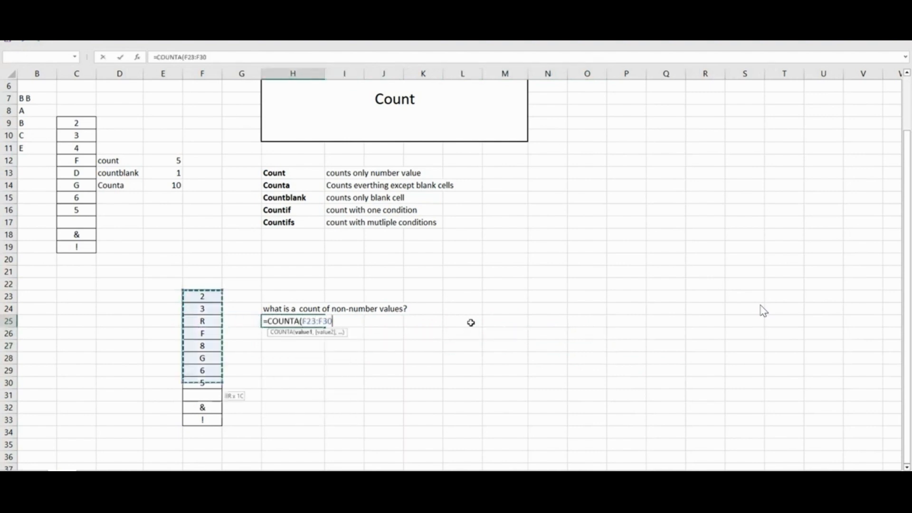
key("shift+Down")
type(")")
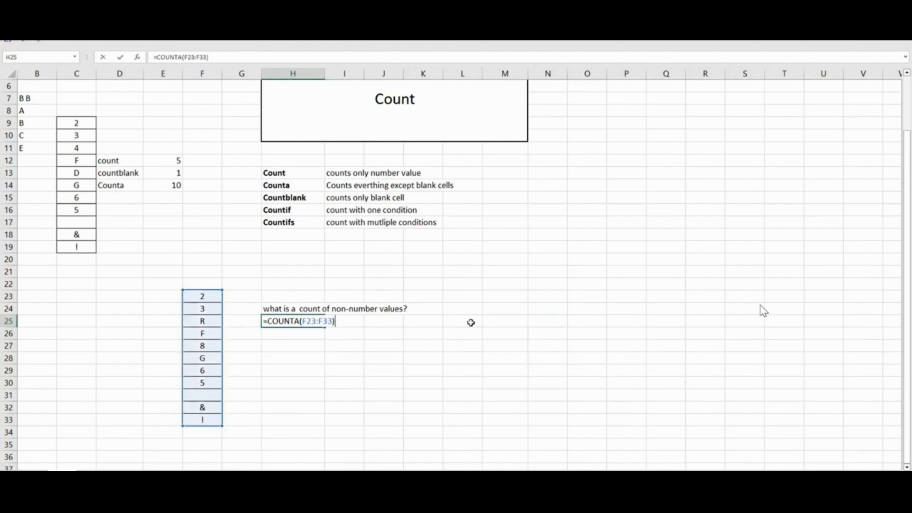
Step: Extend the H25 formula by subtracting COUNT over the same range F23:F33
type("-cou")
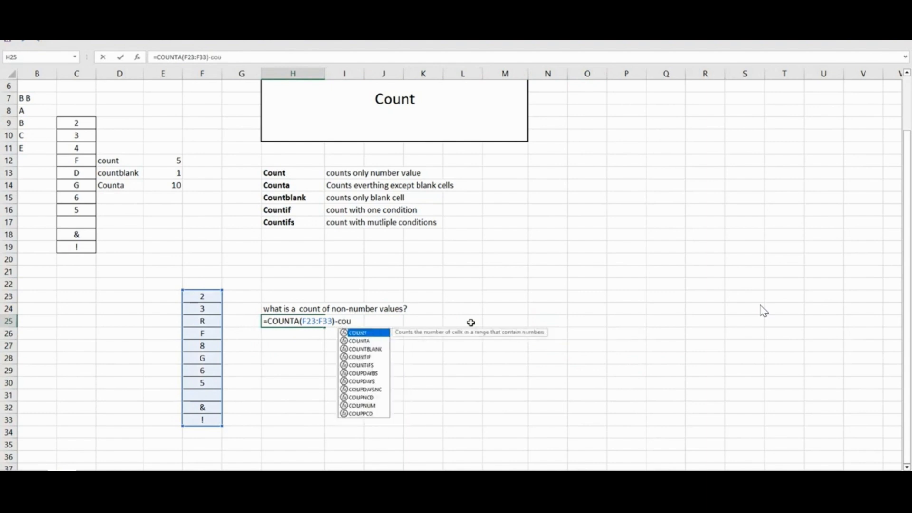
key("Tab")
key("Left")
key("Left")
key("Up")
key("Up")
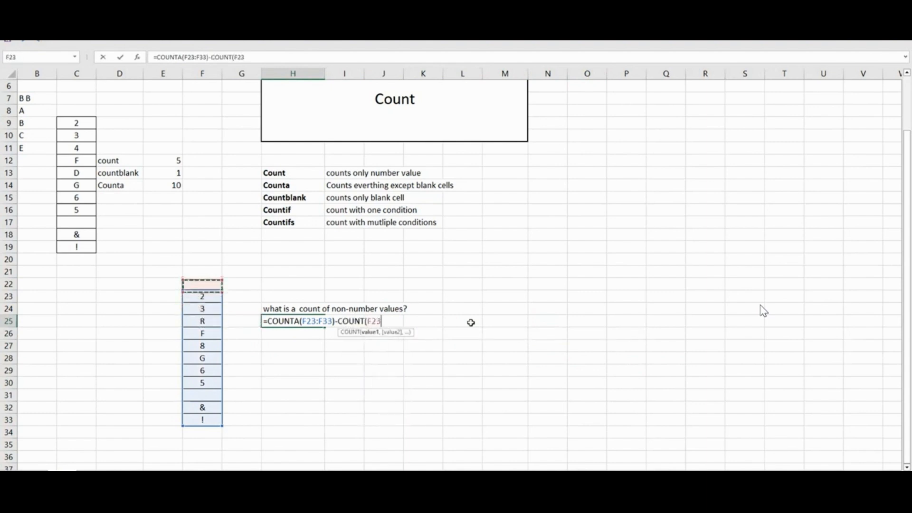
key("shift+Down")
key("shift+Down")
key("shift+Down")
key("shift+Down")
key("shift+Down")
key("shift+Down")
key("shift+Down")
key("shift+Down")
key("shift+Down")
key("shift+Down")
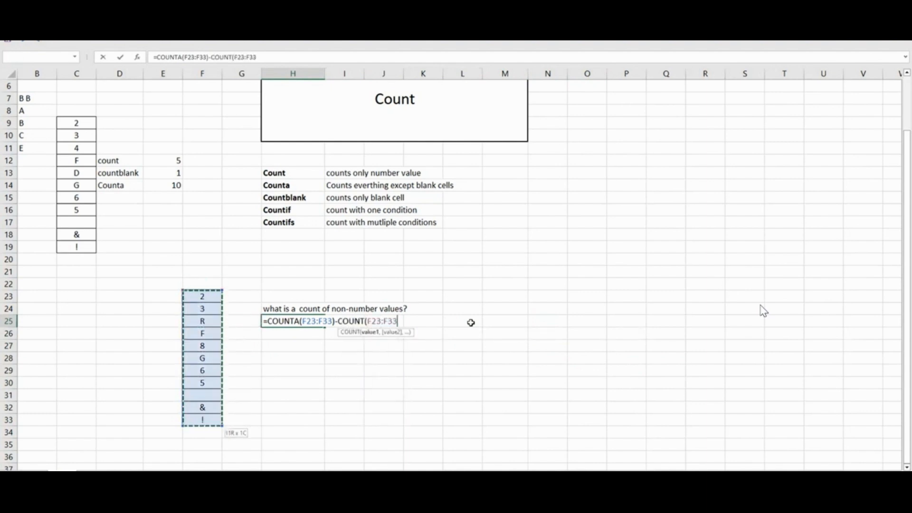
type(")")
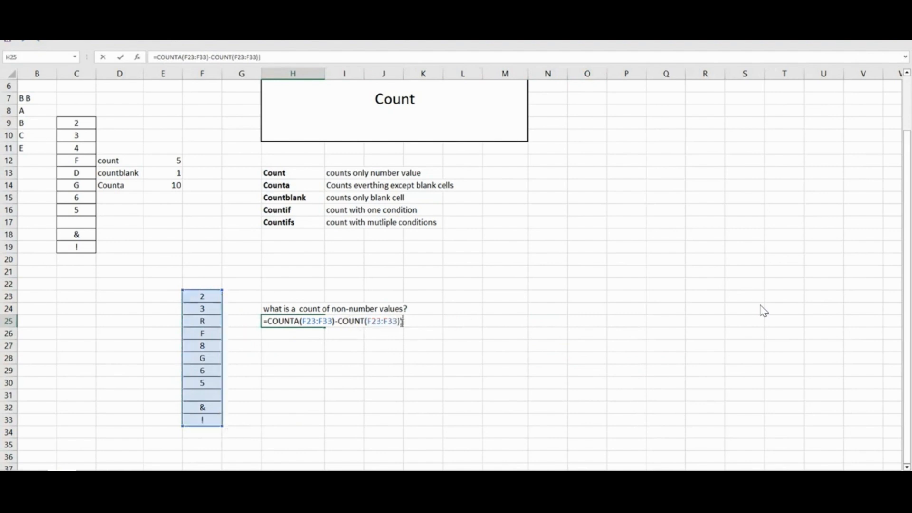
Step: Correct the closing brackets in H25 to give =COUNTA(F23:F33)-COUNT(F23:F33) and commit the formula
key("BackSpace")
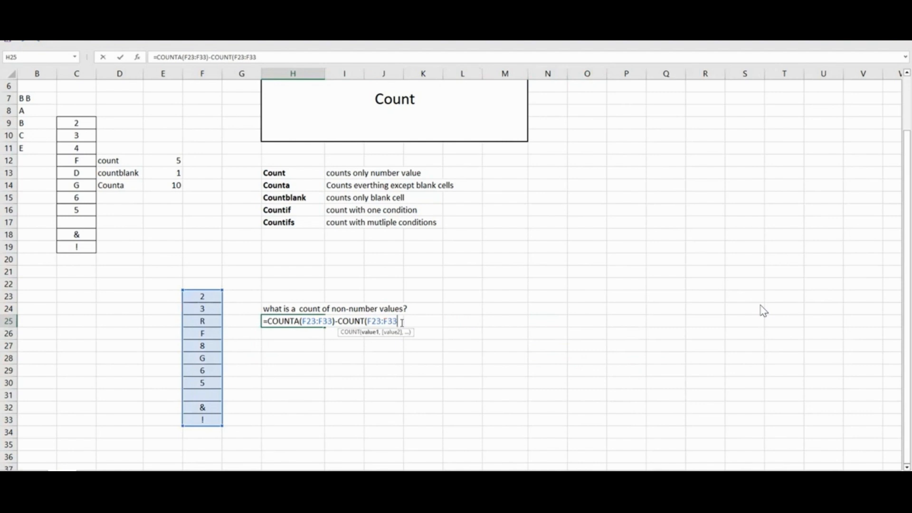
left_click(335, 322)
key("BackSpace")
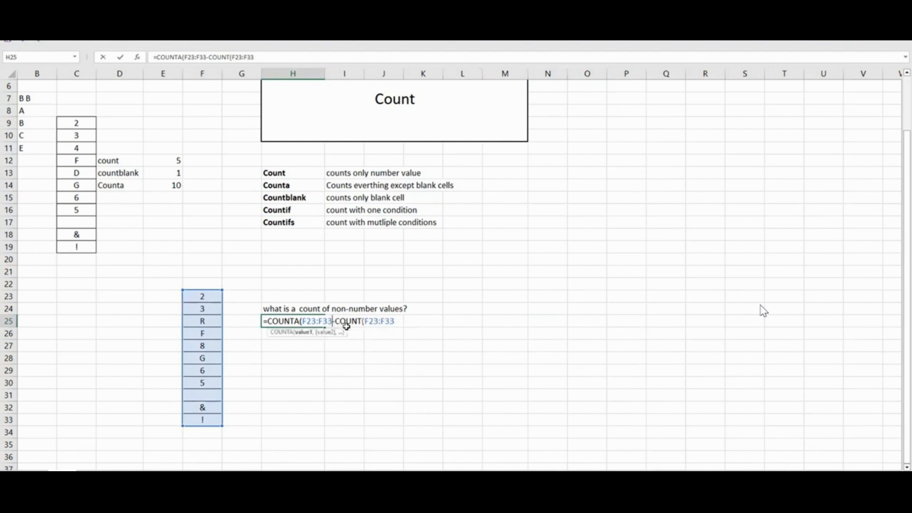
left_click(401, 321)
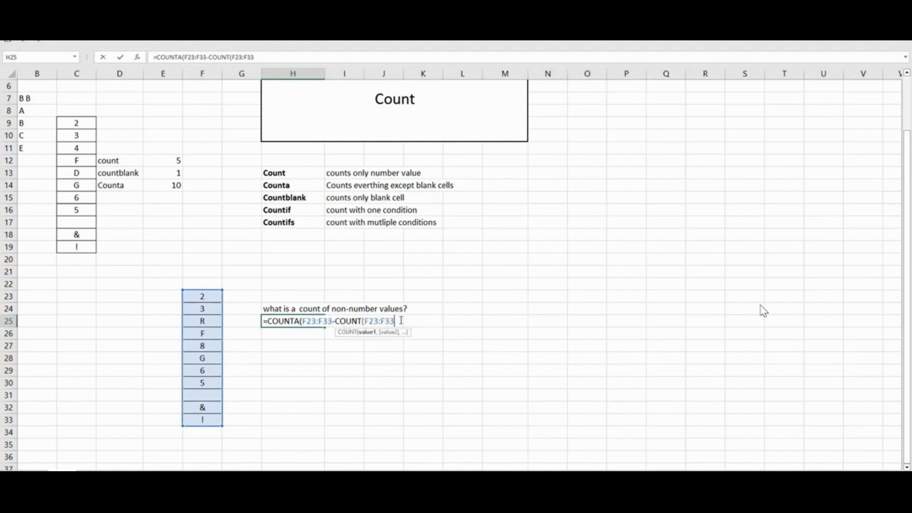
left_click(401, 321)
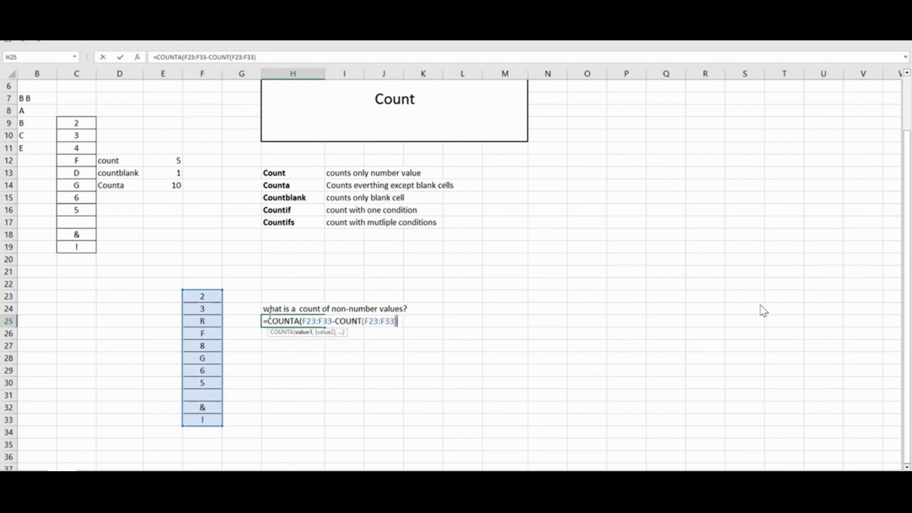
left_click(334, 321)
type(")")
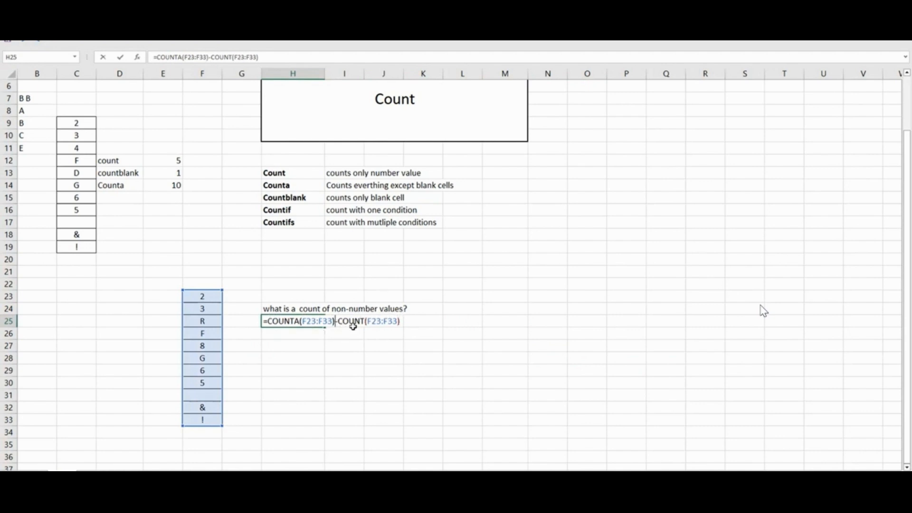
left_click(405, 321)
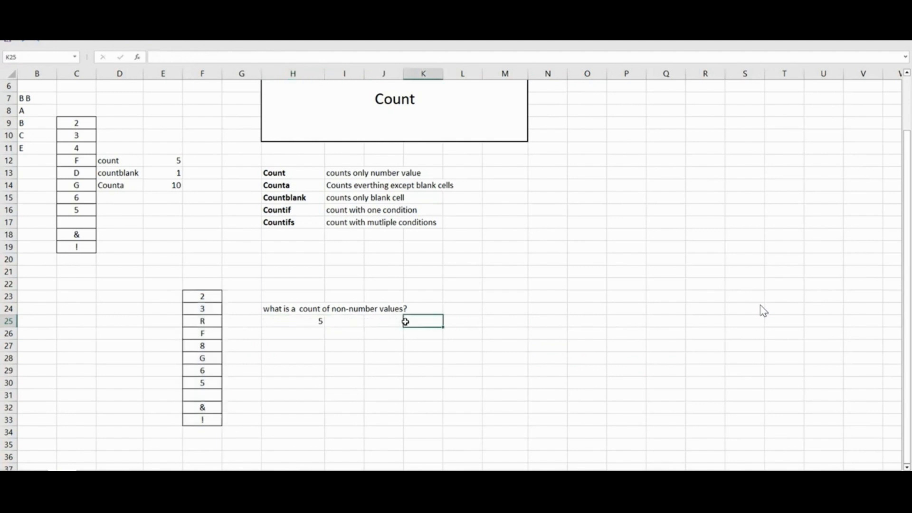
Step: Examine the COUNTA and COUNT parts of the H25 formula separately, leaving the formula as it is
left_click(317, 320)
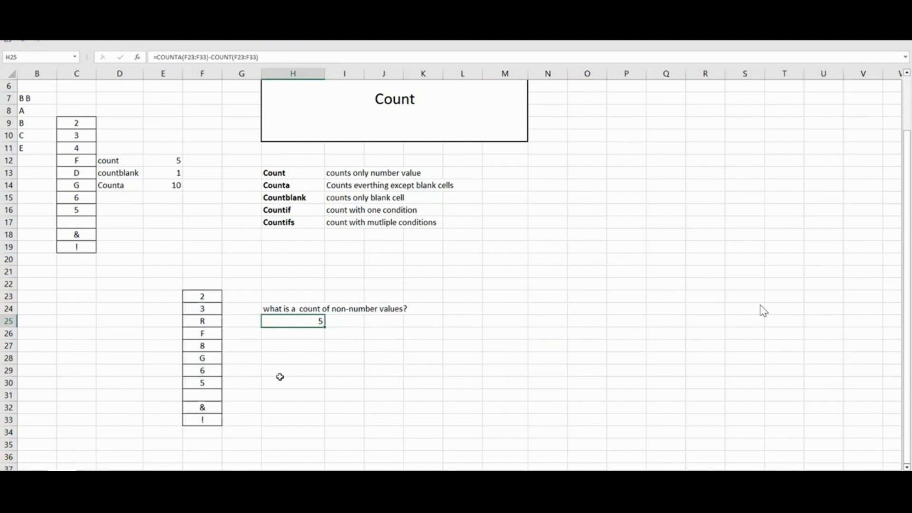
key("F2")
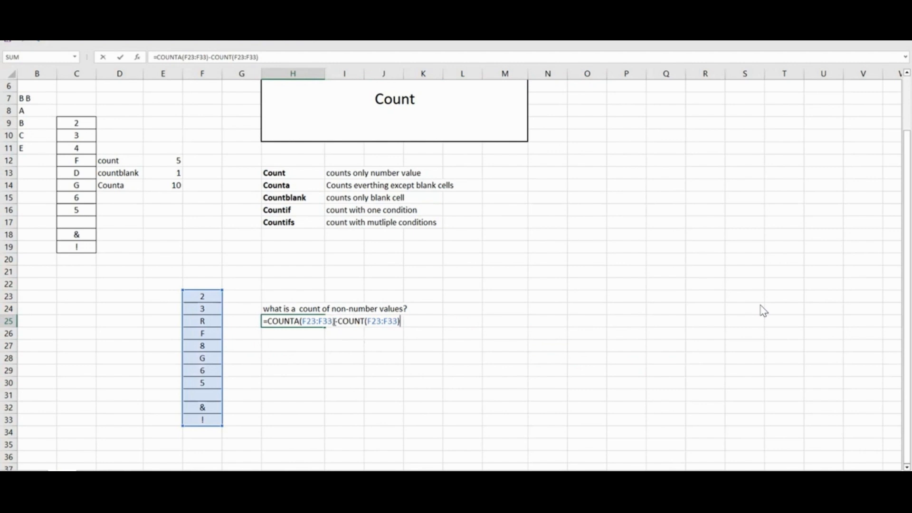
left_click_drag(334, 322, 266, 322)
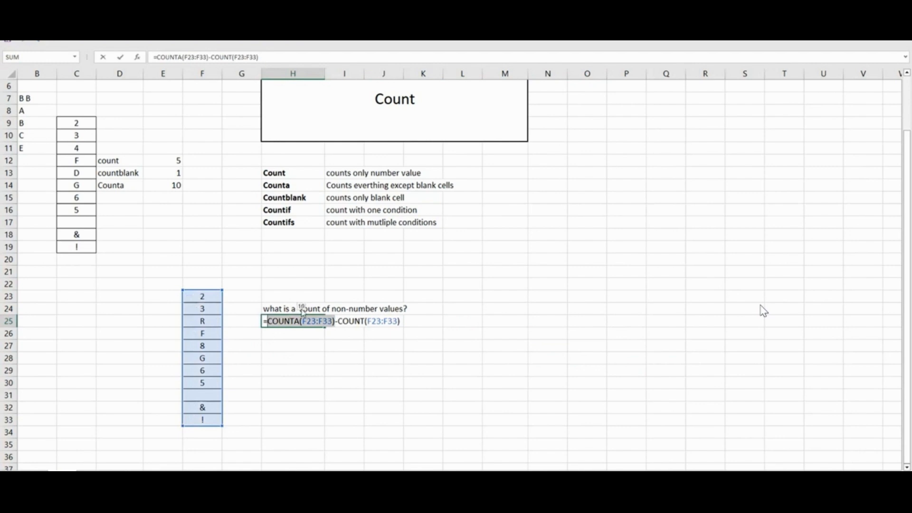
left_click(390, 321)
left_click_drag(401, 322, 338, 321)
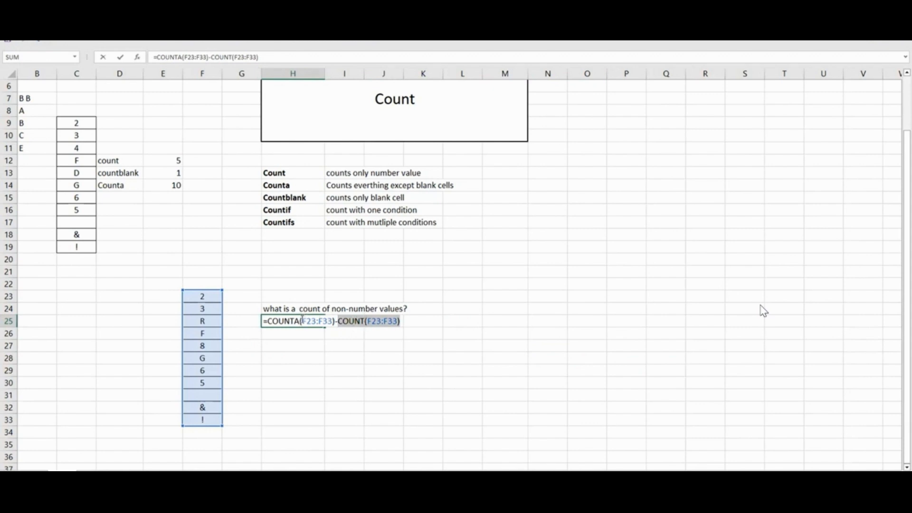
key("Return")
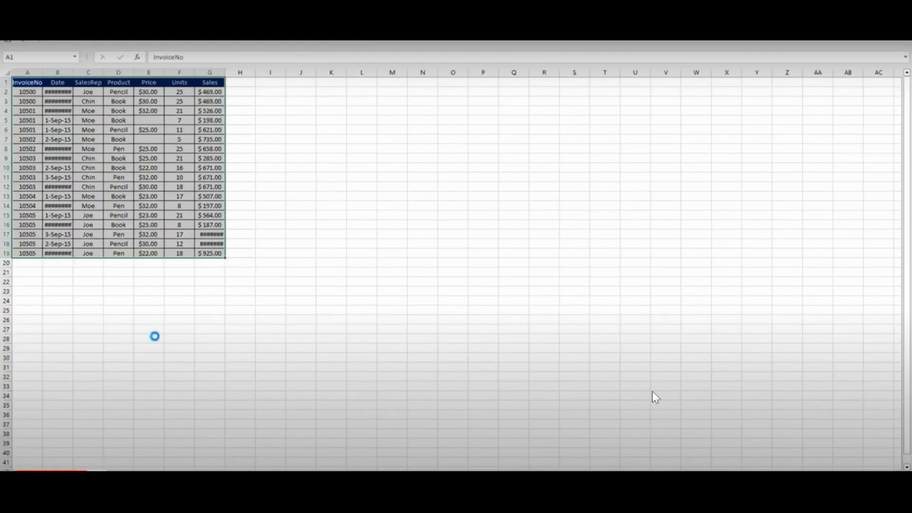
Step: Auto-fit the column widths of the invoice table in A1:G19
scroll(649, 404, "up", 3)
left_click(143, 250)
key("ctrl+Up")
key("ctrl+Left")
key("ctrl+shift+Right")
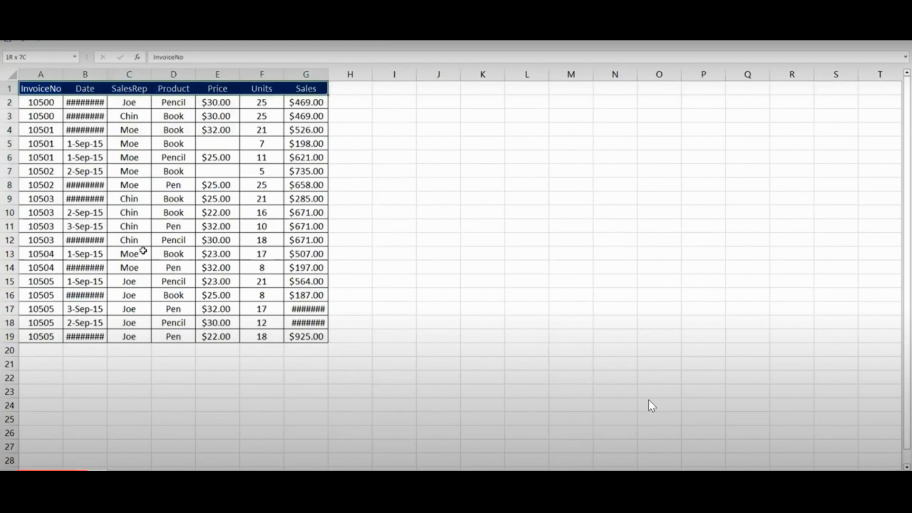
key("ctrl+shift+Down")
key("alt+h")
key("o")
key("i")
key("ctrl+Up")
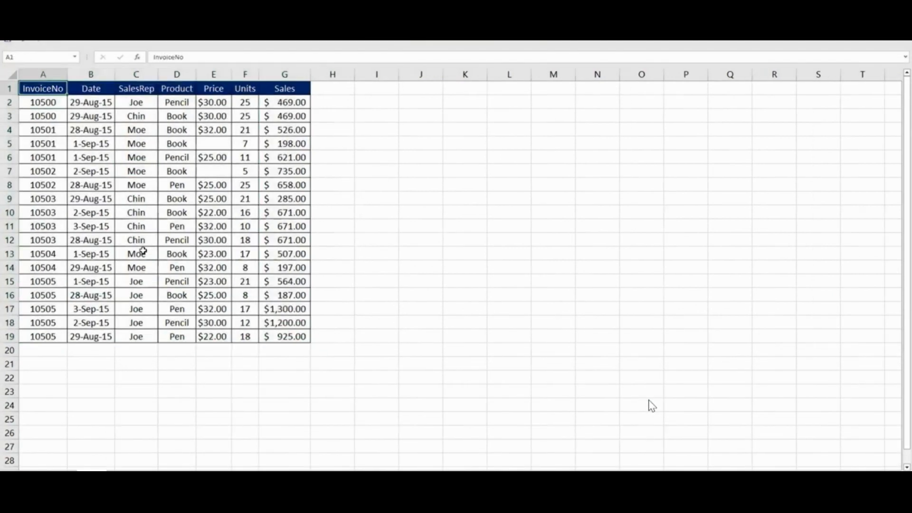
key("ctrl+Right")
key("ctrl+shift+Down")
key("Left")
key("Right")
key("Right")
key("Right")
key("Right")
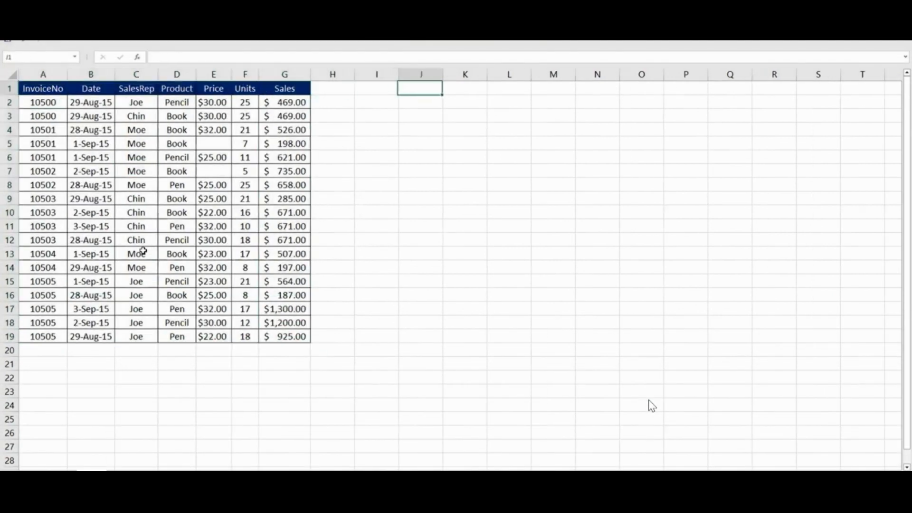
key("Left")
key("Left")
key("Left")
key("ctrl+Left")
key("Right")
key("Right")
key("Right")
key("Right")
key("Right")
key("Right")
key("Right")
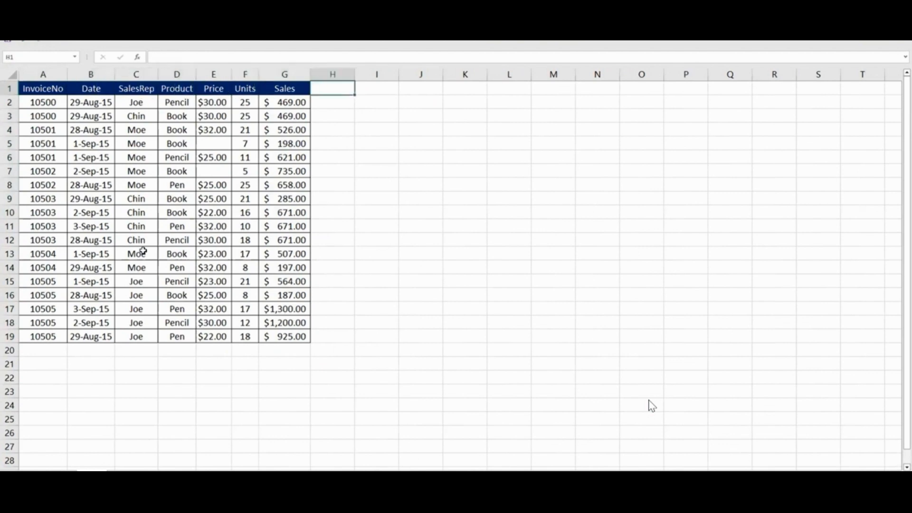
Step: Copy the Product column D1:D19 with its header to K4 and remove the duplicate entries from the copy
key("Left")
key("Left")
key("Left")
key("Left")
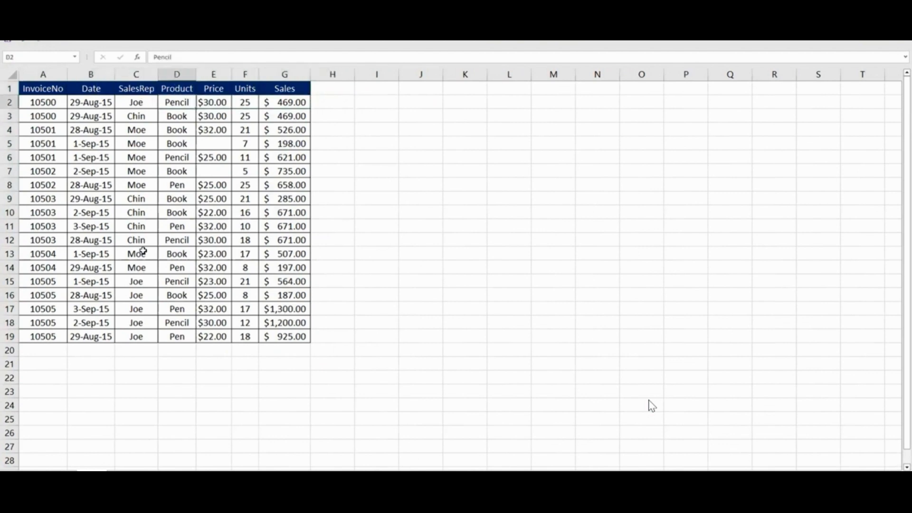
key("ctrl+shift+Down")
key("ctrl+c")
key("Right")
key("Right")
key("Right")
key("Right")
key("Right")
key("Right")
key("Right")
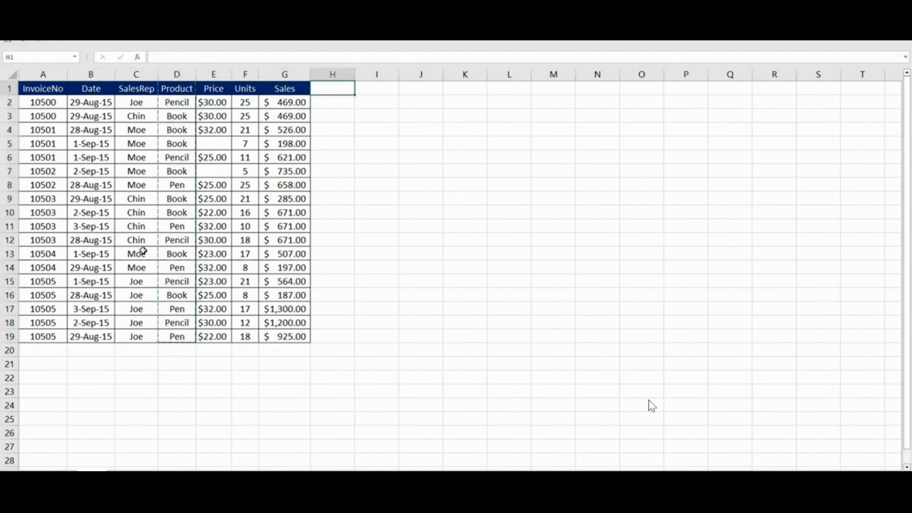
key("Down")
key("Down")
key("Down")
key("ctrl+v")
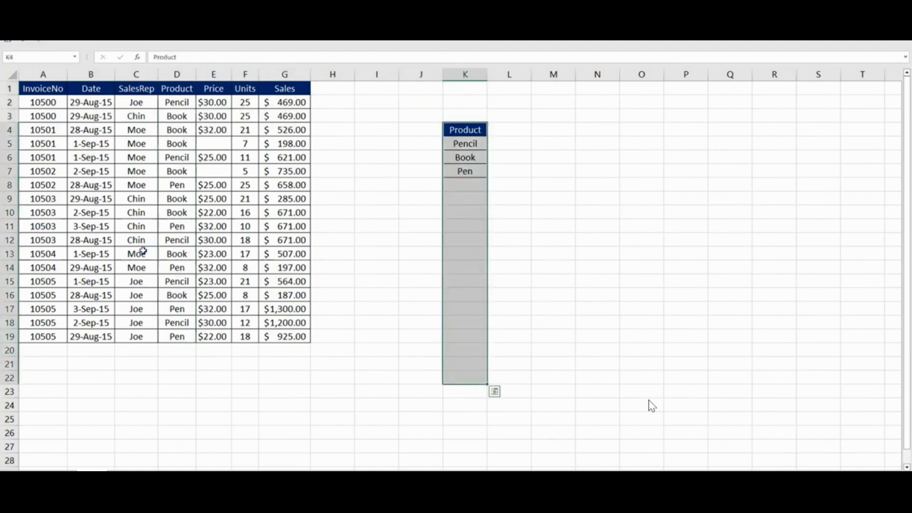
key("ctrl+shift+Up")
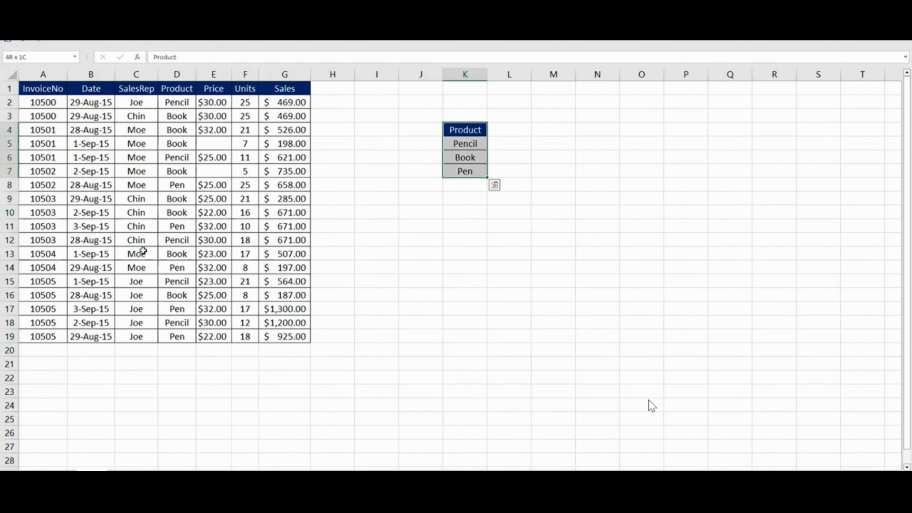
key("Down")
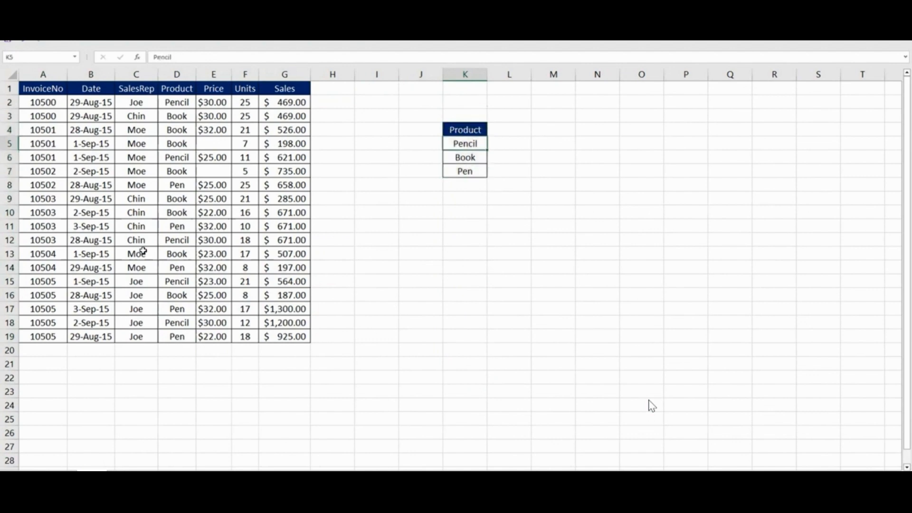
key("ctrl+shift+Down")
key("Up")
key("Down")
key("ctrl+shift+Down")
key("Up")
key("Right")
key("Right")
key("Down")
key("Left")
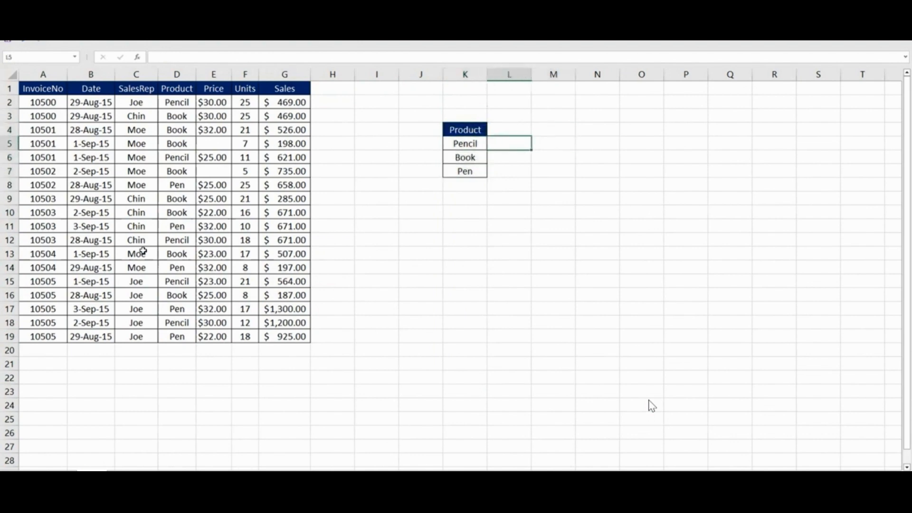
key("Left")
key("shift+Down")
key("shift+Down")
key("Left")
key("Left")
key("Left")
key("Left")
key("Left")
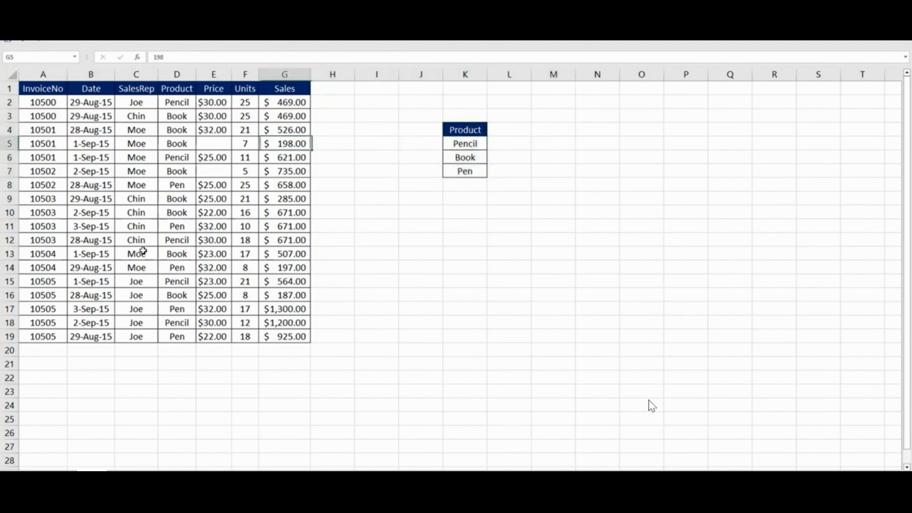
Step: Enter =COUNTA(D2:D19) in K2 to count the entries in the invoice table's Product column
key("Right")
key("Right")
key("Right")
key("Right")
key("Up")
key("Up")
key("Up")
key("Right")
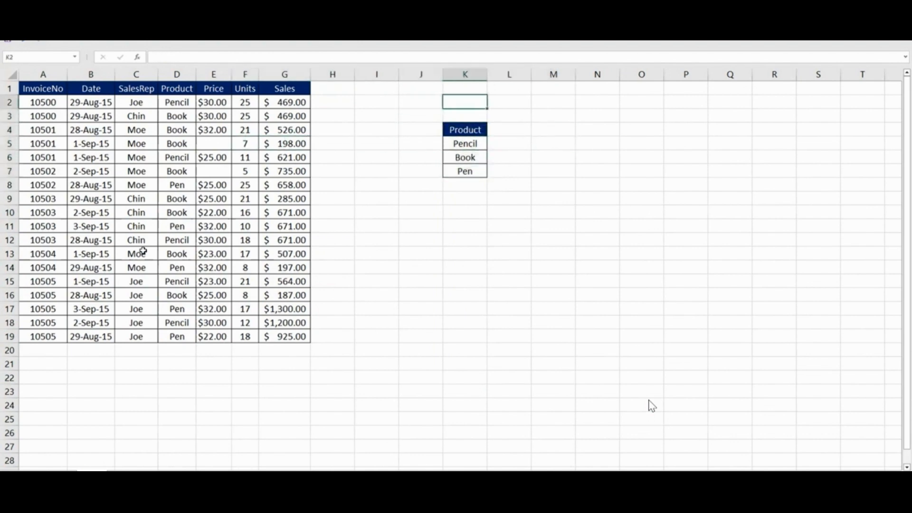
type("=COUNTA(")
key("Left")
key("Left")
key("Left")
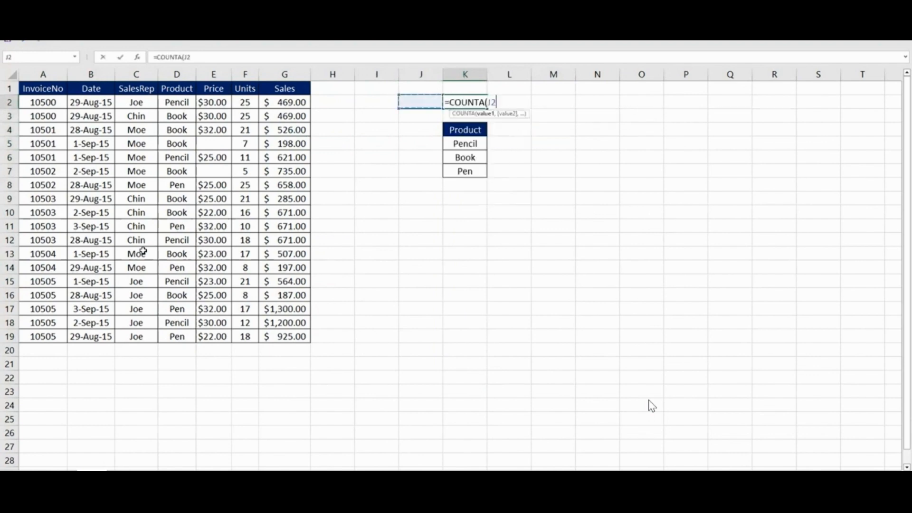
key("Left")
key("Left")
key("Left")
key("Left")
key("ctrl+shift+Down")
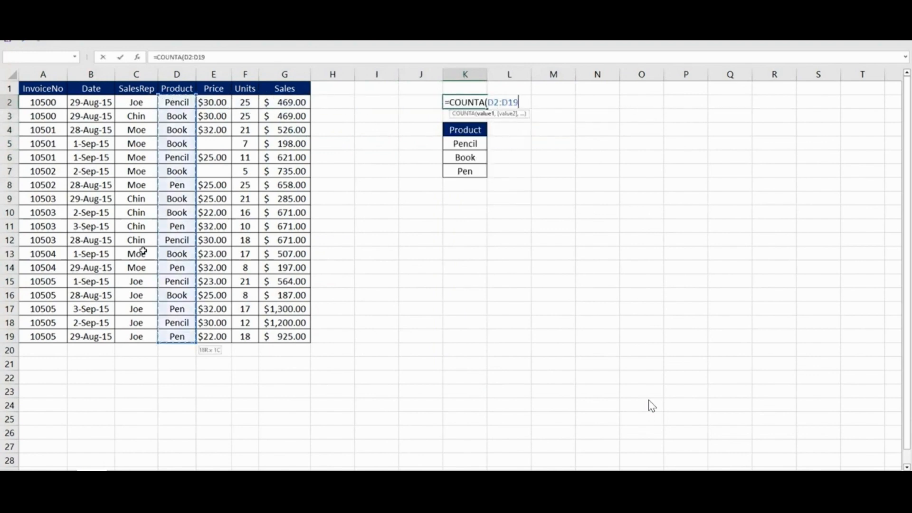
key("ctrl+Return")
Step: Label the count by entering "transactions" in L2
key("Left")
key("Right")
key("Right")
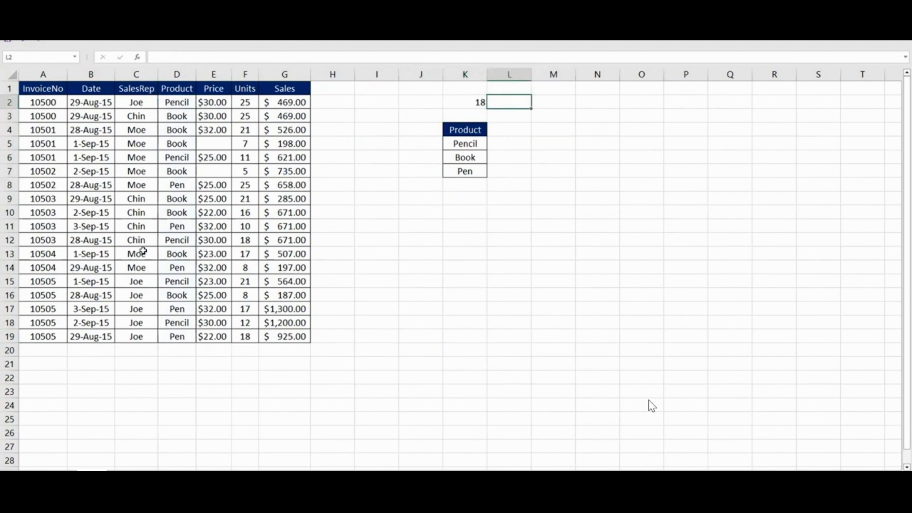
type("transactions")
key("Return")
key("Up")
key("Left")
key("shift+Right")
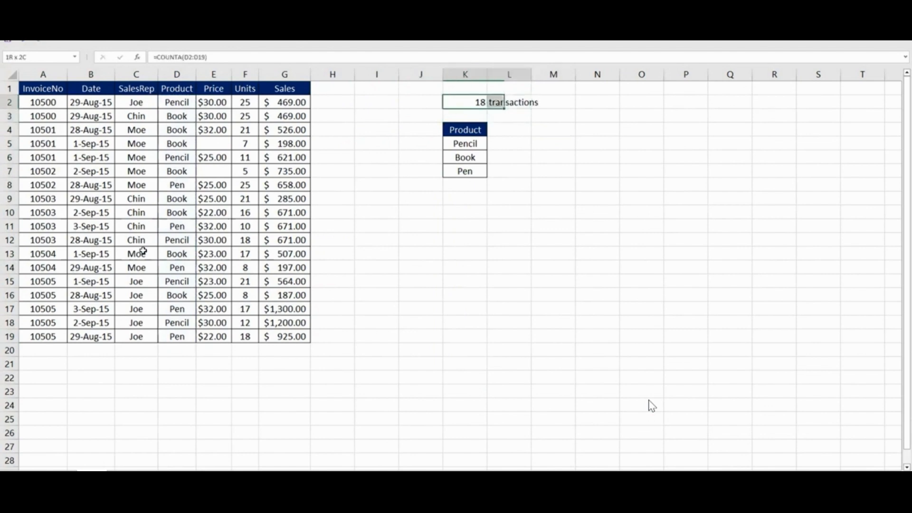
key("shift+Right")
key("Down")
key("Down")
key("Down")
key("shift+Down")
key("shift+Down")
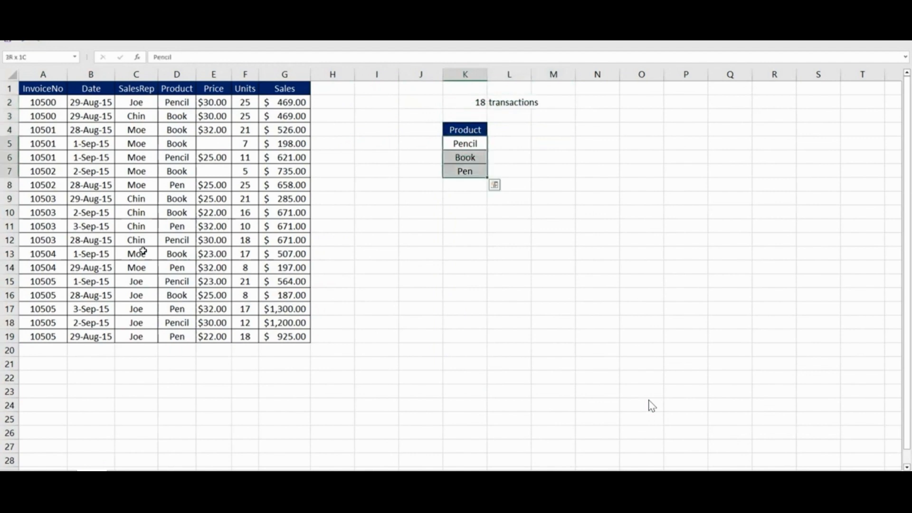
key("shift+Up")
key("shift+Up")
key("shift+space")
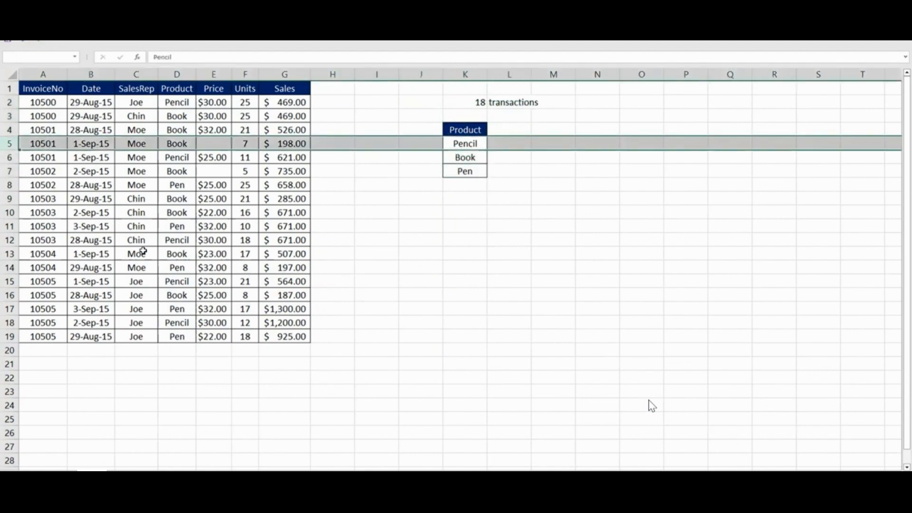
key("Down")
key("Down")
key("shift+Up")
key("shift+Up")
key("shift+Up")
key("Down")
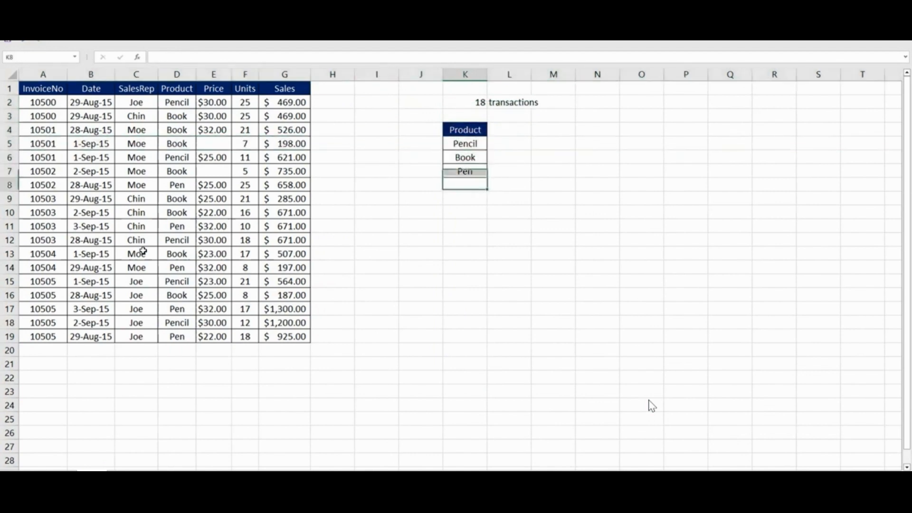
key("Up")
key("Up")
key("Up")
key("shift+Down")
key("shift+Down")
key("shift+Down")
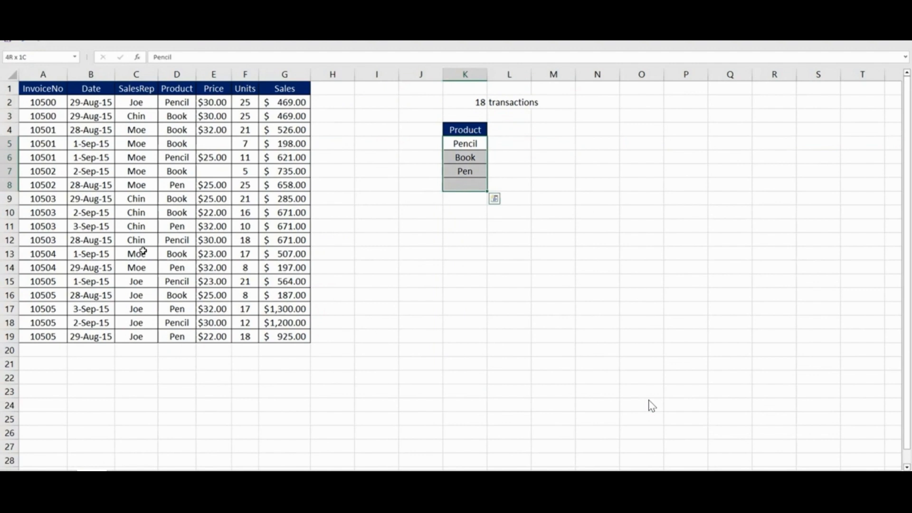
Step: Start a COUNTIF formula in L5, beside Pencil in the unique product list
key("Up")
key("Up")
key("Up")
key("Right")
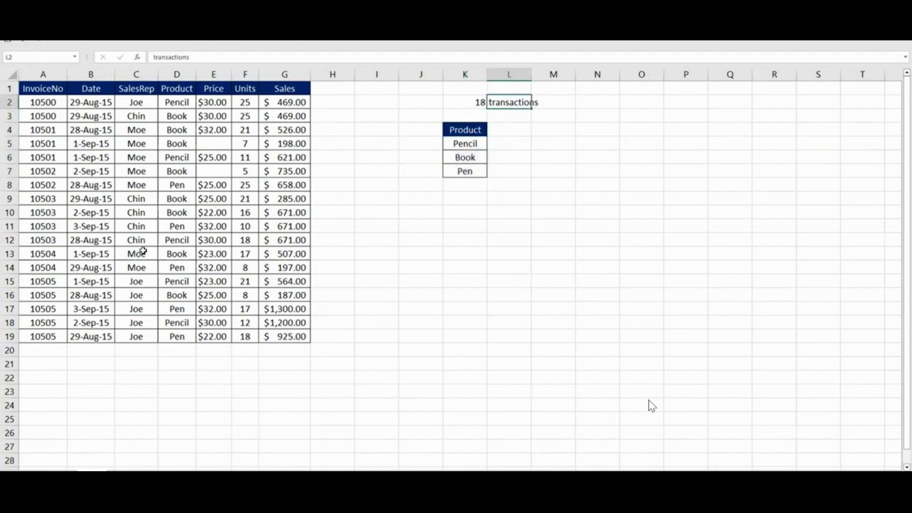
key("Down")
key("Down")
key("Down")
type("=cou")
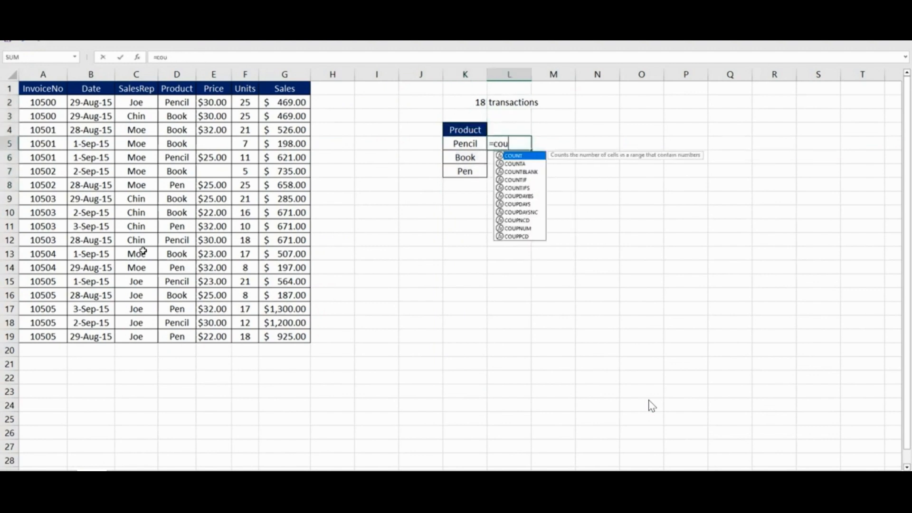
key("Down")
key("Down")
key("Down")
key("Tab")
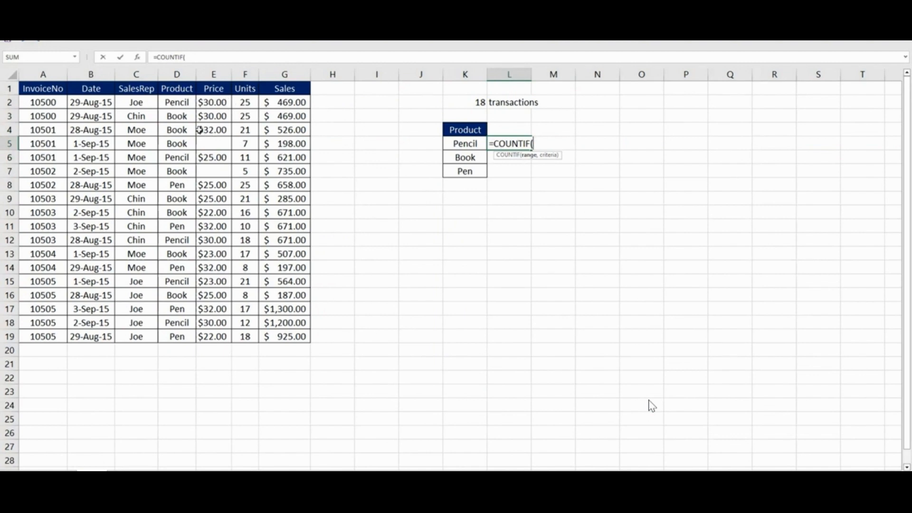
left_click_drag(179, 104, 192, 339)
key("BackSpace")
key("BackSpace")
key("BackSpace")
key("BackSpace")
key("BackSpace")
key("BackSpace")
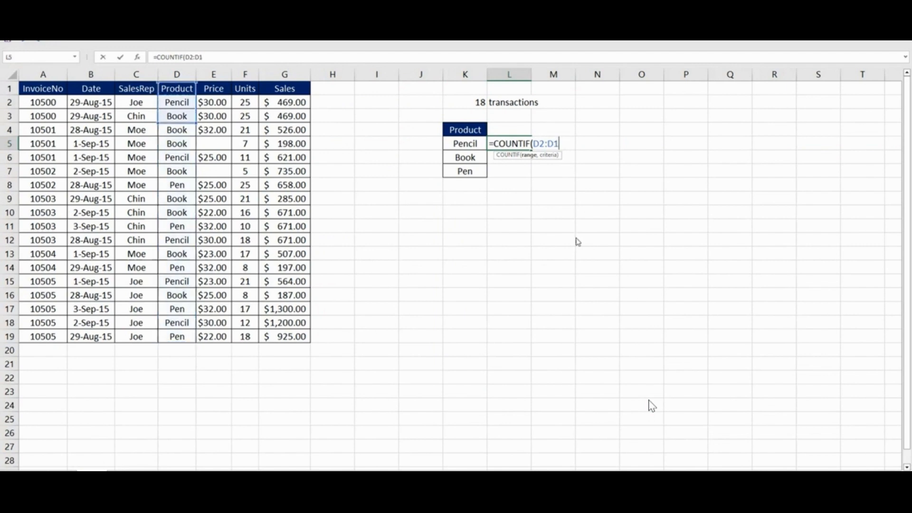
Step: Set the range of the COUNTIF formula in L5 to the Product entries D2:D19
key("Right")
key("Left")
key("Left")
key("Left")
key("Left")
key("Left")
key("Left")
key("Left")
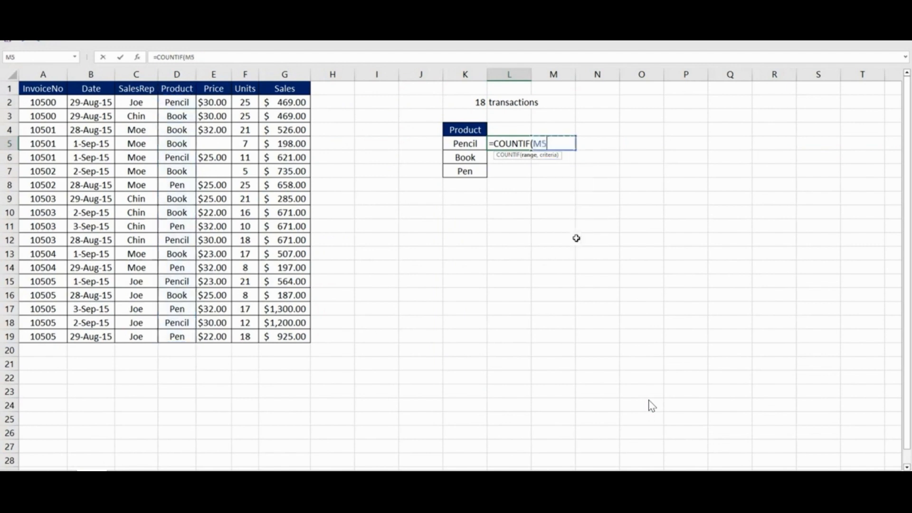
key("Left")
key("Up")
key("Up")
key("Up")
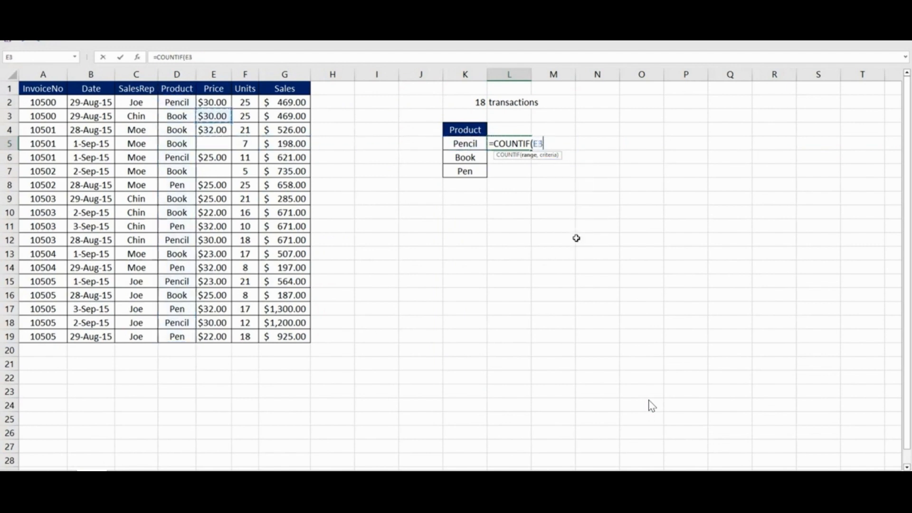
key("Left")
key("shift+Down")
key("shift+Down")
key("shift+Down")
key("shift+Down")
key("shift+Down")
key("shift+Down")
key("shift+Down")
key("shift+Down")
key("shift+Down")
key("shift+Down")
key("shift+Down")
key("shift+Down")
key("shift+Down")
key("shift+Down")
key("shift+Down")
key("shift+Down")
key("shift+Down")
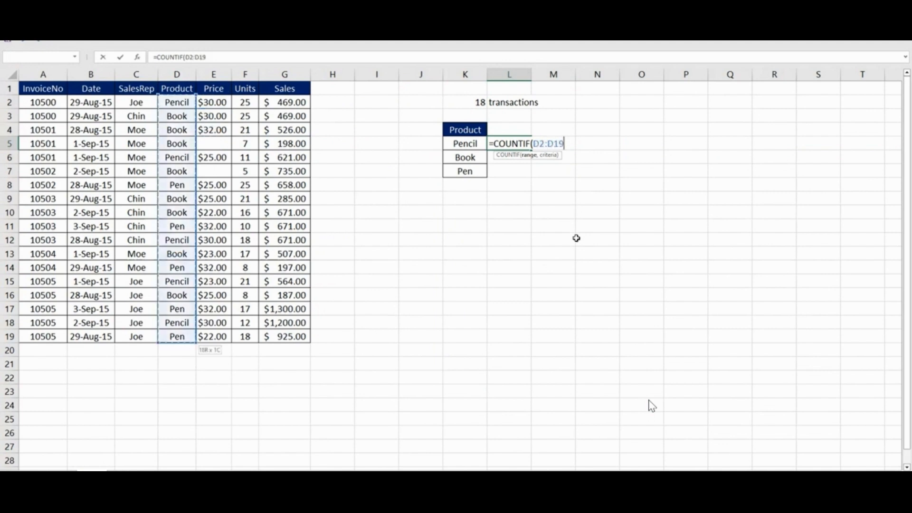
Step: Add the criterion "Pencil" to complete =COUNTIF(D2:D19,"Pencil") in L5 and commit it
type(",")
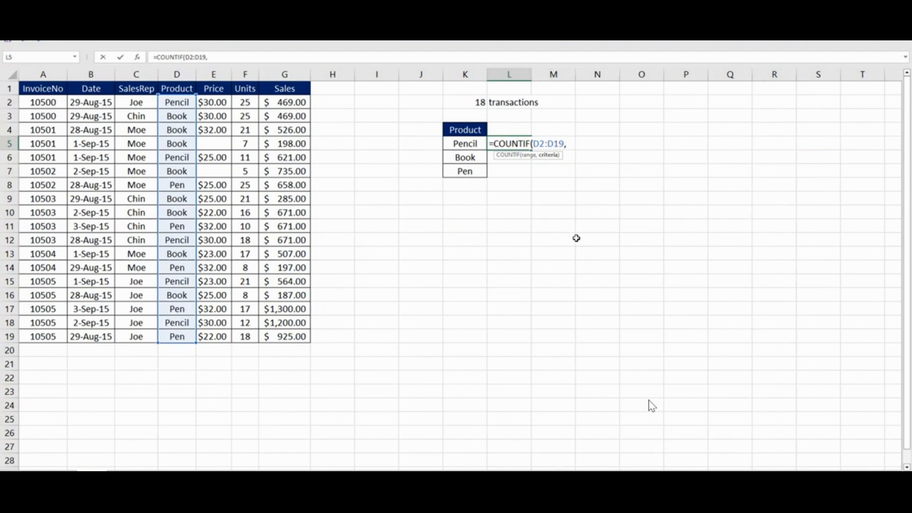
type("\"Pencil")
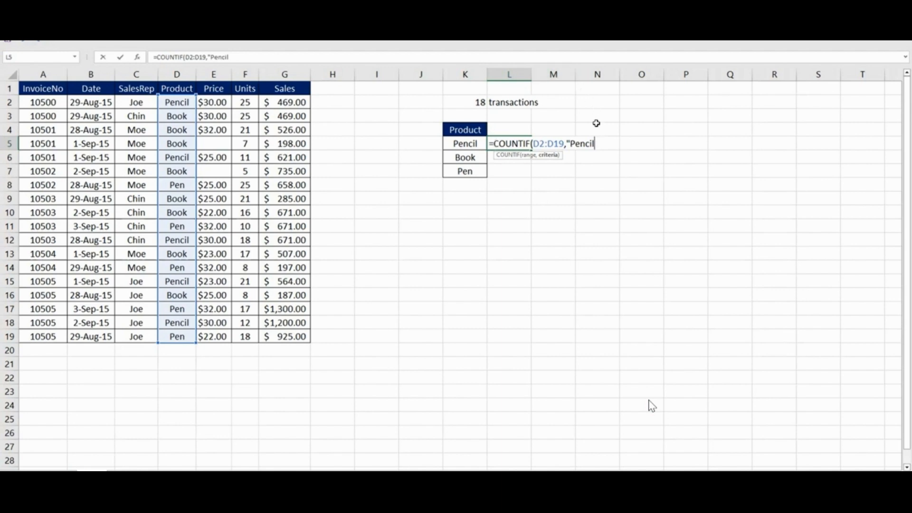
type("\"")
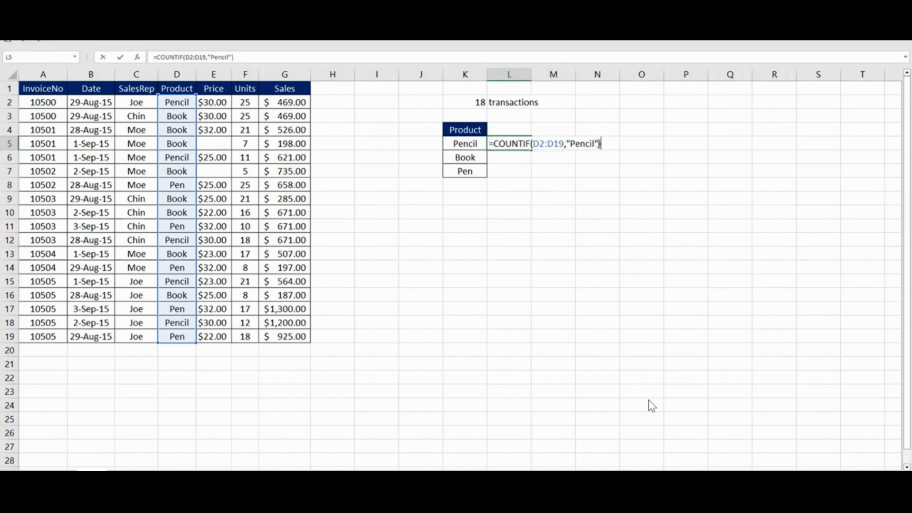
type(")")
key("ctrl+Return")
Step: Fill the COUNTIF formula from L5 down to L7 for Book and Pen
key("shift+Down")
key("shift+Down")
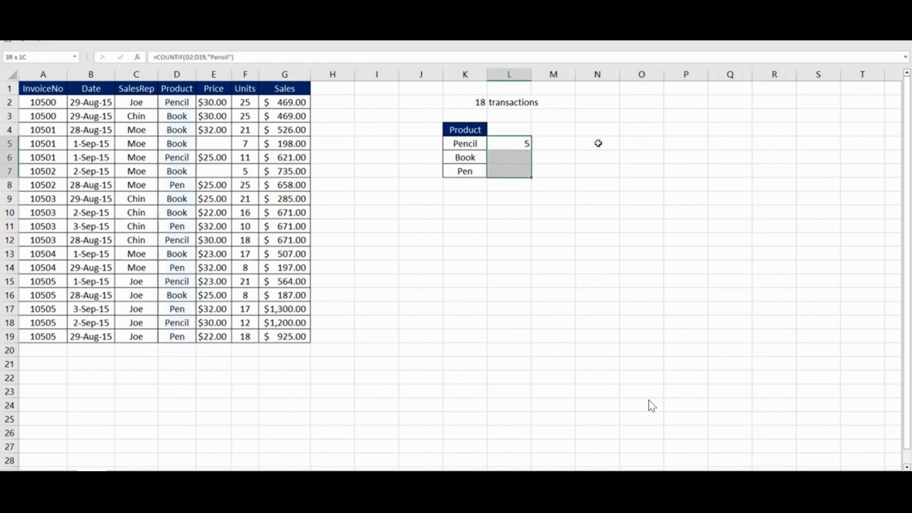
key("ctrl+d")
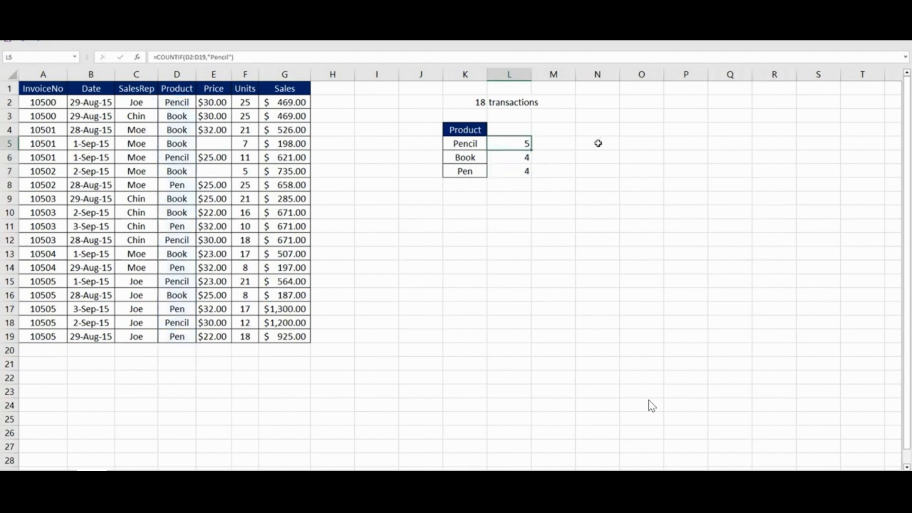
Step: Examine the range and criterion of the COUNTIF formula in L5 without changing it
key("F2")
key("Return")
key("Up")
key("F2")
key("Left")
key("Left")
key("Left")
key("Left")
key("Left")
key("Left")
key("Left")
key("Left")
key("Left")
key("Left")
key("Left")
key("Left")
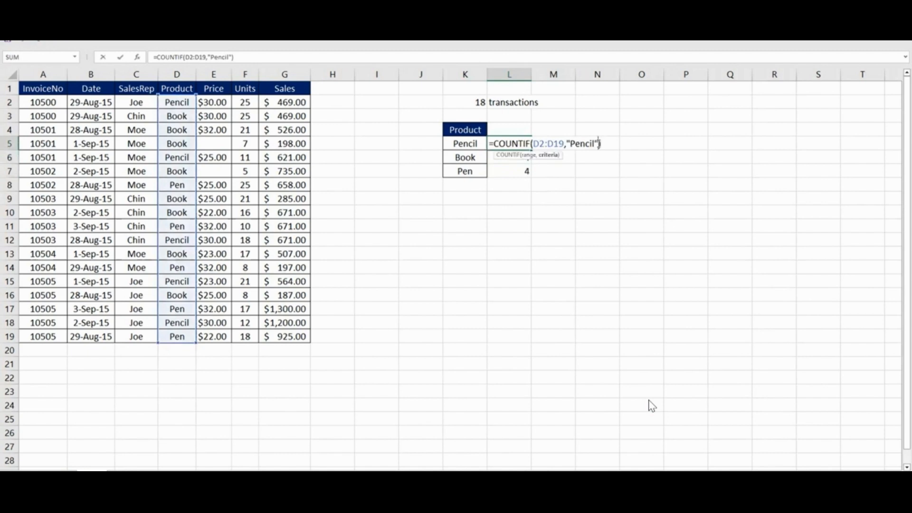
key("Return")
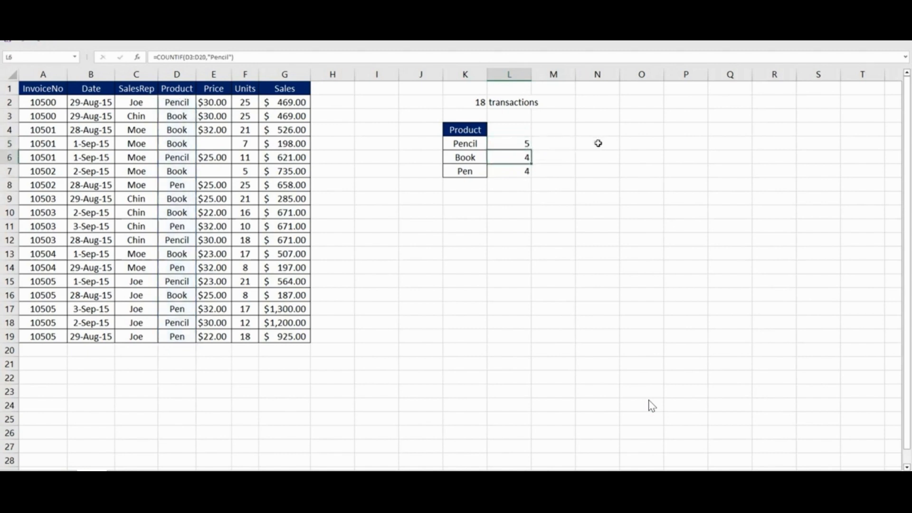
Step: Compare the ranges and criteria of the copied COUNTIF formulas in L6 and L7 with the original in L5
key("F2")
key("Return")
key("F2")
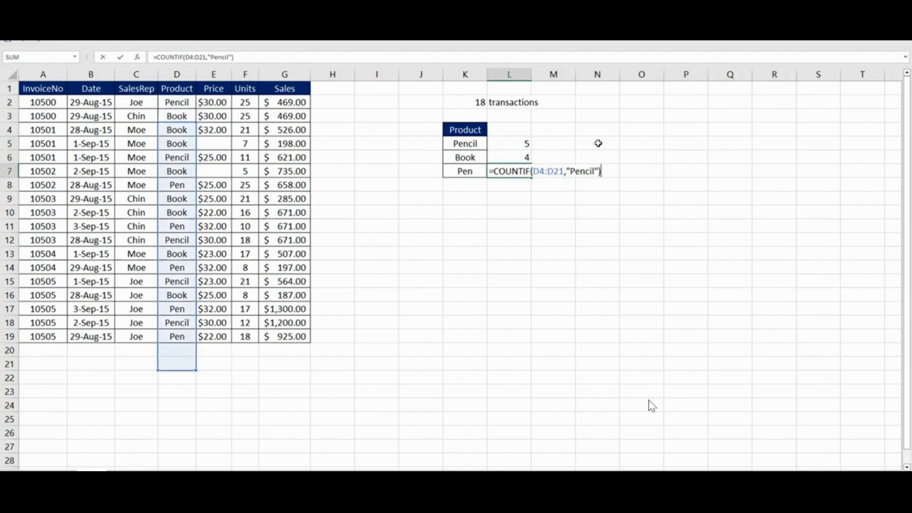
key("Escape")
key("Up")
key("Up")
key("F2")
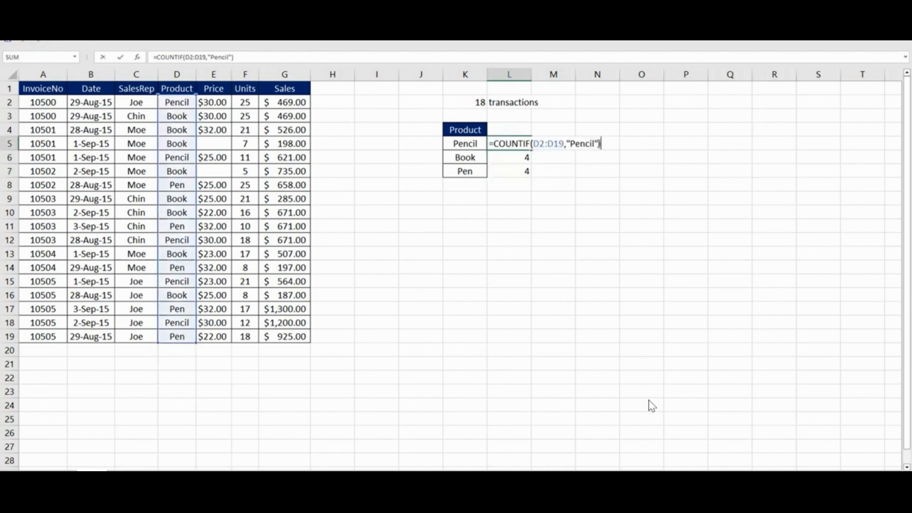
key("Escape")
key("Down")
key("F2")
key("Return")
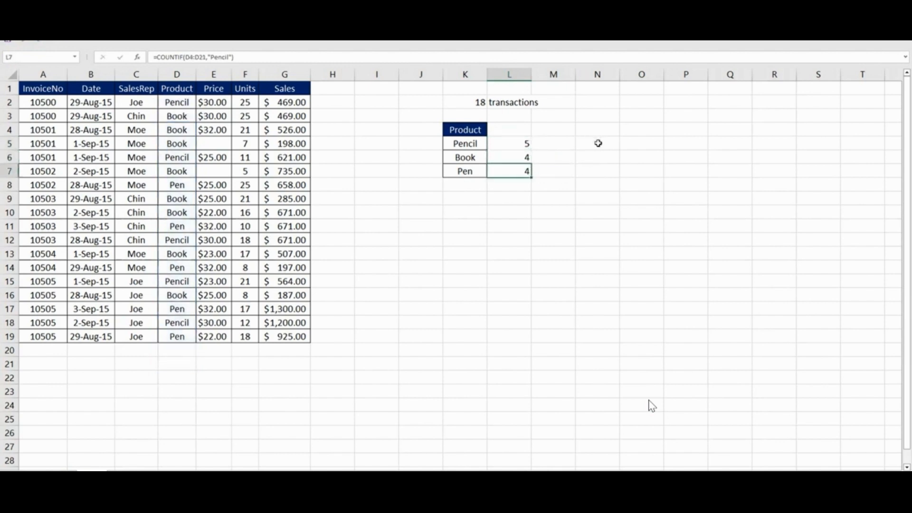
key("F2")
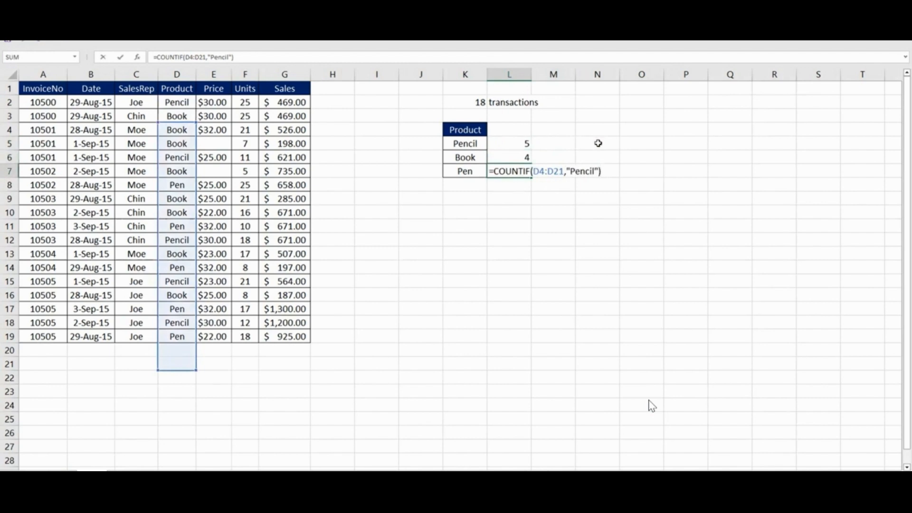
key("Escape")
key("Up")
key("Up")
key("F2")
key("Escape")
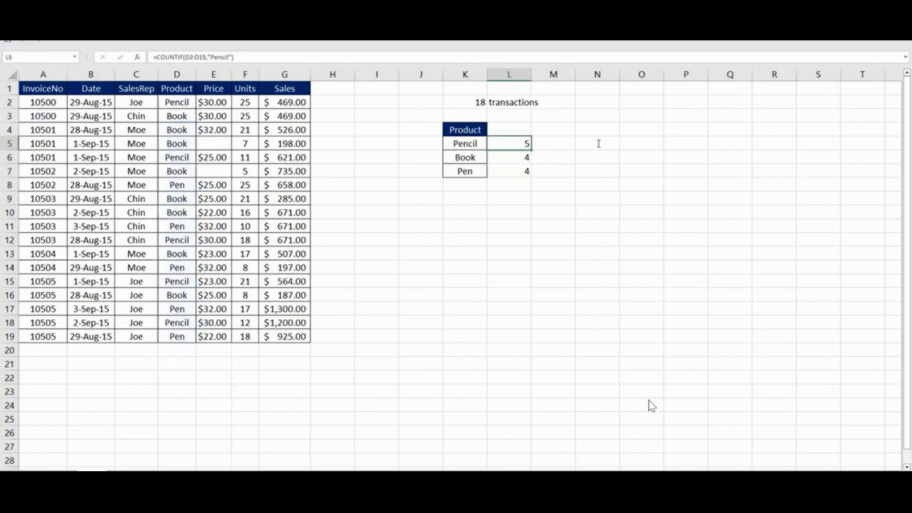
Step: Review the criterion inside the COUNTIF formula in L5 without changing it
key("F2")
key("Left")
key("ctrl+shift+Left")
key("ctrl+shift+Left")
key("ctrl+shift+Right")
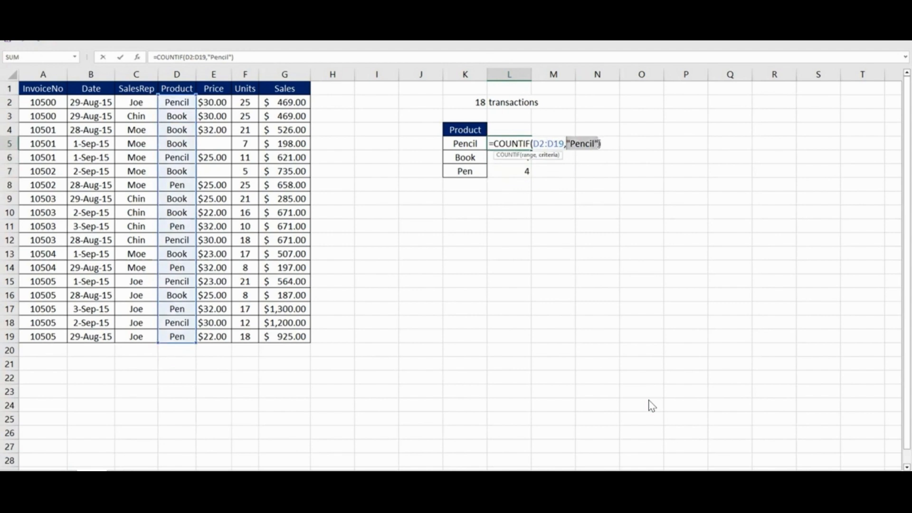
key("shift+Right")
key("Return")
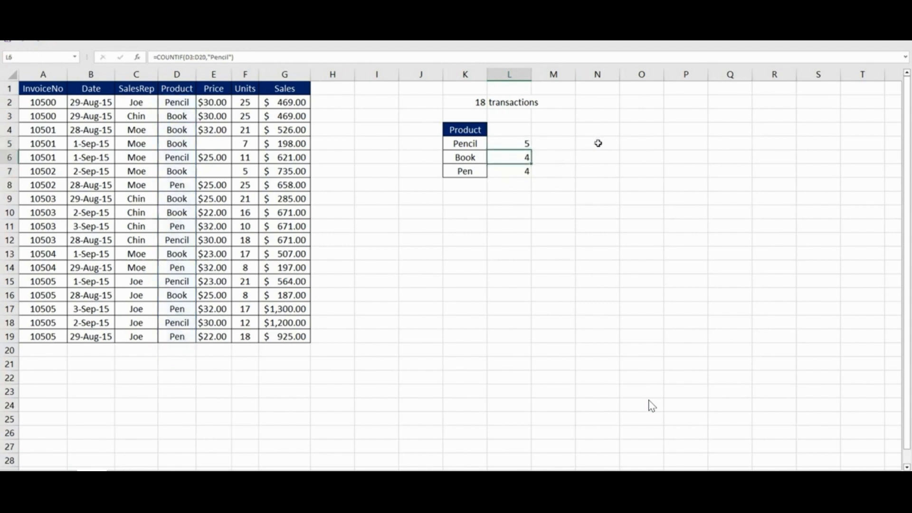
Step: Change the criterion of the COUNTIF formula in L6 to "Book"
key("F2")
key("Left")
key("Left")
key("ctrl+shift+Left")
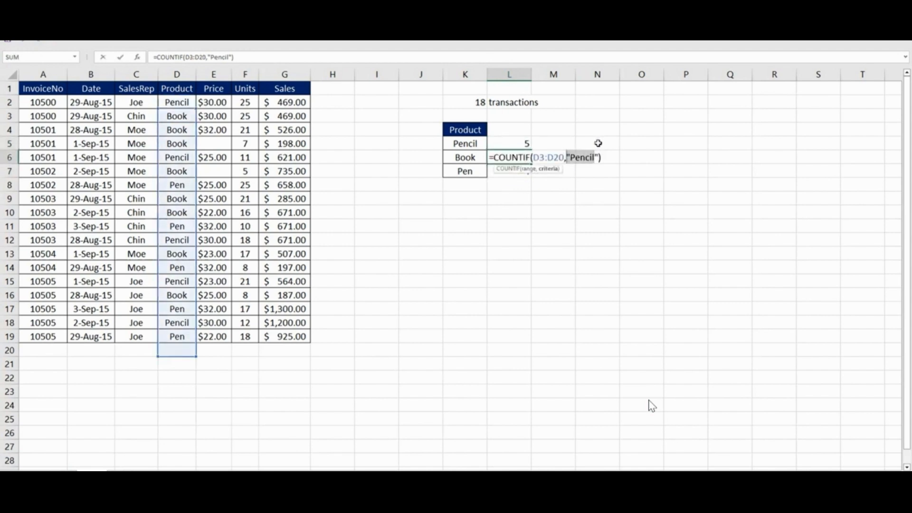
key("shift+Right")
type("Boo")
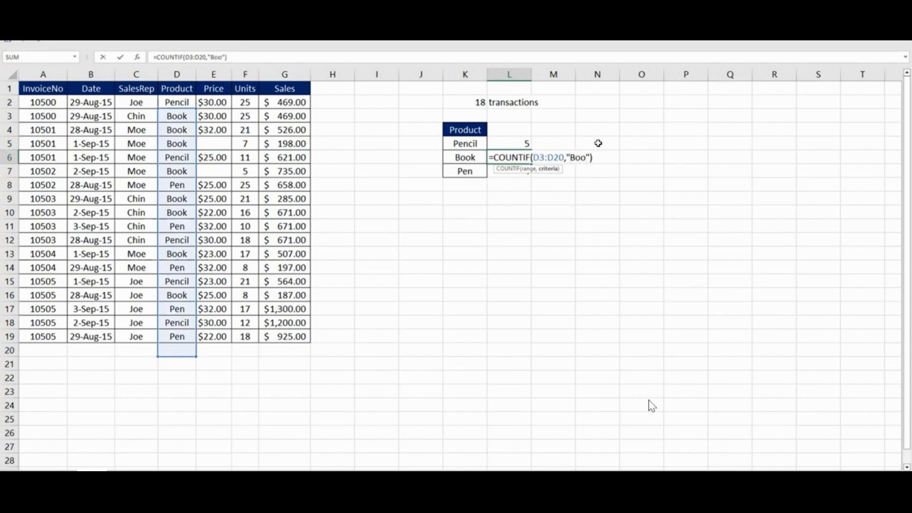
type("k")
key("Return")
Step: Change the criterion of the COUNTIF formula in L7 to "Pen"
key("F2")
key("Left")
key("Left")
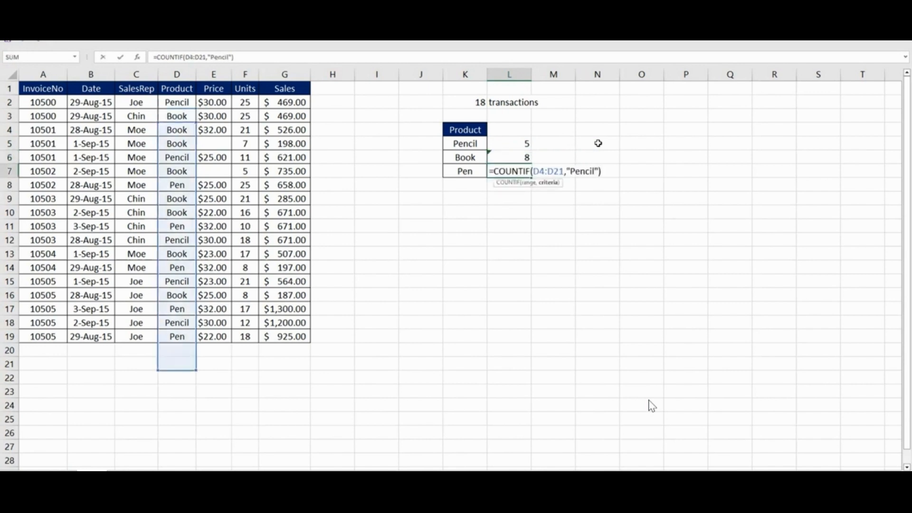
key("BackSpace")
key("BackSpace")
key("BackSpace")
key("Return")
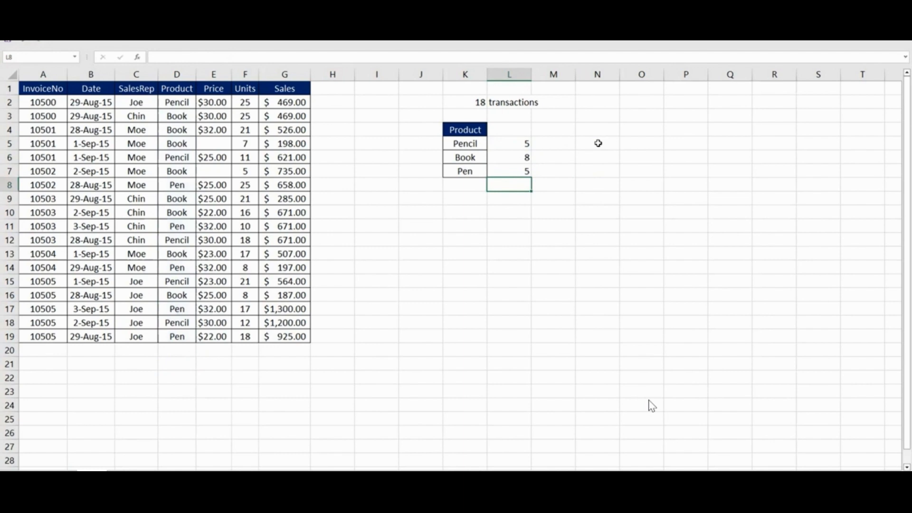
Step: Enter the heading "Referencing" in cell O3
key("Up")
key("Up")
key("Up")
key("Up")
key("Right")
key("Right")
key("Right")
key("Up")
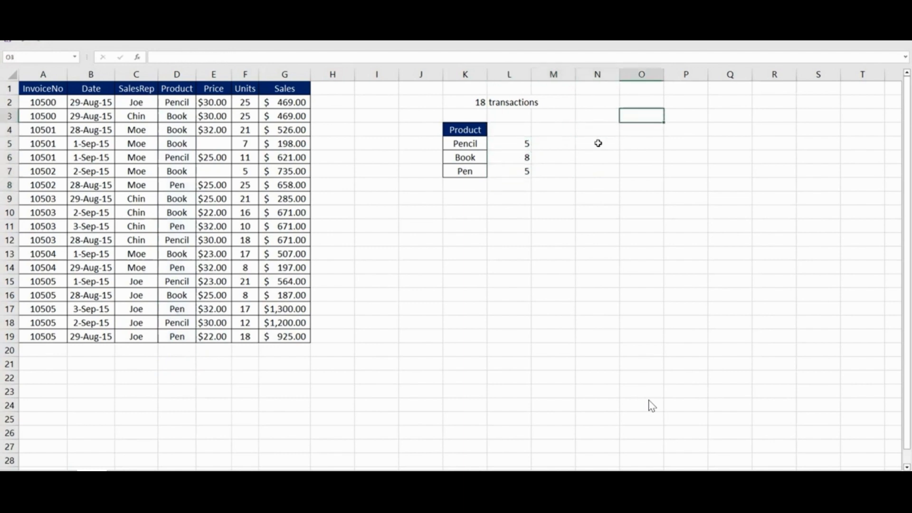
type("Referencin")
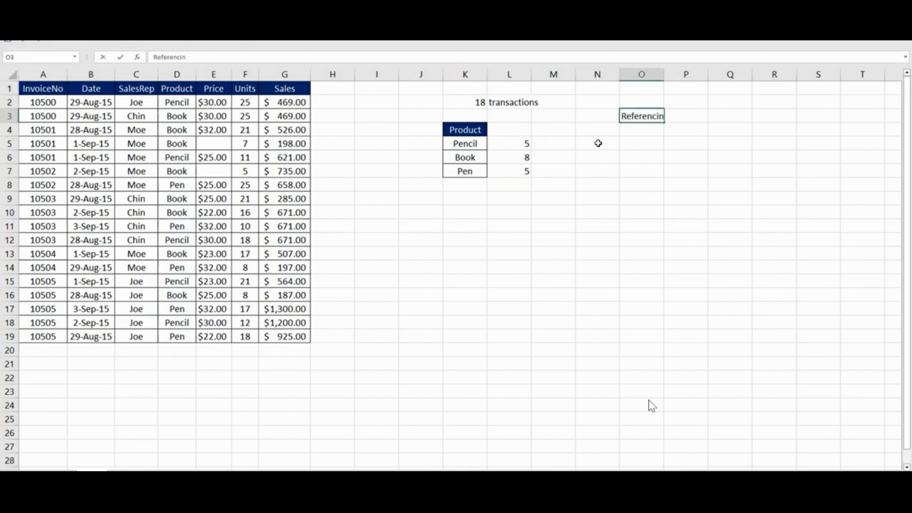
key("Return")
key("Up")
type("g")
key("Return")
Step: Replace the typed "Pencil" criterion in L5's COUNTIF formula with a reference to cell K5
key("Left")
key("Left")
key("Down")
key("Left")
key("F2")
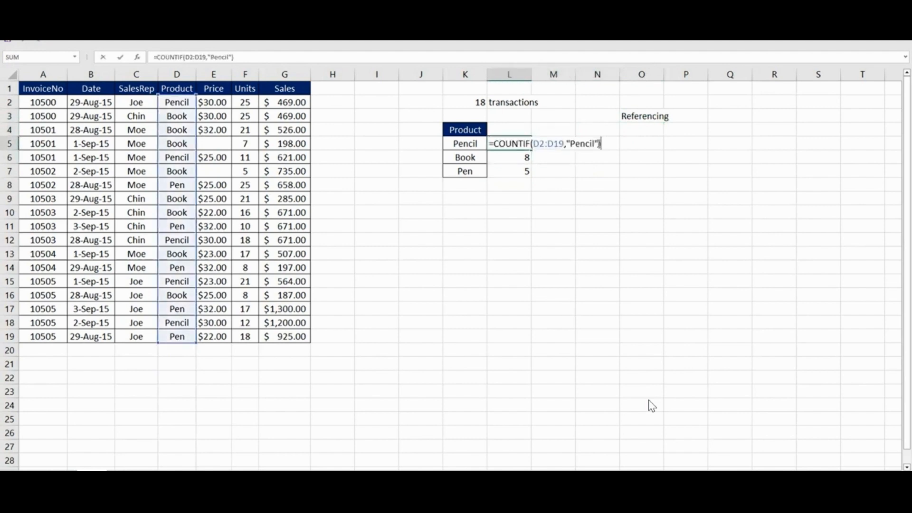
key("BackSpace")
key("BackSpace")
key("BackSpace")
key("BackSpace")
key("BackSpace")
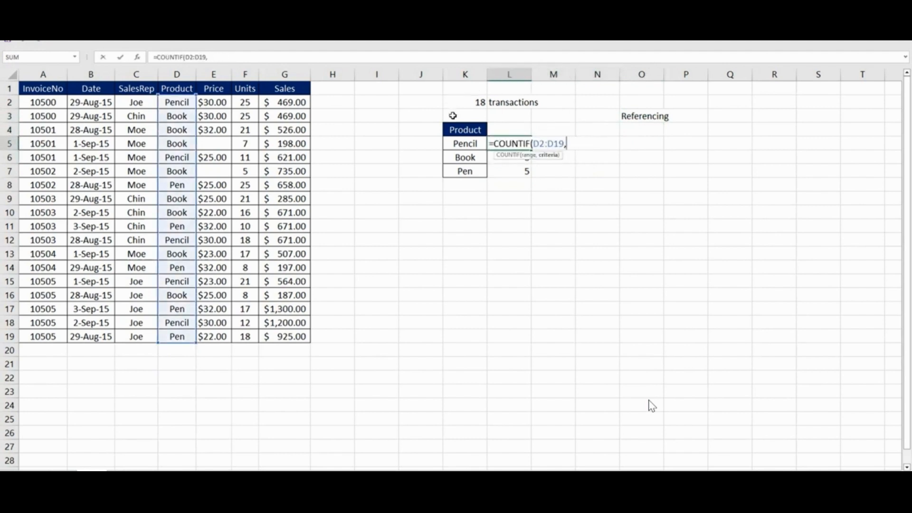
left_click(461, 145)
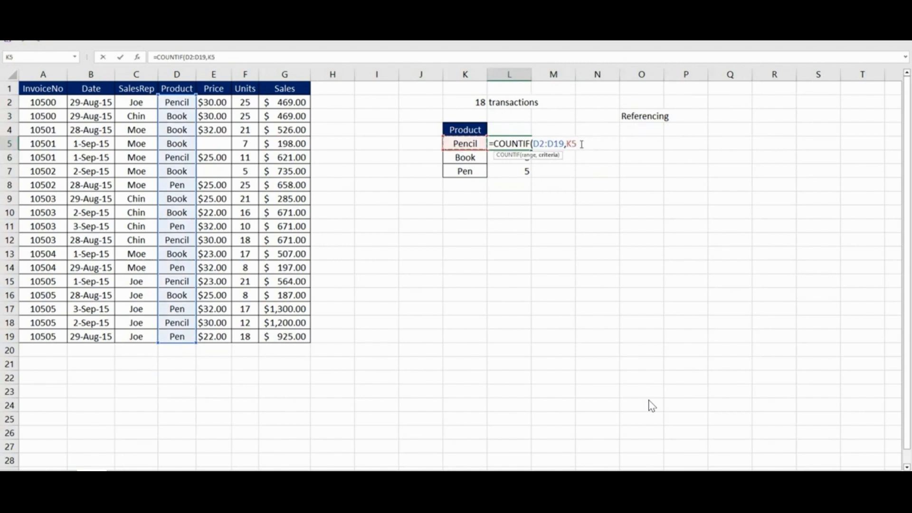
Step: Lock only the column of L5's criterion reference as $K5 and fill the COUNTIF formula down to L7
left_click_drag(567, 144, 583, 145)
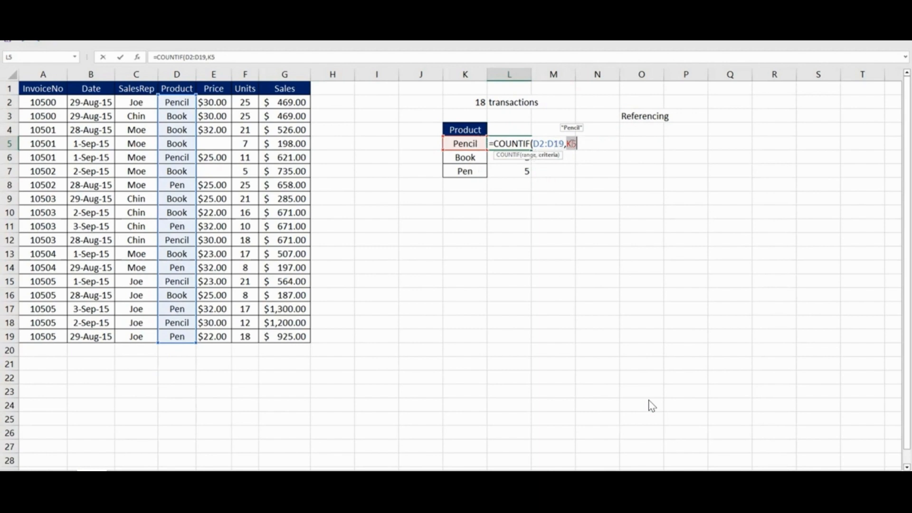
key("F4")
key("F4")
key("F4")
left_click(586, 144)
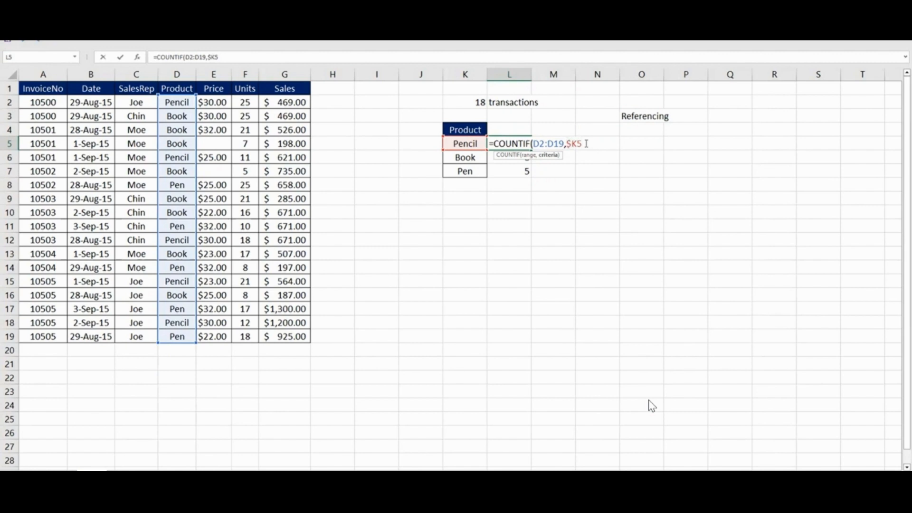
key("Return")
key("Up")
key("ctrl+shift+Down")
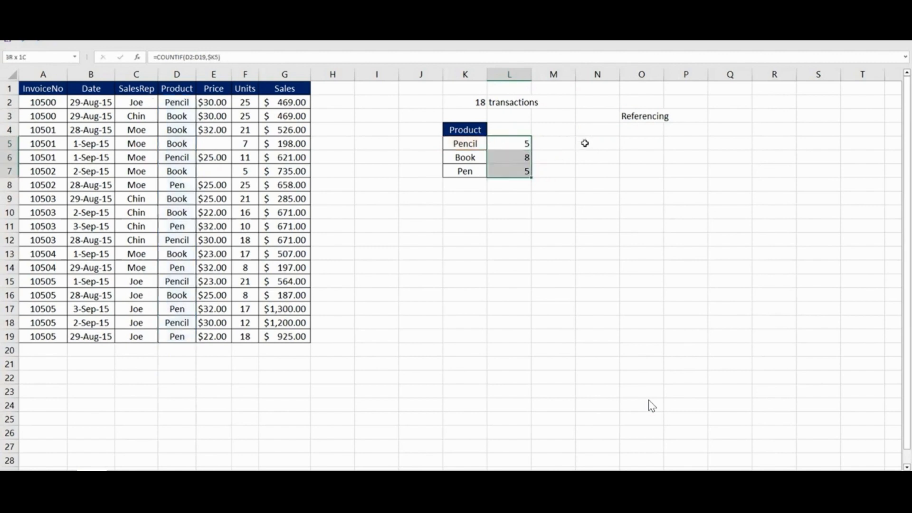
Step: Change the product of the first transaction in D2 to Pen
key("Down")
key("Left")
key("Left")
key("Left")
key("Left")
key("Left")
key("Left")
key("Left")
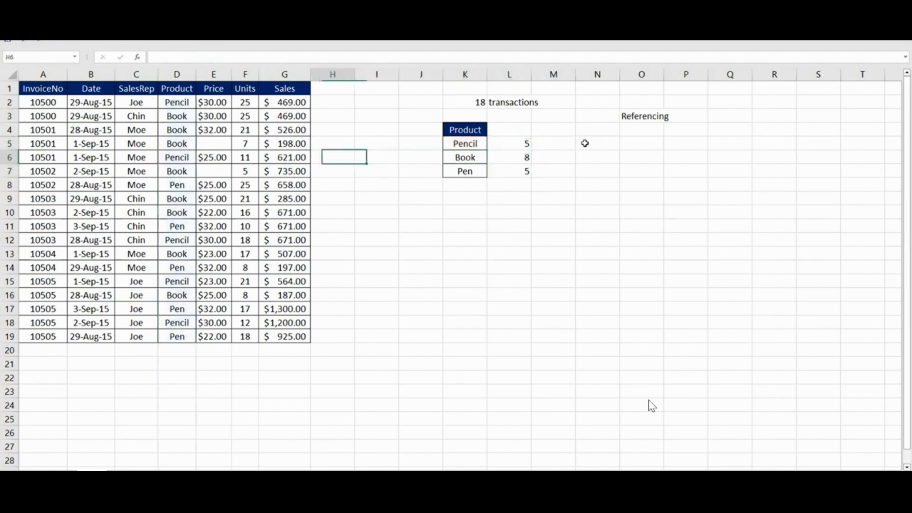
key("Left")
key("Left")
key("ctrl+Up")
key("Down")
key("Right")
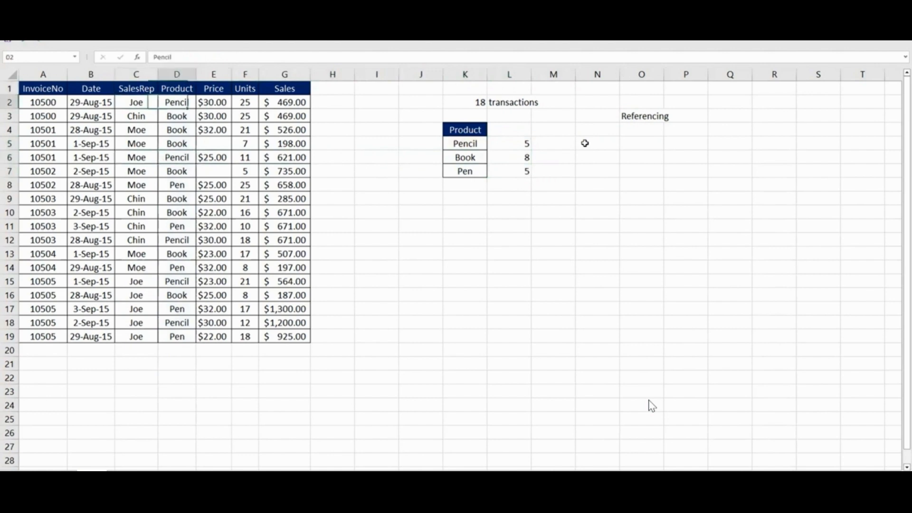
type("Pen")
key("Return")
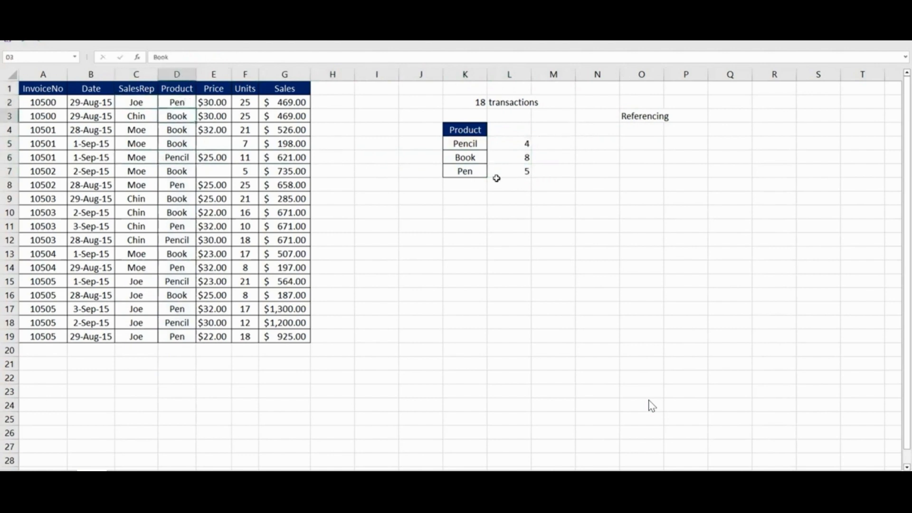
Step: Total the three product counts in L8 with =SUM(L5:L7)
left_click(521, 183)
key("alt+equal")
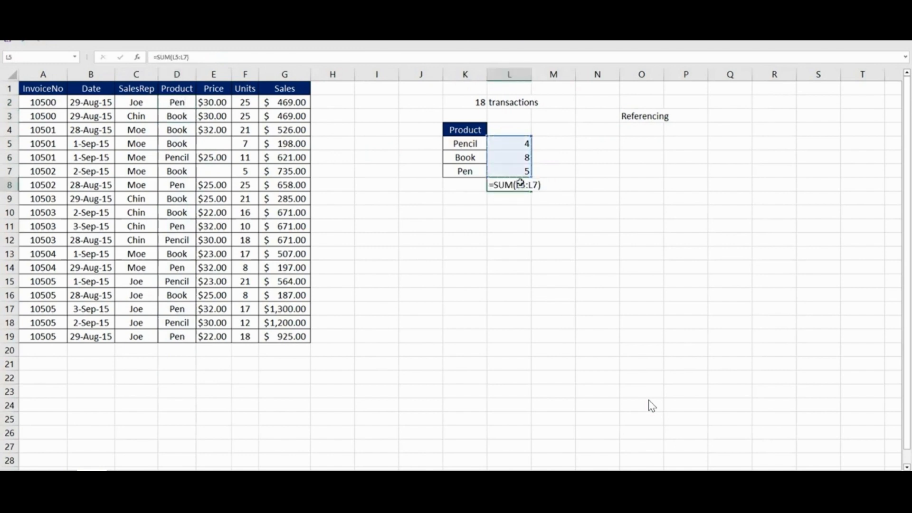
key("Return")
key("Up")
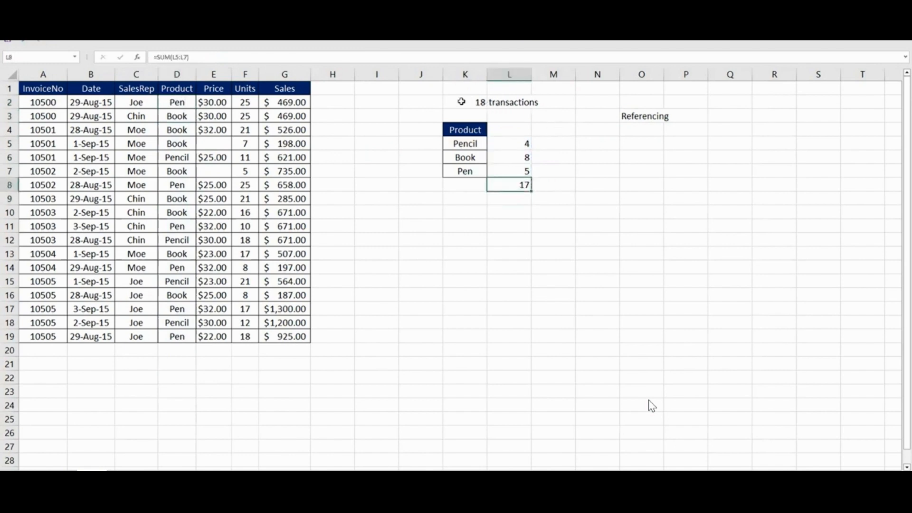
Step: Compare the overall transaction count in K2 with the total of the product counts in L8
left_click_drag(462, 101, 527, 101)
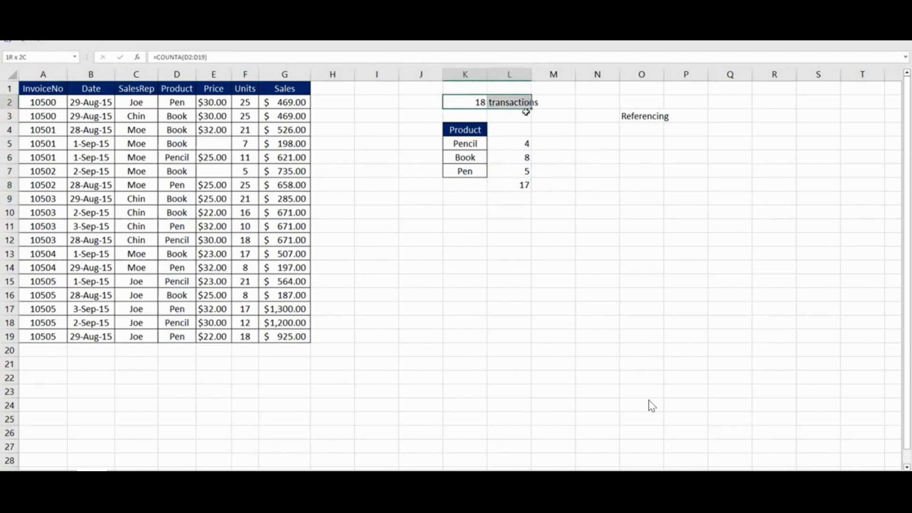
left_click(523, 185)
key("F2")
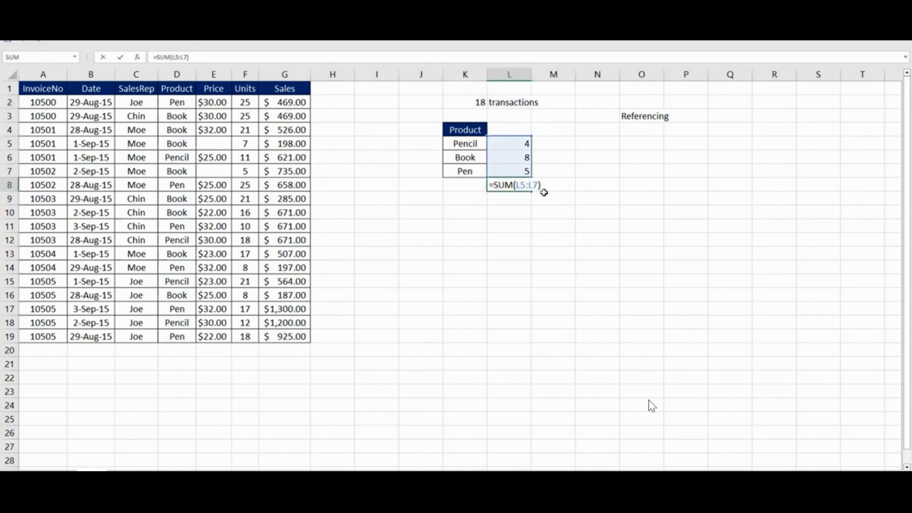
key("Escape")
left_click_drag(474, 101, 523, 101)
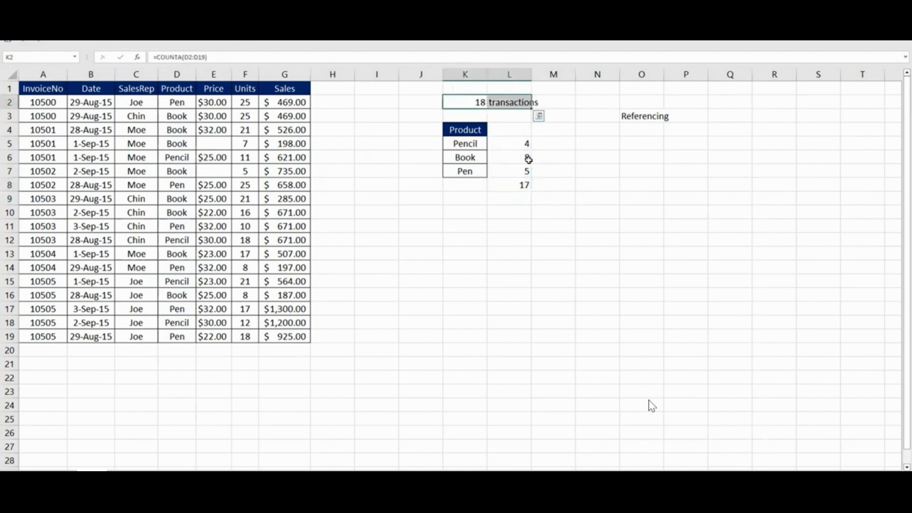
Step: Inspect the count ranges of the COUNTIF formulas in L5, L6 and L7 against the Product column
double_click(528, 143)
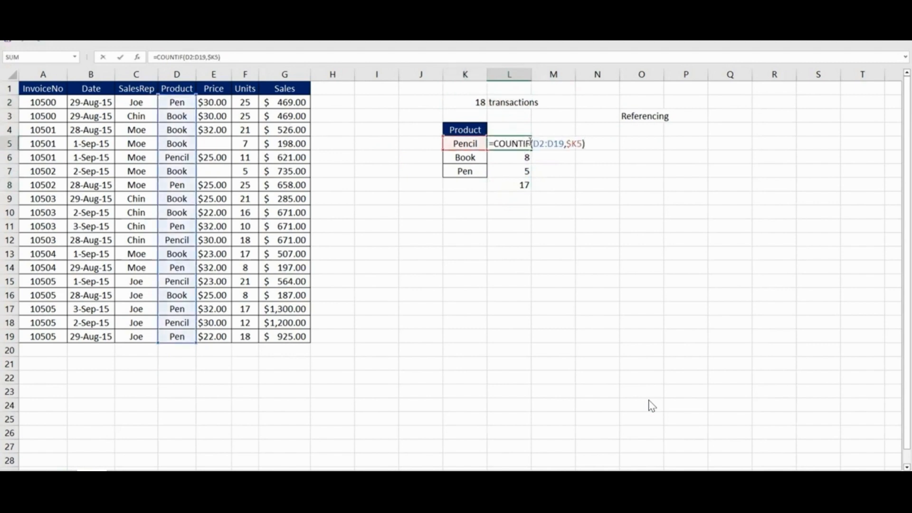
left_click_drag(534, 143, 564, 145)
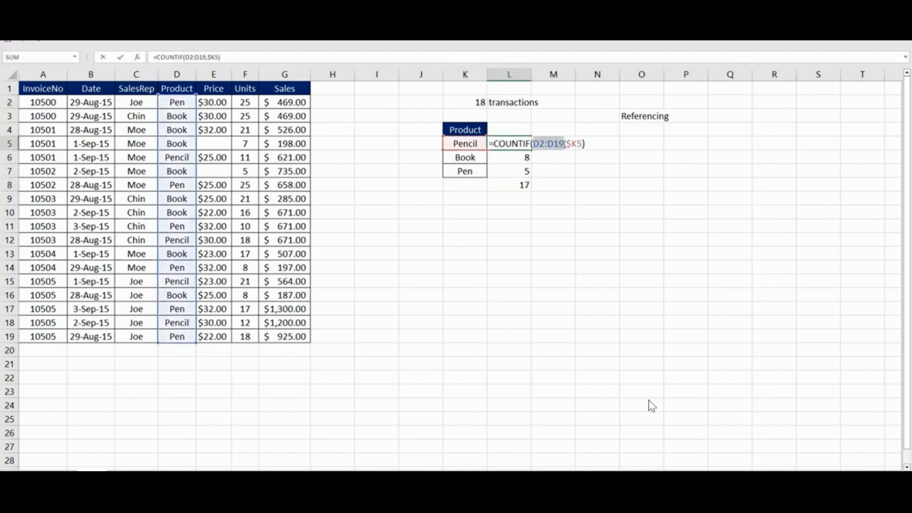
key("ctrl+Return")
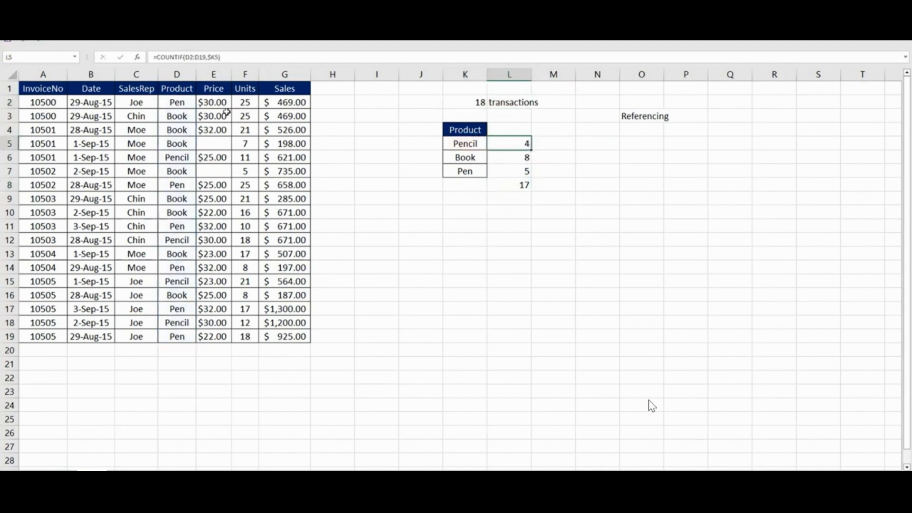
left_click(522, 156)
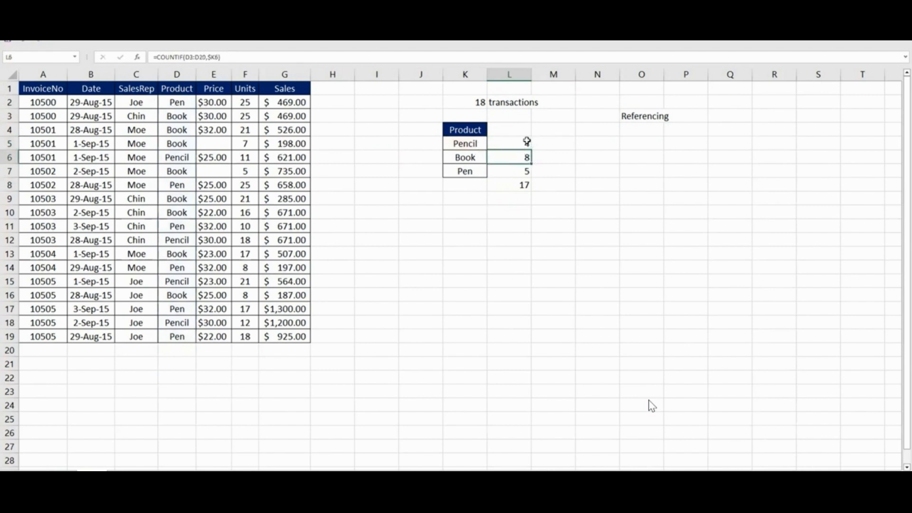
double_click(527, 142)
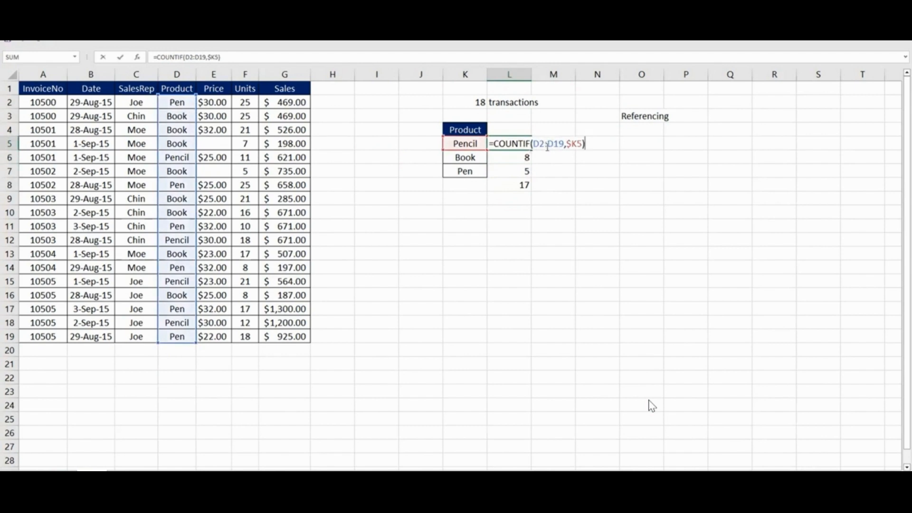
left_click(535, 155)
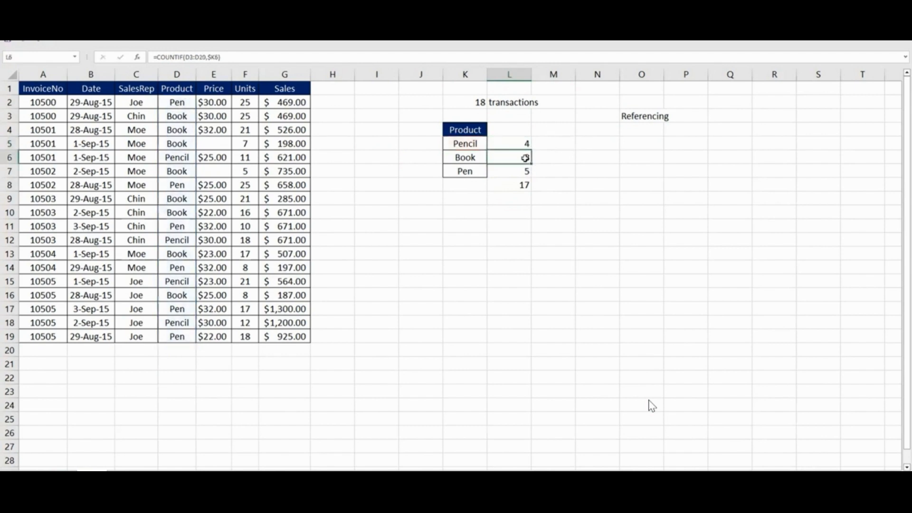
key("F2")
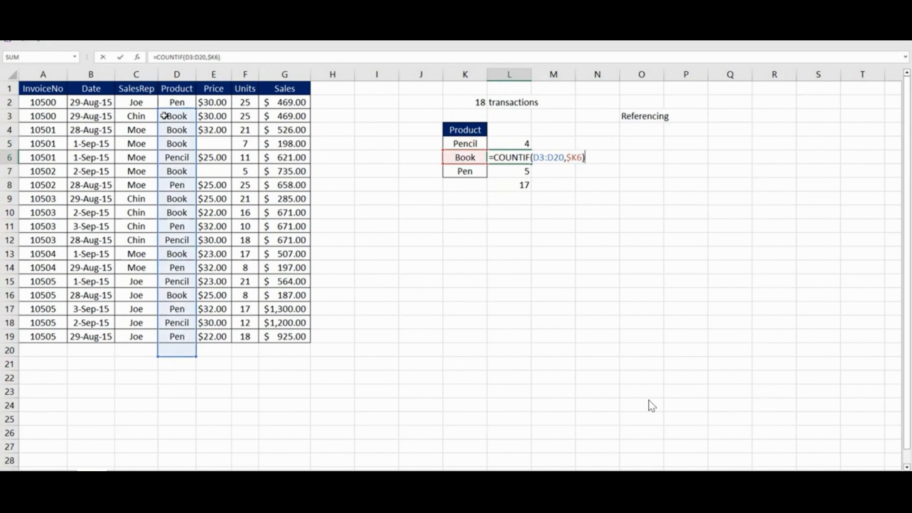
key("ctrl+Return")
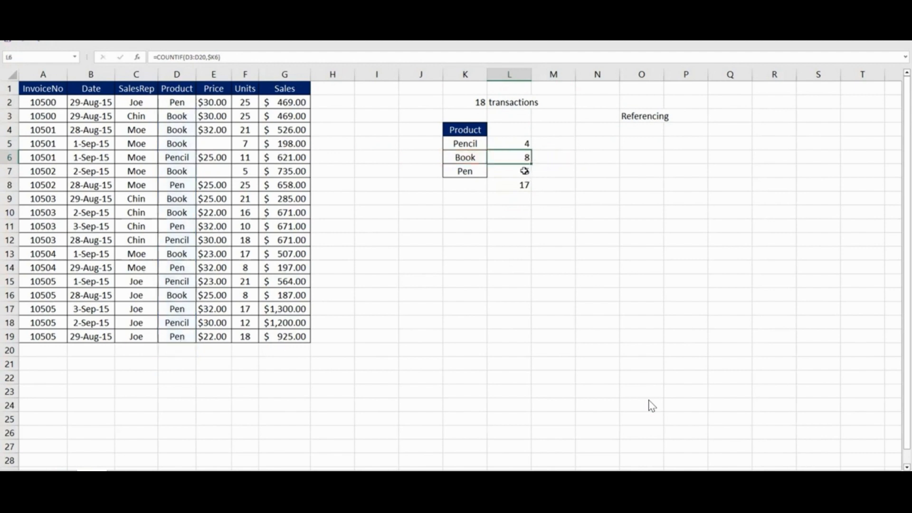
left_click(523, 171)
key("F2")
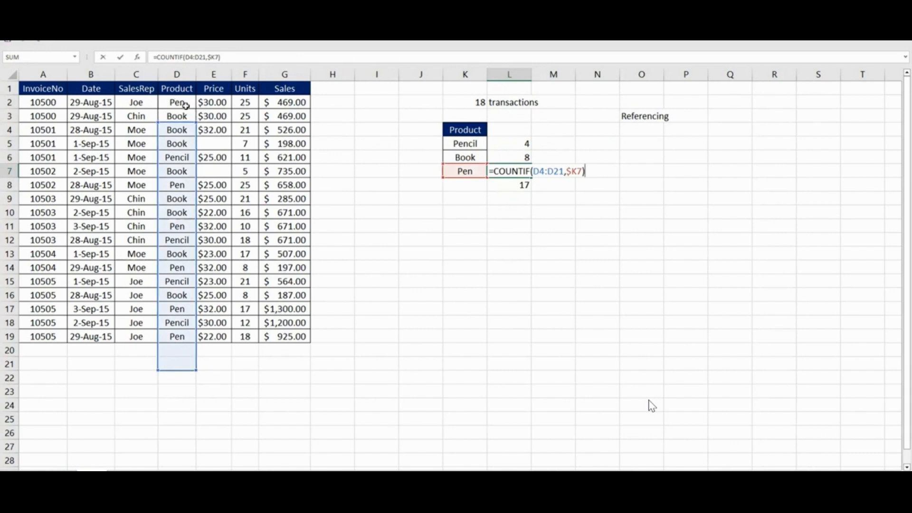
left_click(526, 144)
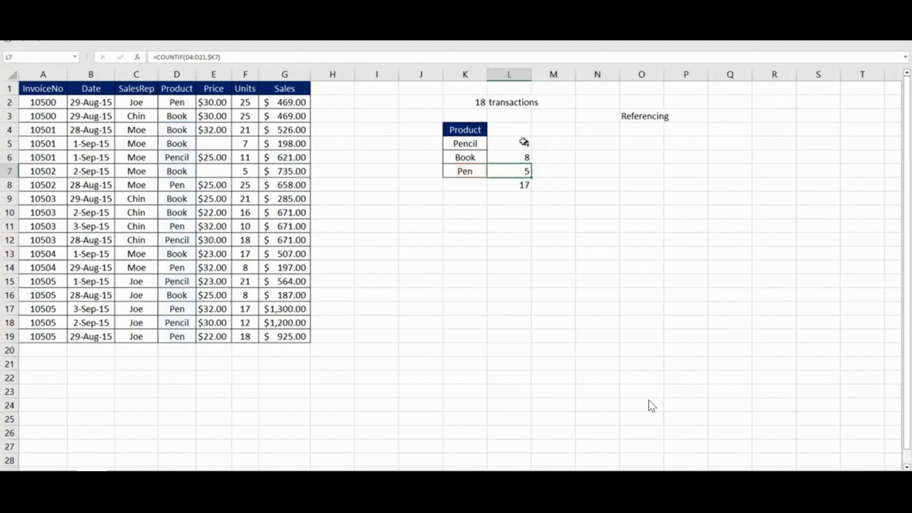
Step: Make the count range in L5's COUNTIF formula absolute as $D$2:$D$19
double_click(526, 144)
left_click_drag(533, 143, 561, 143)
key("F4")
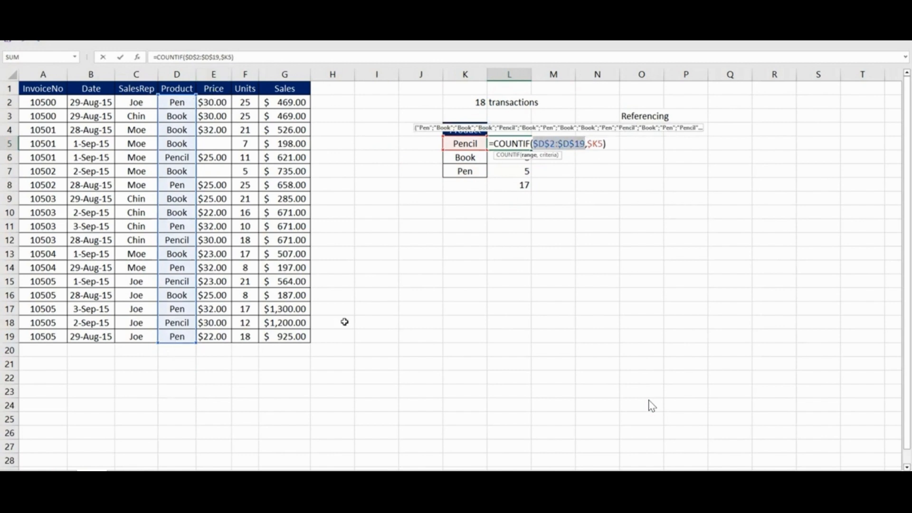
key("ctrl+Return")
Step: Fill the COUNTIF formula with the absolute range from L5 down to L7
key("shift+Down")
key("shift+Down")
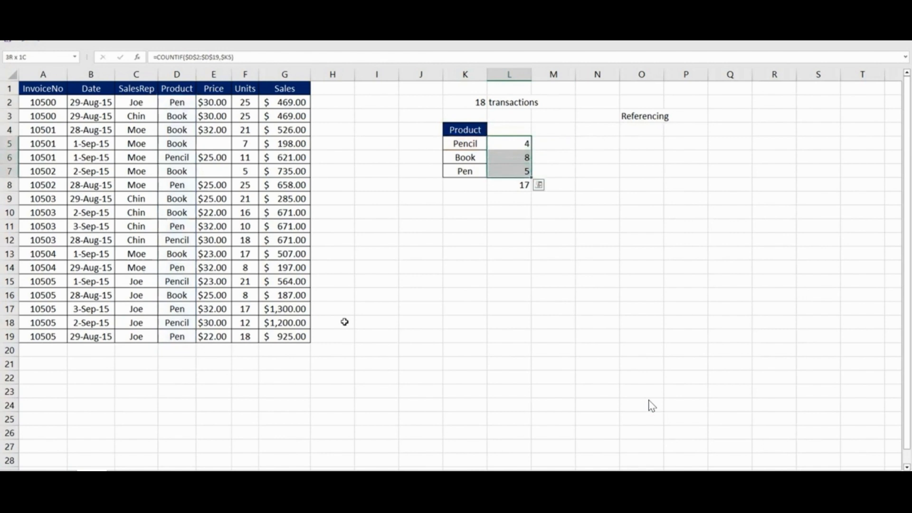
key("ctrl+d")
left_click(597, 186)
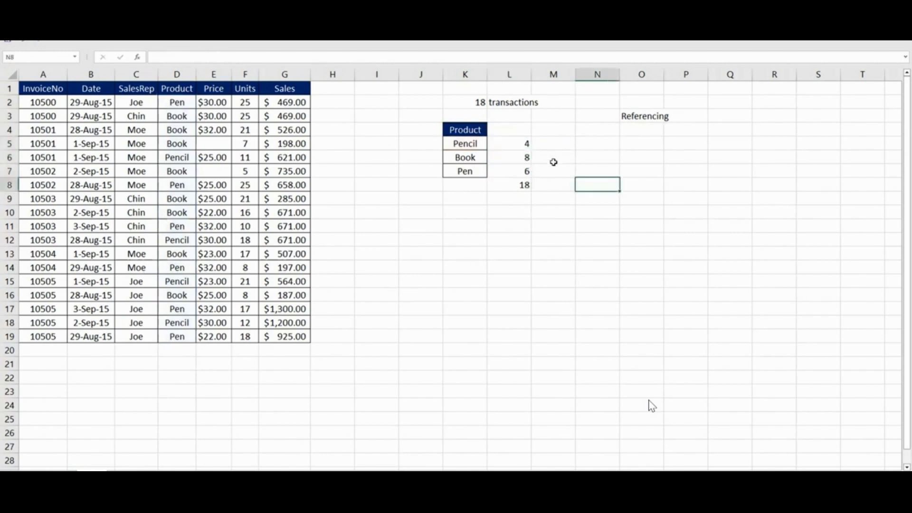
Step: Examine the absolute count range $D$2:$D$19 and the criteria reference $K5 in L5's COUNTIF formula
left_click(525, 145)
double_click(525, 145)
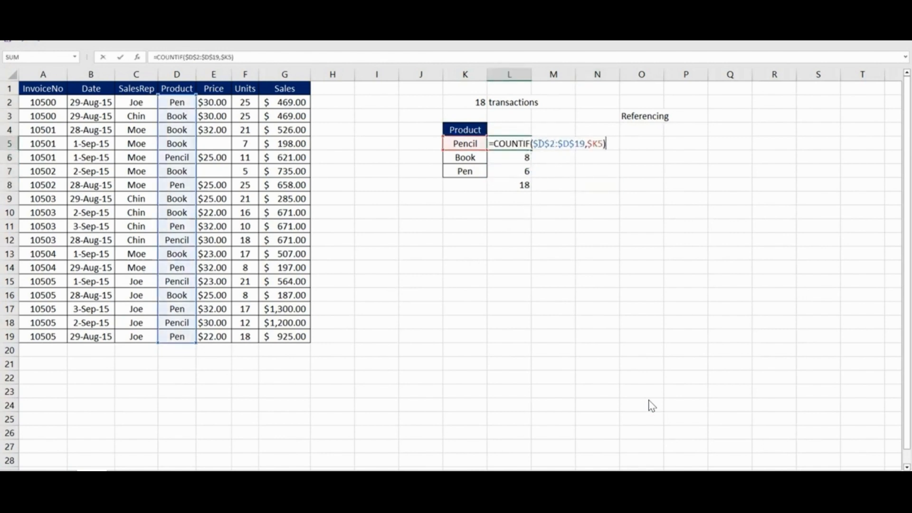
left_click_drag(533, 144, 605, 143)
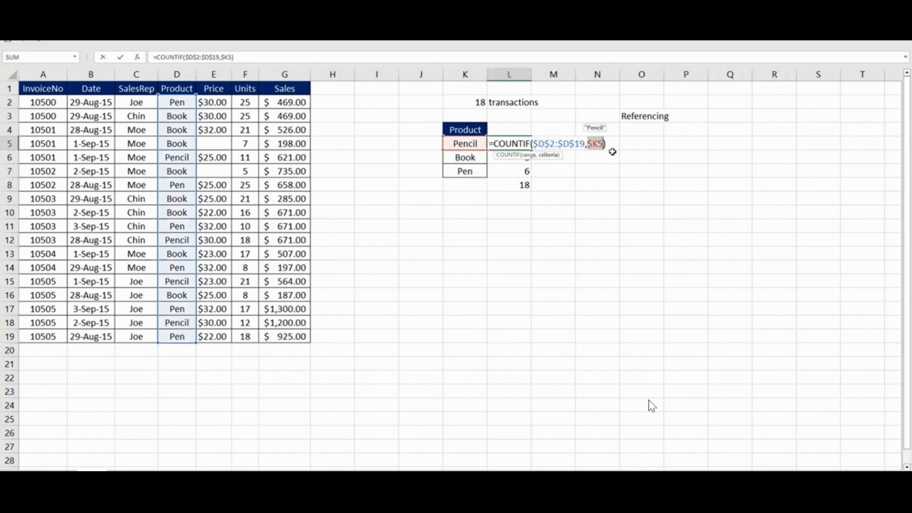
key("Escape")
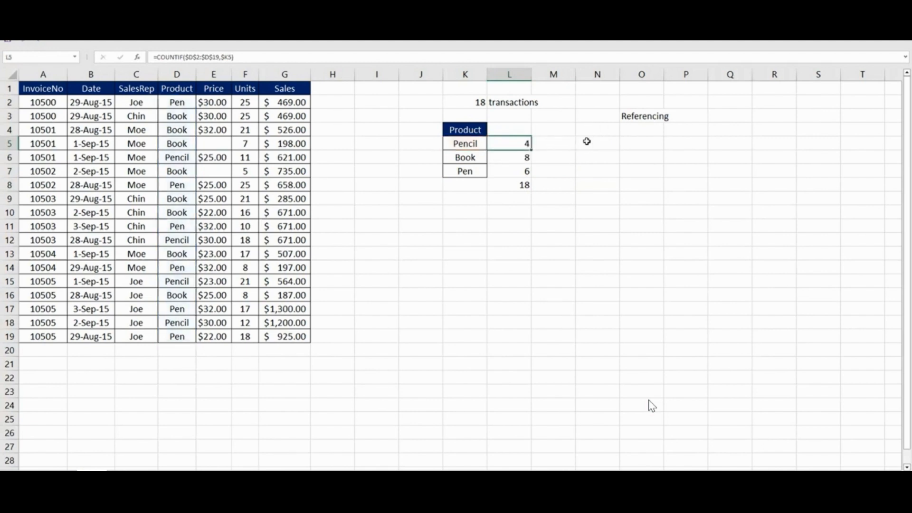
left_click(686, 144)
type("=")
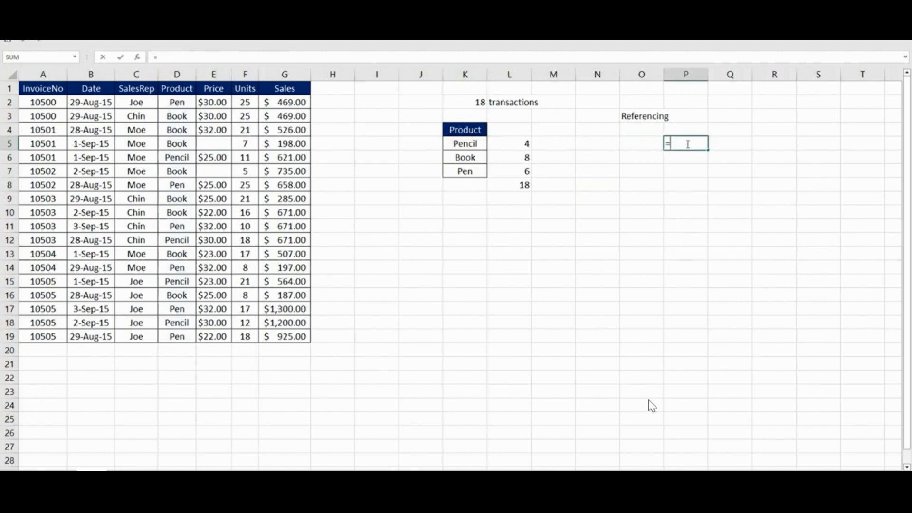
key("Left")
key("Down")
key("Down")
key("Down")
key("Down")
key("Down")
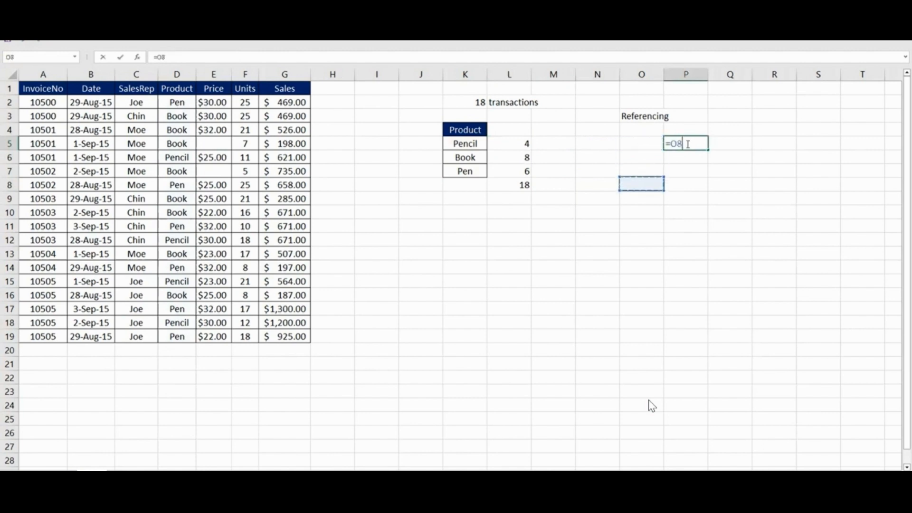
key("Right")
key("Right")
key("Right")
key("Up")
key("Up")
key("Up")
key("Up")
key("Up")
key("Up")
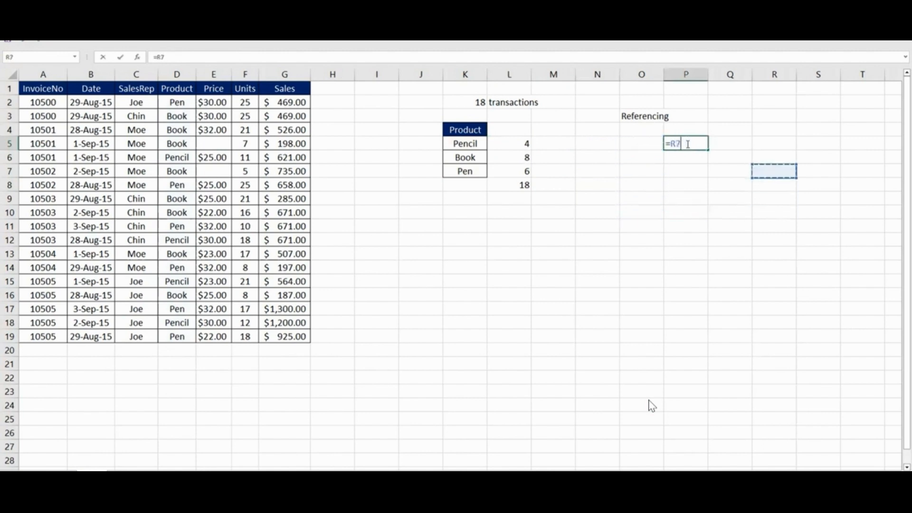
key("Left")
key("Left")
key("Escape")
Step: Enter a trial formula in P6 that references the range N6:N9
key("Down")
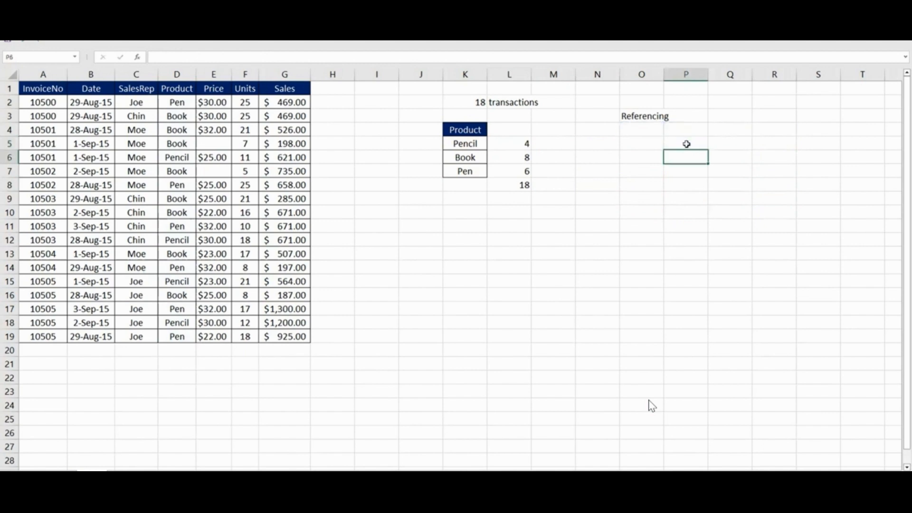
type("=")
key("Left")
key("Left")
key("shift+Down")
key("shift+Down")
key("shift+Down")
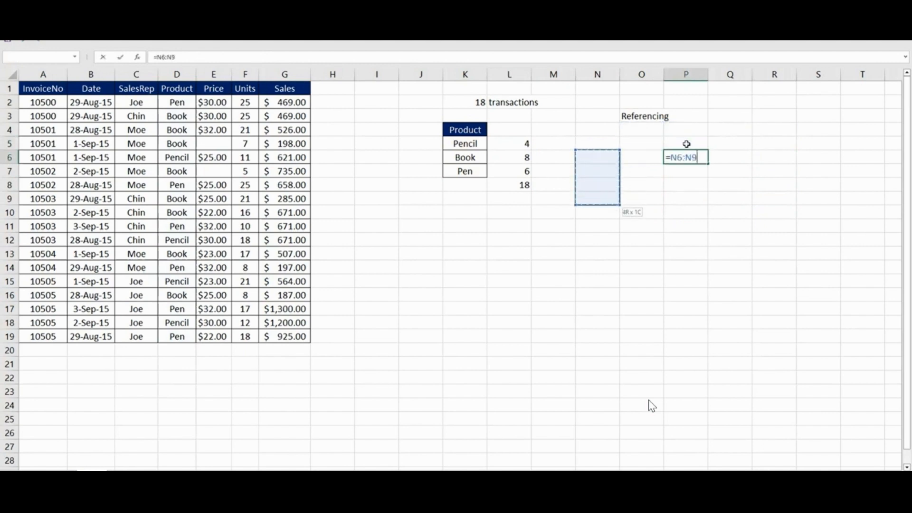
key("Return")
Step: Enter a trial formula in P7 by pointing to cells around column N with relative range references
key("ctrl+f")
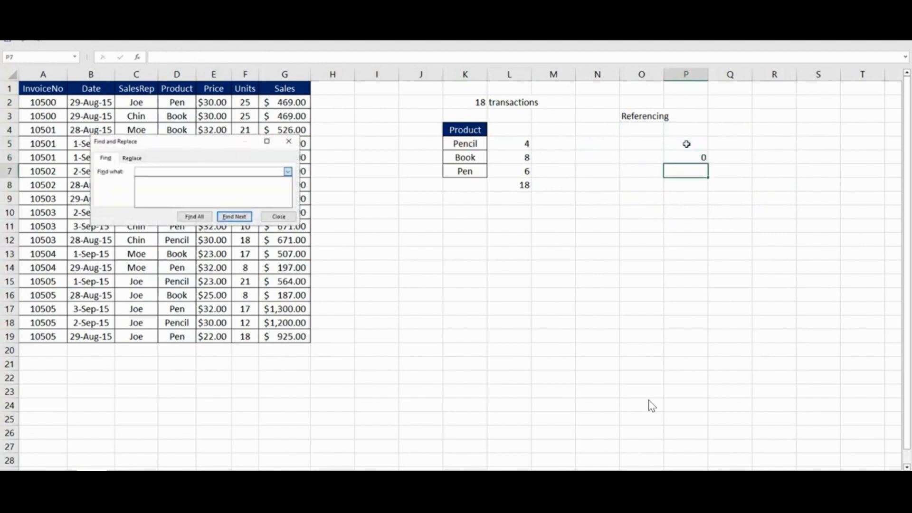
key("Escape")
type("=")
key("Left")
key("Left")
key("shift+Down")
key("shift+Down")
key("shift+Down")
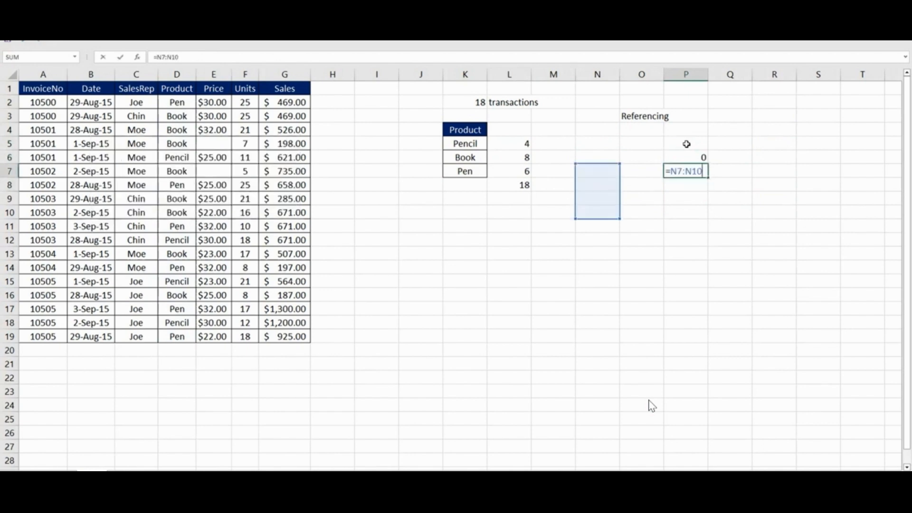
key("Left")
key("shift+Left")
key("shift+Left")
key("Right")
key("Right")
key("ctrl+Return")
Step: Clear the trial reference formulas from P6:P7
key("Up")
key("shift+Down")
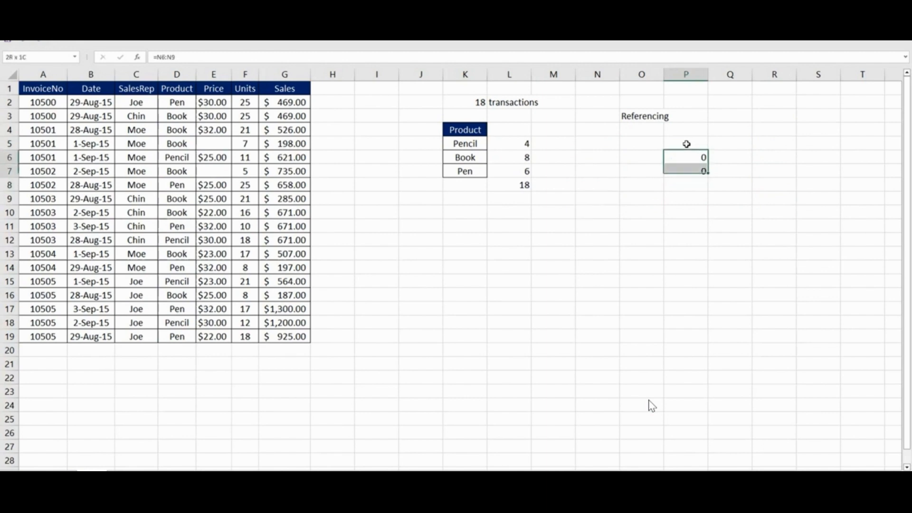
key("Delete")
Step: Enter the relative reference formula =P6 in Q6
key("Left")
key("Right")
key("Right")
type("=")
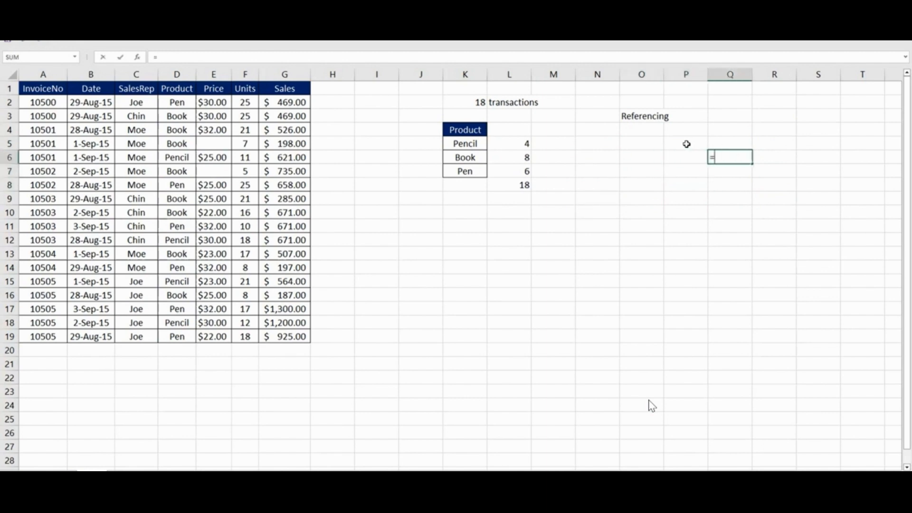
key("Left")
key("Return")
key("Up")
key("F2")
key("Return")
Step: Enter the relative reference formulas =P7 in Q7 and =P8 in Q8
type("=")
key("Left")
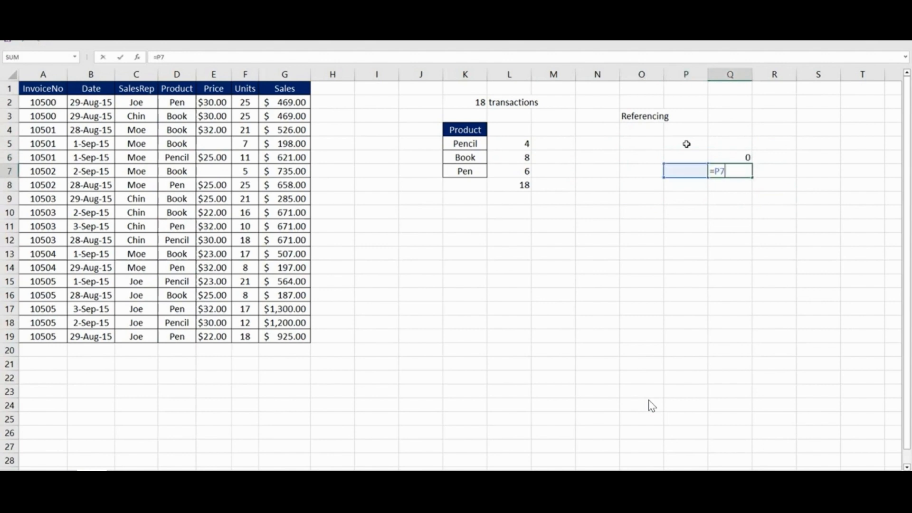
key("ctrl+Return")
key("Down")
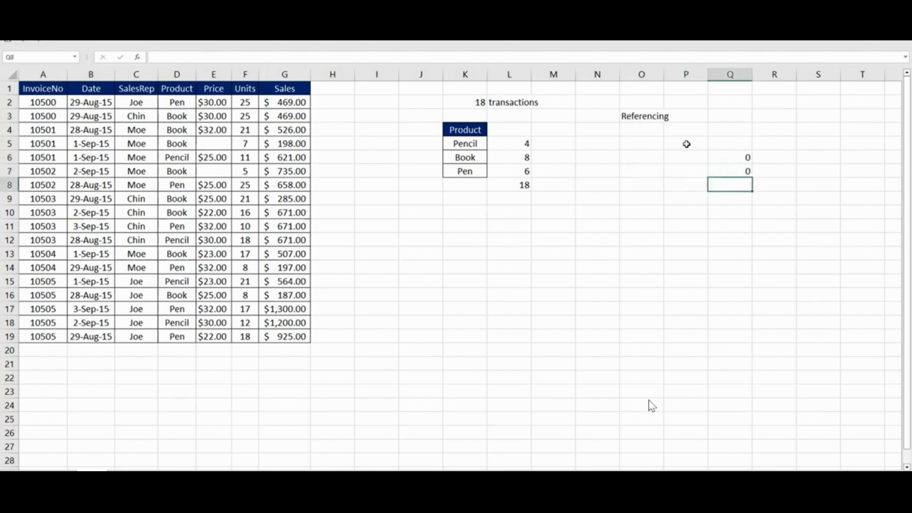
type("=")
key("Left")
key("shift+Left")
key("shift+Left")
key("shift+Left")
key("ctrl+Return")
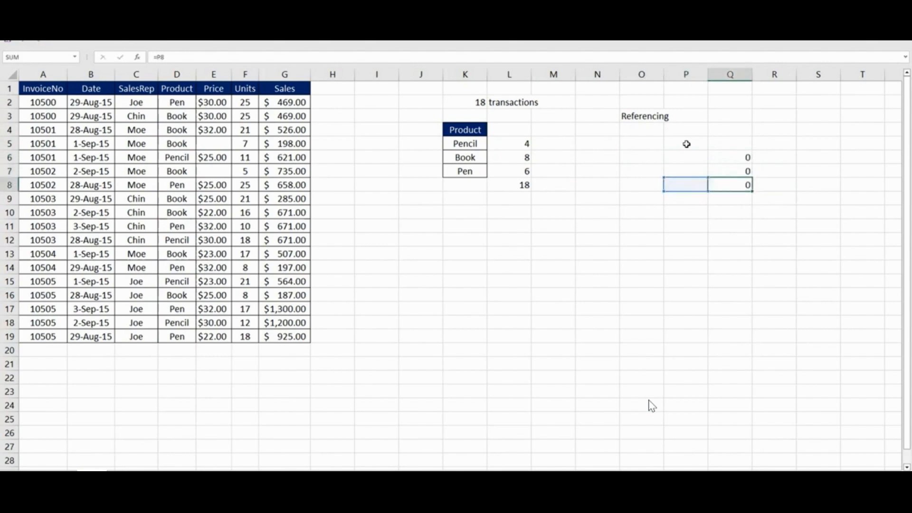
Step: Inspect the count range references in L5's COUNTIF formula against the highlighted Product column
key("Left")
key("Left")
key("Left")
key("Left")
key("Up")
key("Up")
key("Up")
key("Left")
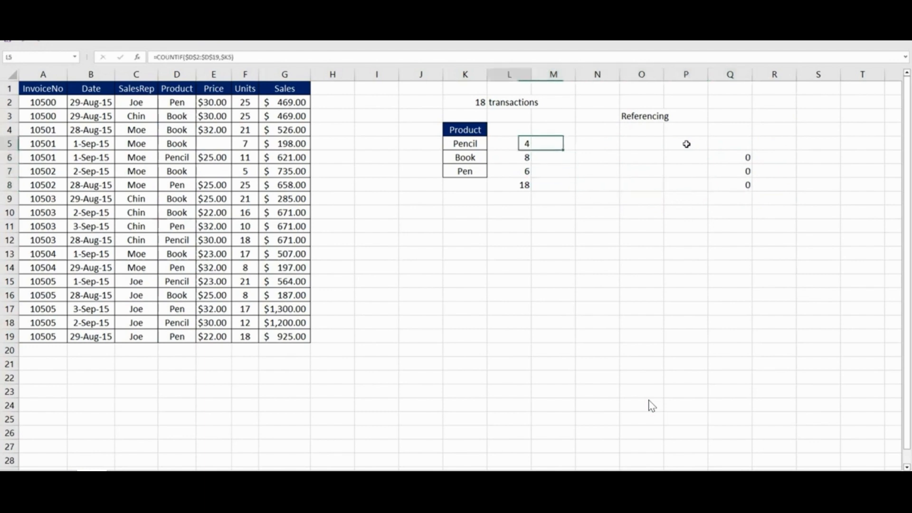
key("F2")
key("Left")
key("Left")
key("Left")
key("Left")
key("Left")
key("Left")
key("Left")
key("Left")
key("Left")
key("Left")
key("Left")
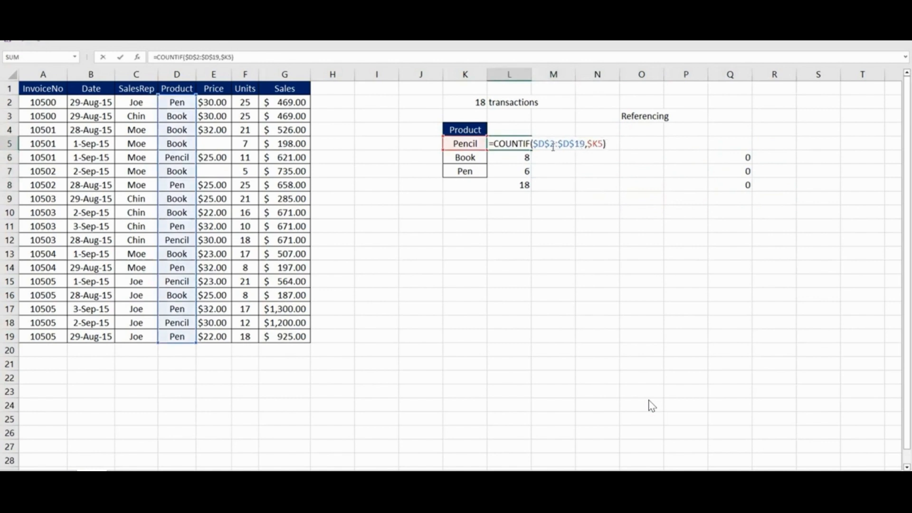
key("Escape")
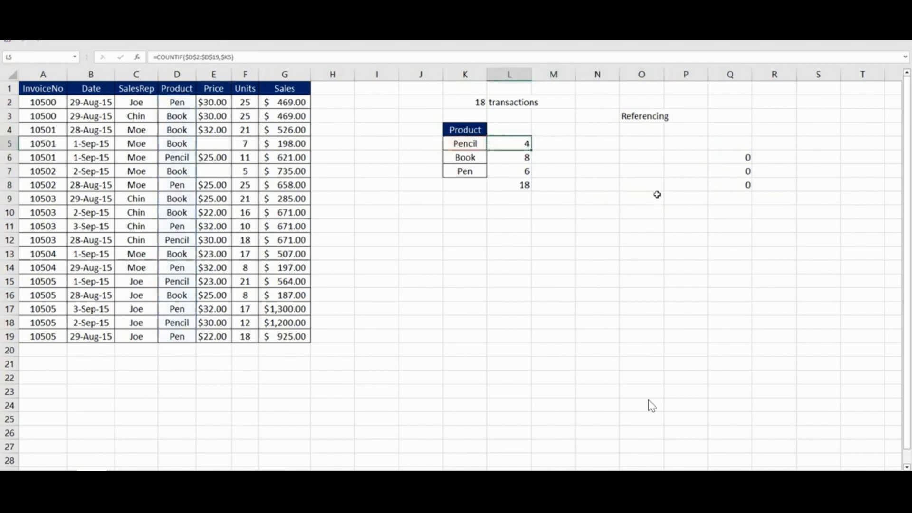
Step: Compare the count ranges and criteria references of the COUNTIF formulas in L5, L6 and L7
left_click_drag(605, 309, 813, 302)
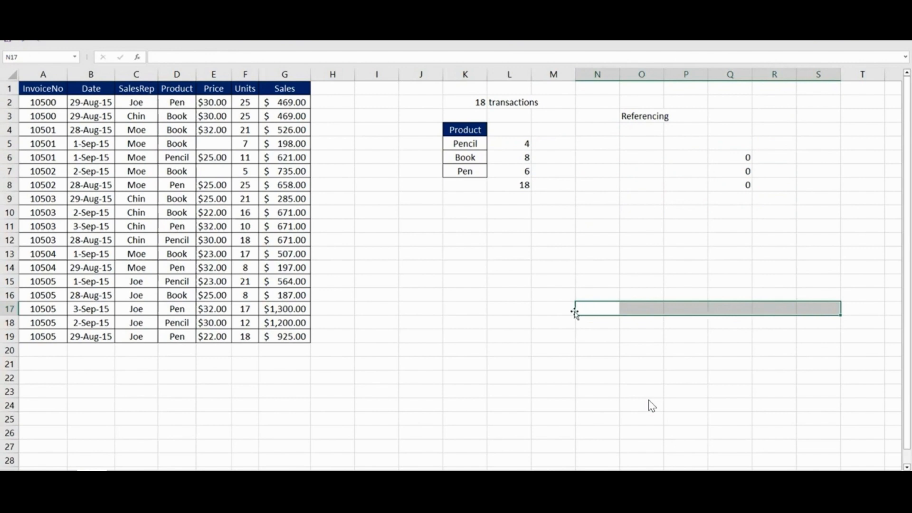
double_click(524, 147)
key("Escape")
key("Down")
key("Down")
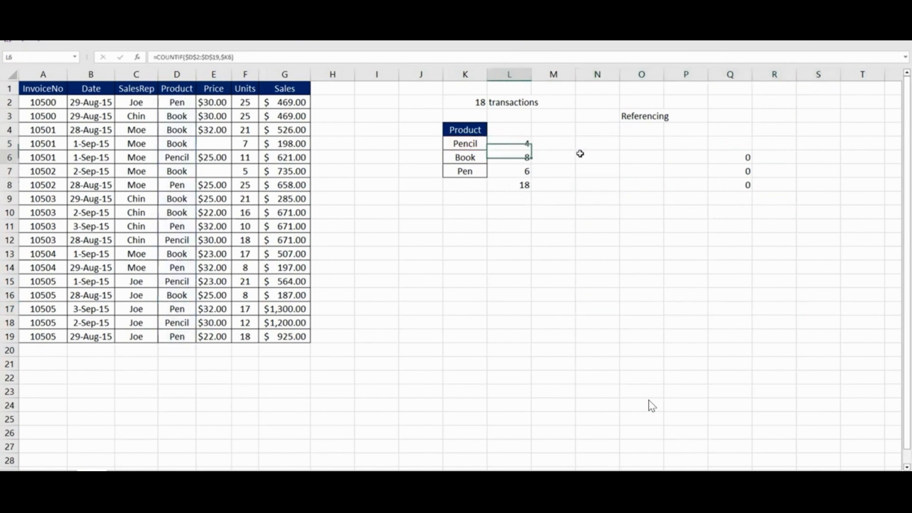
key("F2")
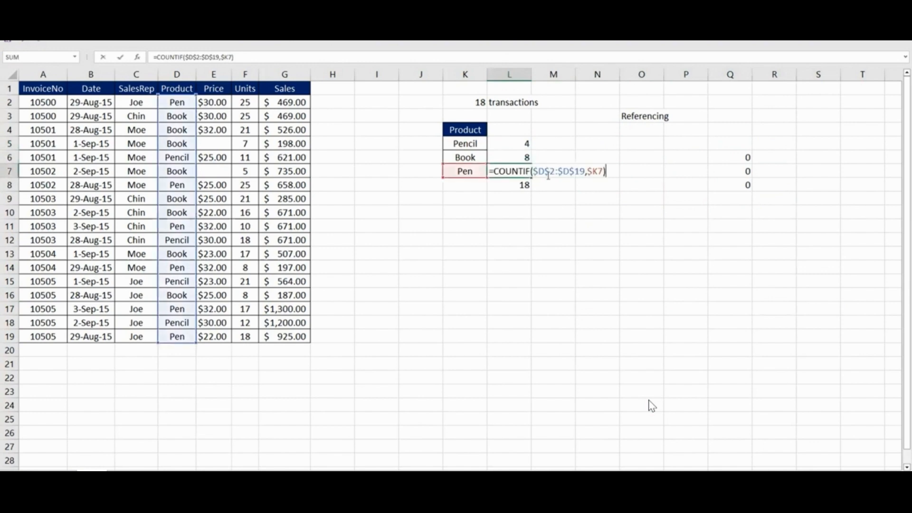
key("Escape")
left_click(526, 156)
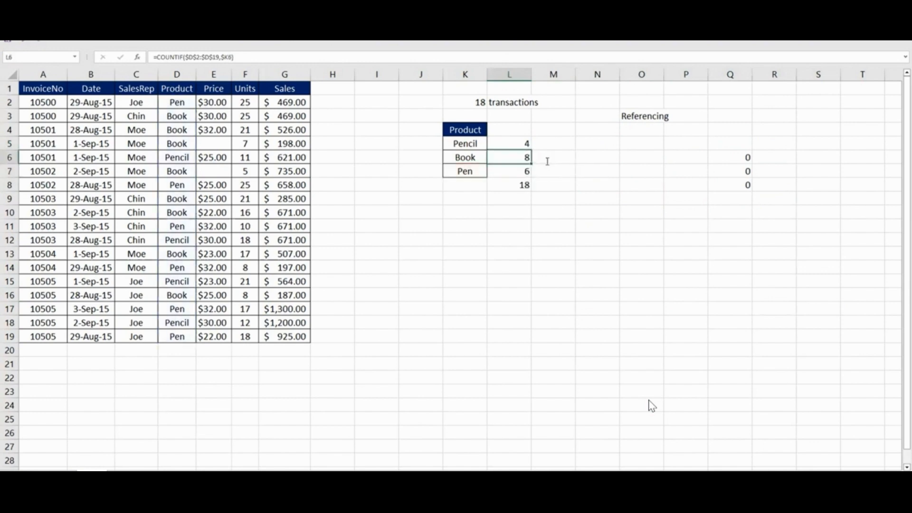
key("F2")
key("Escape")
left_click(527, 144)
key("F2")
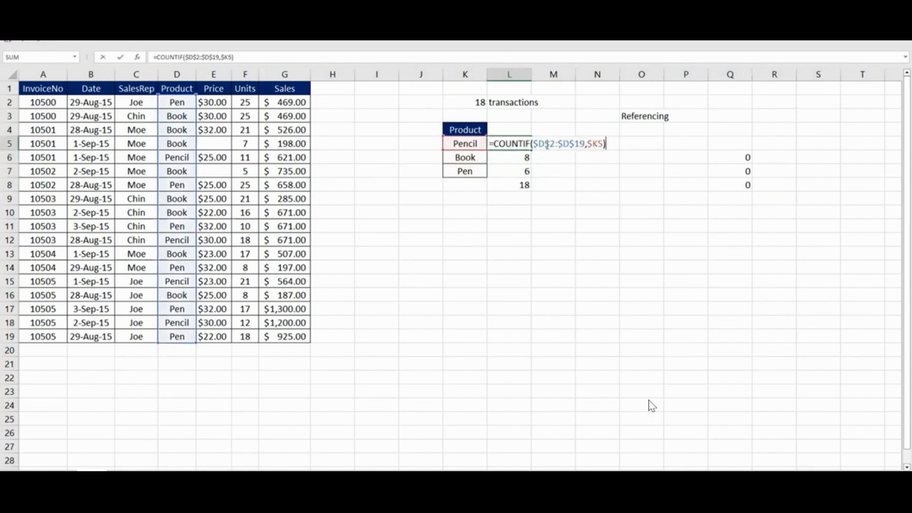
key("Escape")
left_click(527, 171)
key("F2")
key("Escape")
left_click(526, 144)
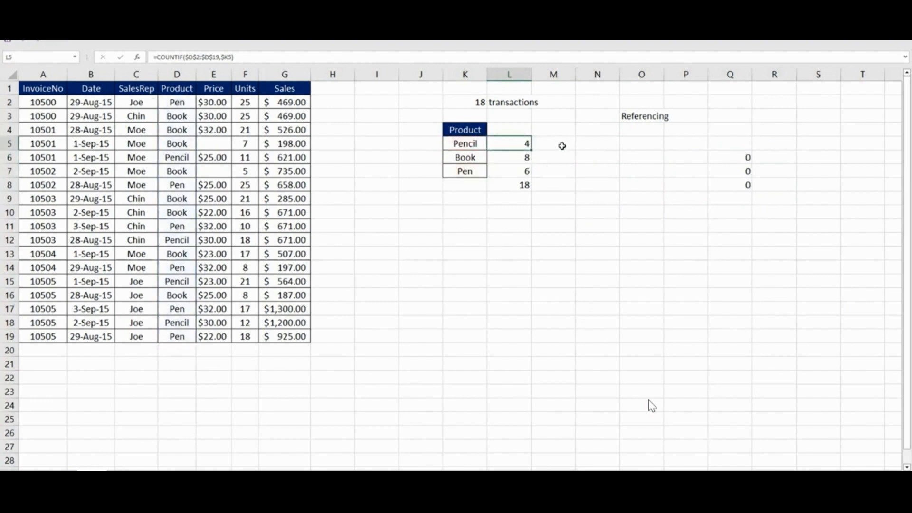
Step: Review L5's COUNTIF formula once more and select the product counts in L5:L7
key("F2")
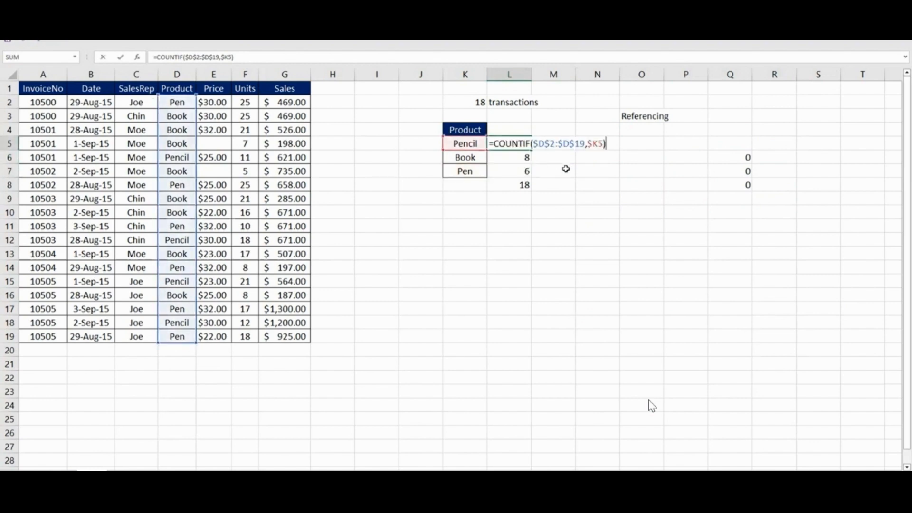
key("Escape")
key("F2")
key("Escape")
key("F2")
key("Return")
key("Up")
key("shift+Down")
key("shift+Down")
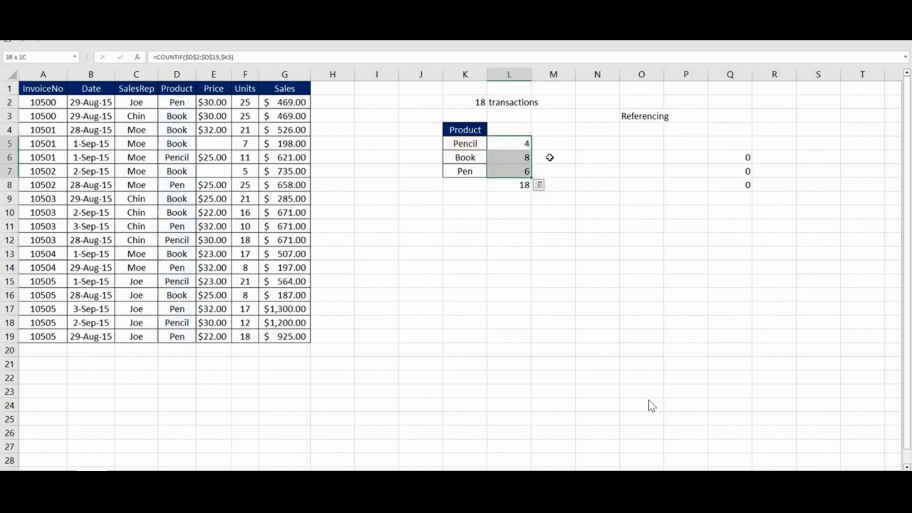
Step: Add the note "range, array" in cell N7
left_click(525, 145)
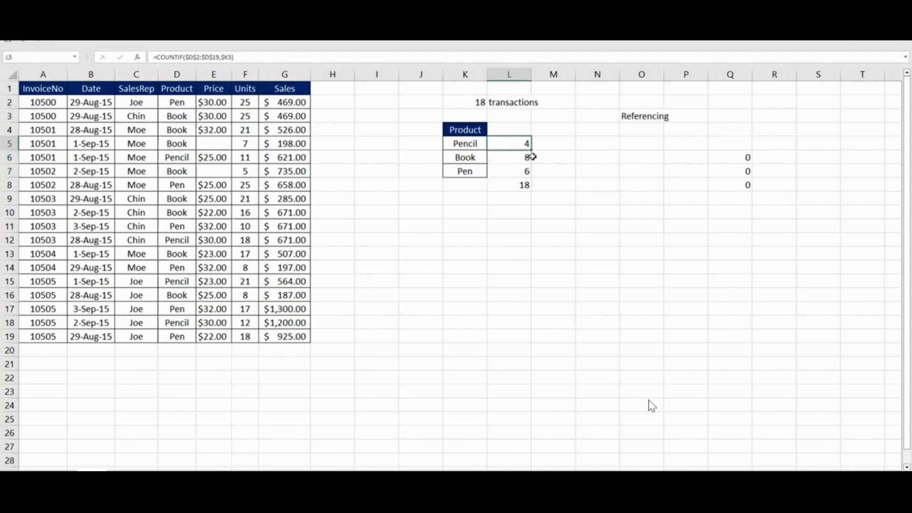
key("F2")
left_click(617, 172)
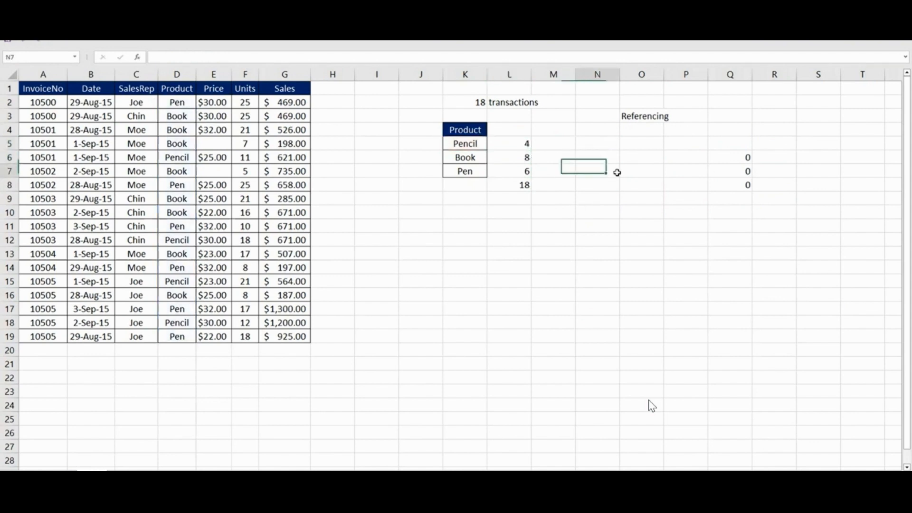
type("range")
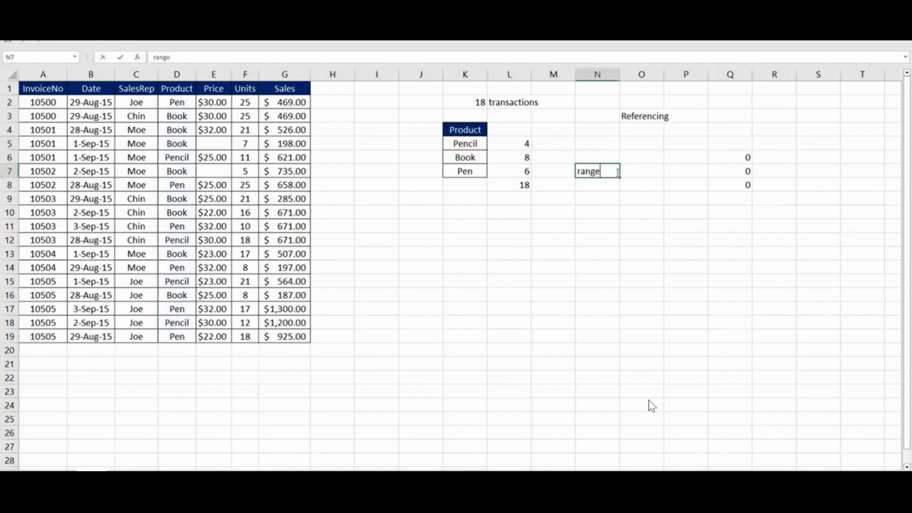
type(", araay")
key("Return")
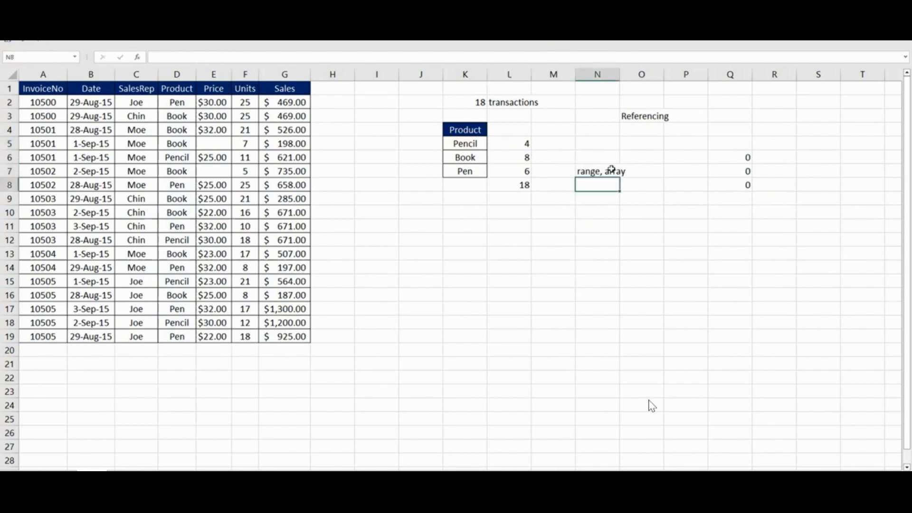
left_click_drag(613, 172, 627, 198)
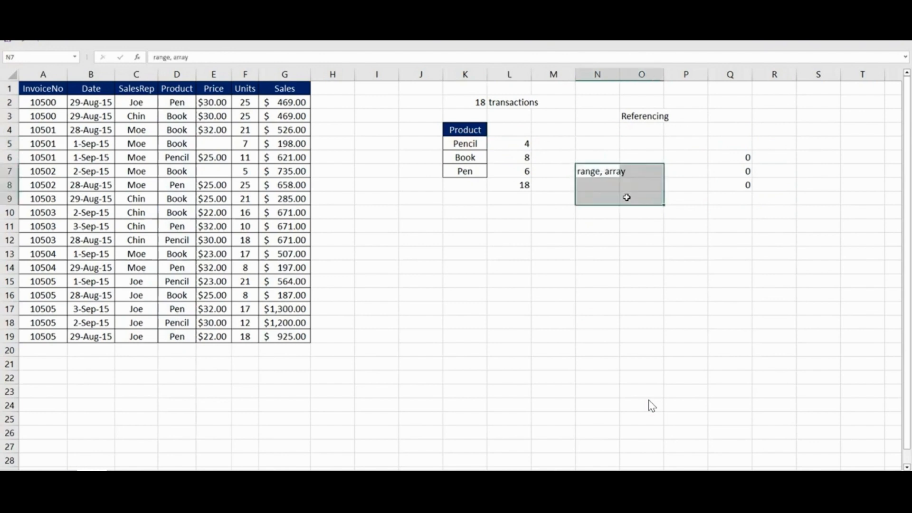
left_click(602, 241)
left_click(604, 171)
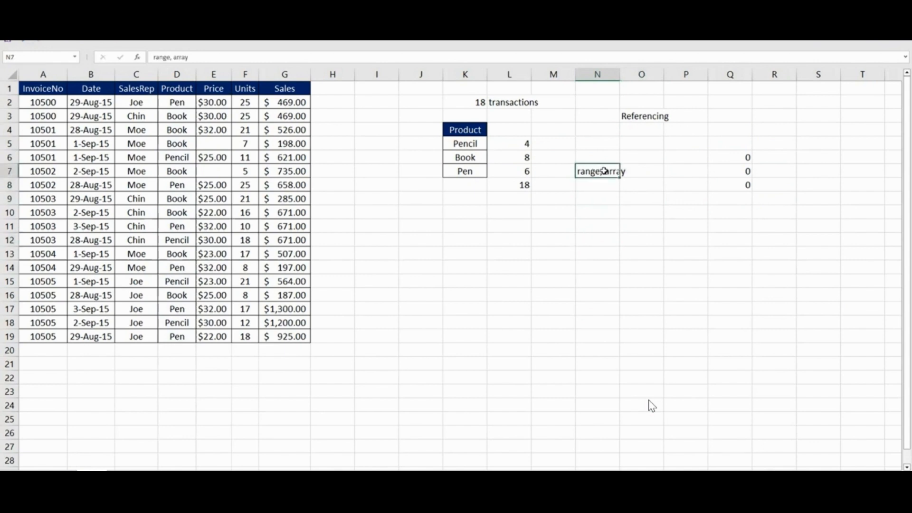
left_click(597, 190)
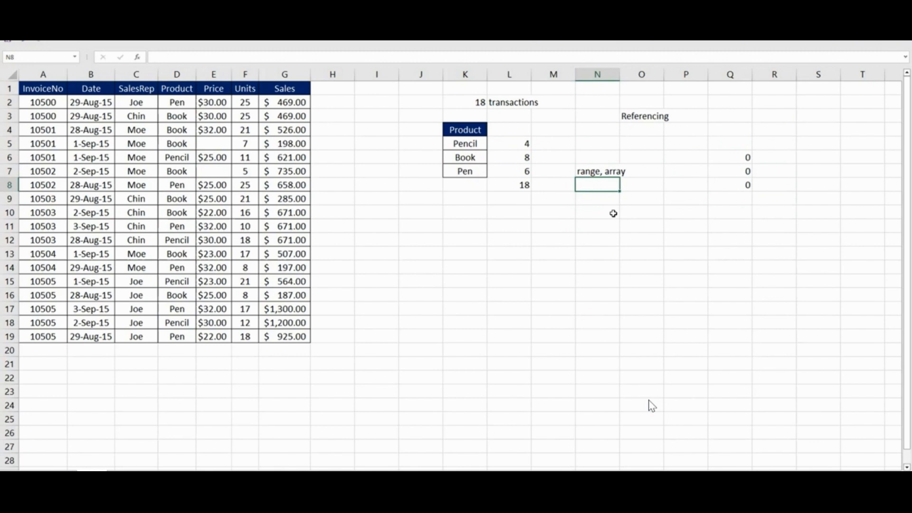
left_click(599, 170)
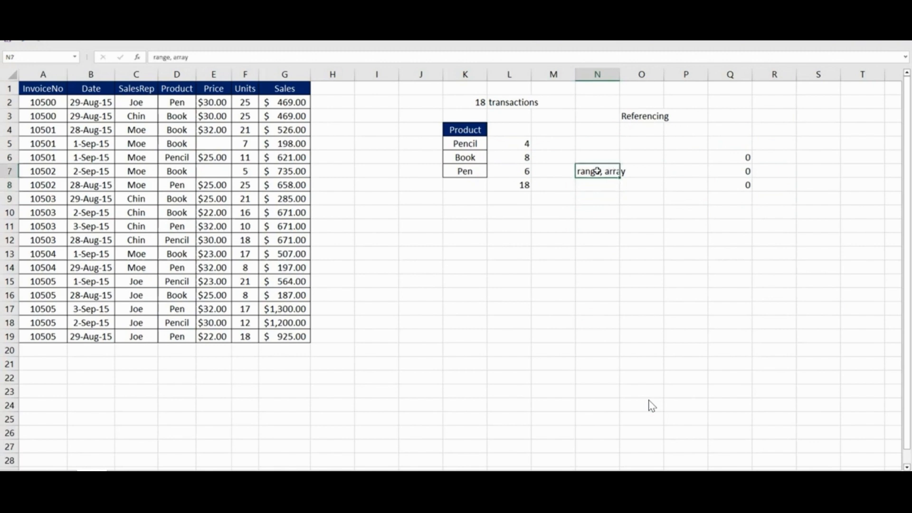
Step: Examine the range and criteria arguments inside L5's COUNTIF formula
left_click(525, 144)
double_click(524, 144)
left_click_drag(533, 144, 604, 143)
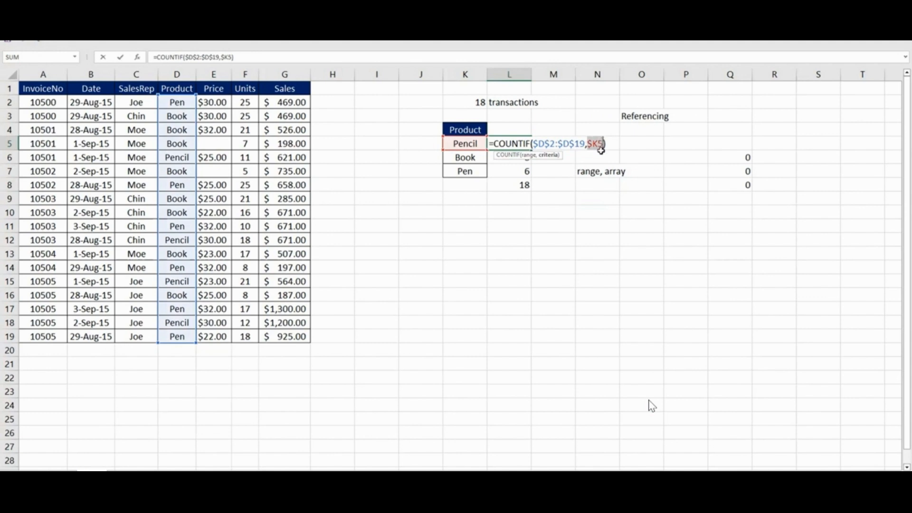
mouse_move(596, 138)
Step: Begin a COUNTIF formula in O5 to check its range and criteria arguments, and discard it
left_click(642, 140)
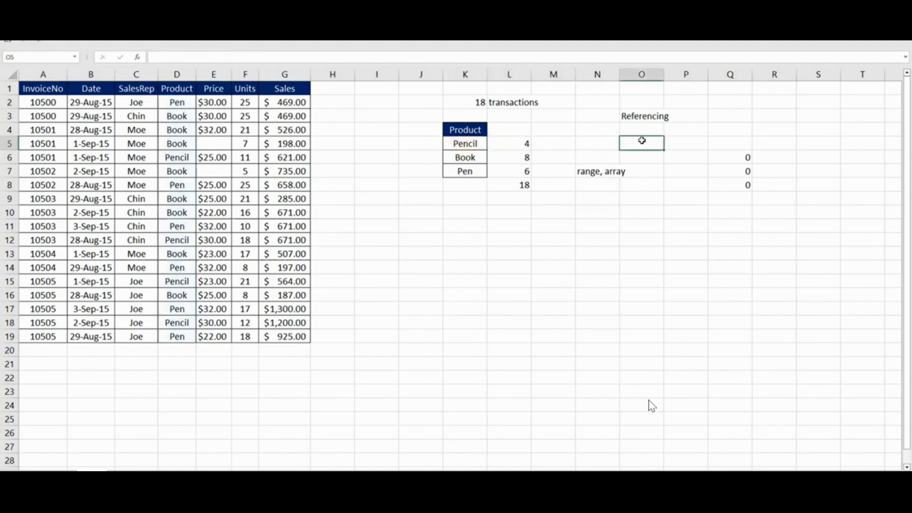
type("=COUNTIF(")
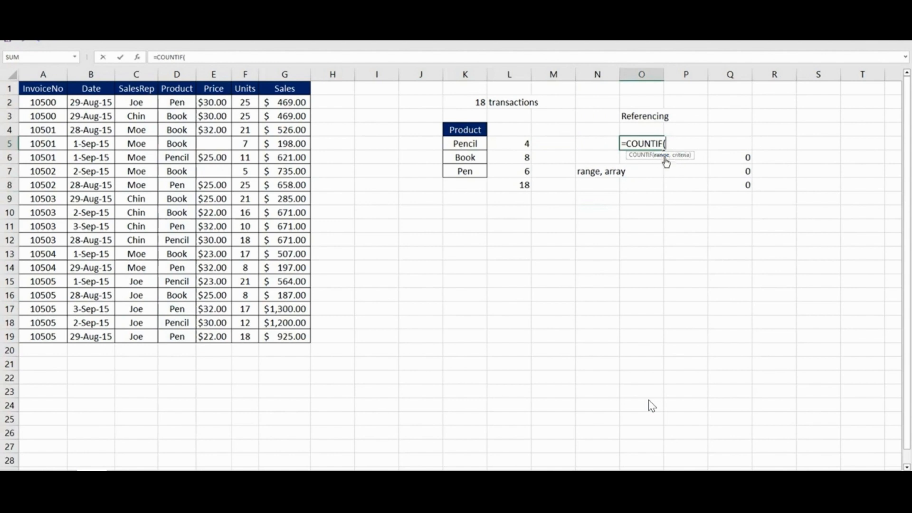
key("Escape")
Step: Reopen L5's COUNTIF formula and trace its $D$2:$D$19 range and $K5 criteria
left_click(509, 144)
key("F2")
left_click_drag(535, 144, 605, 144)
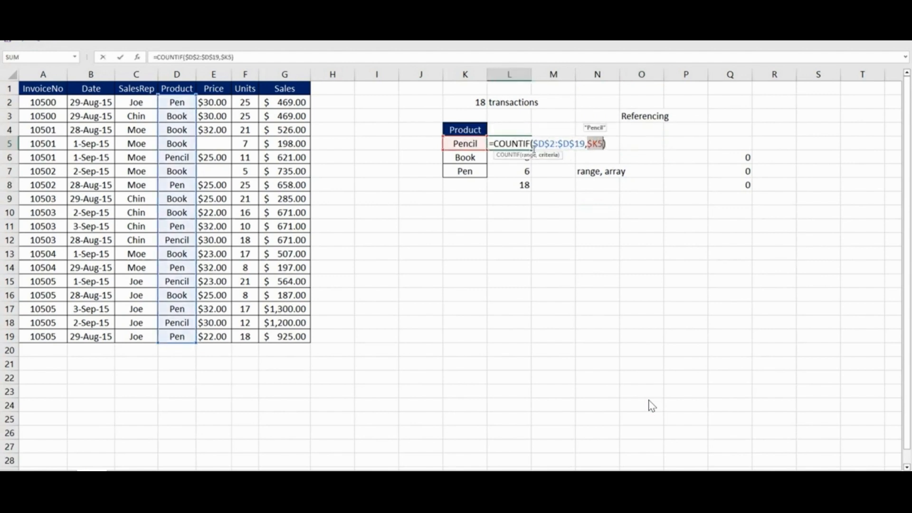
left_click_drag(533, 144, 579, 144)
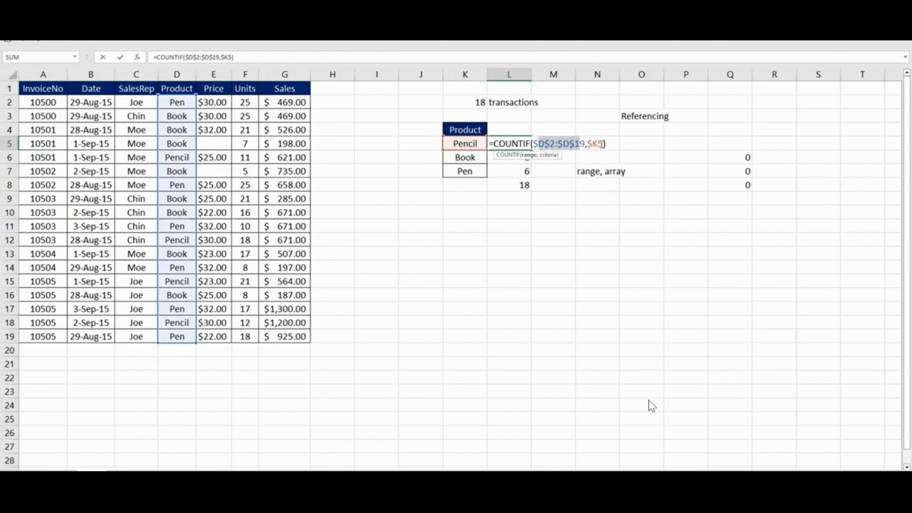
left_click(600, 144)
Step: Compare the absolute count ranges in the COUNTIF formulas of L6 and L7
key("Return")
key("F2")
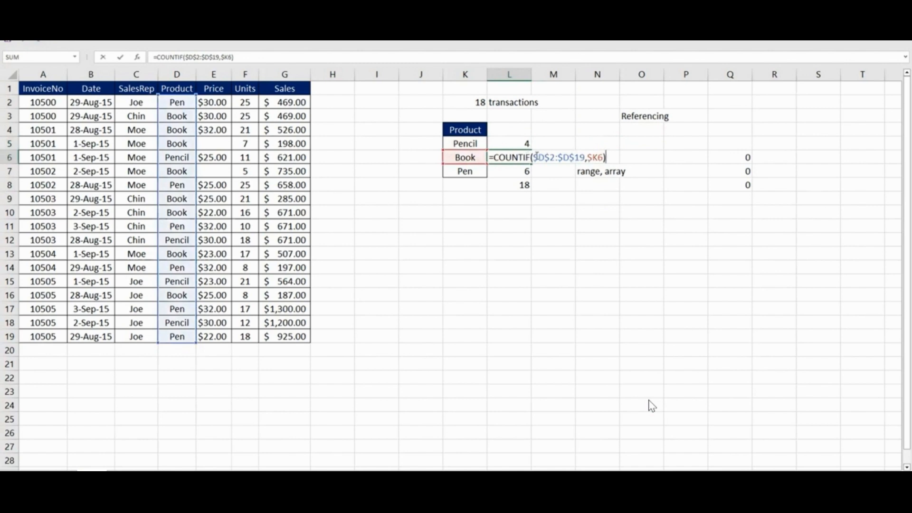
left_click_drag(536, 157, 580, 171)
key("Return")
key("F2")
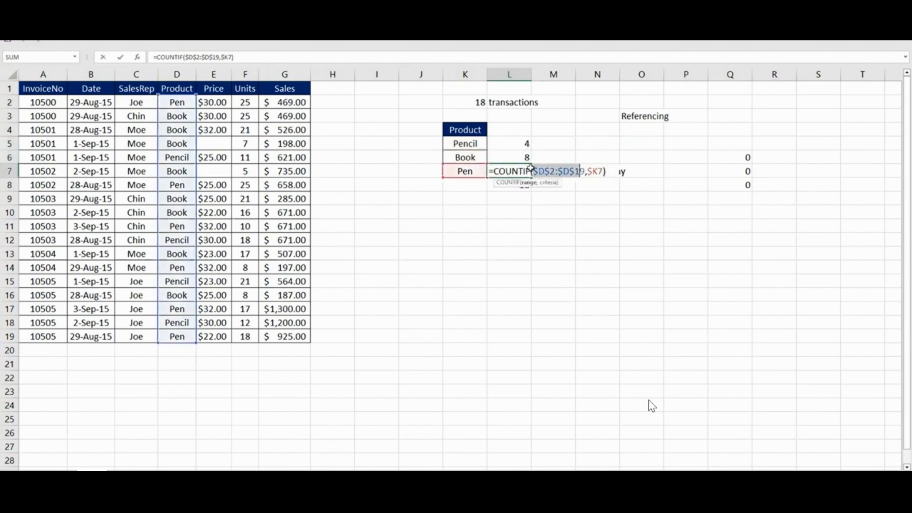
key("Escape")
Step: Go through the product counts in L5:L7 and highlight the surrounding block J2:S10
left_click(526, 145)
left_click(526, 158)
left_click(524, 172)
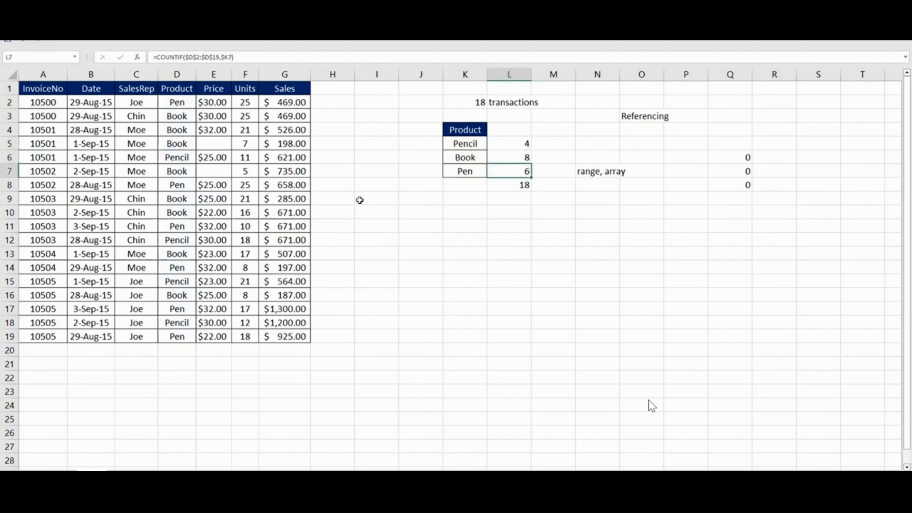
left_click(417, 105)
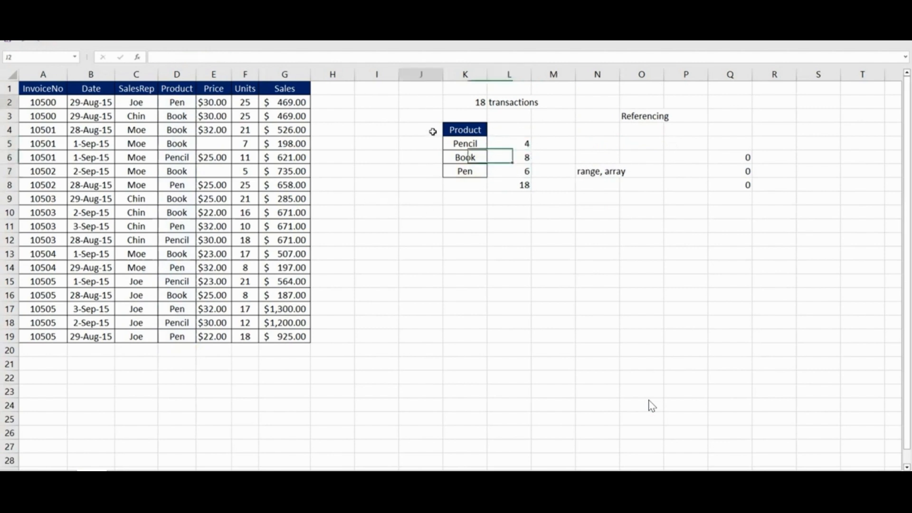
left_click_drag(433, 132, 837, 216)
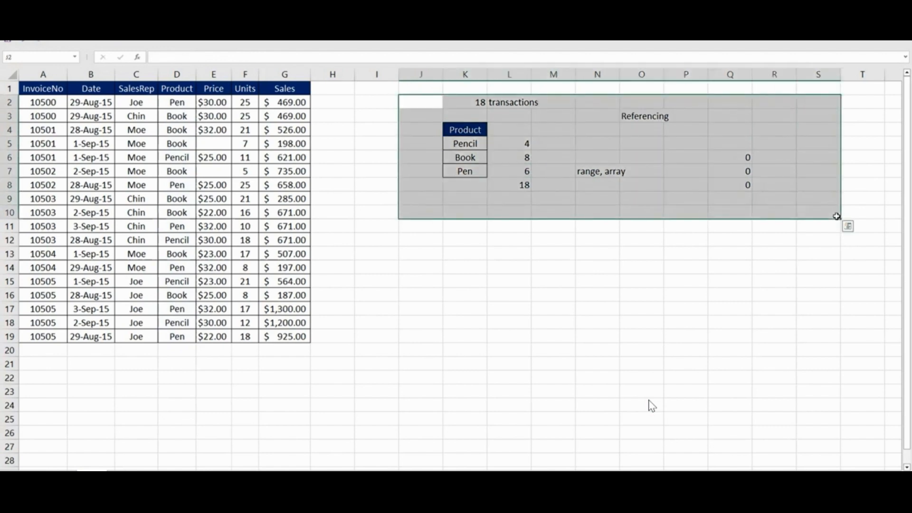
left_click(593, 239)
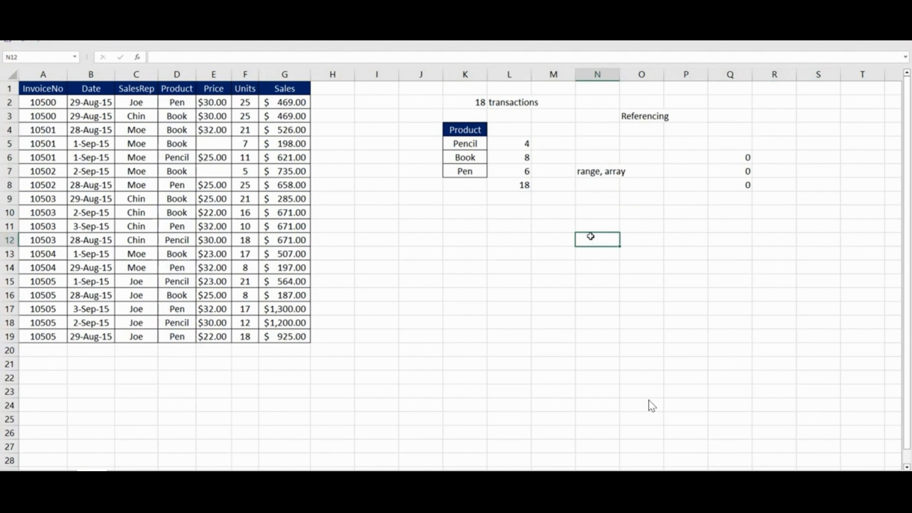
Step: Add the note "Criteria" in cell N9 and widen column N slightly
left_click(598, 197)
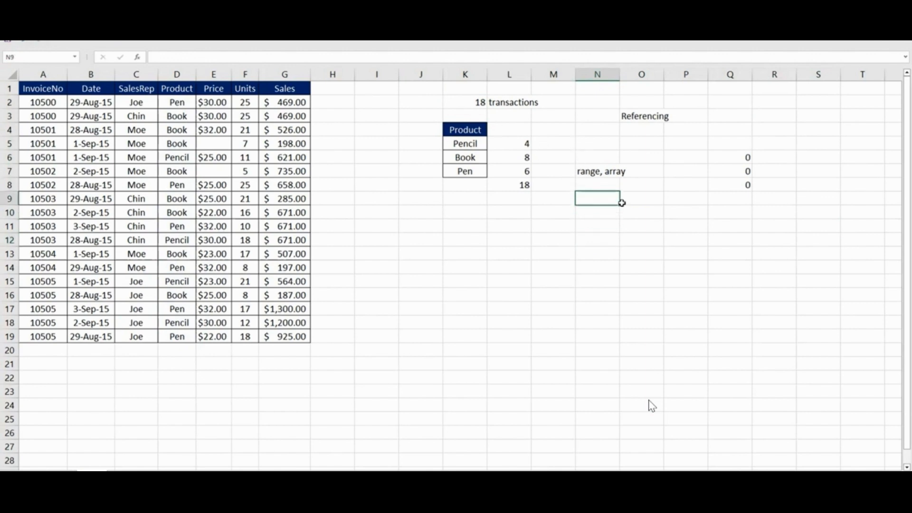
type("c")
type("riteria")
key("Return")
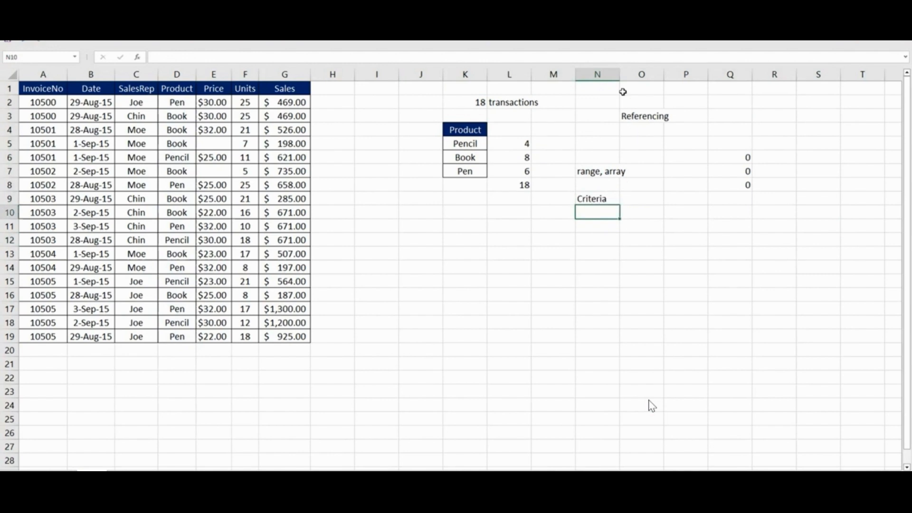
left_click_drag(620, 76, 620, 76)
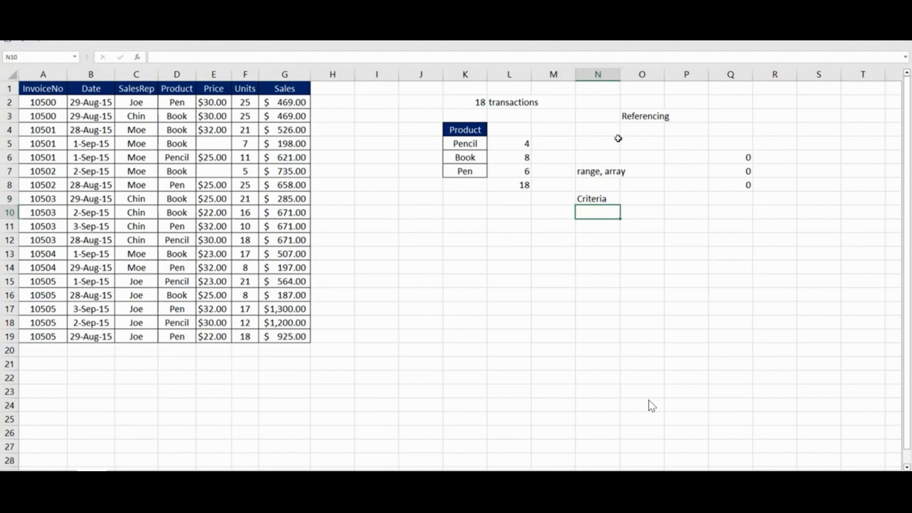
Step: Open L5's COUNTIF formula and highlight its range argument $D$2:$D$19
left_click(517, 145)
key("F2")
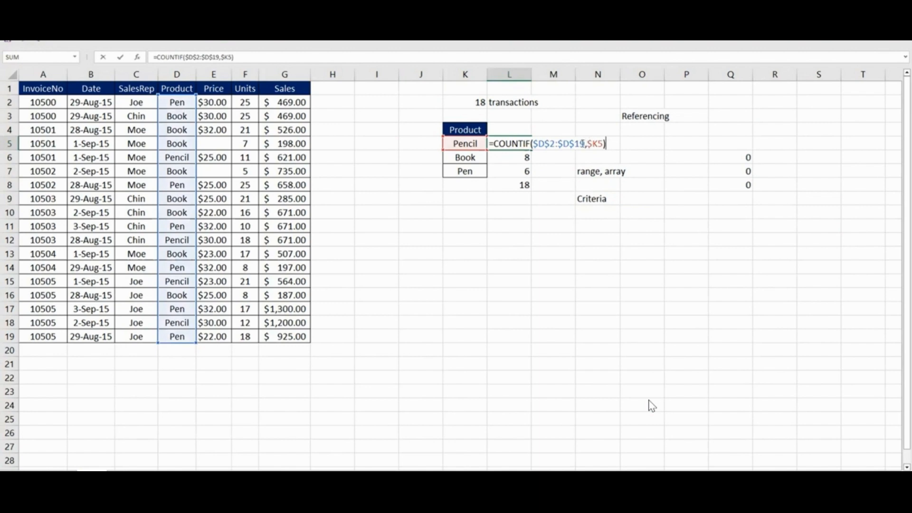
left_click_drag(585, 143, 535, 145)
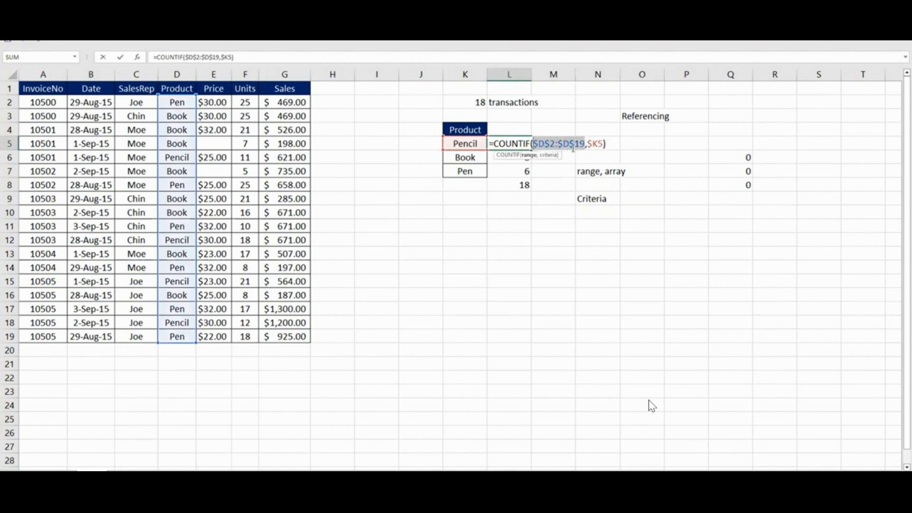
Step: Close the COUNTIF formula in L5, and list constant and reference in N10 and N11 beneath the Criteria heading
left_click(595, 144)
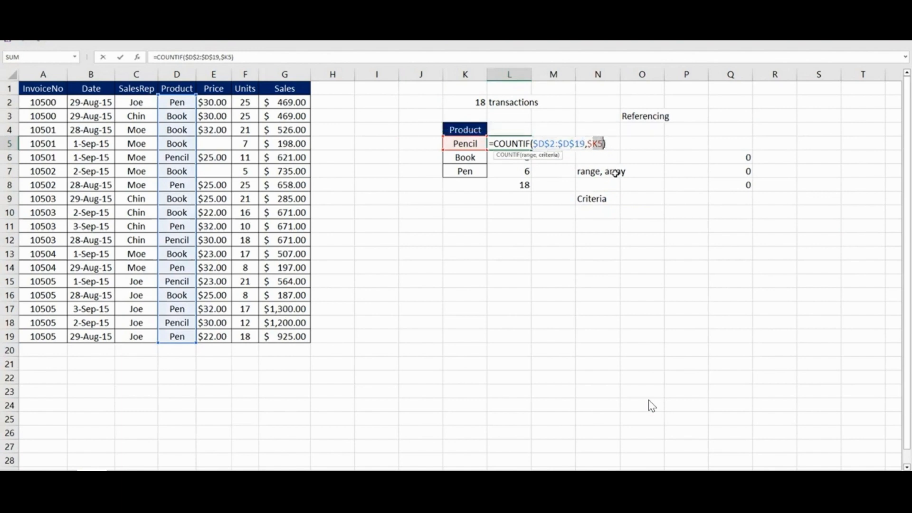
key("Return")
left_click(596, 211)
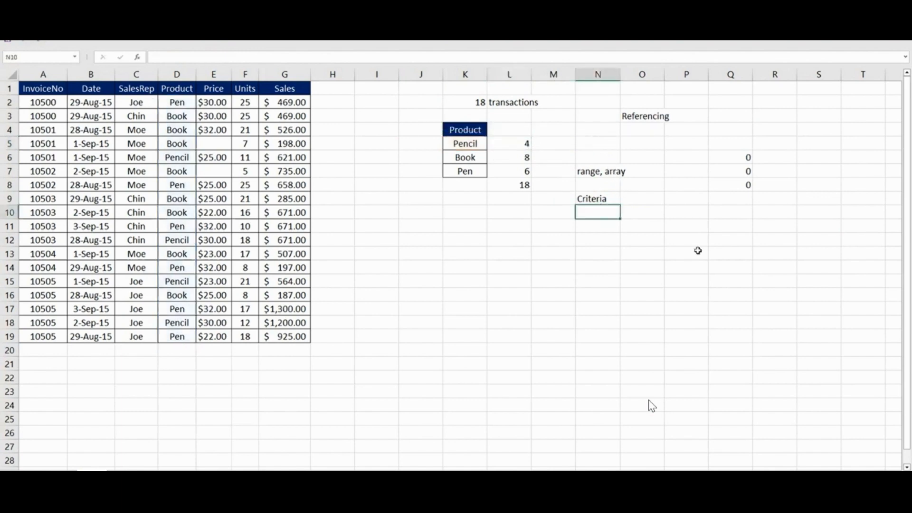
type("constant")
key("Return")
type("reference")
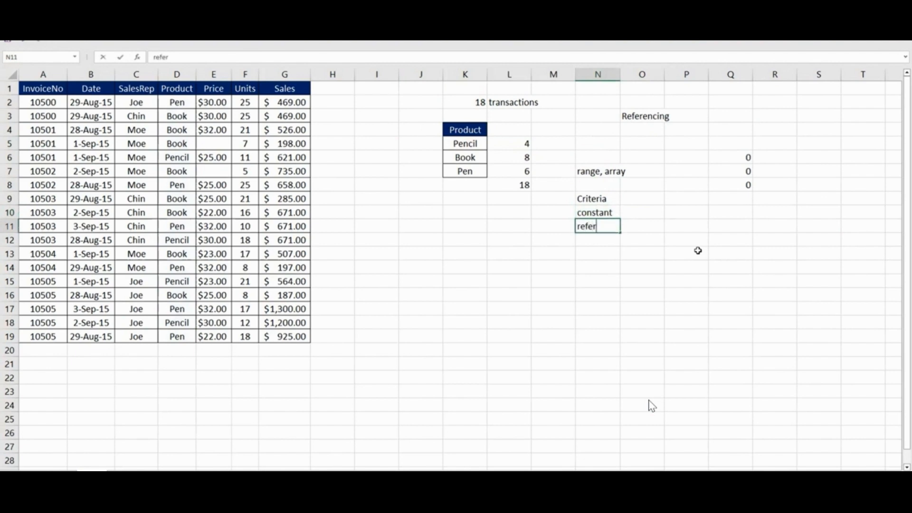
key("Return")
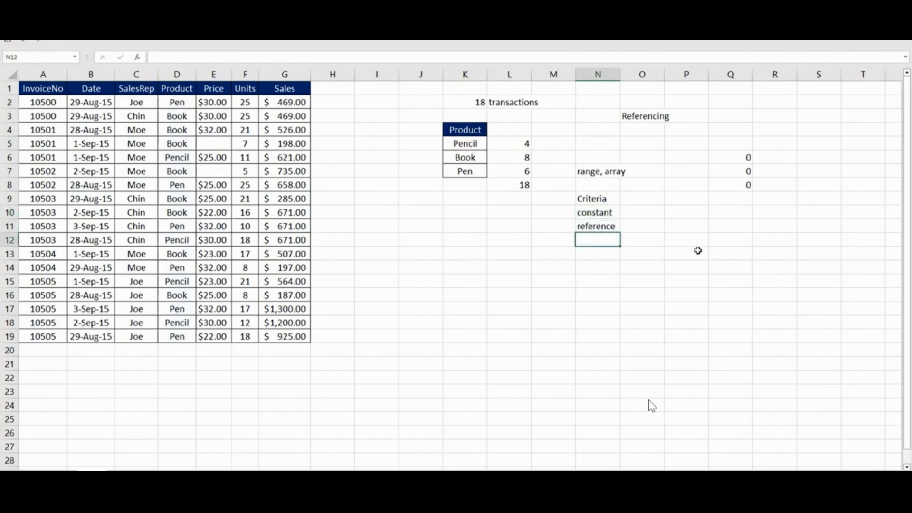
Step: Enter the note "not useful..most of the time" in O10 beside constant
left_click(644, 214)
type("not u")
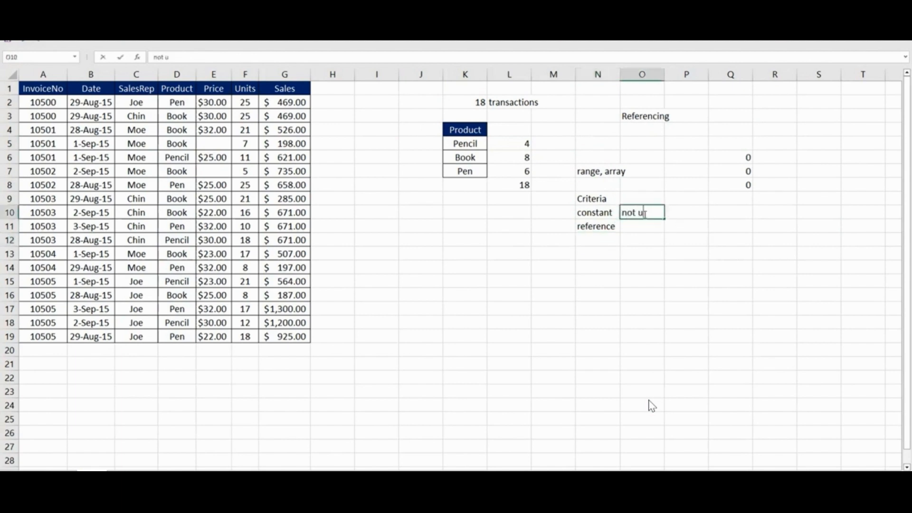
type("seful..most o")
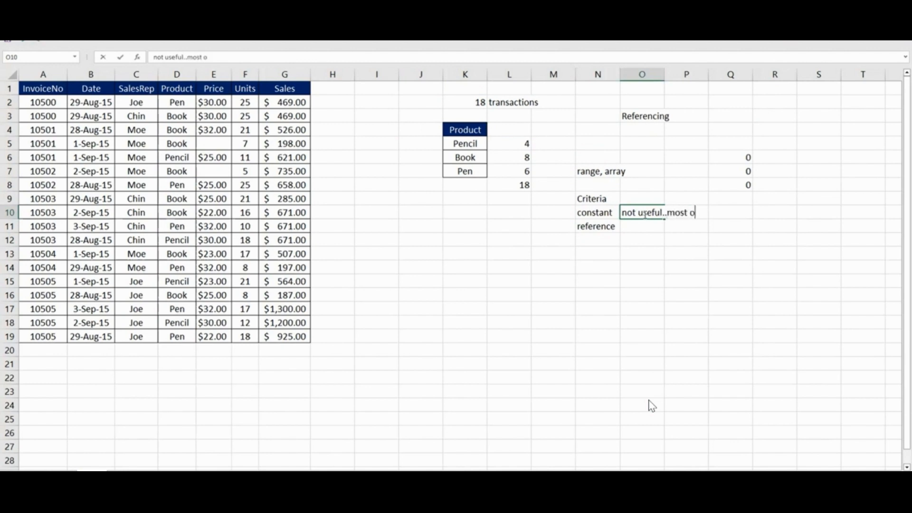
type("f the time")
key("Return")
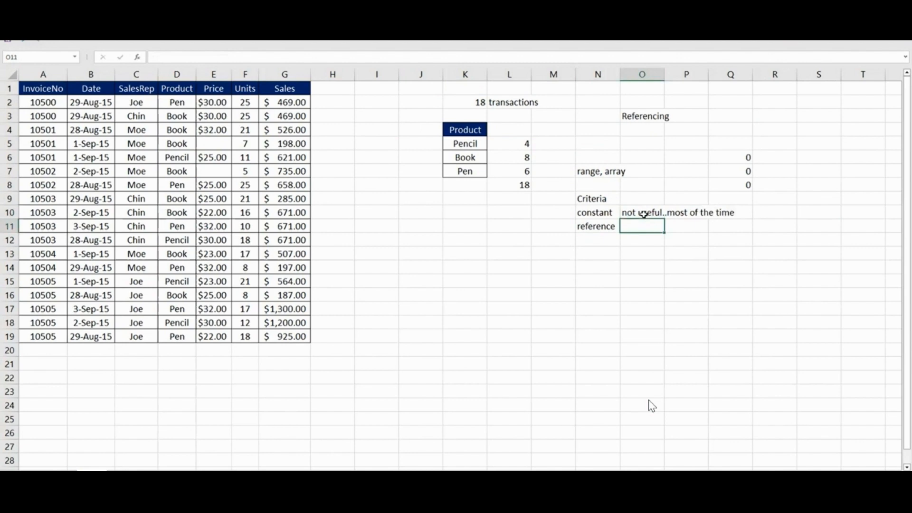
left_click(372, 266)
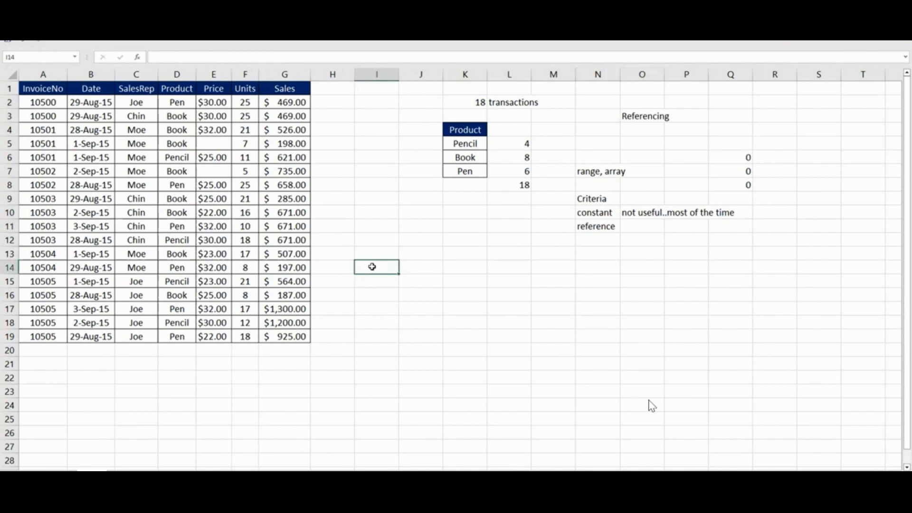
type("coun")
key("Escape")
key("Left")
type("book")
key("Right")
key("Left")
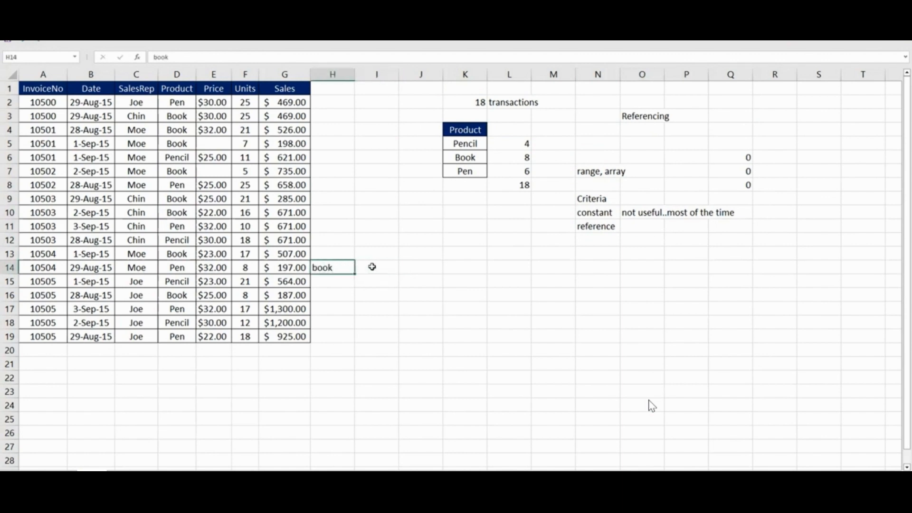
key("Delete")
Step: Enter the heading "Rules of criteria" in N13, below the list of criteria types
left_click(604, 202)
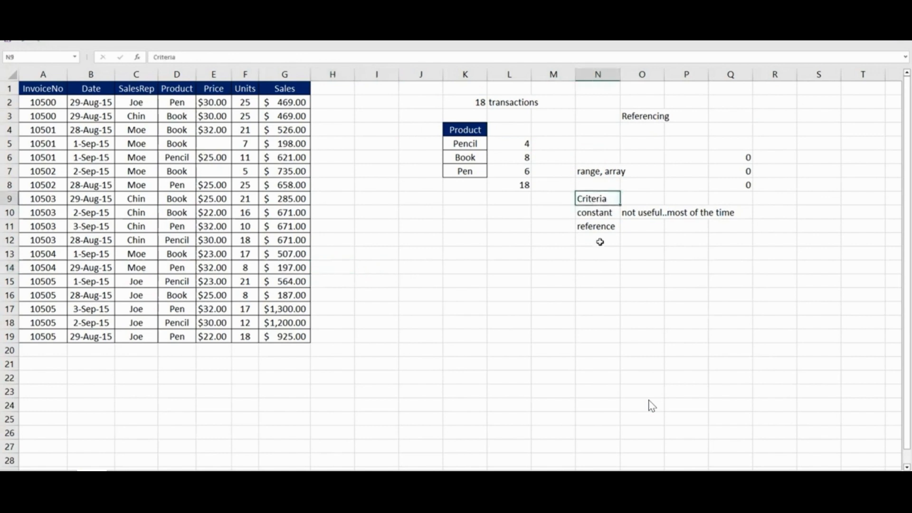
key("Down")
key("Down")
key("Down")
key("Down")
type("Ru")
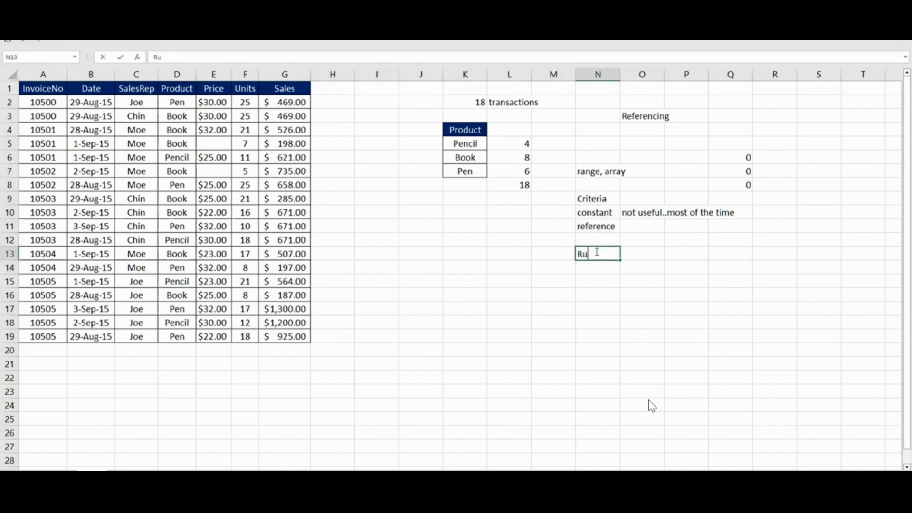
type("les of criteria")
key("Return")
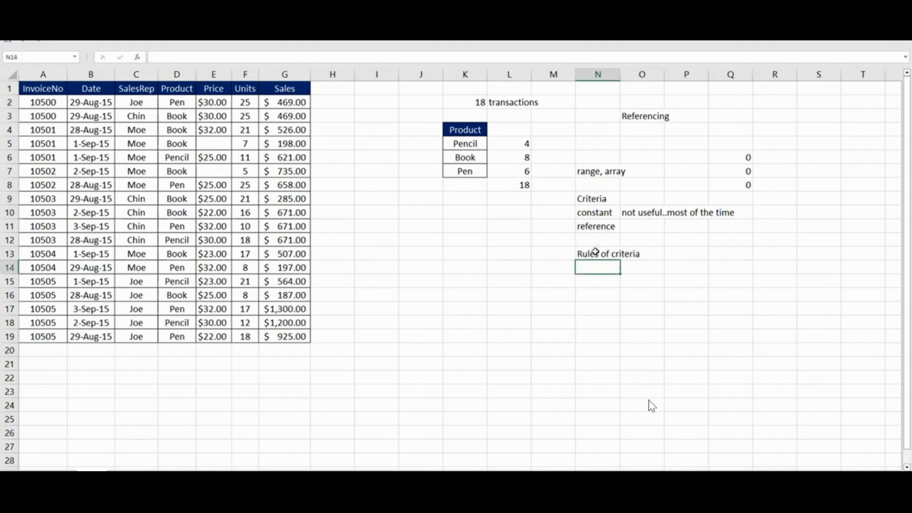
Step: Enter the first rule, "always have single value", in N14 beneath the Rules of criteria heading
type("always has")
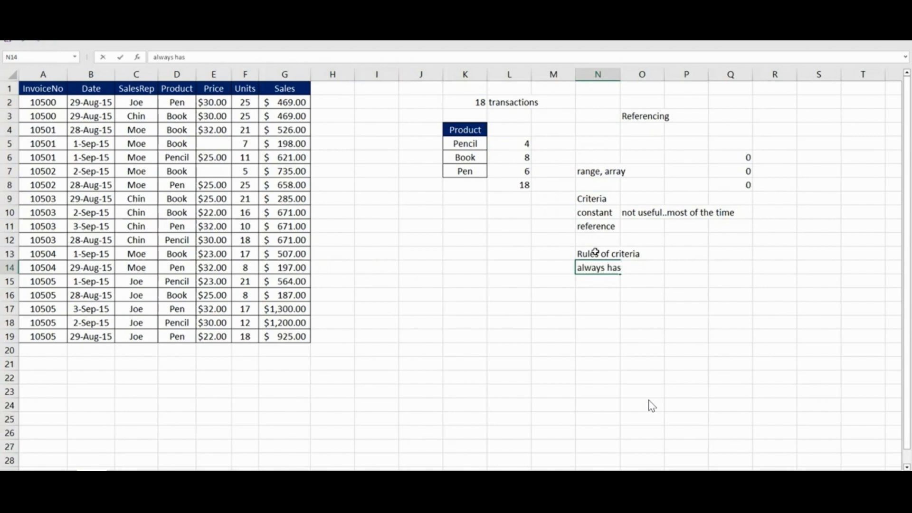
key("BackSpace")
type("ve sing v")
type("le vl")
type("lue")
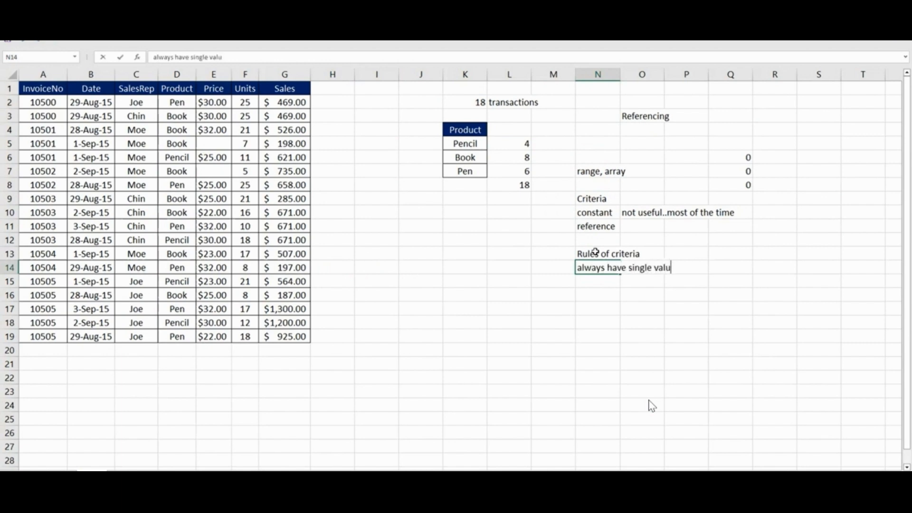
key("Return")
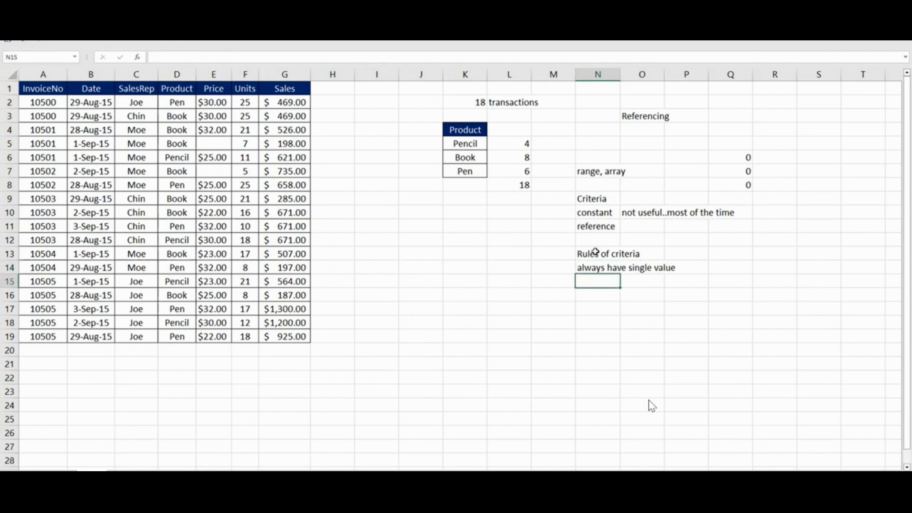
Step: Enter the second rule, "if multiple then it would become array", in N15
type("if multiple then")
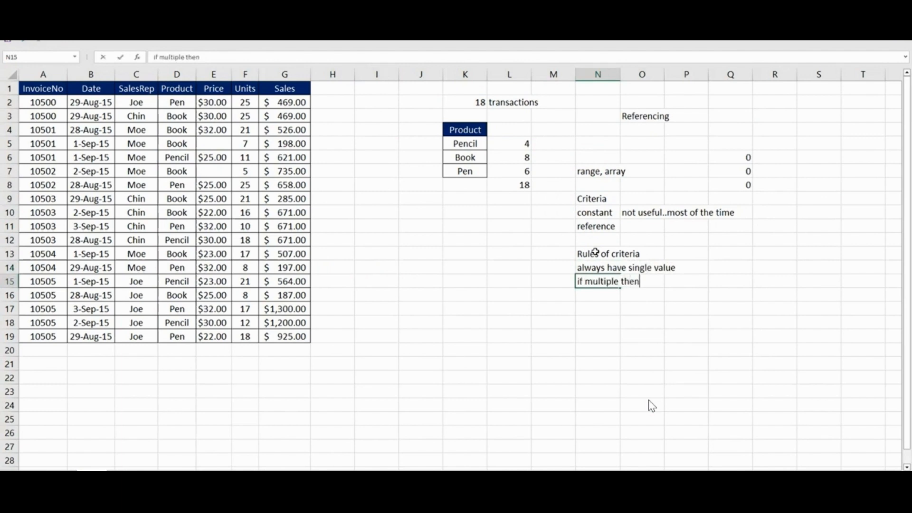
type(" it would becoma")
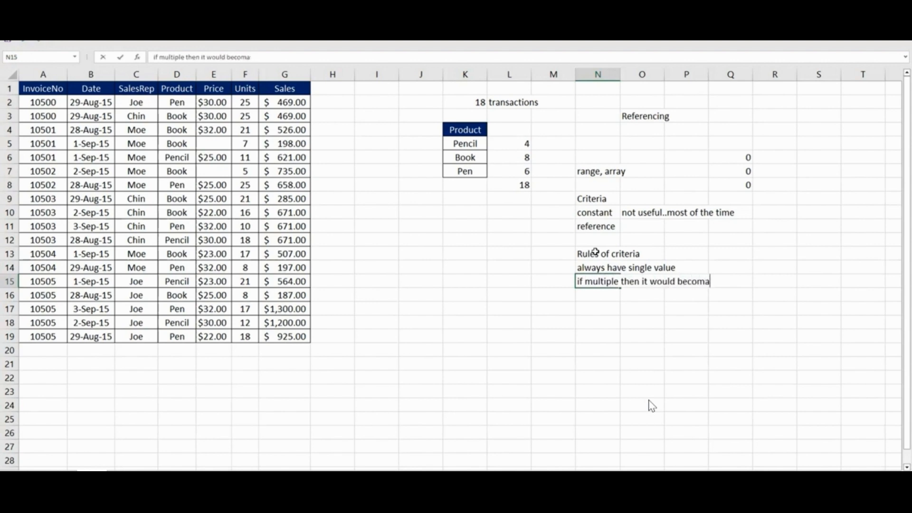
key("BackSpace")
key("BackSpace")
type("me array")
key("Up")
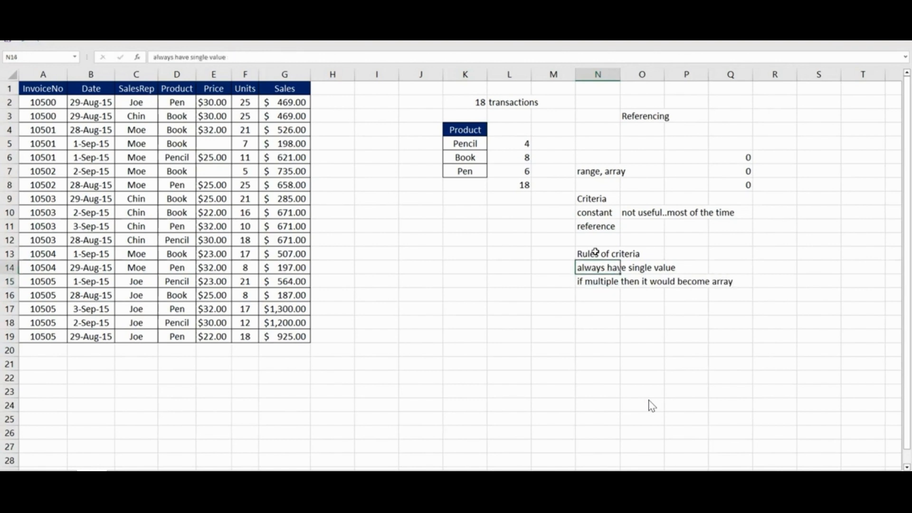
Step: Examine the single-value rule in row 14 against the $K5 criteria argument of the COUNTIF formula in L5
key("shift+Right")
key("shift+Right")
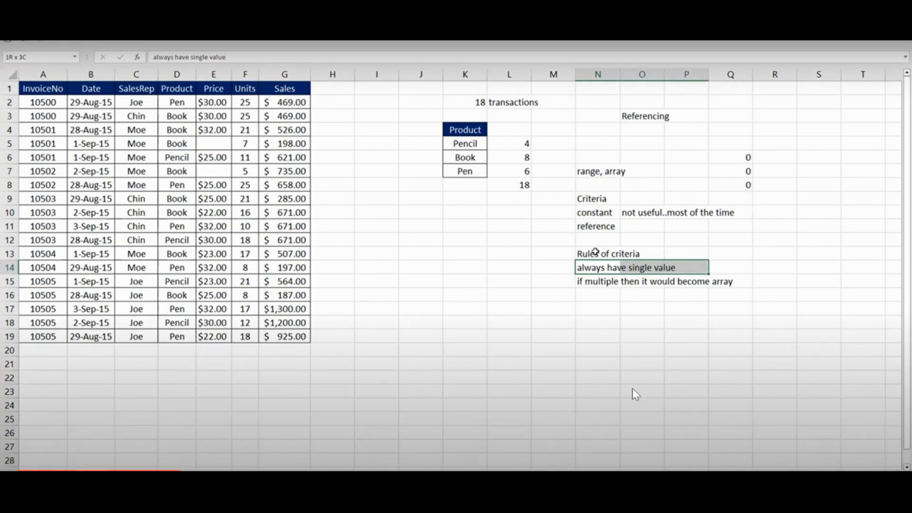
left_click_drag(760, 281, 699, 266)
left_click(608, 310)
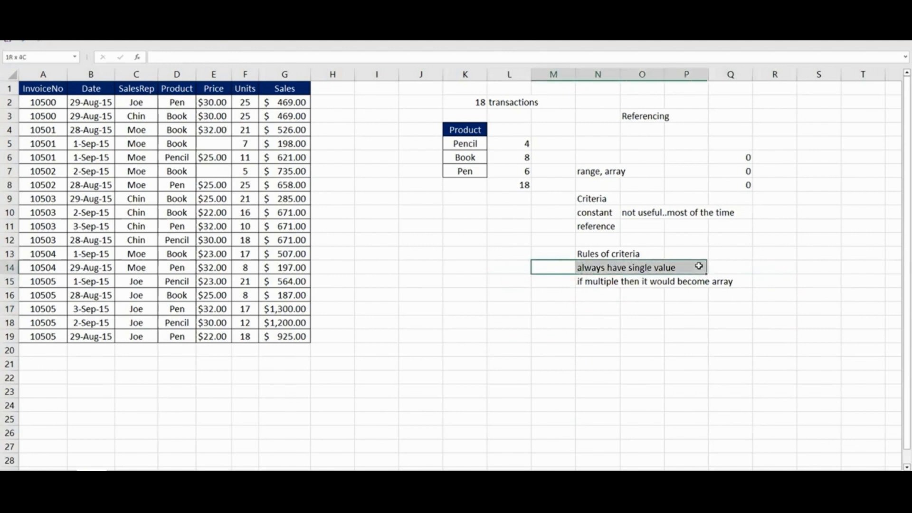
double_click(529, 147)
left_click_drag(588, 144, 607, 145)
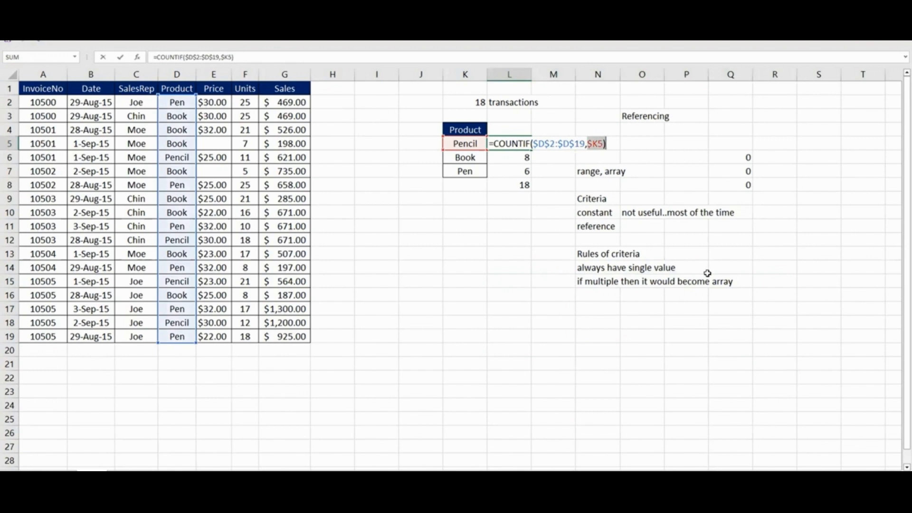
key("Escape")
left_click(611, 269)
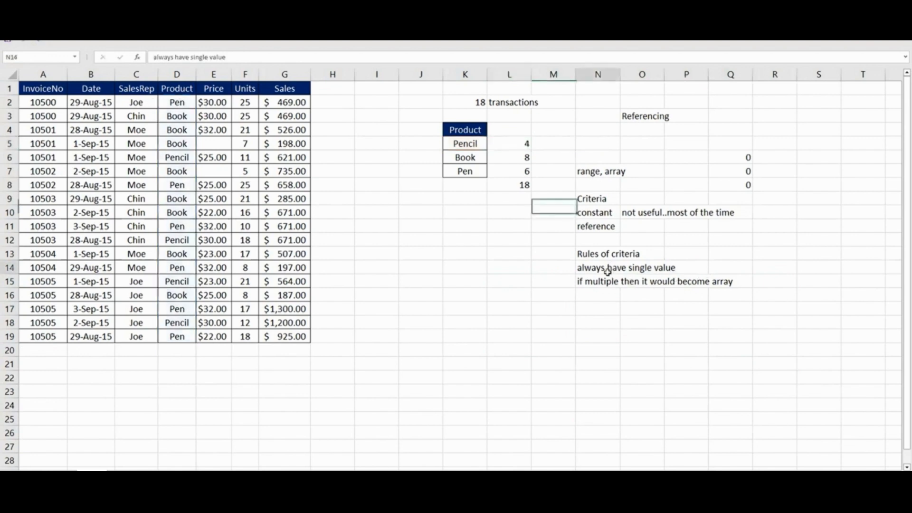
left_click(597, 295)
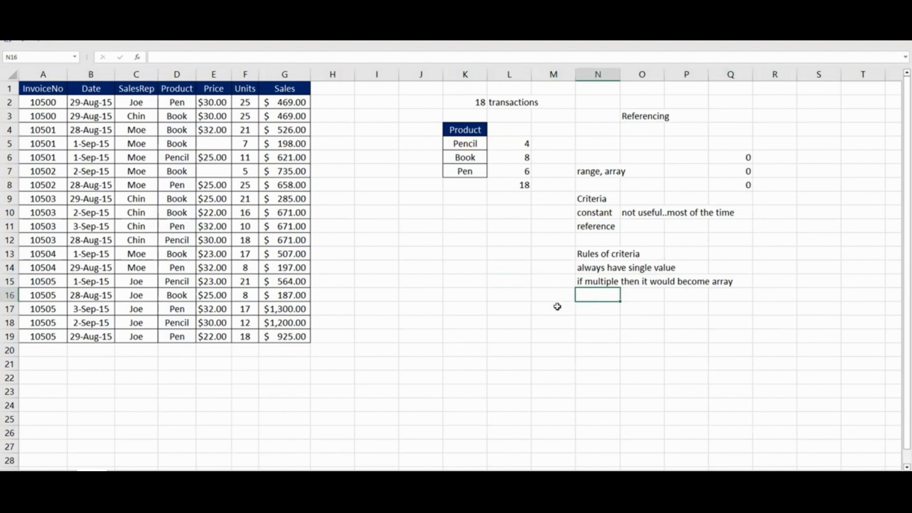
Step: Enter the heading Operators in L16 and list the operators >, < and = in L17 to L19
left_click(501, 297)
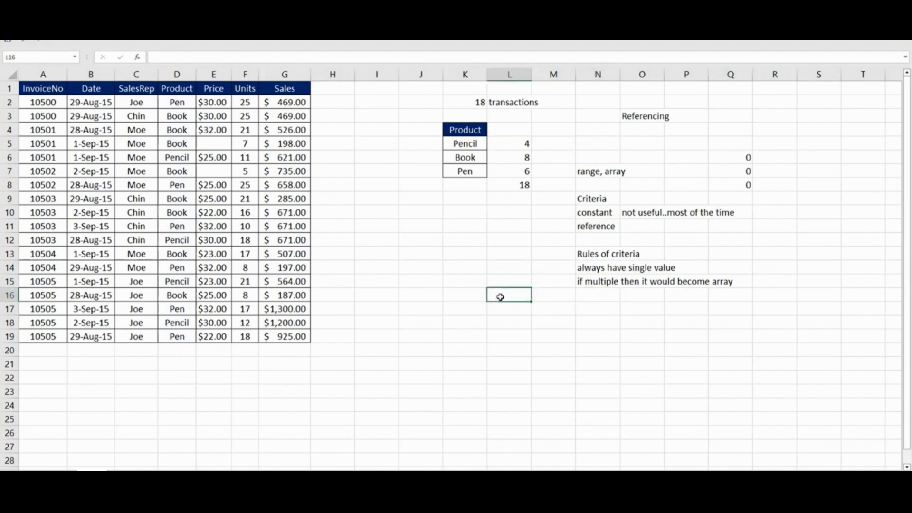
type("Operators")
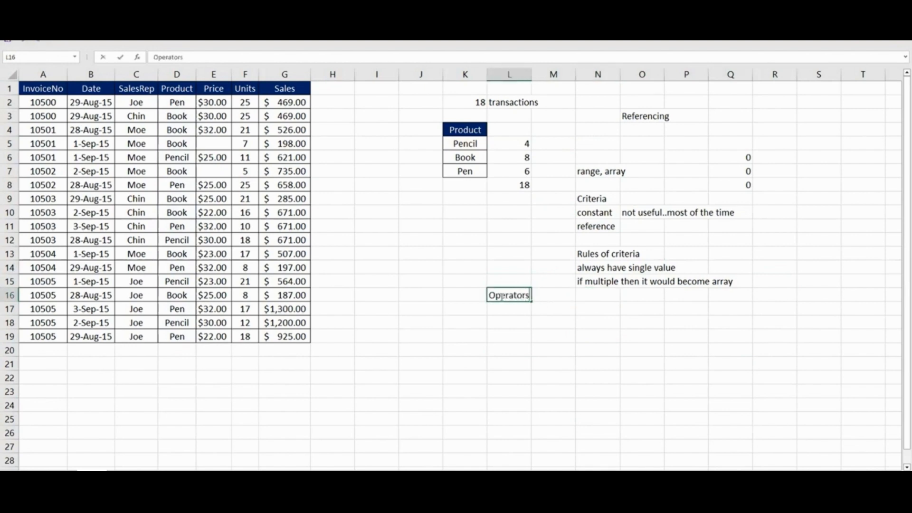
key("Return")
type(">")
key("Return")
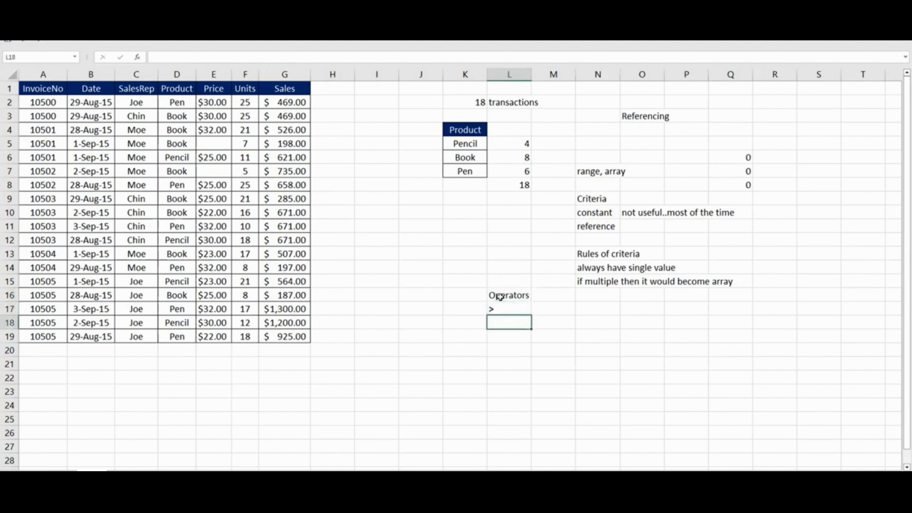
type("<")
key("Return")
type("=")
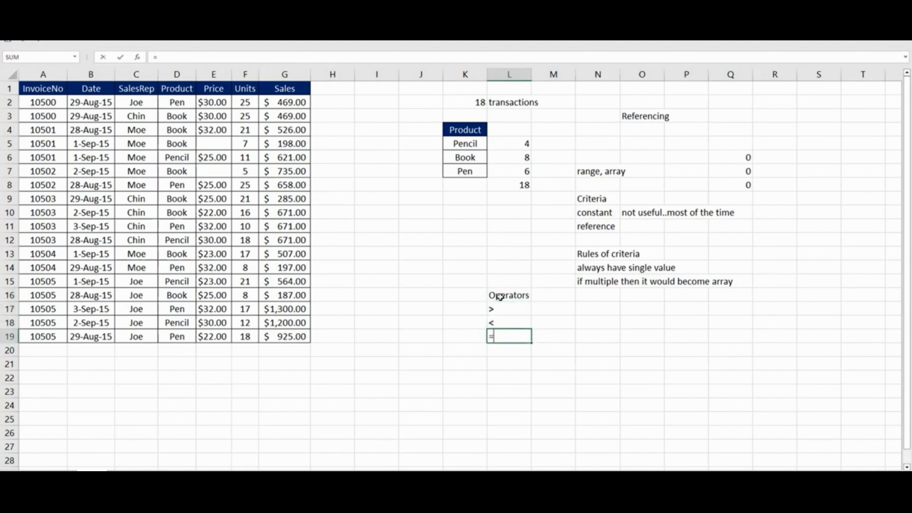
key("Return")
Step: Extend the operator list with >=, <= and <> in L20 to L22
type(">=")
key("Return")
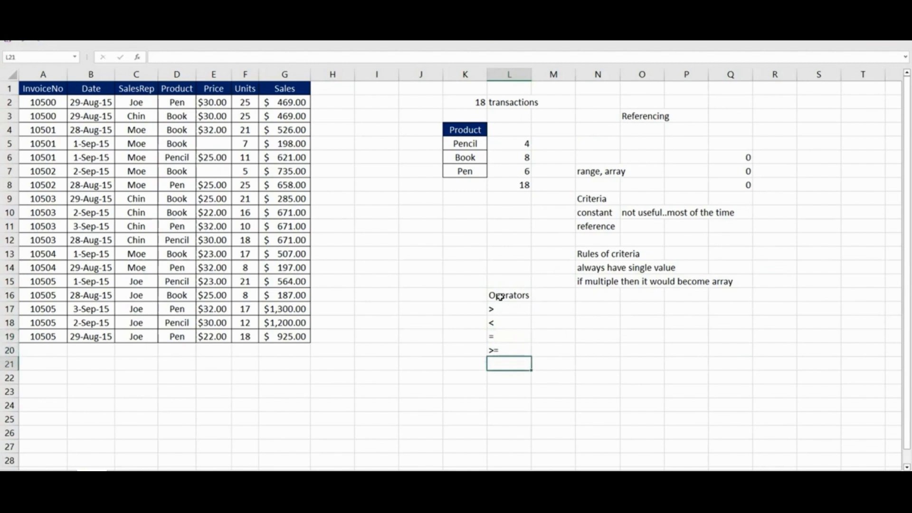
type("<=")
key("Up")
key("Down")
key("Down")
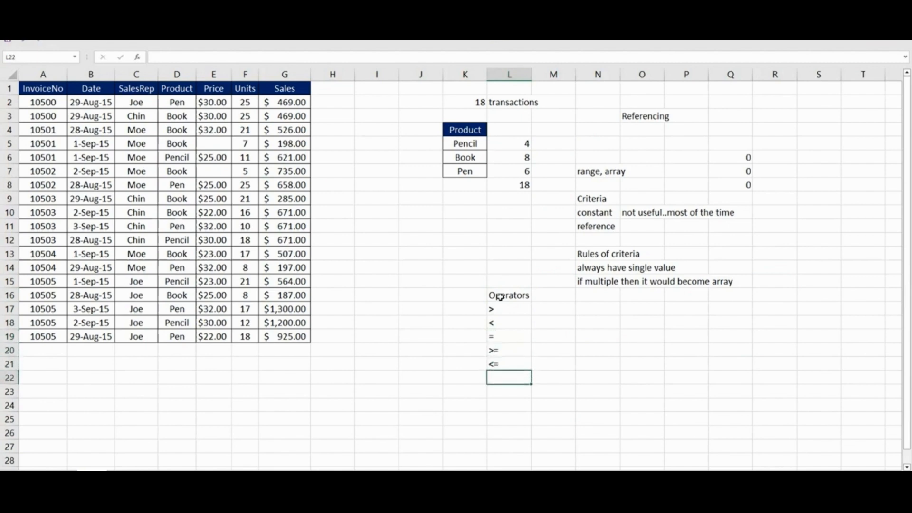
type("<>")
key("Return")
Step: Describe the > operator as "greater than" in M17 and the < operator as "less than" in M18
key("ctrl+Up")
key("ctrl+Up")
key("ctrl+Up")
key("Down")
key("Down")
key("Down")
key("Down")
key("Down")
key("Down")
key("Down")
key("Down")
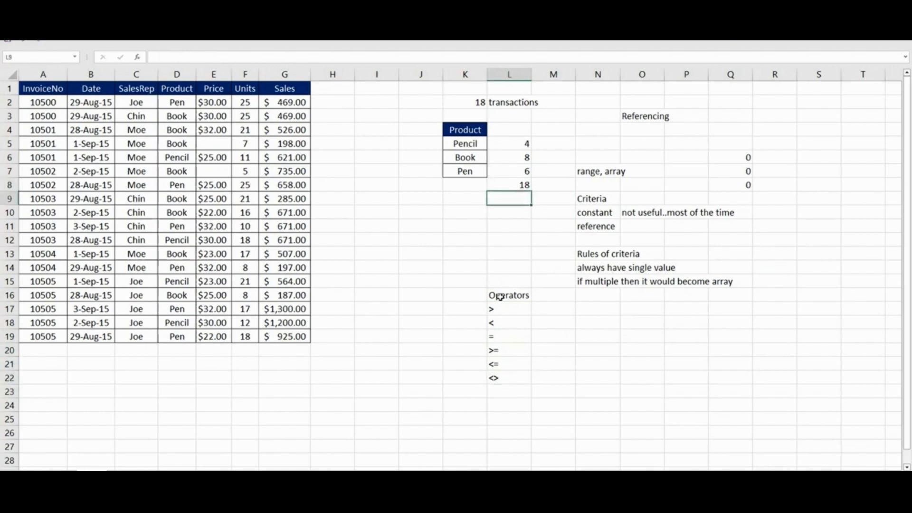
key("Down")
key("Right")
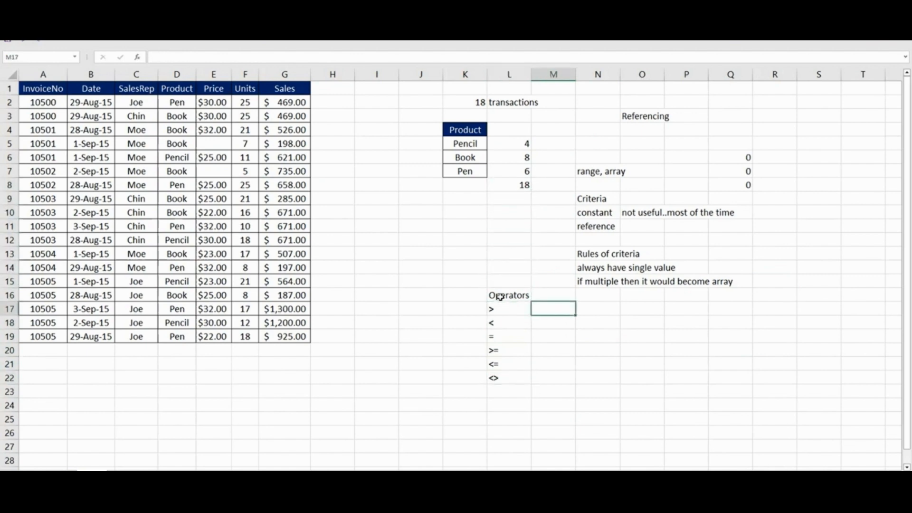
type("greater than")
key("Return")
type("less than")
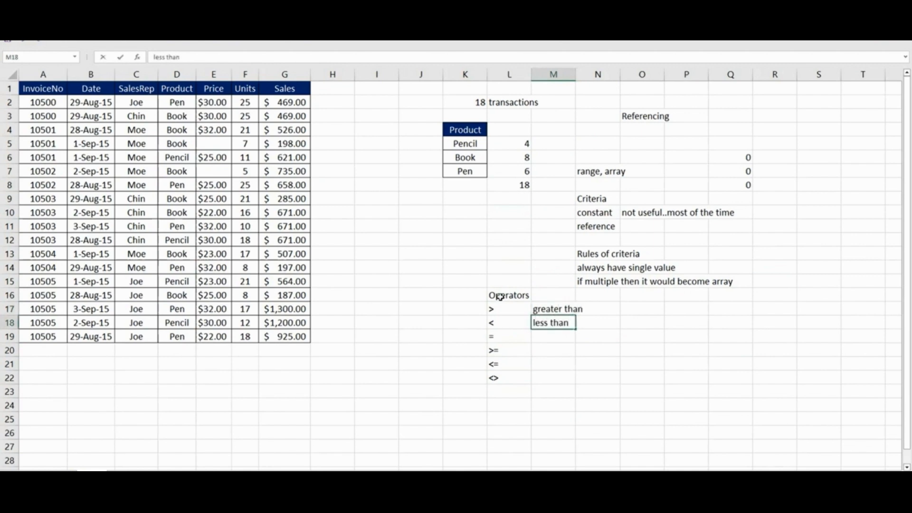
key("Return")
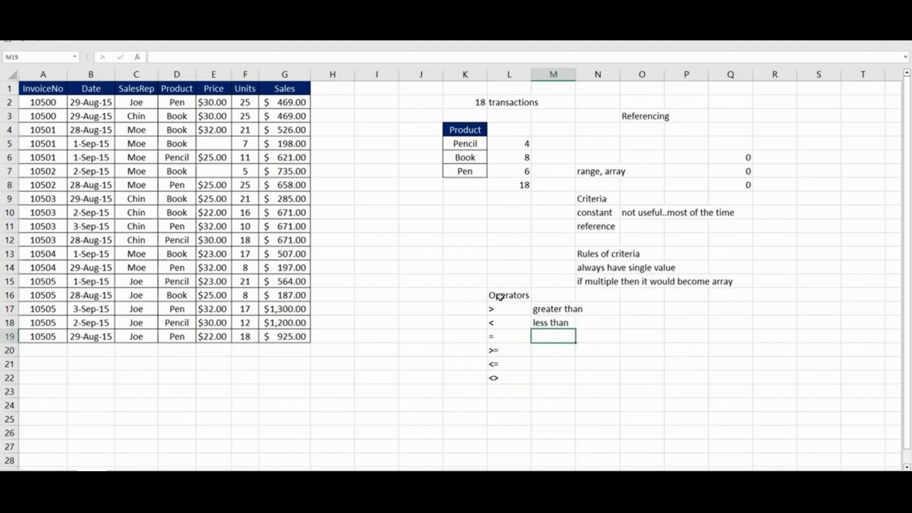
Step: Highlight the multiple-value rule across M15:R15 with a yellow fill
type("e")
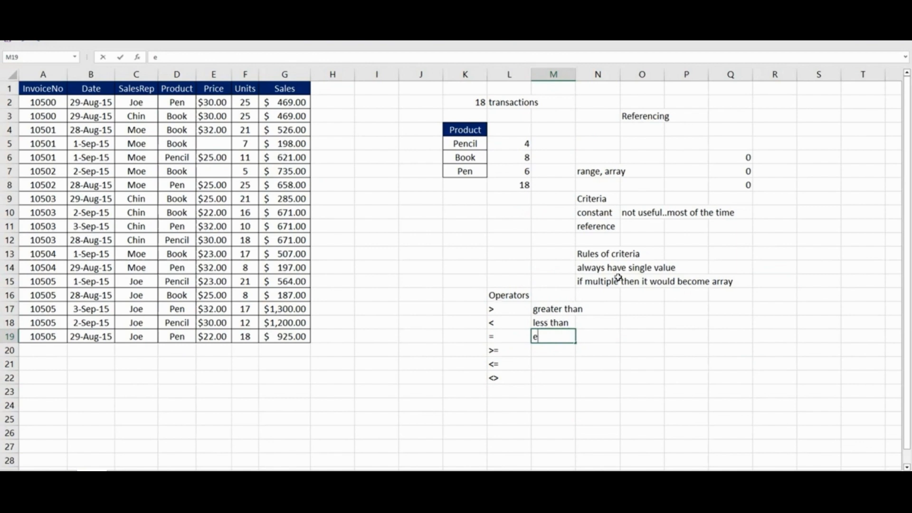
left_click_drag(564, 268, 696, 269)
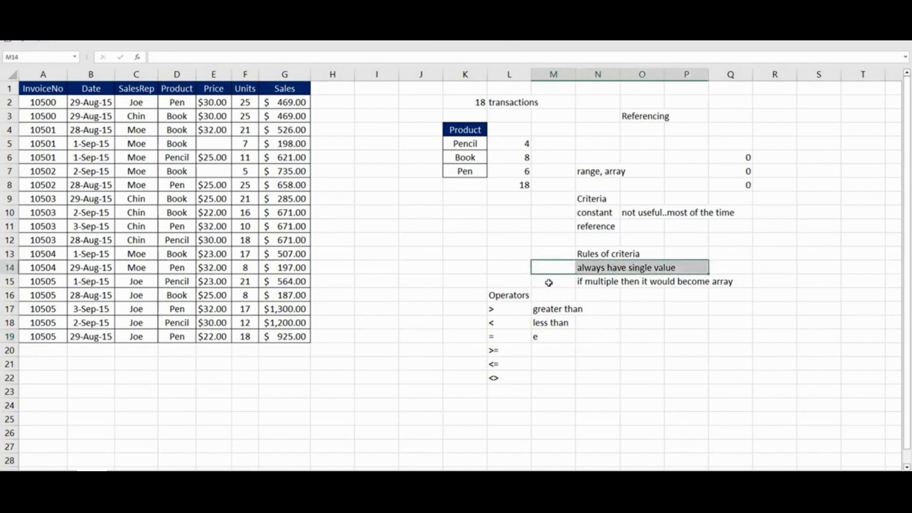
left_click_drag(551, 281, 761, 283)
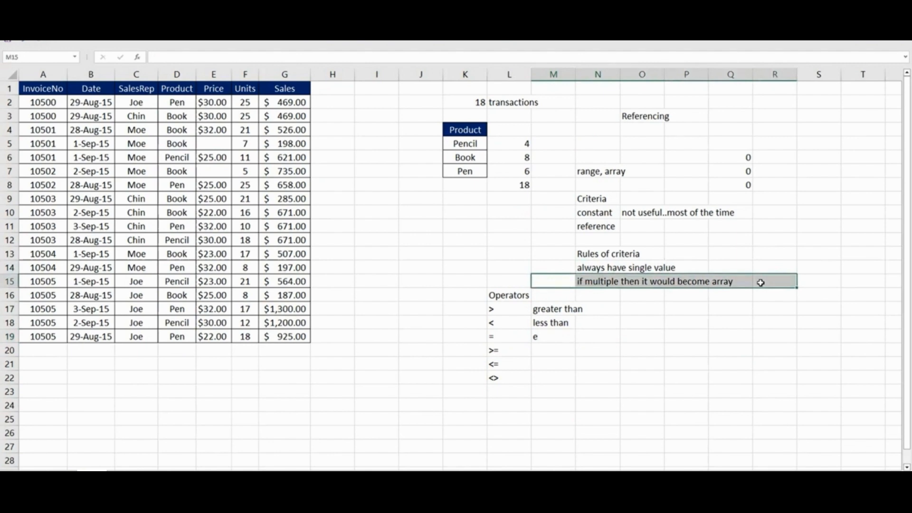
left_click(64, 46)
left_click(154, 56)
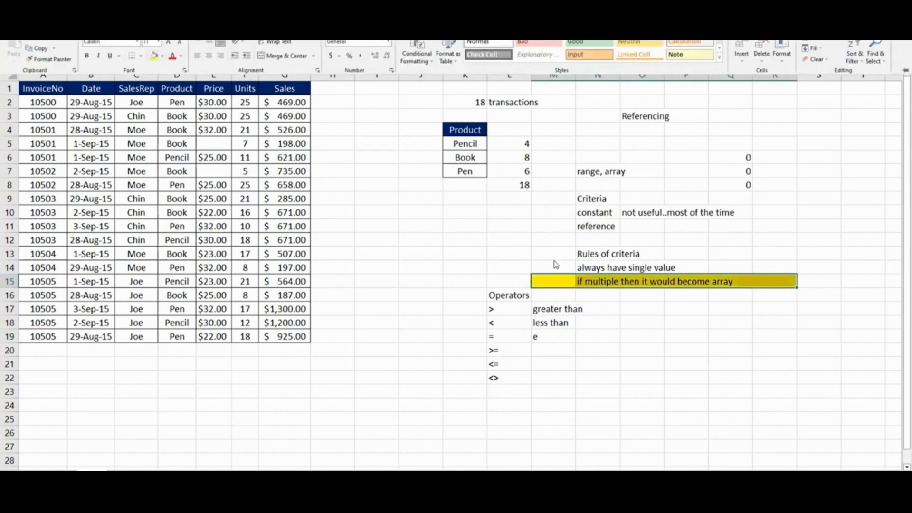
left_click(650, 318)
Step: Describe the = operator as "equal to" in M19
left_click(553, 335)
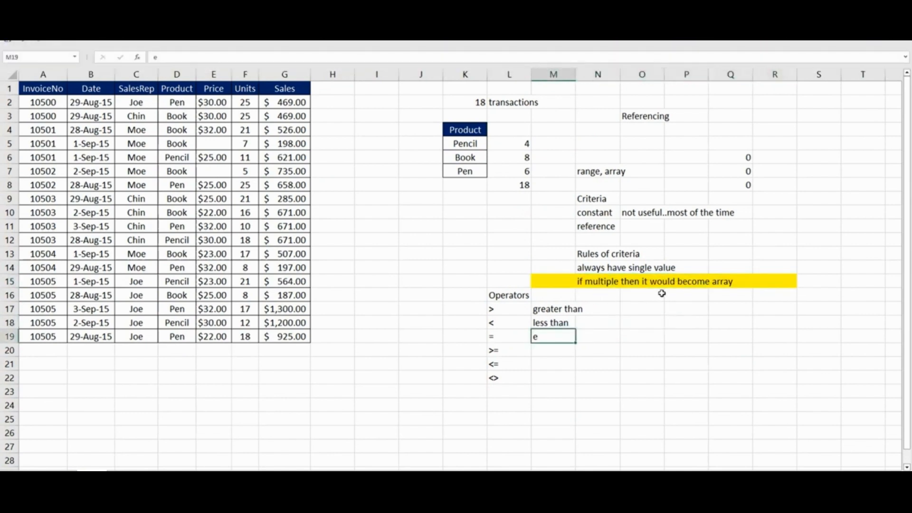
left_click_drag(578, 267, 688, 267)
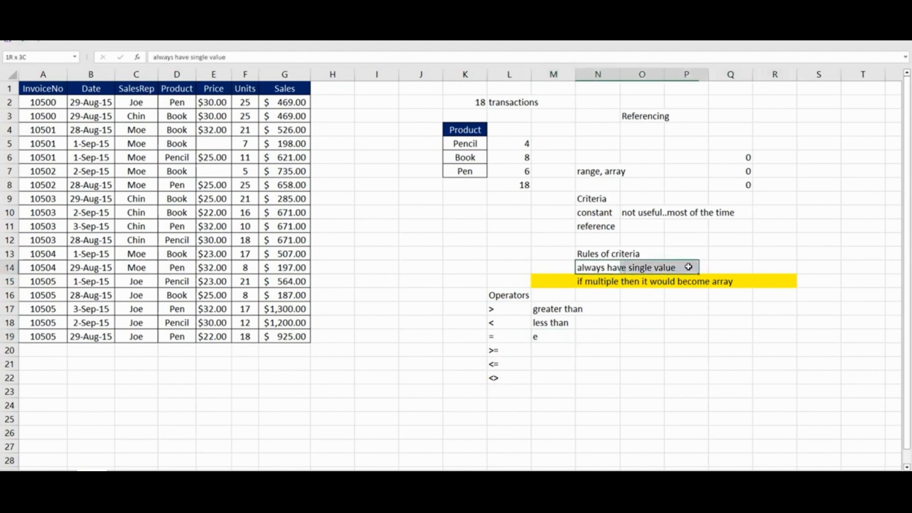
left_click(555, 335)
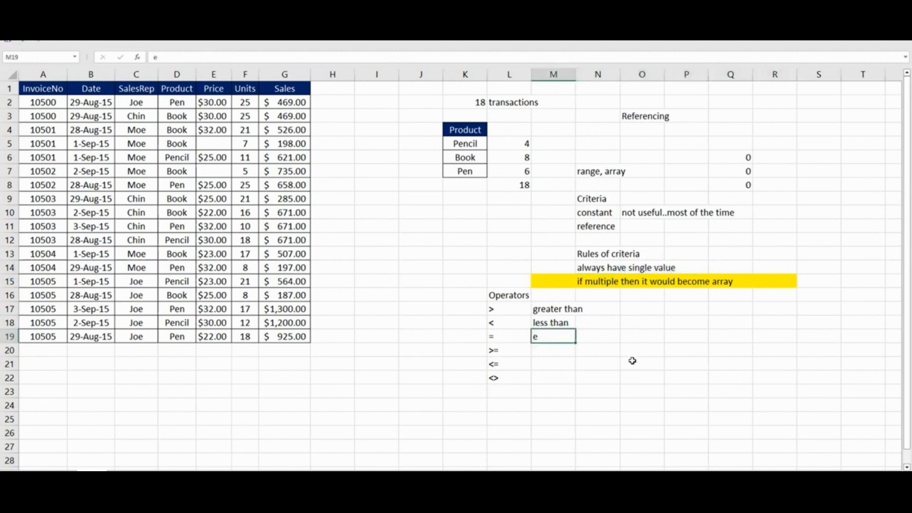
type("equal to")
key("Return")
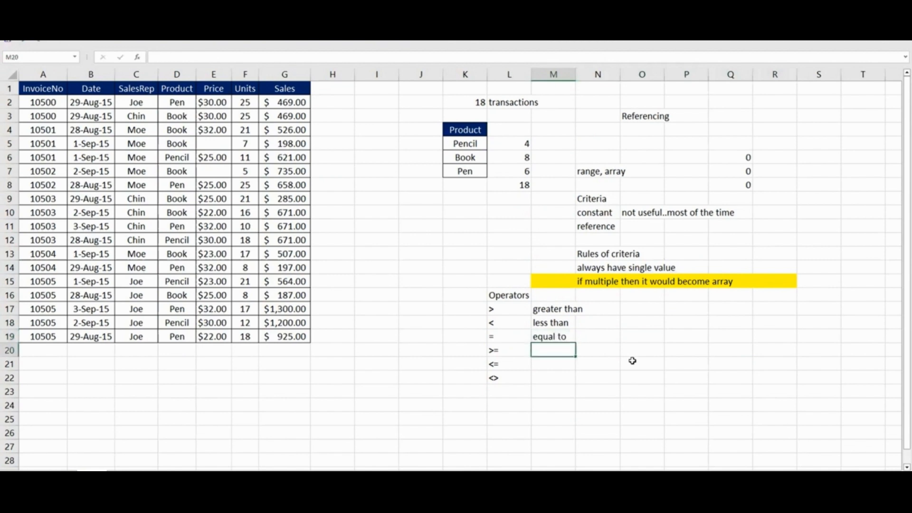
Step: Describe the >= operator as "GE" in M20 and the <= operator as "LE" in M21
type("greater")
key("BackSpace")
key("BackSpace")
key("BackSpace")
key("BackSpace")
key("BackSpace")
key("BackSpace")
key("BackSpace")
key("BackSpace")
type("GE")
key("Return")
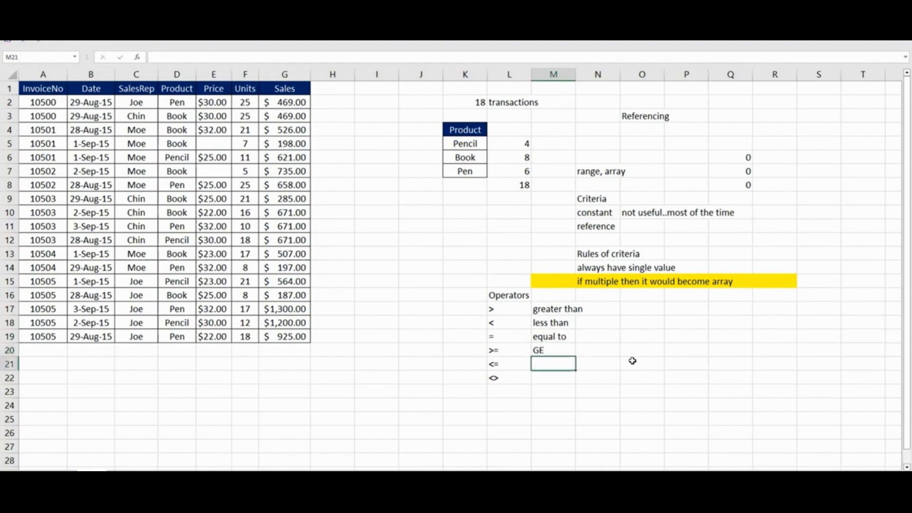
type("LE")
key("BackSpace")
key("Return")
Step: Describe the <> operator as "Not equal to" in M22
key("Left")
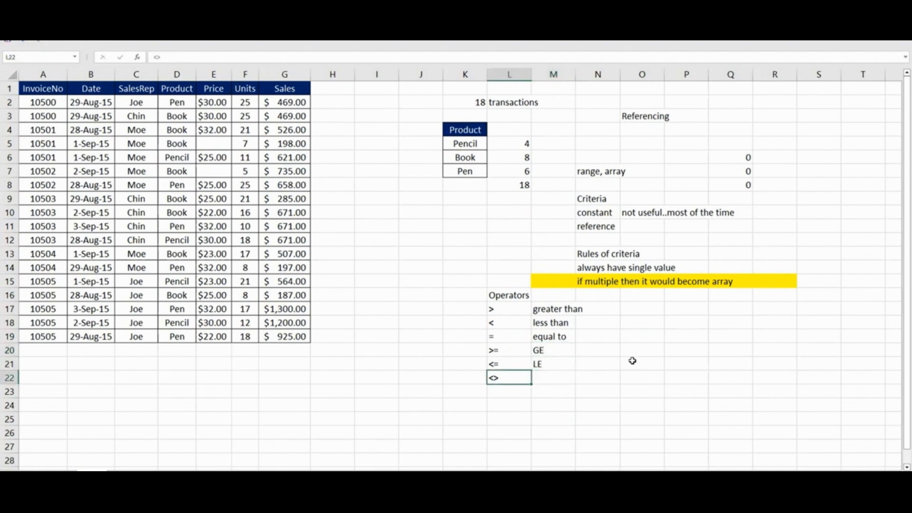
key("shift+Right")
key("shift+Right")
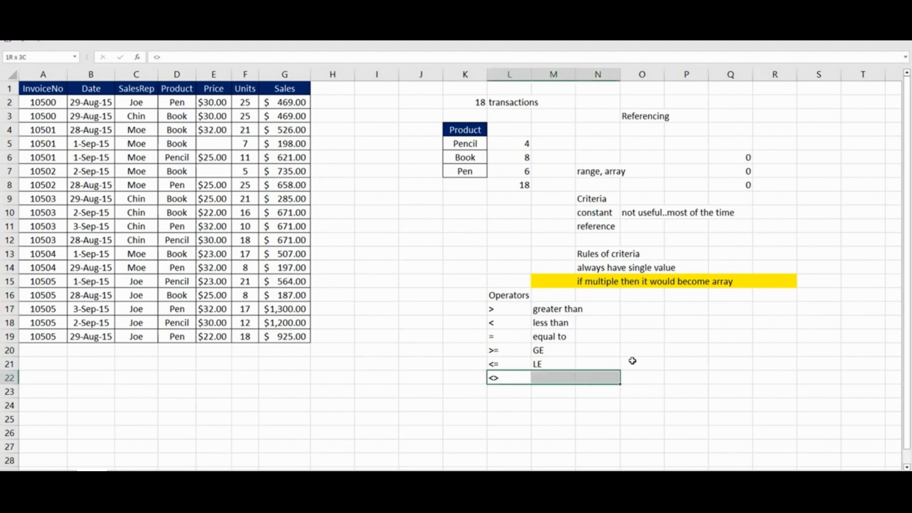
key("Right")
type("Not e")
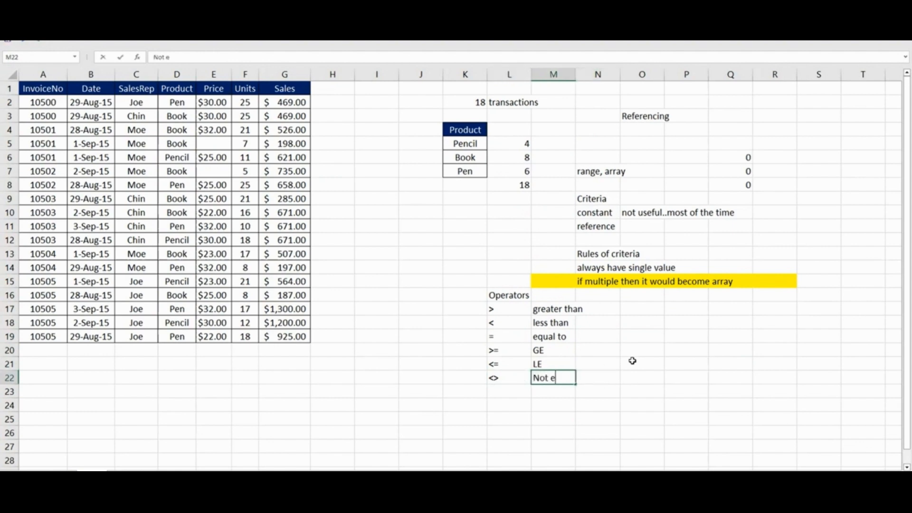
type("qual to")
key("Return")
Step: Review the operator descriptions in M17:M22 and the COUNTIF formula in L5
key("Up")
key("shift+Up")
key("shift+Up")
key("shift+Up")
key("shift+Up")
key("shift+Up")
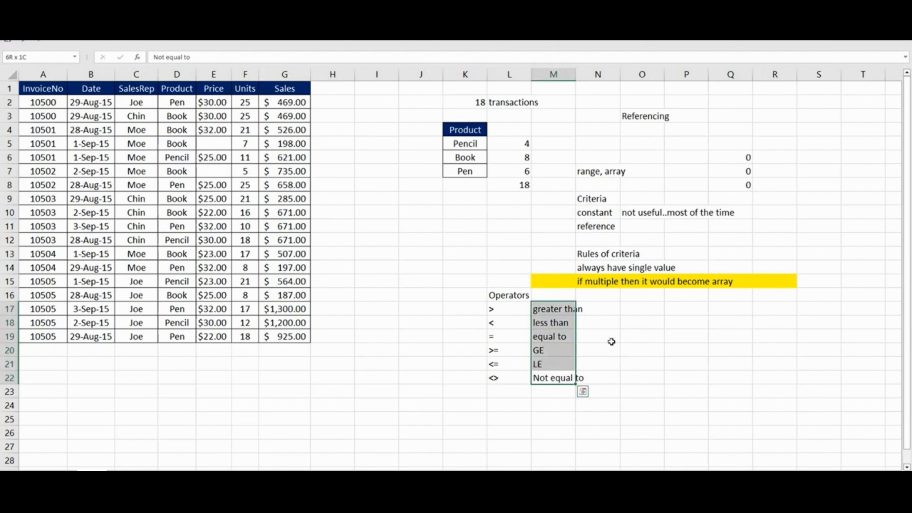
left_click(511, 142)
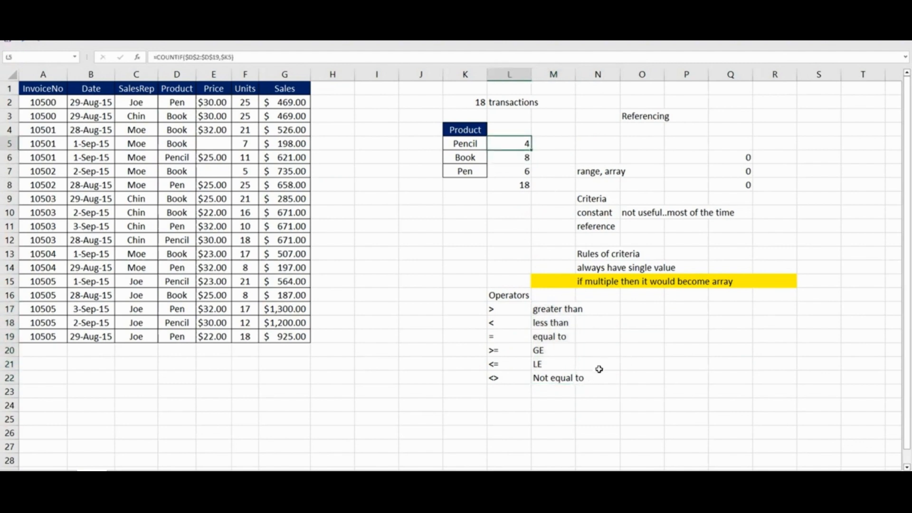
Step: Enter the heading "criteria types" in O23 below the operator list
scroll(605, 369, "down", 1)
left_click(632, 354)
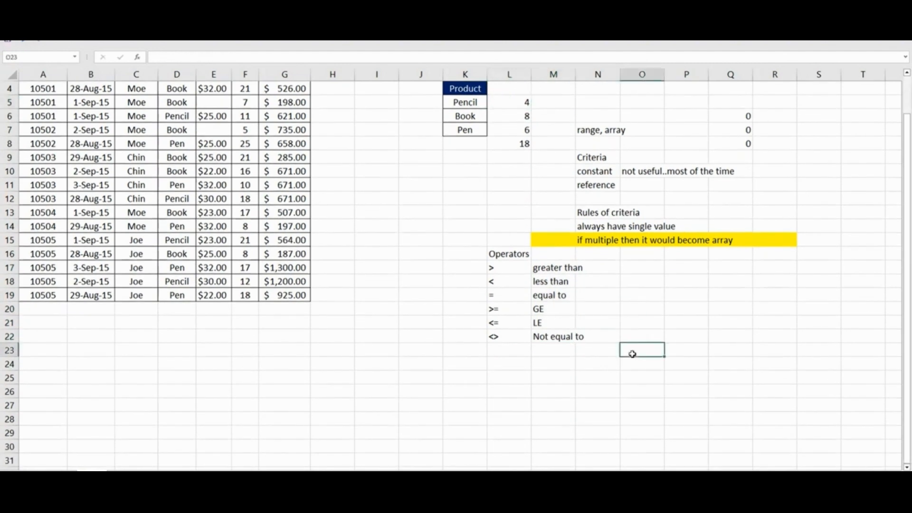
type("cri")
type("etria")
key("Escape")
type("criteria types")
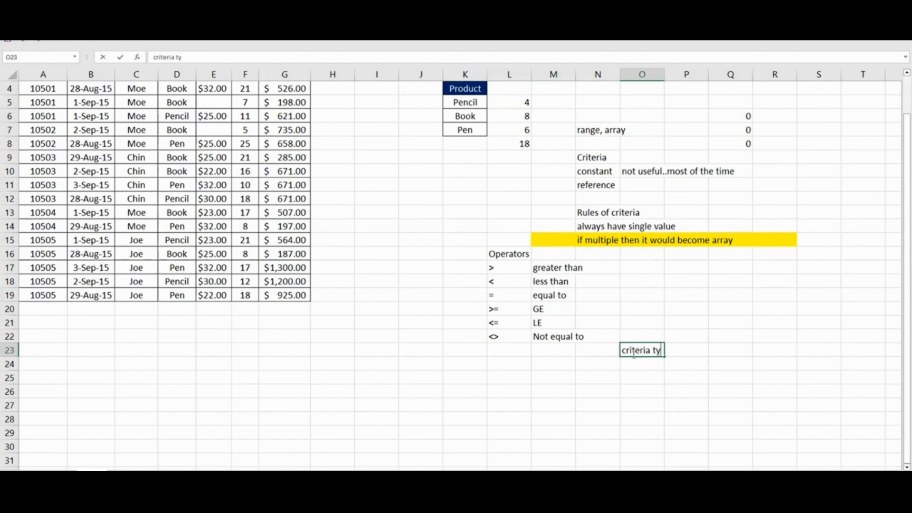
key("Return")
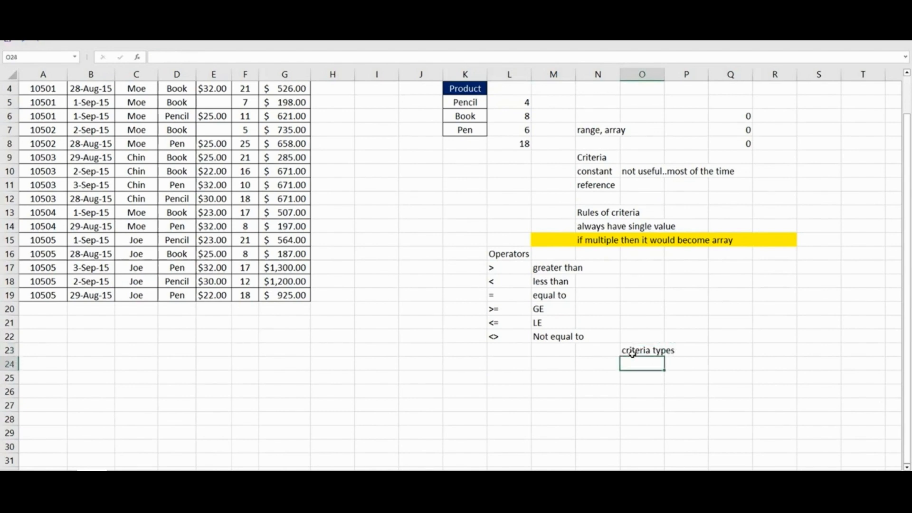
Step: List the criteria types "single reference" in O24 and "reference & operator" in O25
type("single refe")
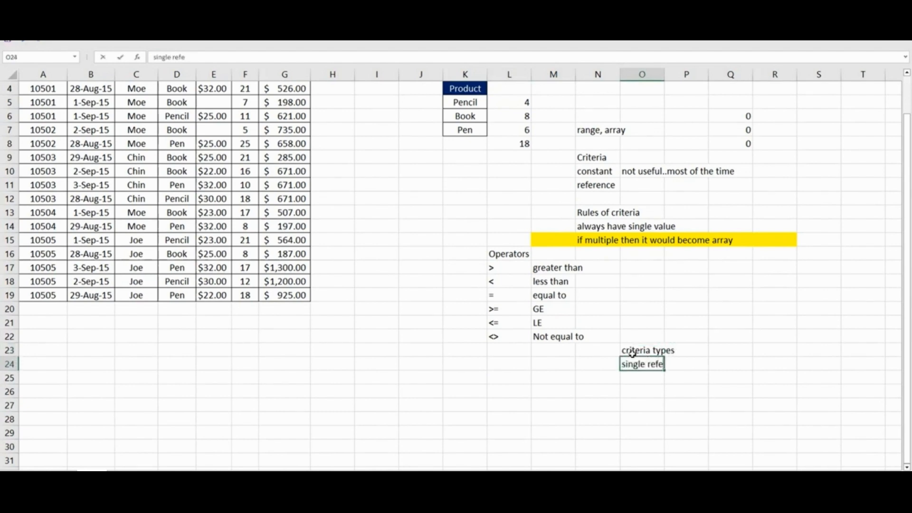
type("rence")
key("Return")
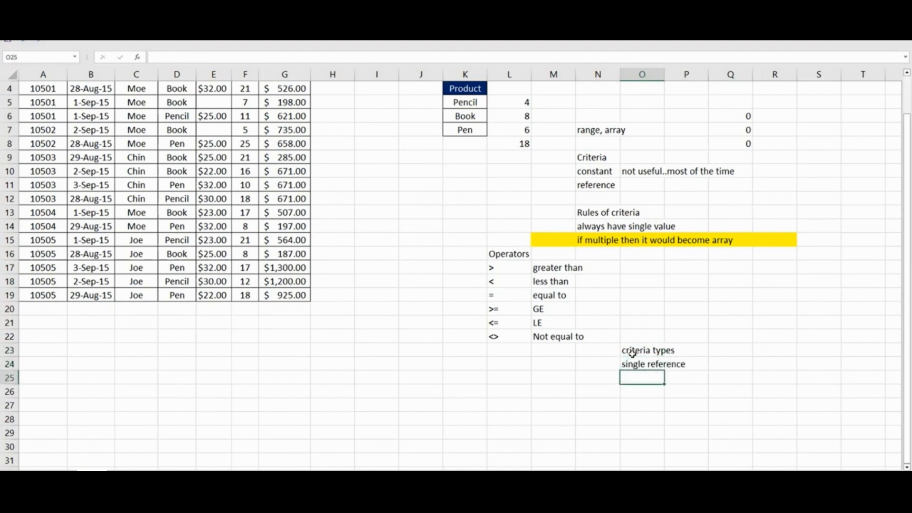
type("r")
key("BackSpace")
type("reference & operator")
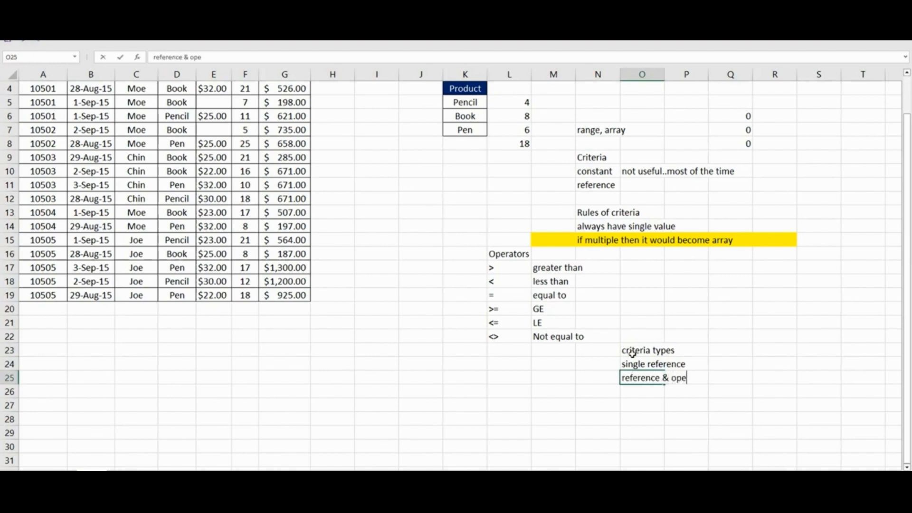
key("Return")
Step: AutoFit column O to the criteria type entries in O24:O25
key("Up")
key("Up")
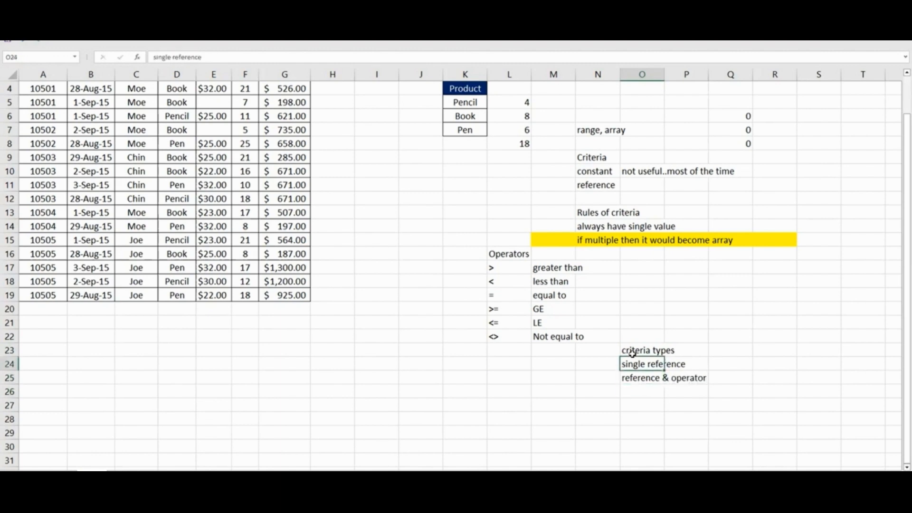
key("shift+Down")
key("alt+h")
key("o")
key("i")
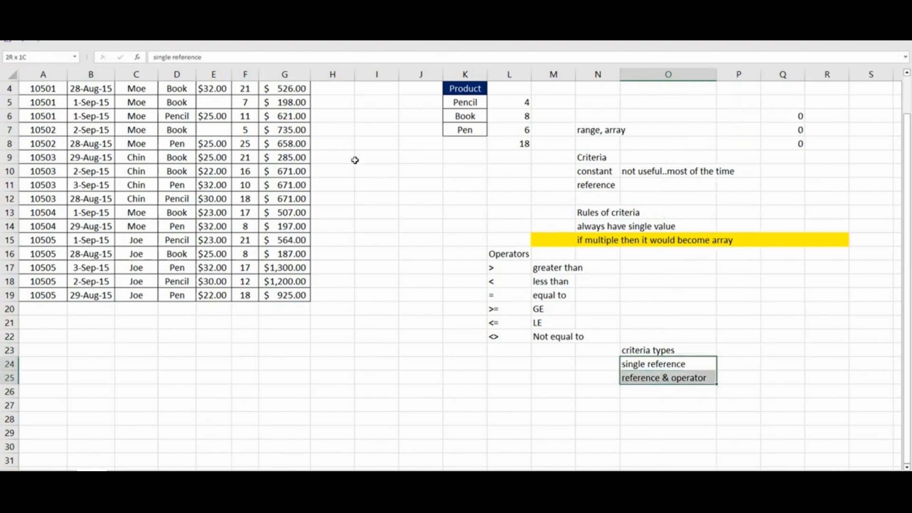
Step: Enter the example criterion ">"&A1 in P25 beside the reference & operator type
scroll(235, 123, "up", 1)
left_click_drag(297, 102, 291, 316)
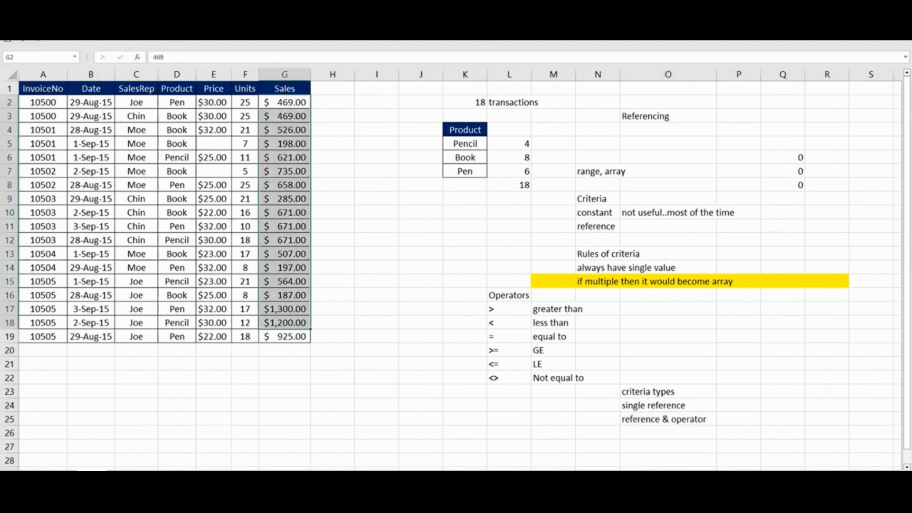
left_click(667, 419)
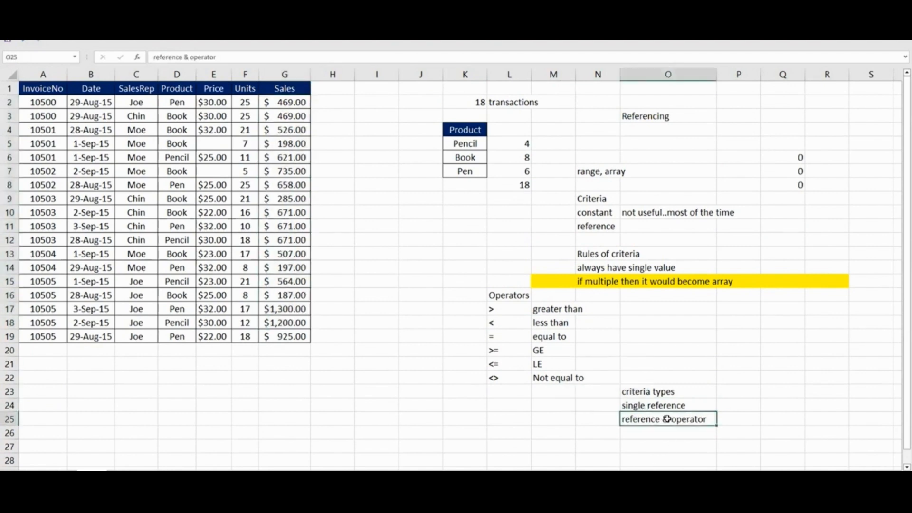
left_click(729, 419)
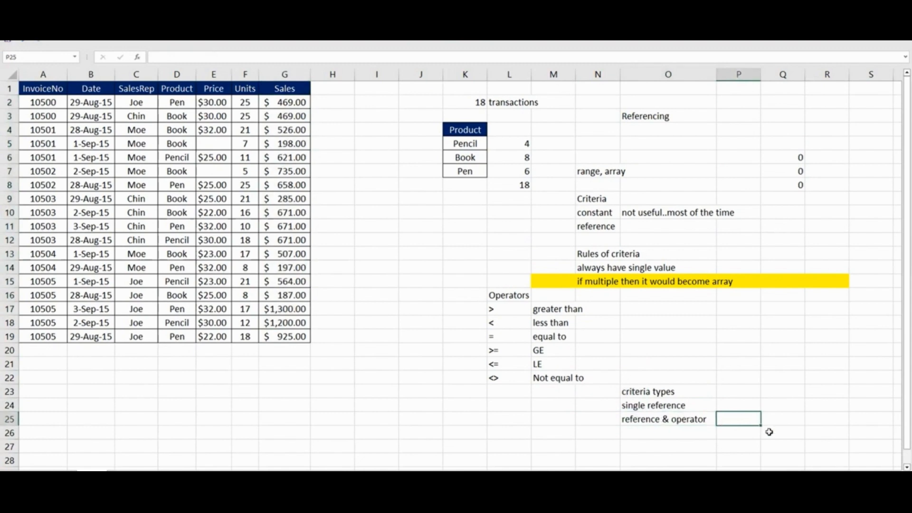
type("&")
key("Return")
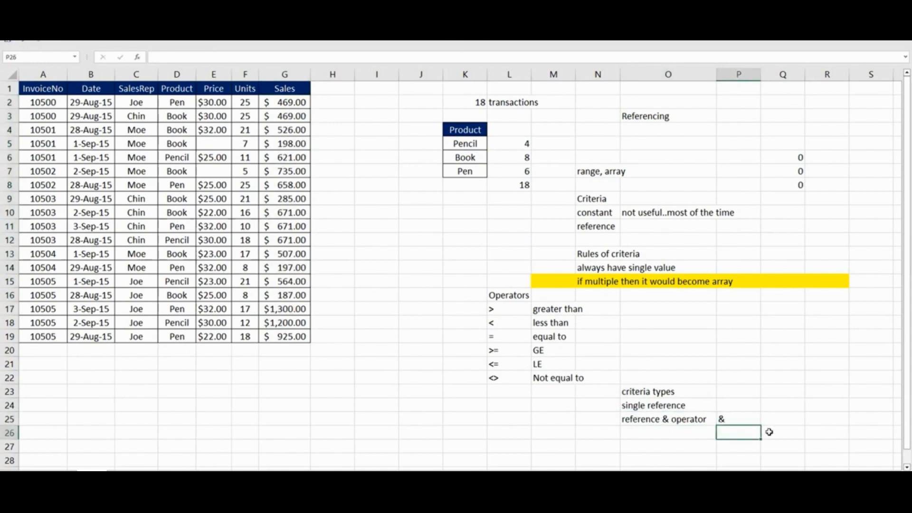
key("Up")
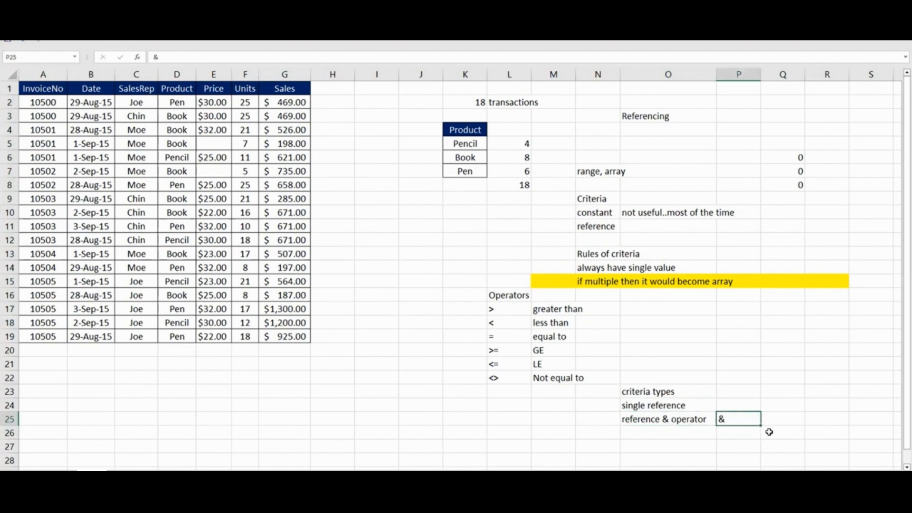
key("BackSpace")
type("\">\"&A1")
key("Return")
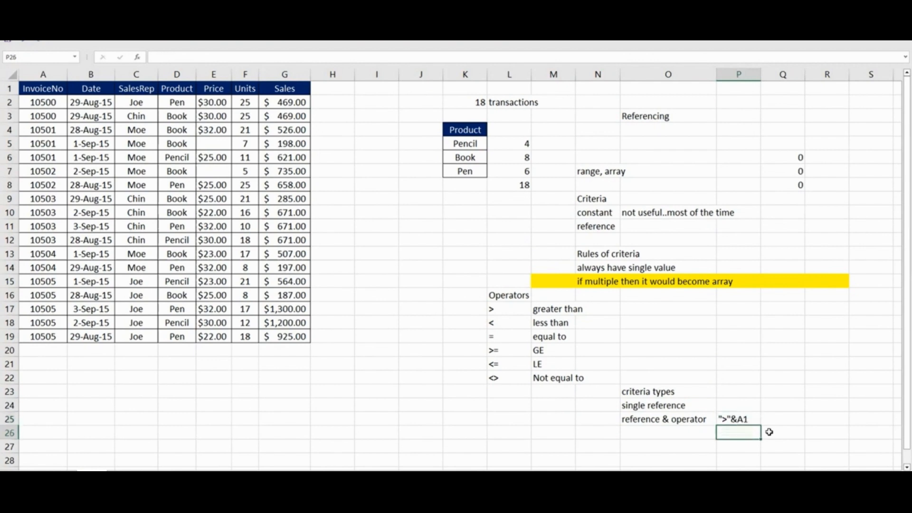
Step: Enter the contrasting criterion ">A1", with the reference inside the quotes, in R25
left_click(744, 408)
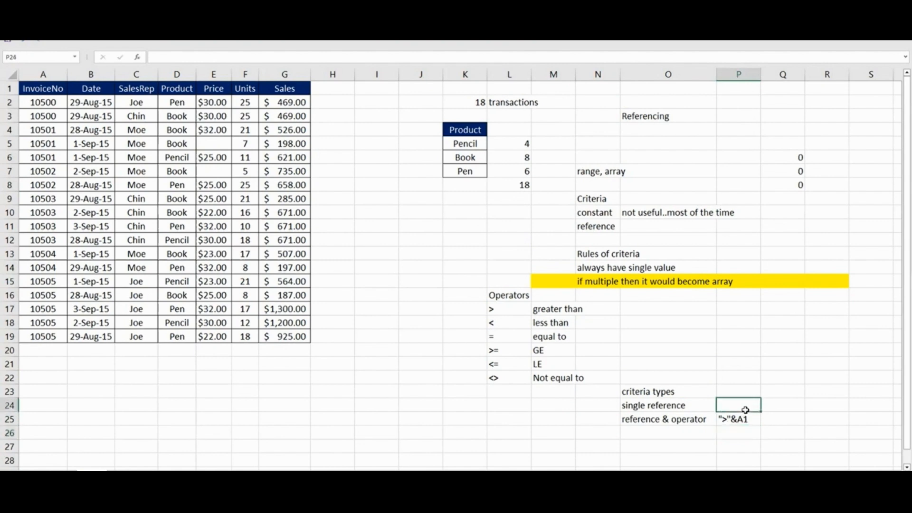
left_click(739, 422)
scroll(819, 375, "down", 1)
left_click(820, 377)
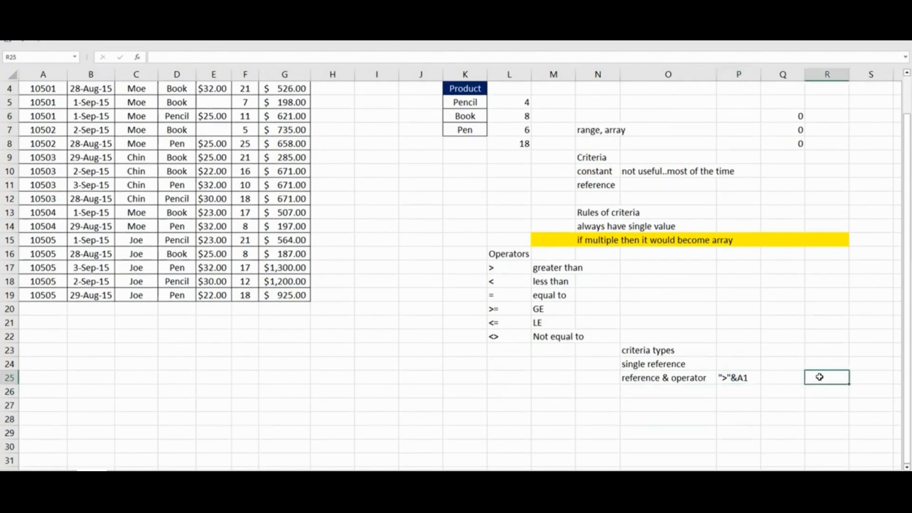
type("\">A1\"")
key("Return")
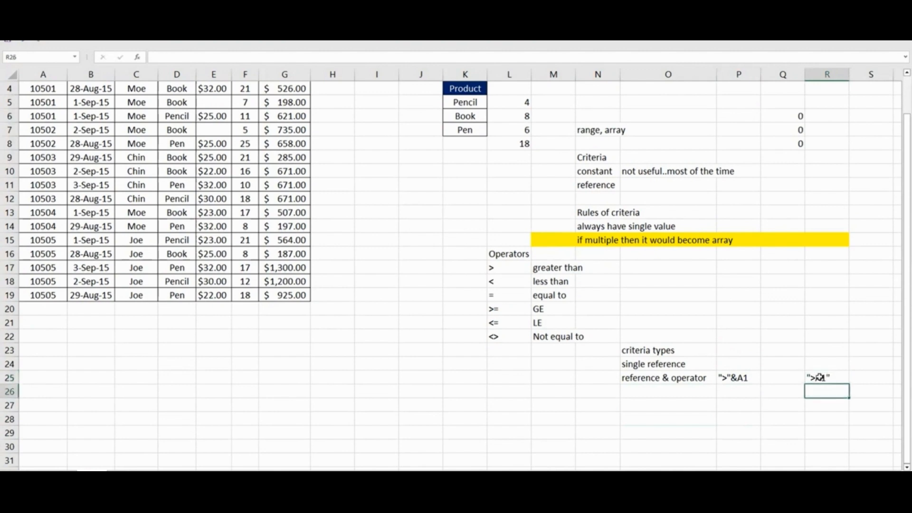
Step: Label the quoted-reference criterion as "wrong" in R24
left_click(835, 365)
type("wro")
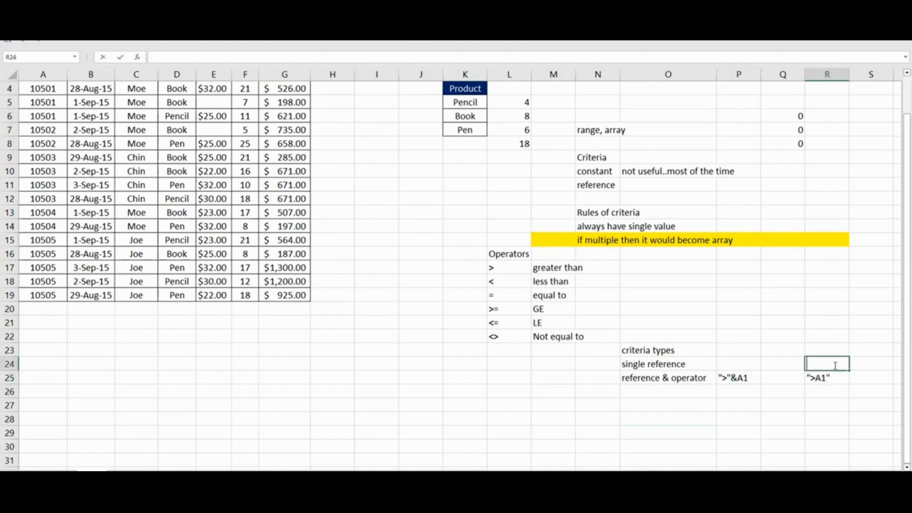
type("ng")
key("Return")
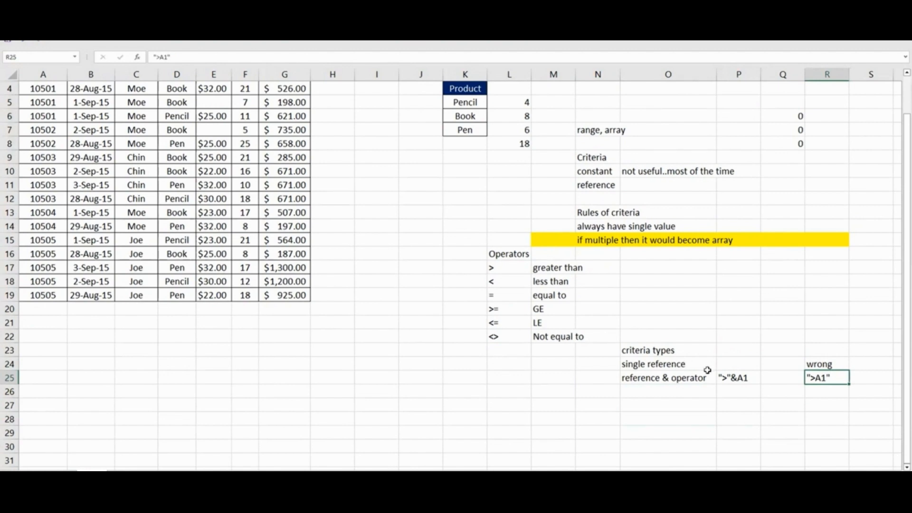
Step: Label the ">"&A1 criterion as "right" in P24
left_click(731, 379)
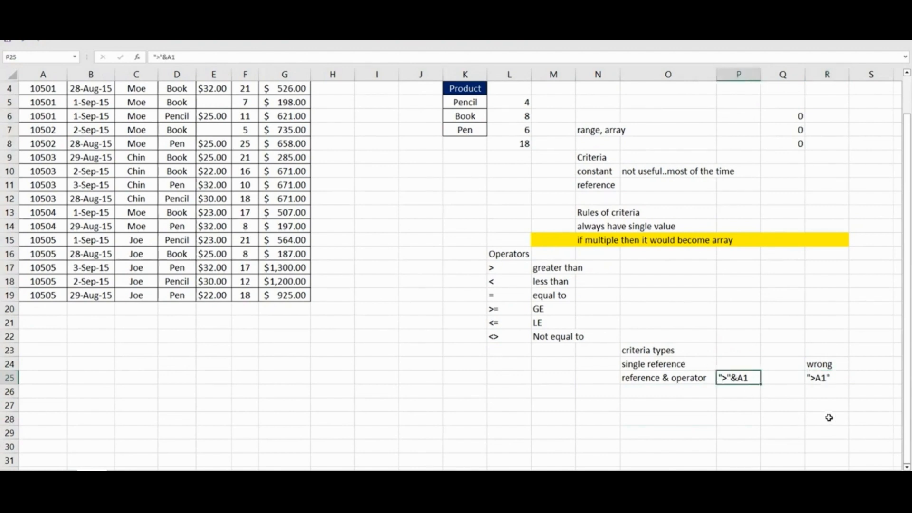
left_click_drag(831, 363, 832, 378)
left_click(751, 366)
type("right")
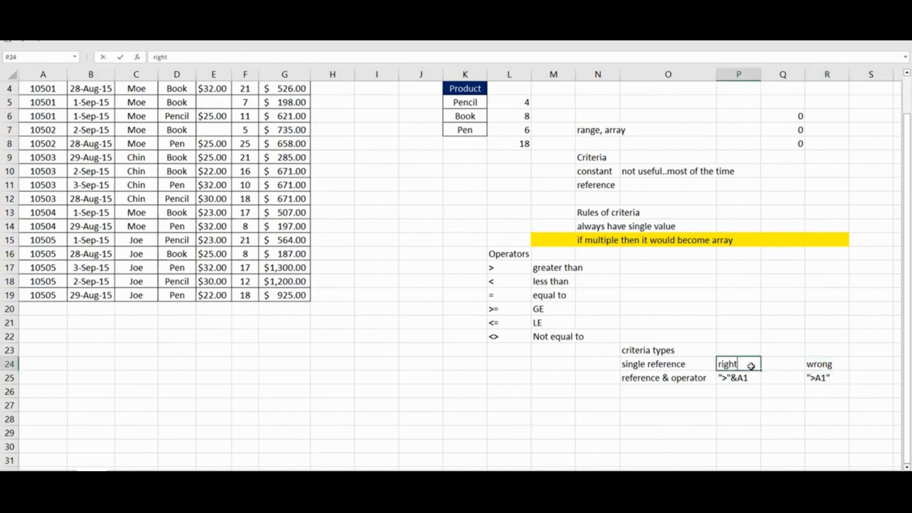
key("Return")
key("Return")
key("Left")
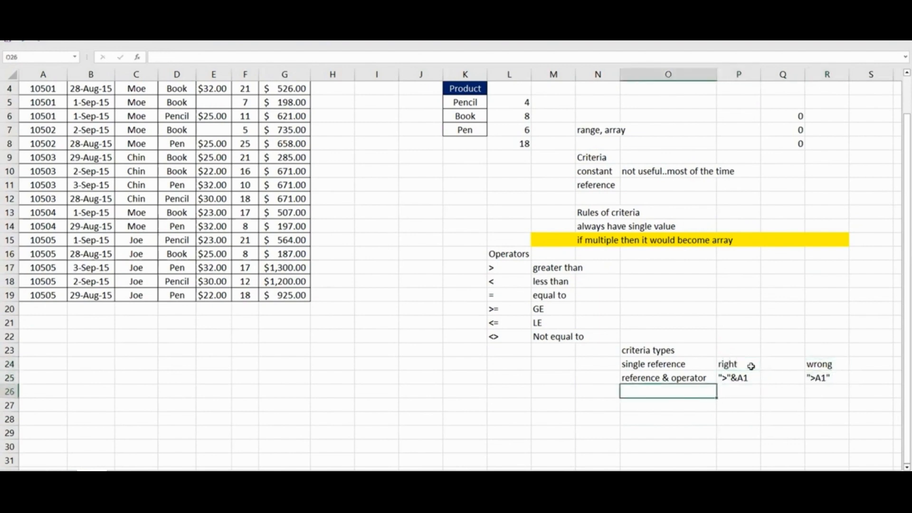
type("r")
key("BackSpace")
key("BackSpace")
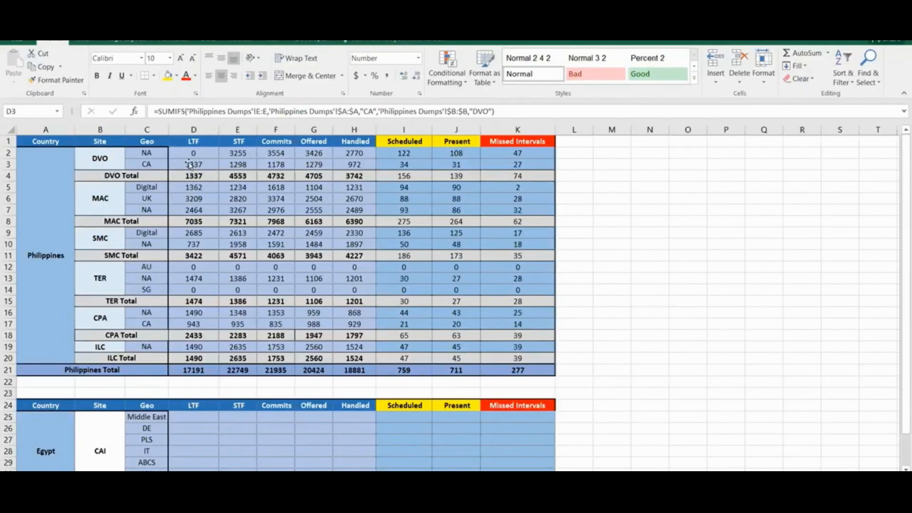
Step: In the Philippines site report workbook, examine D2's SUMIFS formula and the dump sheet's LTF, Geo and Final Site columns it draws on
left_click(203, 151)
double_click(203, 151)
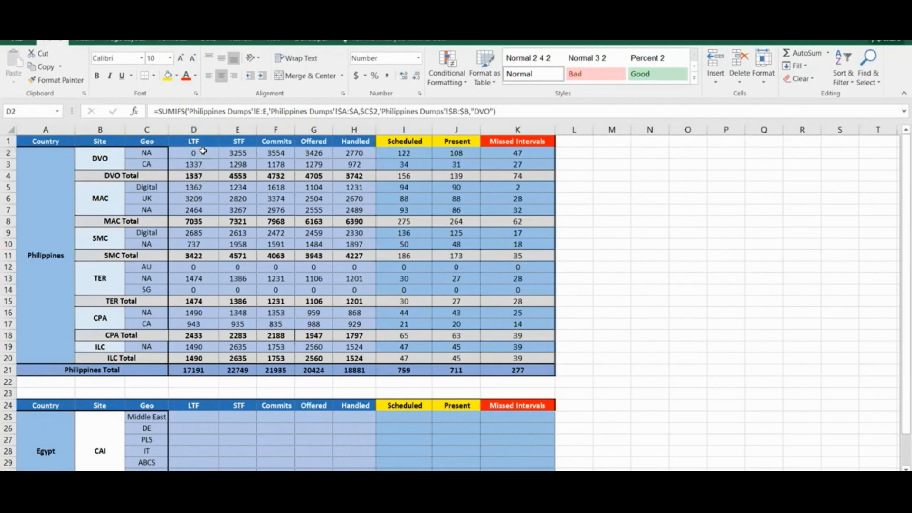
left_click(203, 151)
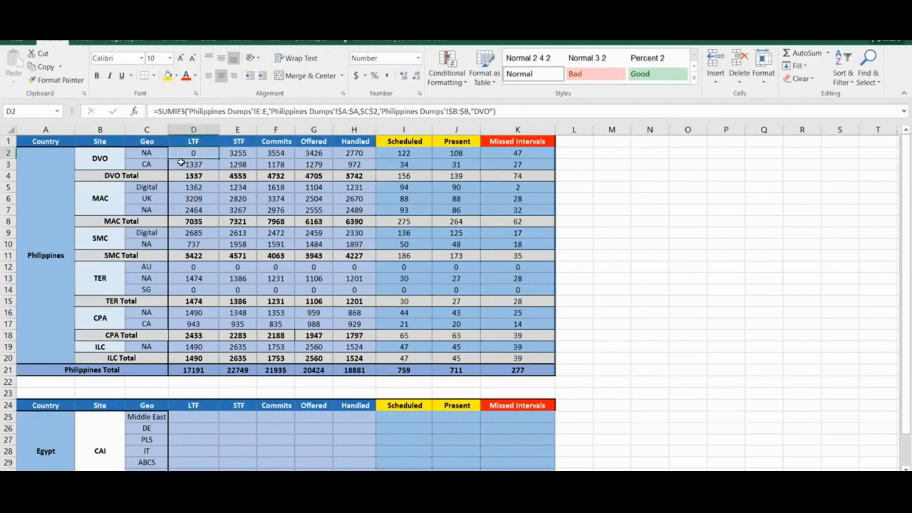
left_click(214, 479)
left_click(214, 479)
left_click(259, 206)
left_click(242, 185)
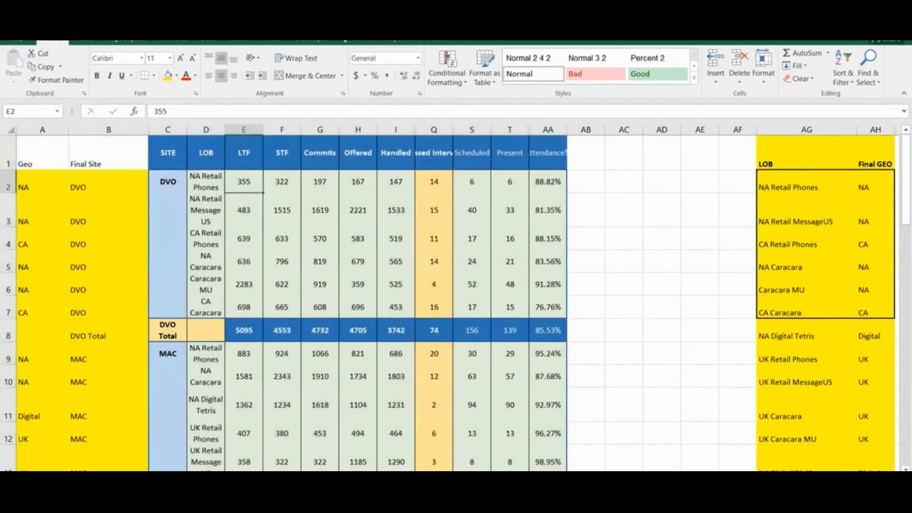
left_click(183, 479)
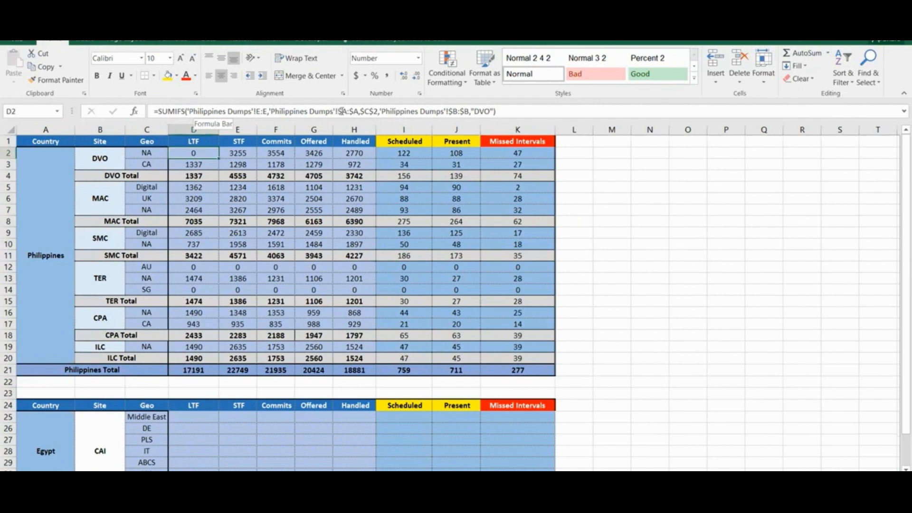
Step: Replace the $C$2 criterion in D2's SUMIFS formula with the constant "NA"
left_click_drag(361, 112, 379, 111)
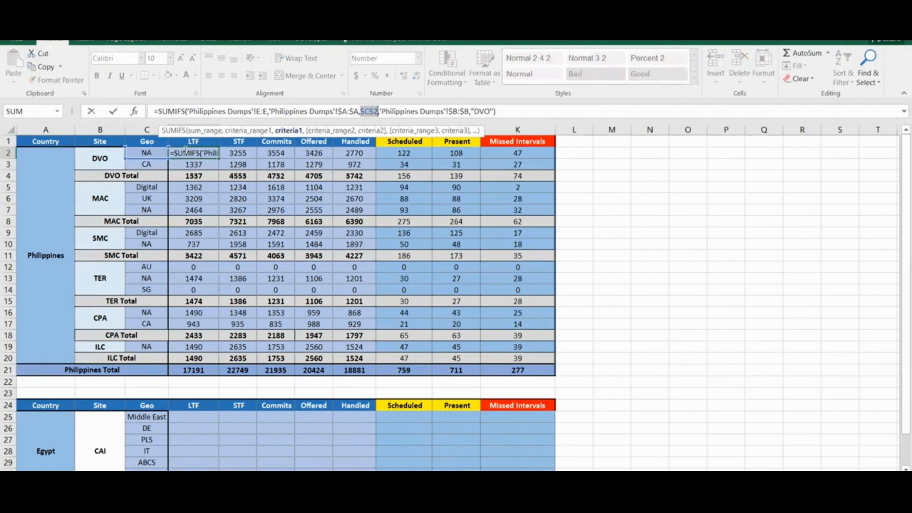
key("Delete")
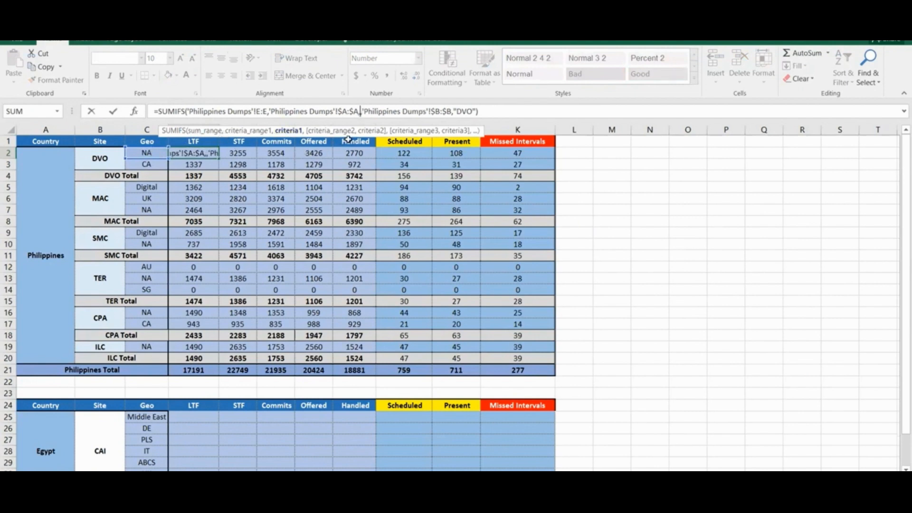
type("\"NA")
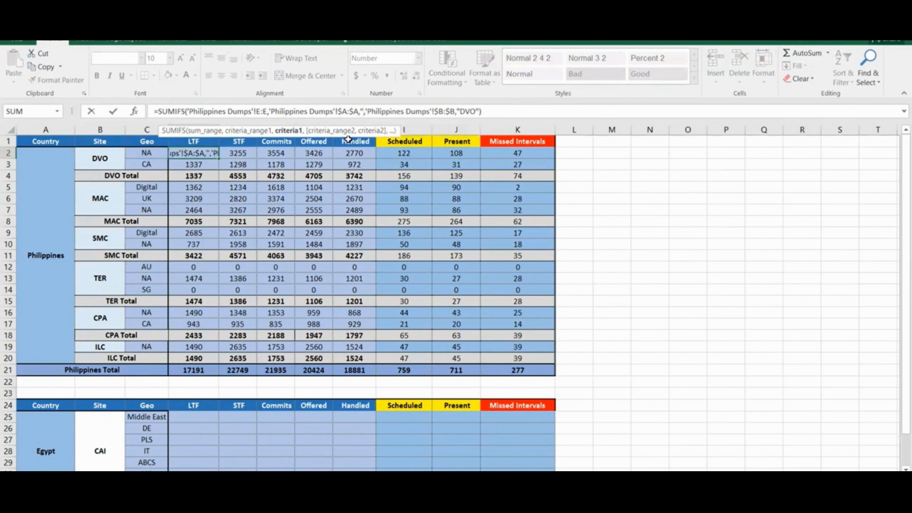
type("\"")
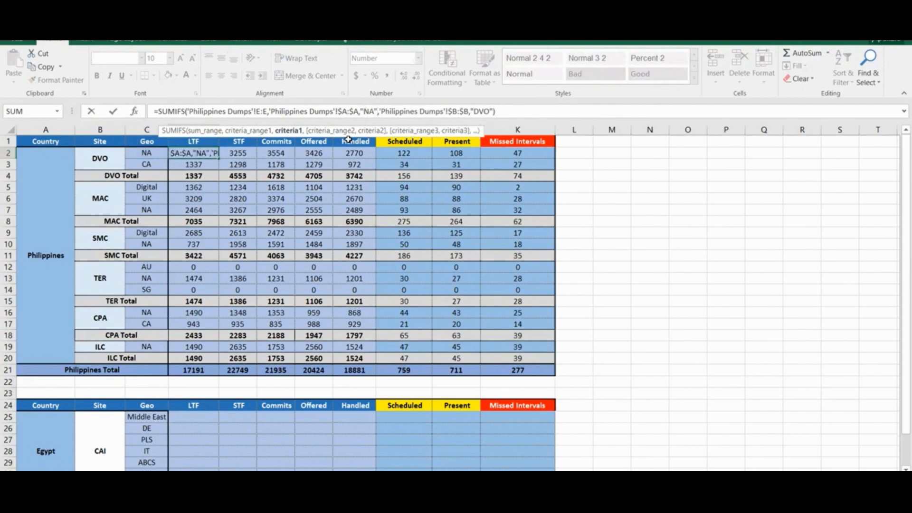
key("Return")
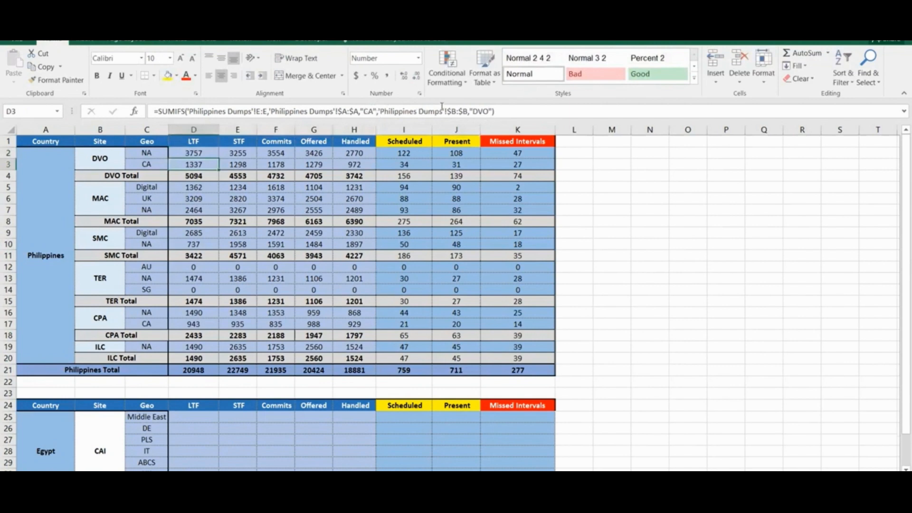
Step: Examine the constant criteria in D3's SUMIFS formula without changing them
left_click(472, 111)
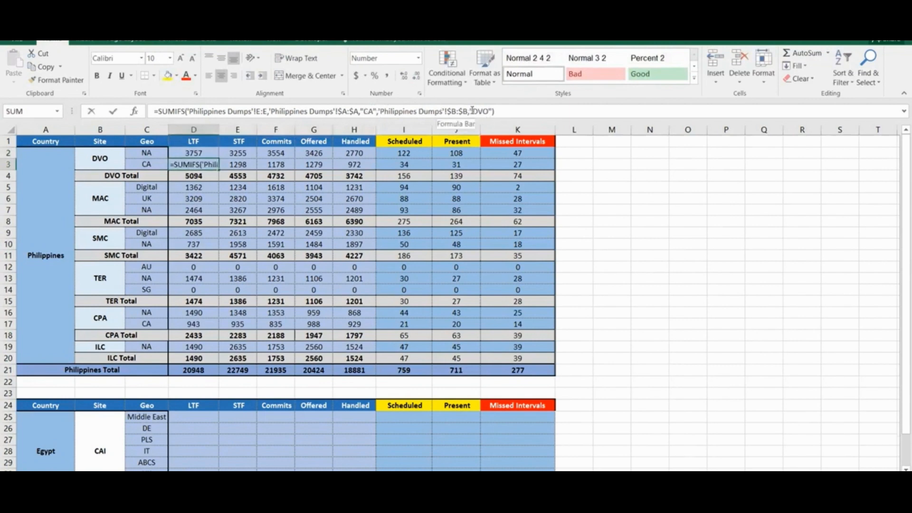
left_click(379, 259)
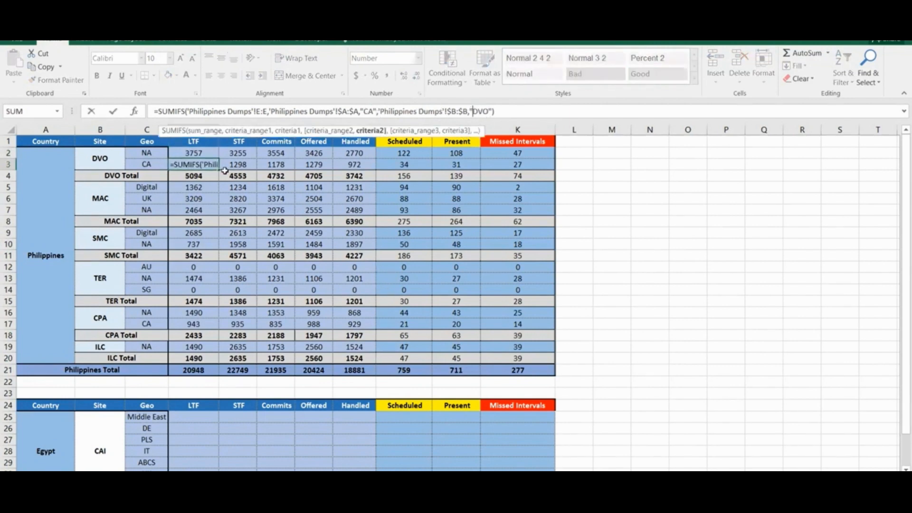
left_click(192, 150)
key("Down")
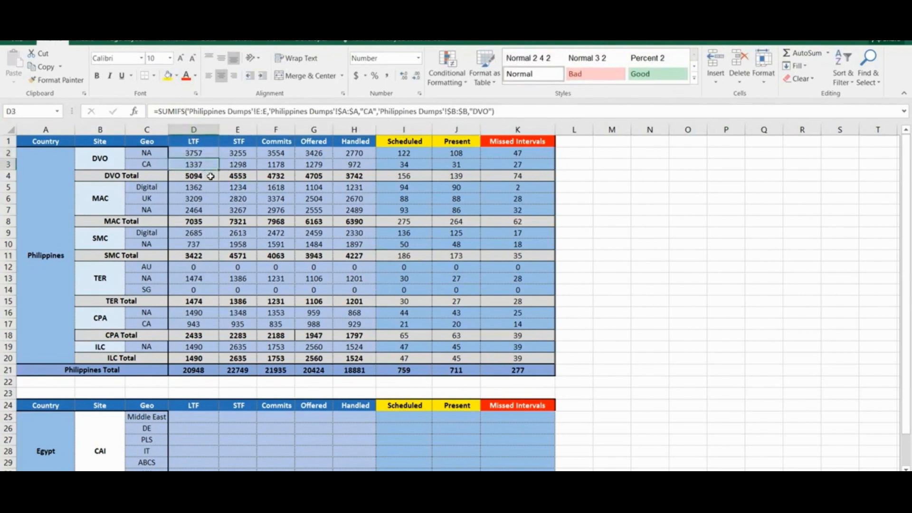
Step: Undo the constant criterion edit in D2 so its SUMIFS formula refers to $C$2 again
left_click(202, 154)
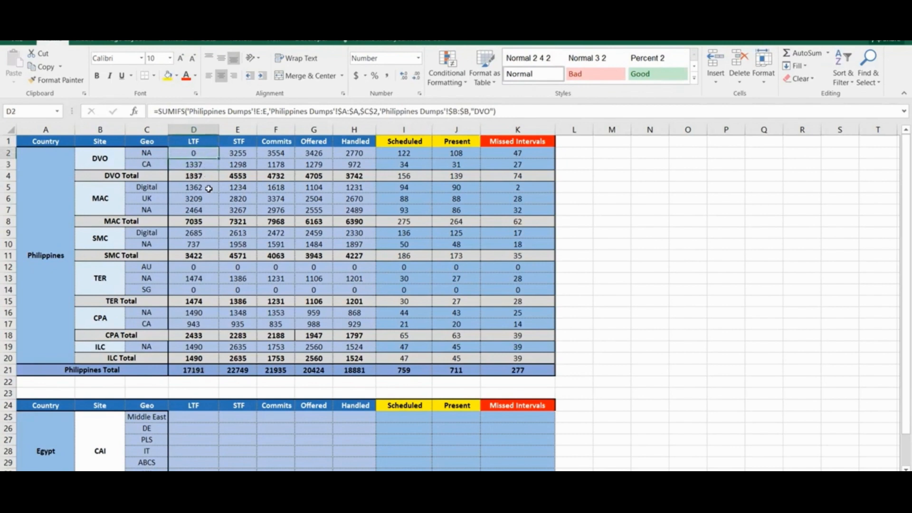
left_click(208, 190)
left_click(205, 155)
Step: Remove the trailing space from the NA entry in C2 and check the CA entry in C3 for one
left_click(155, 155)
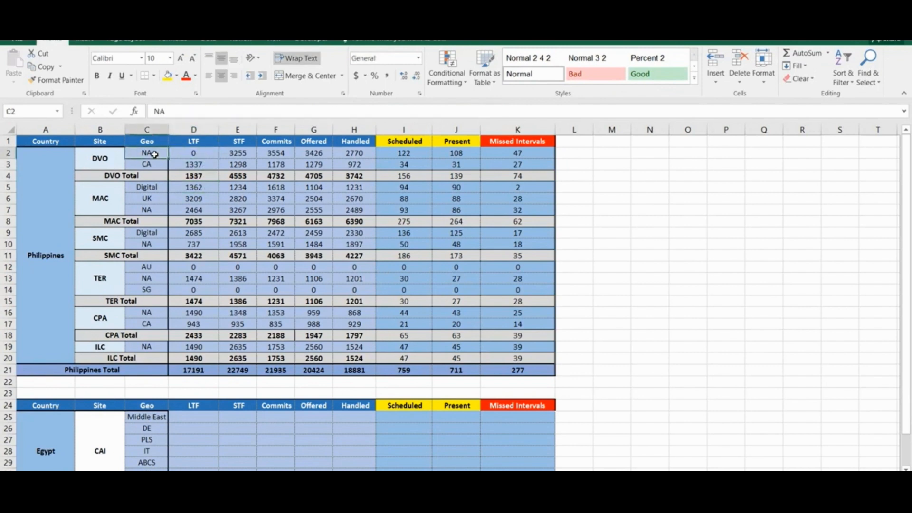
double_click(155, 154)
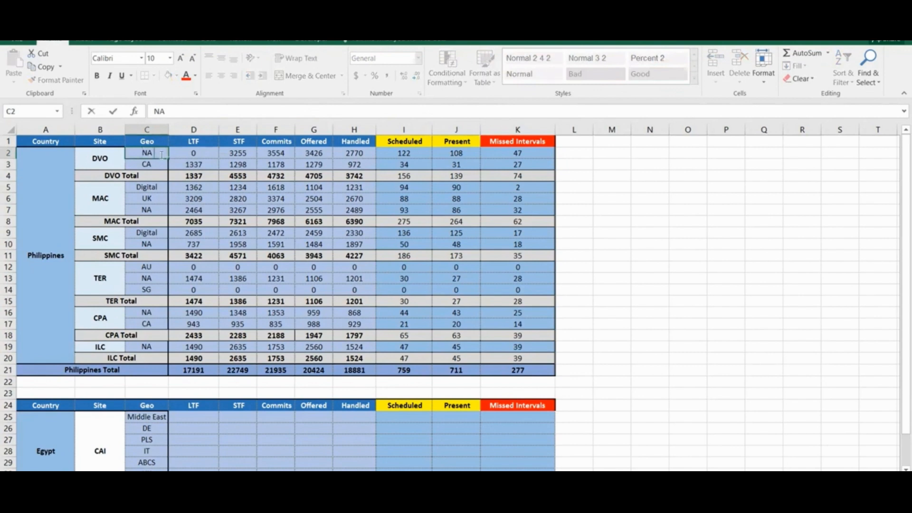
key("Return")
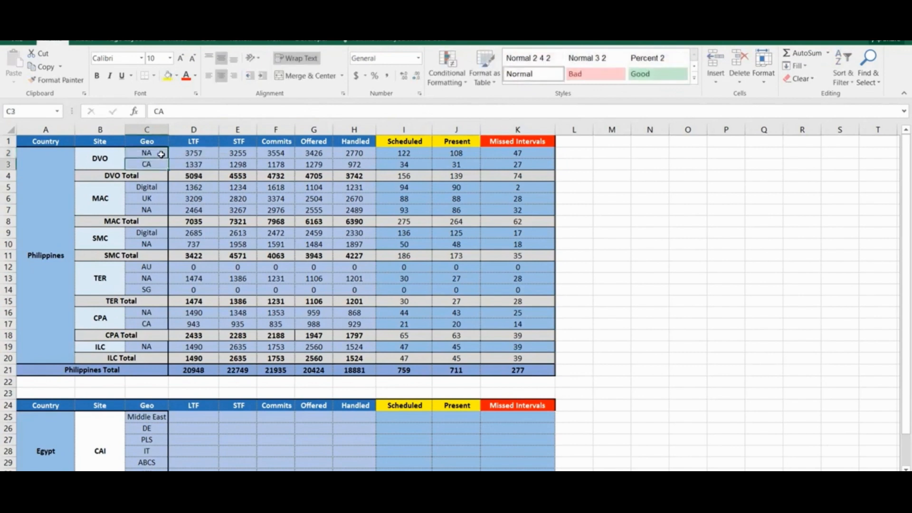
double_click(161, 162)
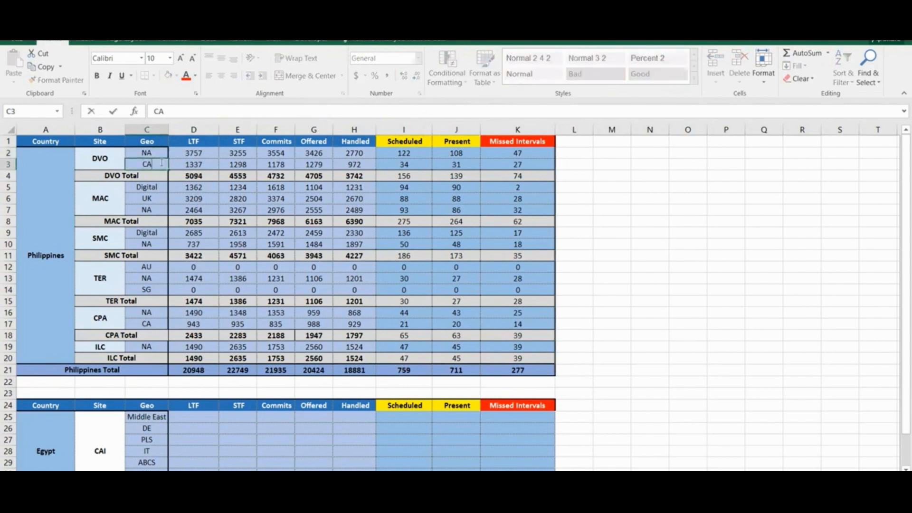
left_click(185, 219)
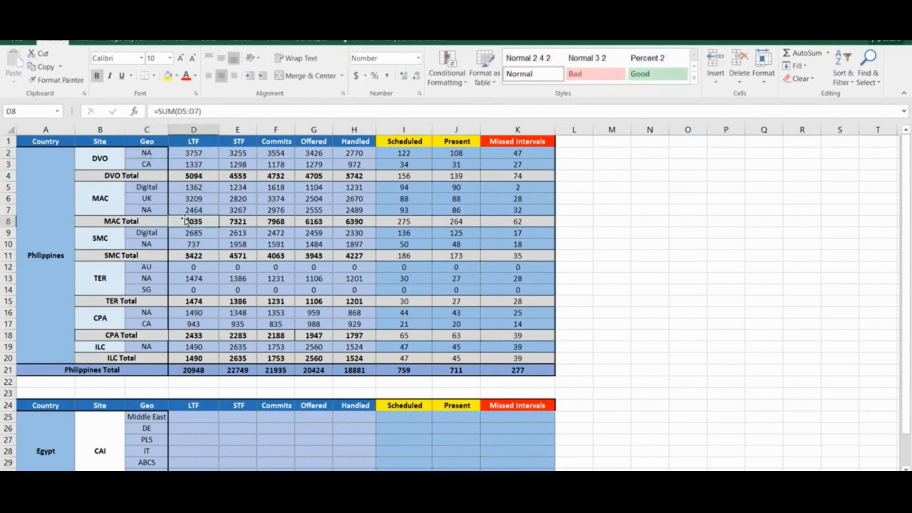
Step: Replace the constant "CA" in D3's SUMIFS formula with the absolute reference $C$3
left_click(196, 154)
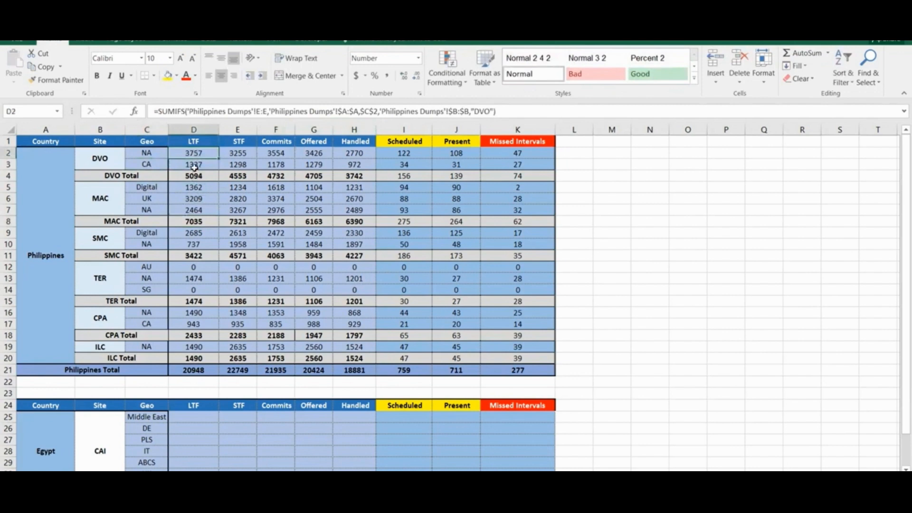
key("Down")
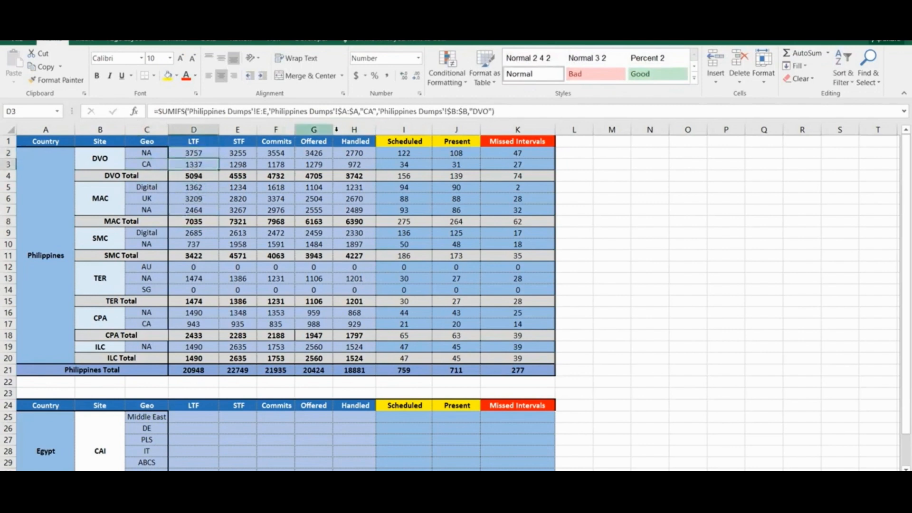
left_click(381, 112)
left_click_drag(381, 112, 364, 112)
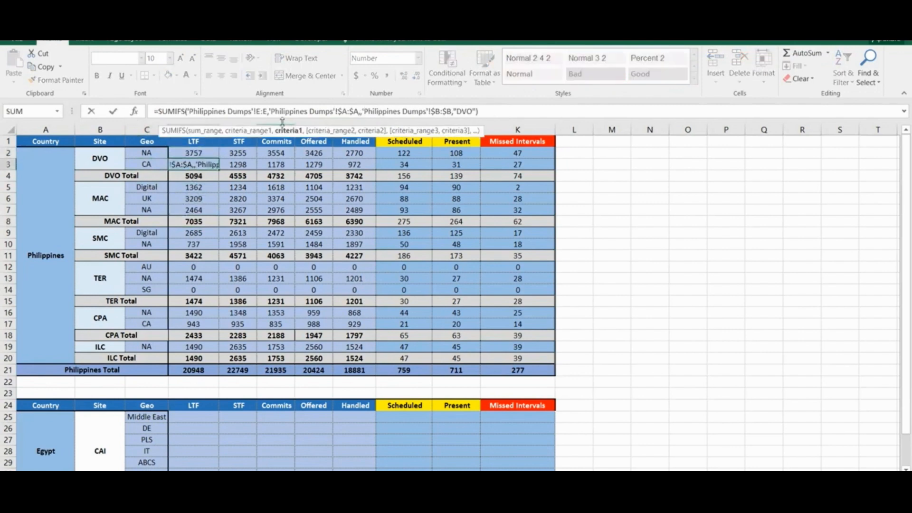
left_click(147, 163)
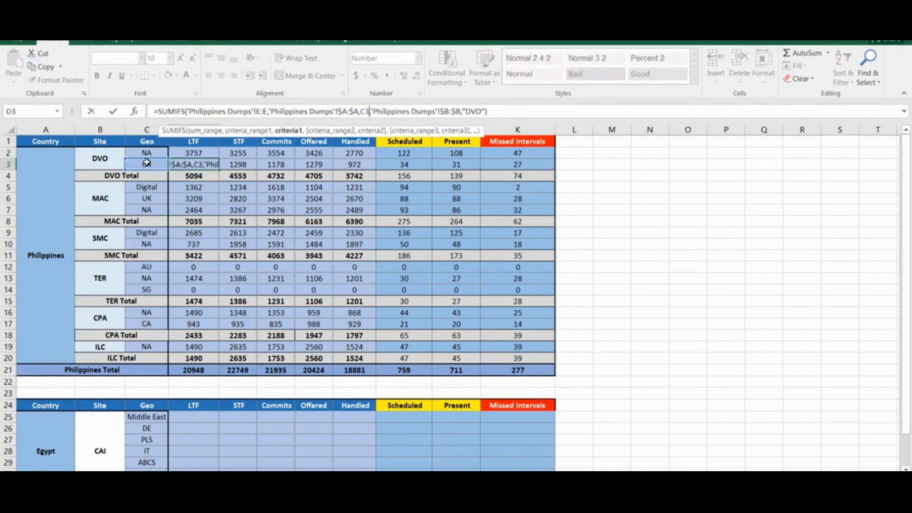
key("F4")
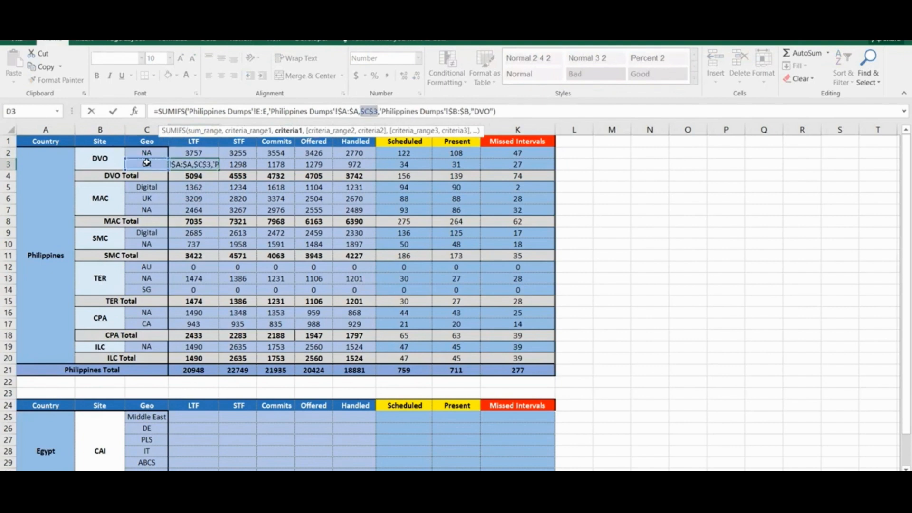
key("Return")
left_click(196, 166)
left_click(204, 154)
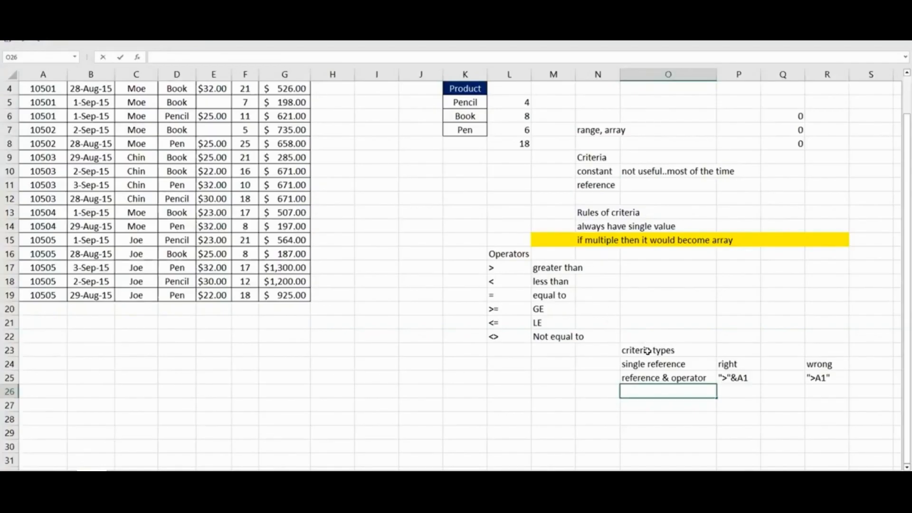
Step: Back in the COUNTIF notes sheet, add the criteria type "text & number" in O26
scroll(647, 351, "down", 2)
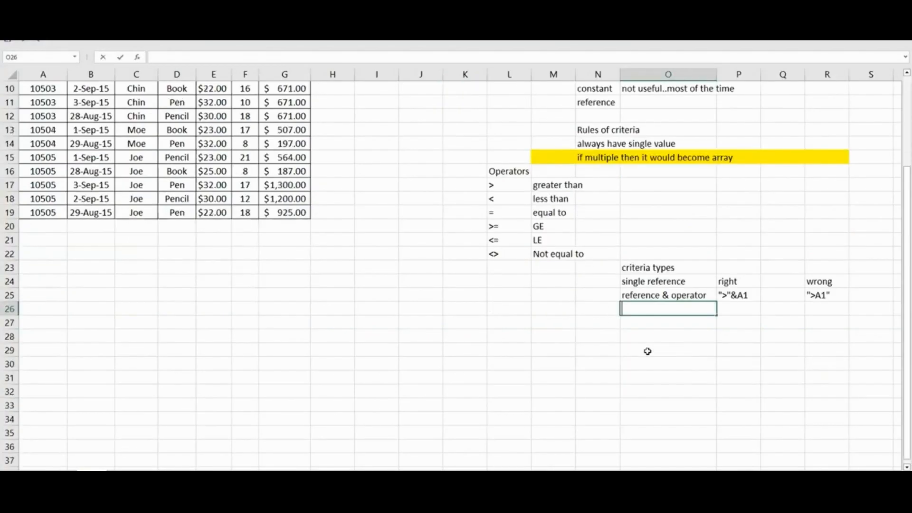
key("Return")
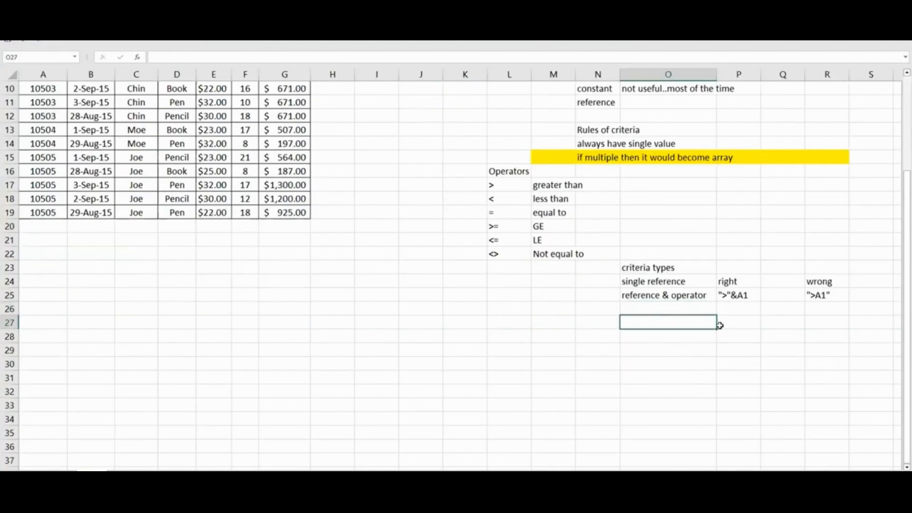
left_click(676, 304)
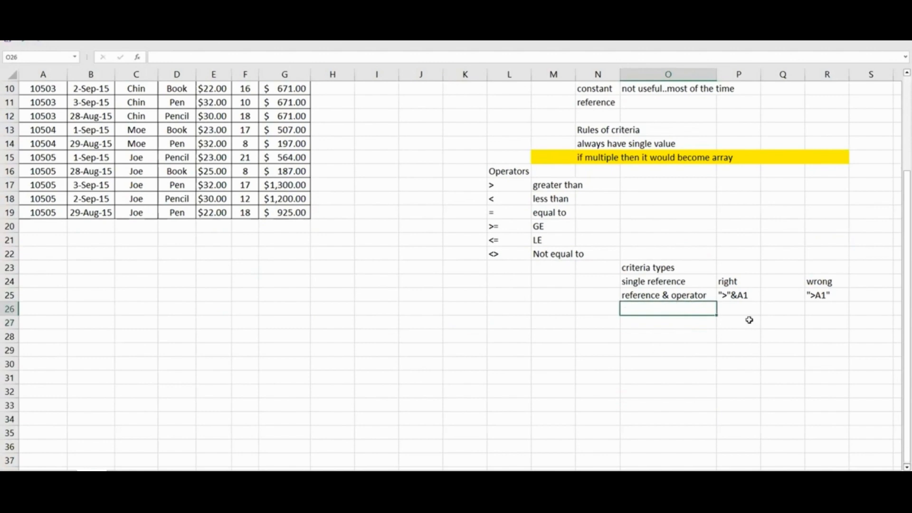
type("text & number")
key("Return")
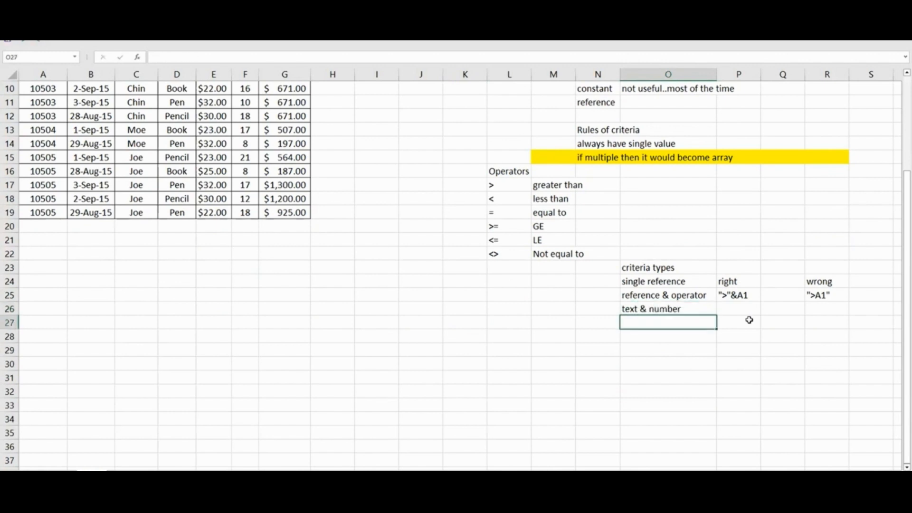
Step: Add the criteria type "text & reference" in O27, below "text & number"
key("Up")
key("F2")
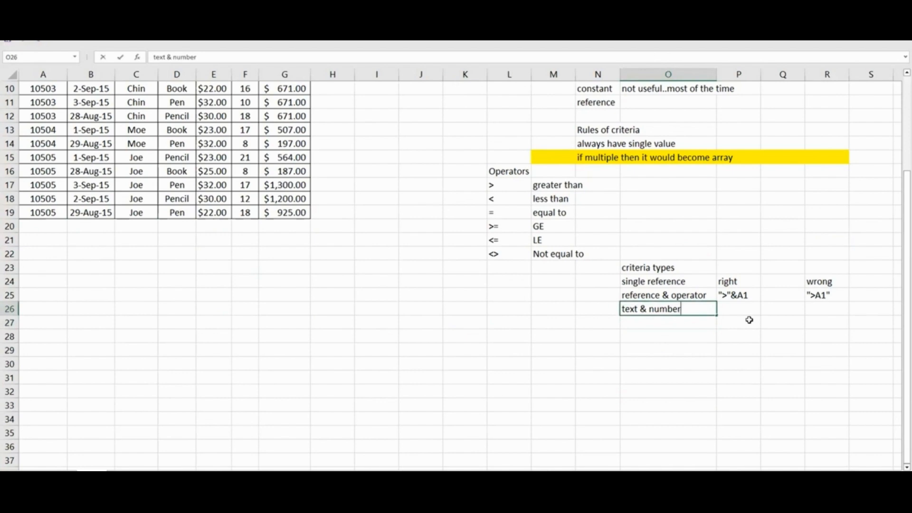
key("Return")
type("text & ")
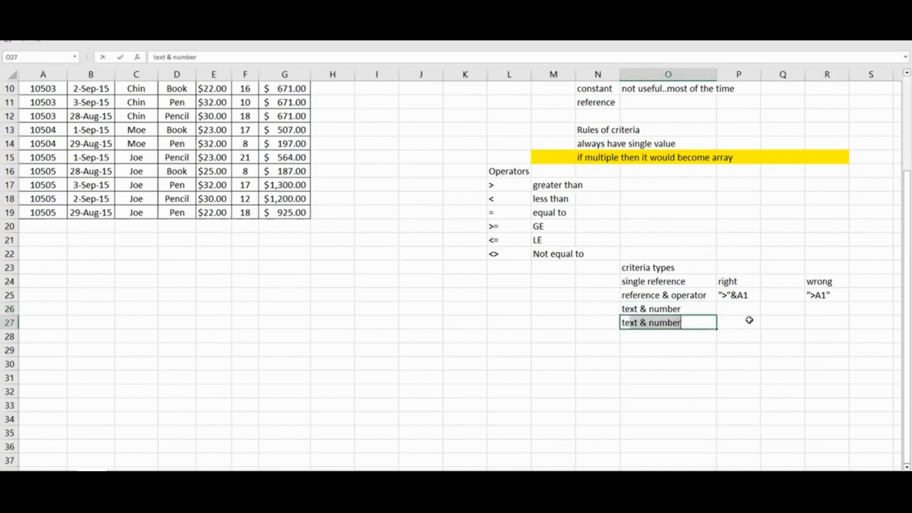
type("reference")
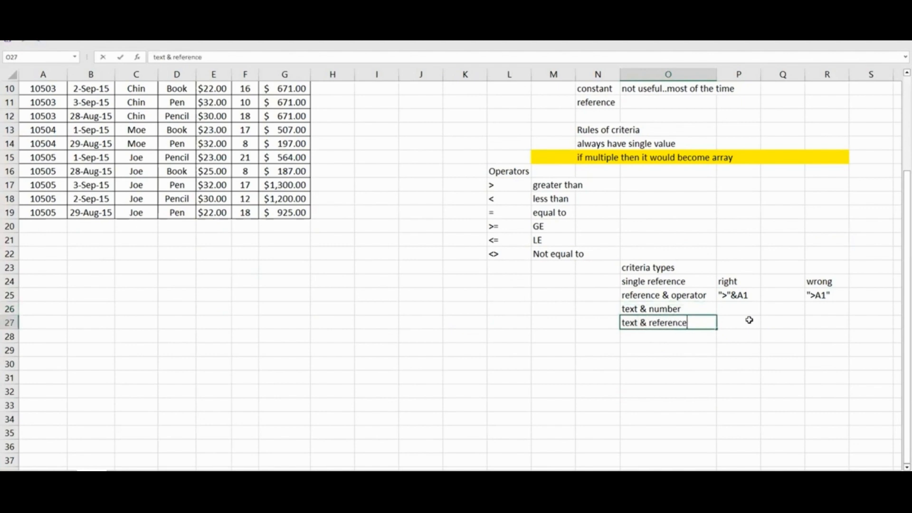
key("Tab")
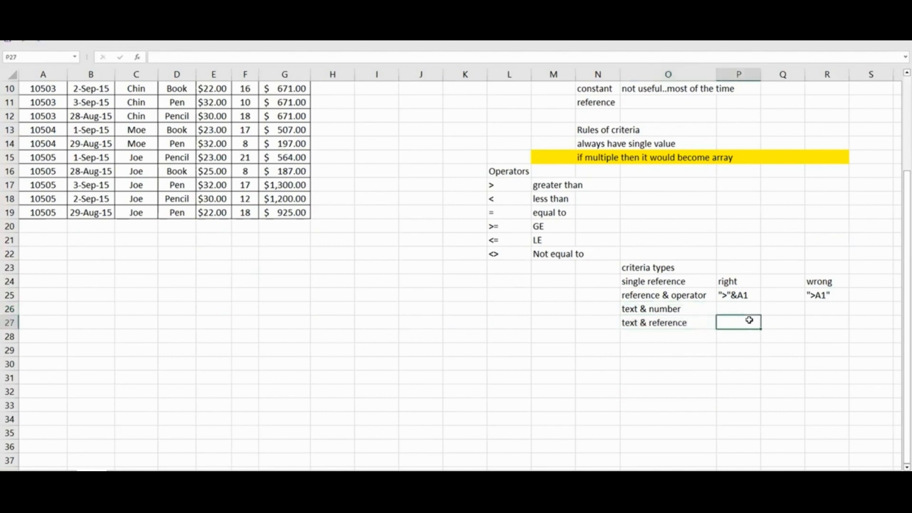
Step: Enter "&" in P26 and P27 as the right joining operator for the two text criteria types
key("Up")
type("&")
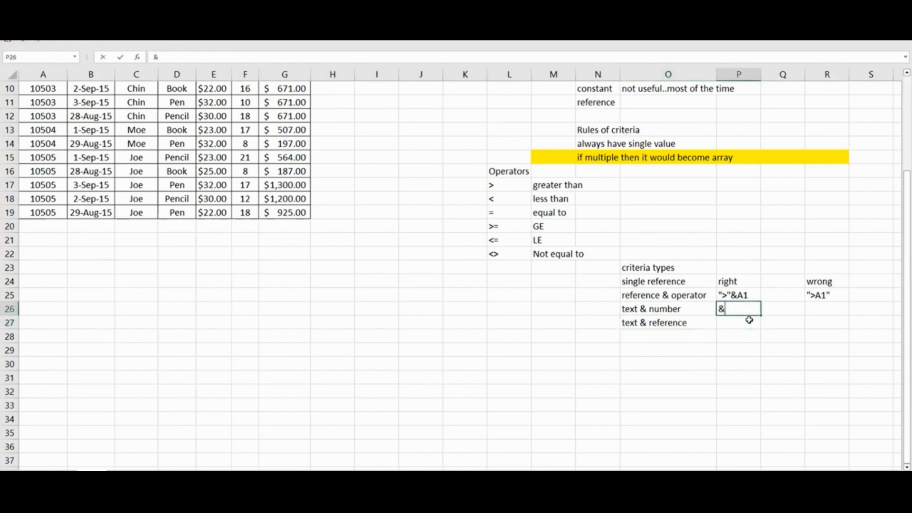
key("Return")
type("&")
key("Return")
Step: Review the criteria types and their right syntax entries in O23:P28
key("Left")
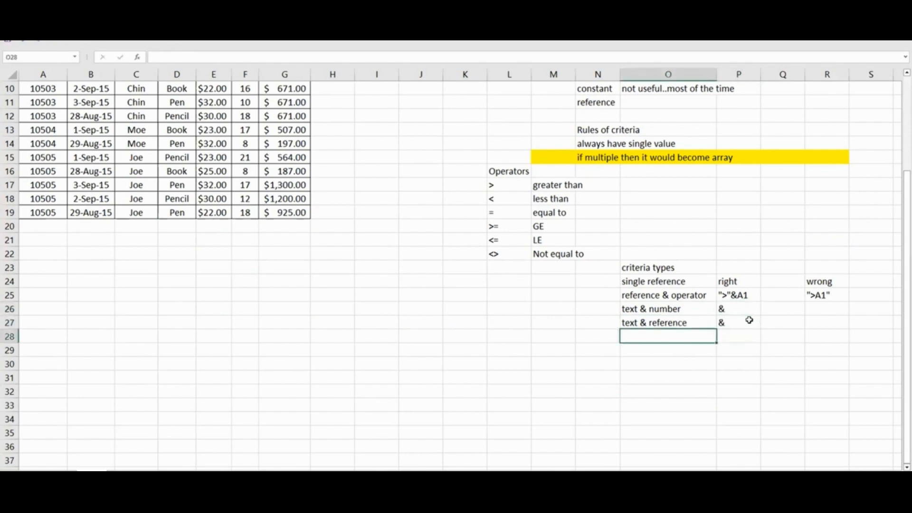
key("shift+Up")
key("shift+Up")
key("shift+Up")
key("shift+Up")
key("shift+Up")
key("shift+Right")
key("shift+Right")
key("shift+Right")
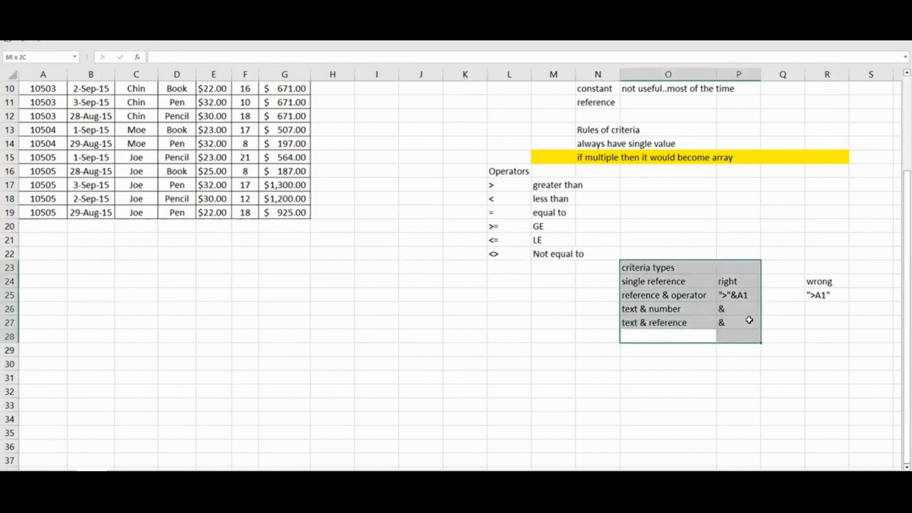
key("Down")
key("Down")
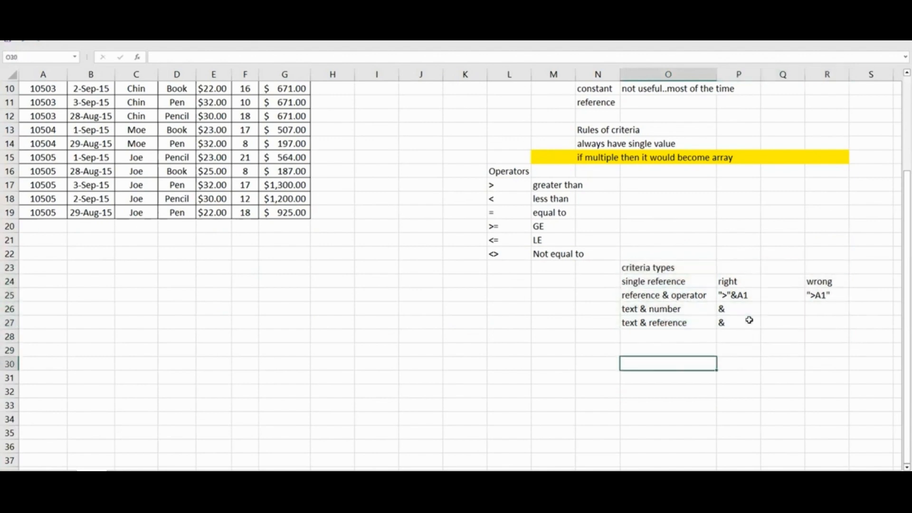
Step: Add the criteria type "operator & number" in O28 with "&" beside it in P28
key("Up")
key("Up")
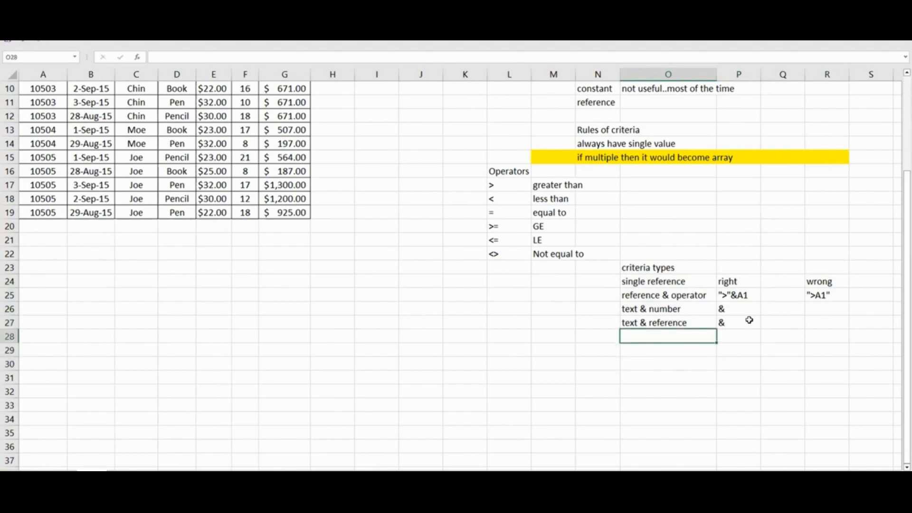
type("r")
key("BackSpace")
key("BackSpace")
type("operator & nu")
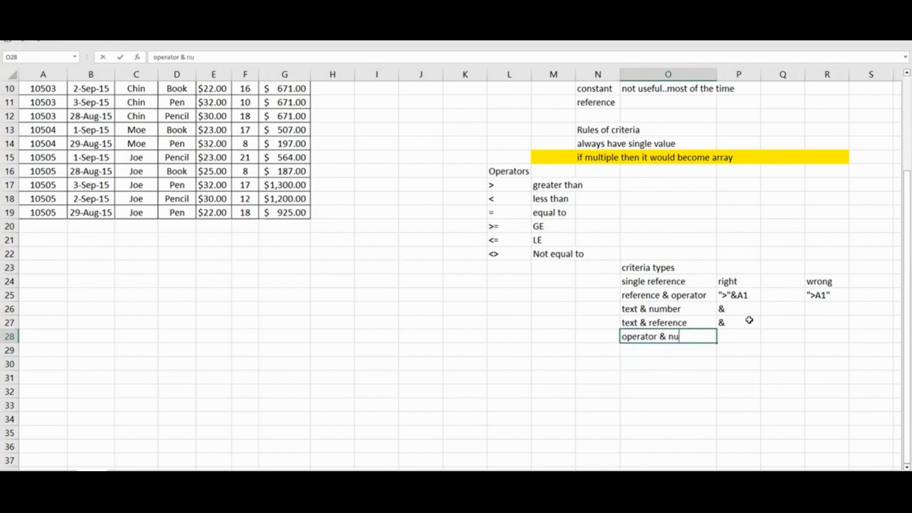
type("mber")
key("Return")
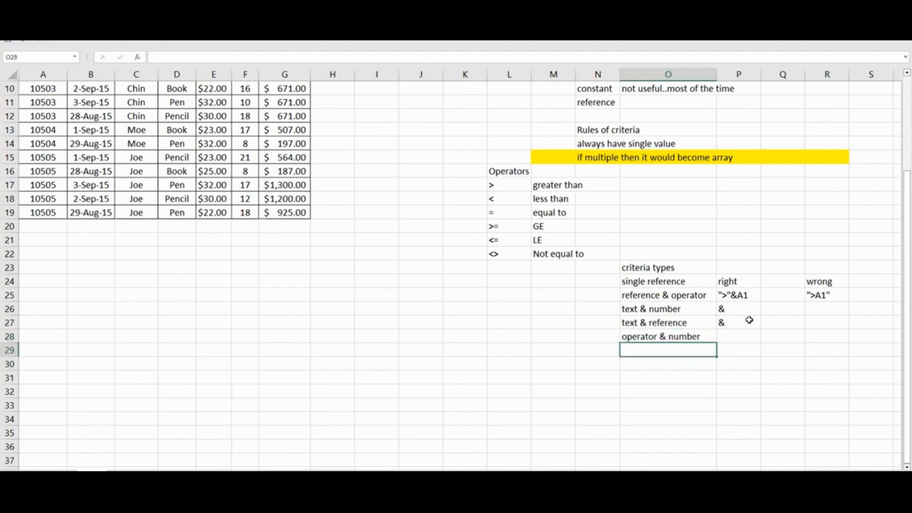
key("Up")
key("Right")
type("&")
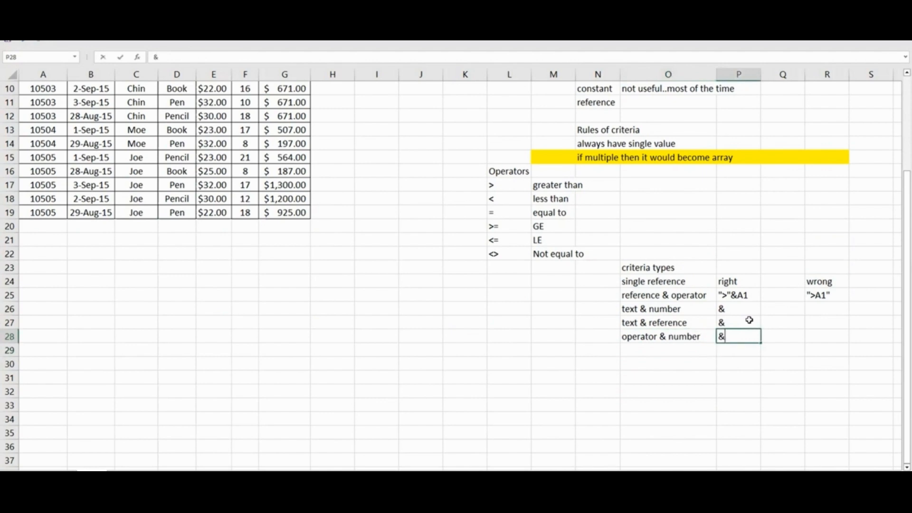
key("Return")
Step: Enter the example ">10" in Q28, including its quotation marks
key("Right")
key("Up")
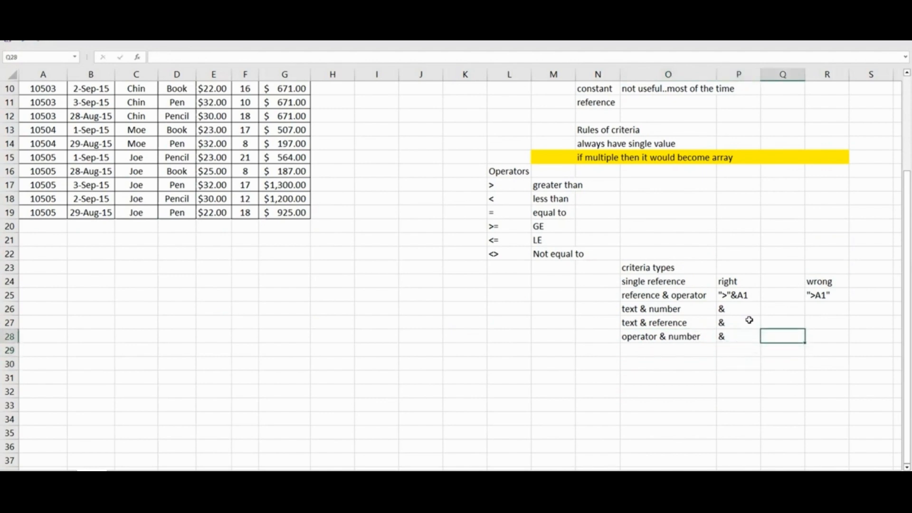
type(">10")
key("Return")
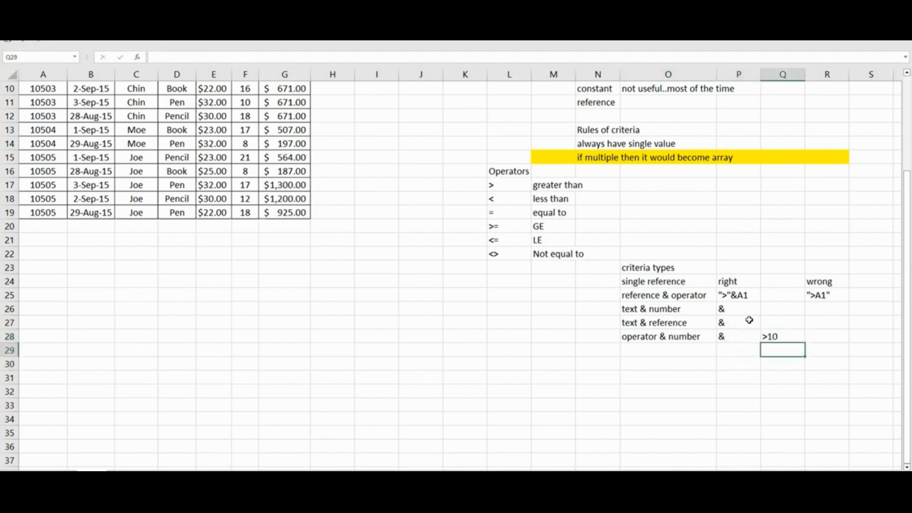
key("Up")
type("\">10\"")
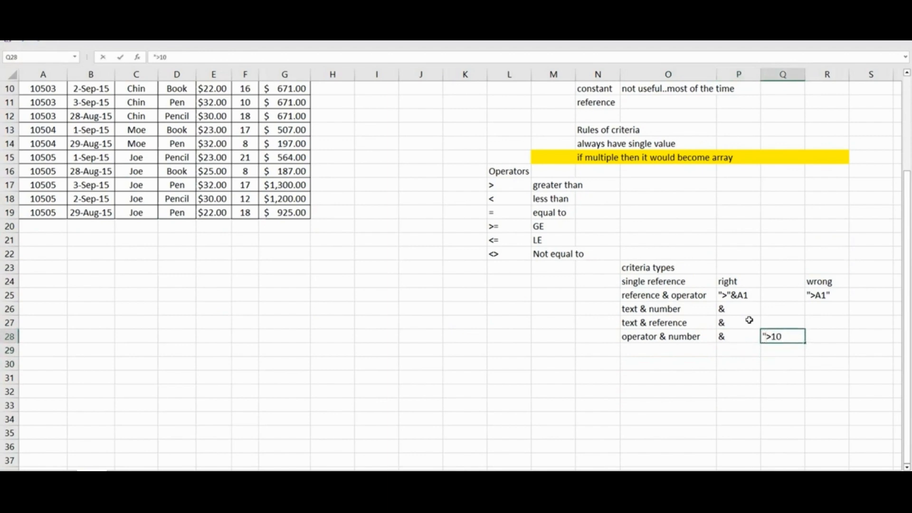
key("Return")
Step: Enter the alternative example ">"&10 in R28, with only the operator in quotation marks
key("Up")
key("Right")
type("\">")
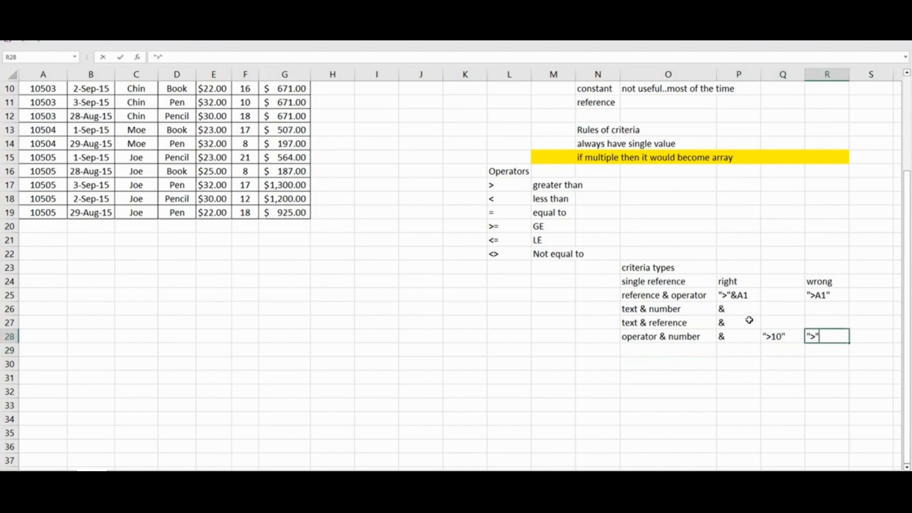
type("\"&10")
key("Up")
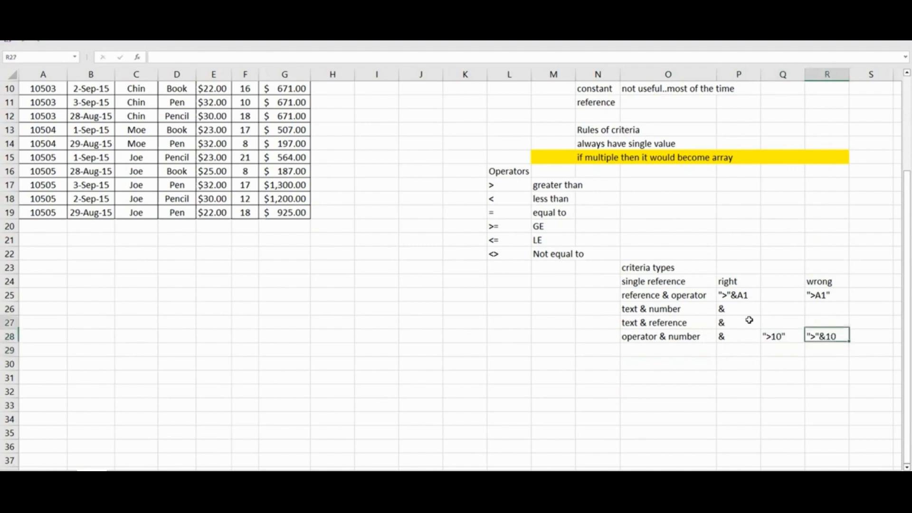
Step: Label both operator and number examples as "right" in Q27 and R27
key("Left")
type("right")
key("Tab")
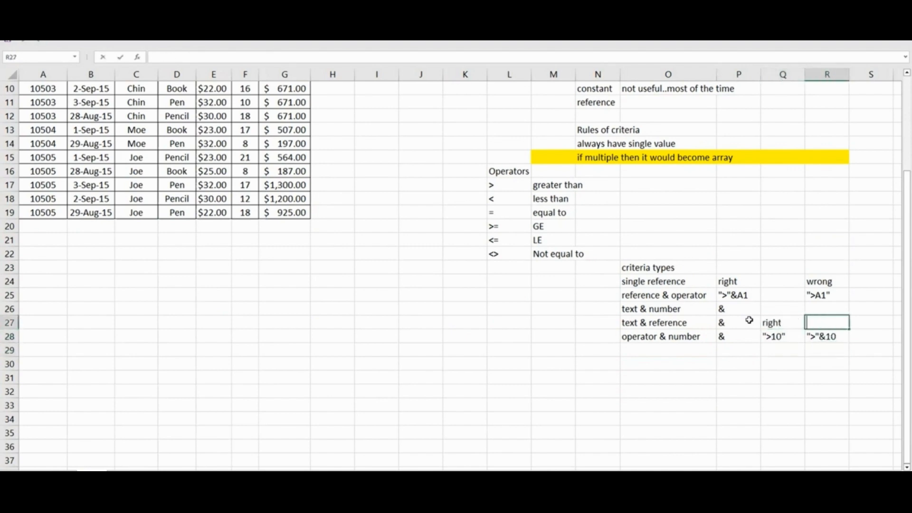
type("righ")
key("Return")
key("Up")
key("Right")
key("F2")
type("t")
key("Return")
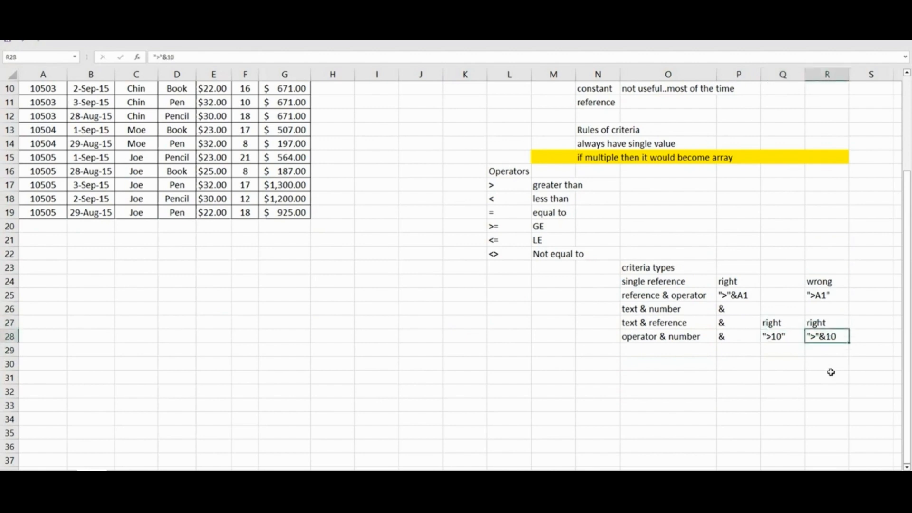
Step: Compare the two operator and number examples in Q28 and R28, and review the whole criteria types table
double_click(833, 336)
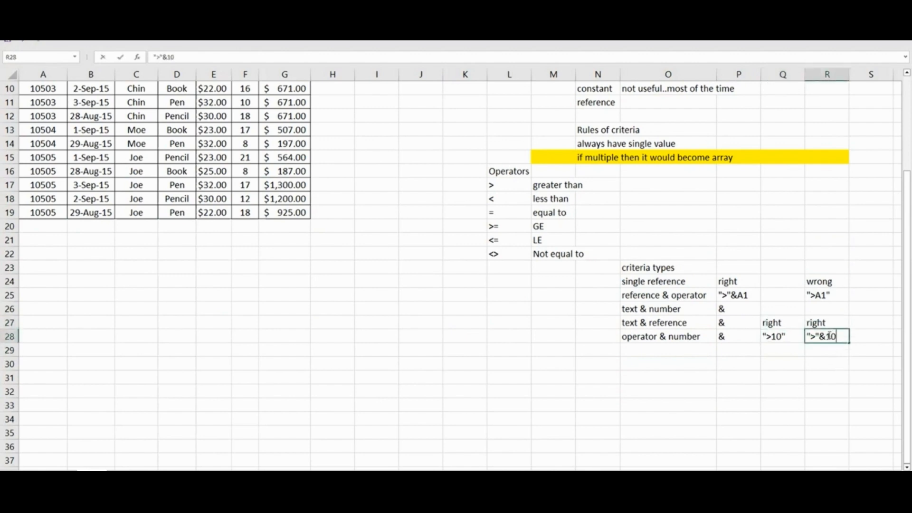
left_click(776, 337)
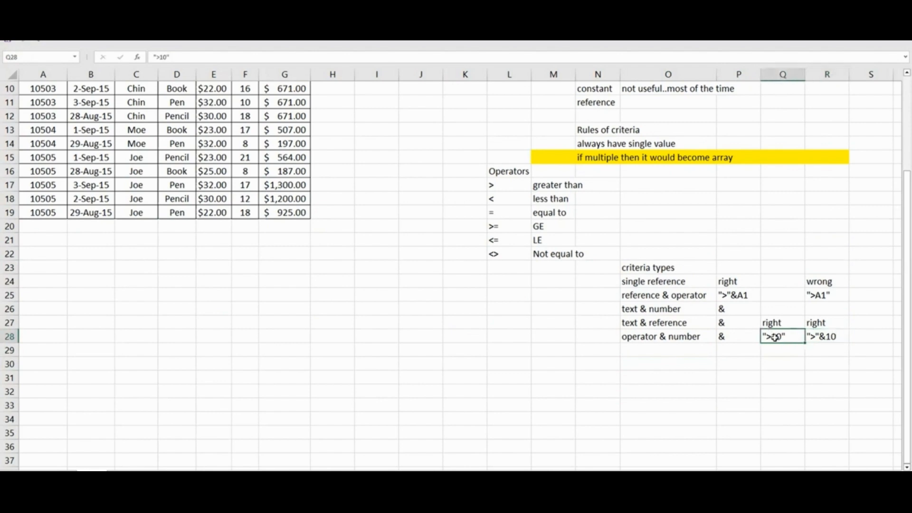
left_click(843, 339)
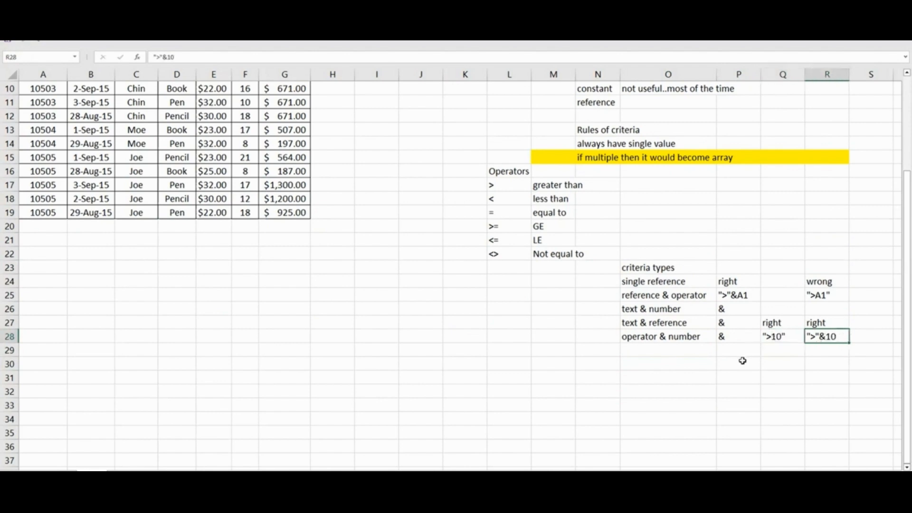
left_click_drag(658, 268, 849, 352)
left_click(757, 382)
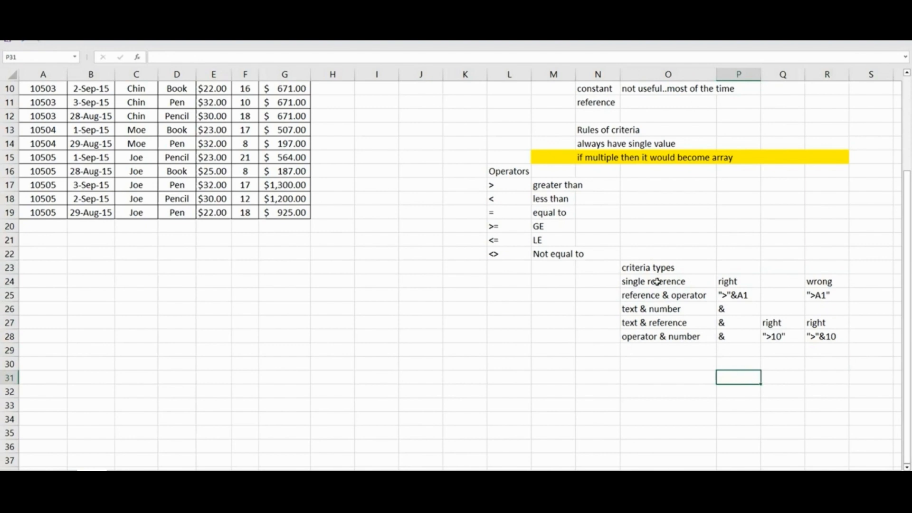
left_click_drag(657, 281, 822, 337)
left_click(714, 367)
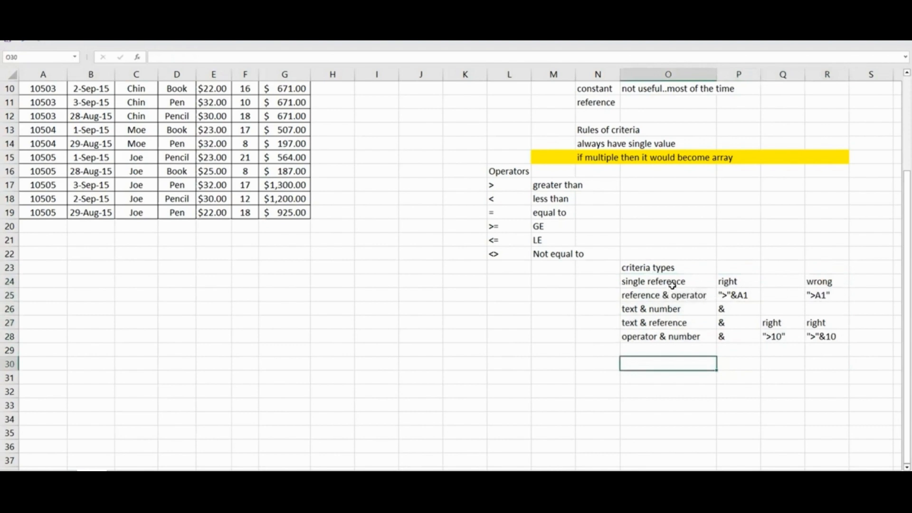
Step: Move the "criteria types" heading and "single reference" entry up one row to O22:O23
left_click_drag(665, 269, 665, 270)
key("ctrl+x")
key("Up")
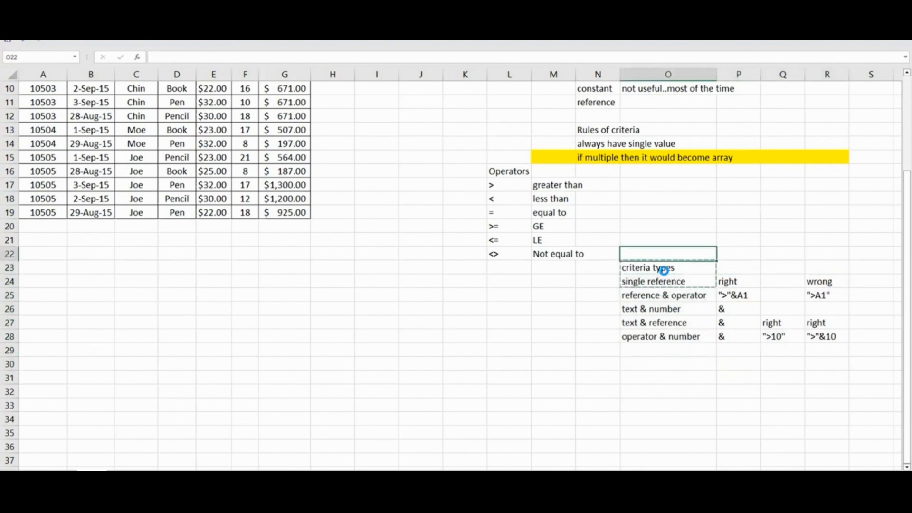
key("ctrl+v")
key("Down")
key("Down")
key("Down")
key("Right")
key("Up")
key("shift+Down")
key("Left")
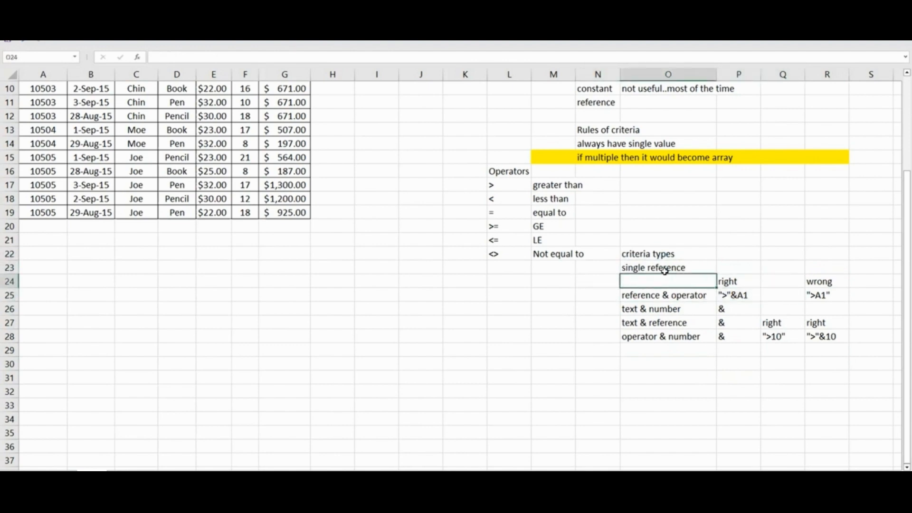
Step: Inspect the $K5 criteria argument in L5's COUNTIF formula as an example of the single reference type in O23
scroll(570, 237, "up", 3)
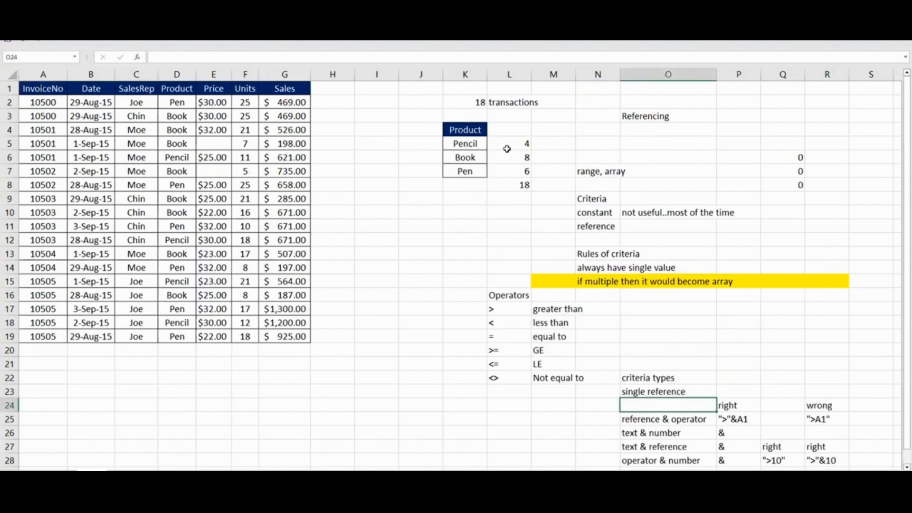
left_click(521, 147)
double_click(522, 147)
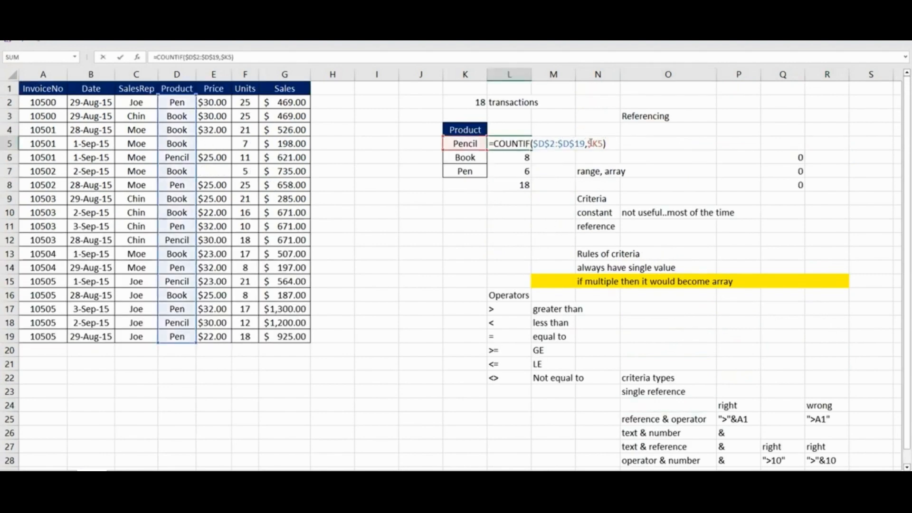
left_click_drag(588, 144, 604, 158)
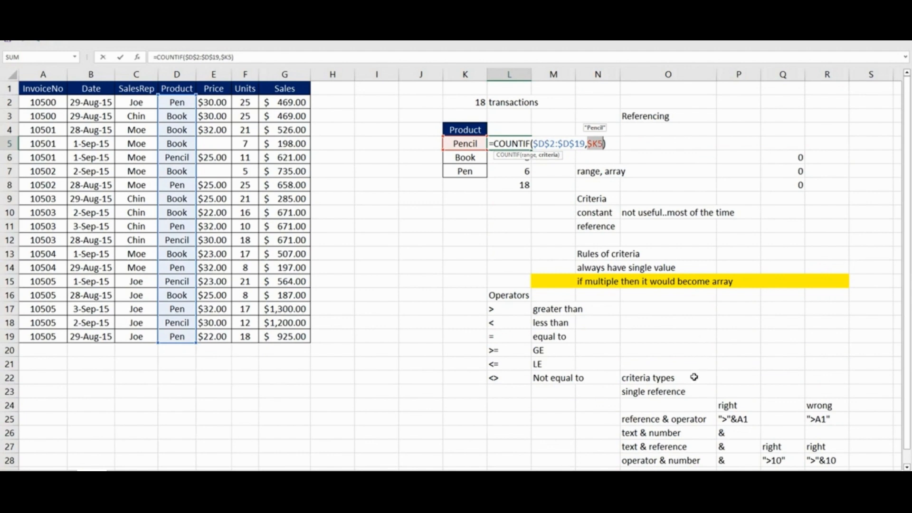
left_click(679, 391)
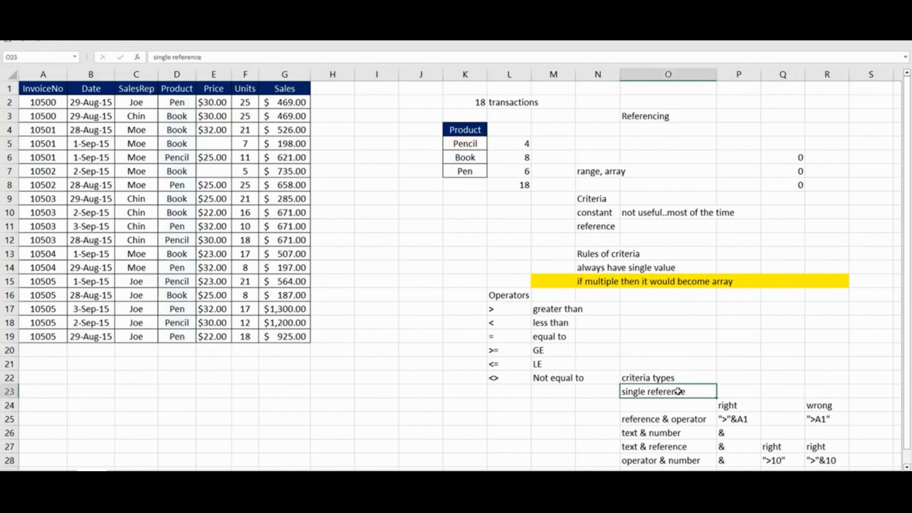
Step: Review the combined criteria types in O25:O28 with their syntax in P25:P28, and select the Sales values in G2:G19
scroll(679, 391, "down", 1)
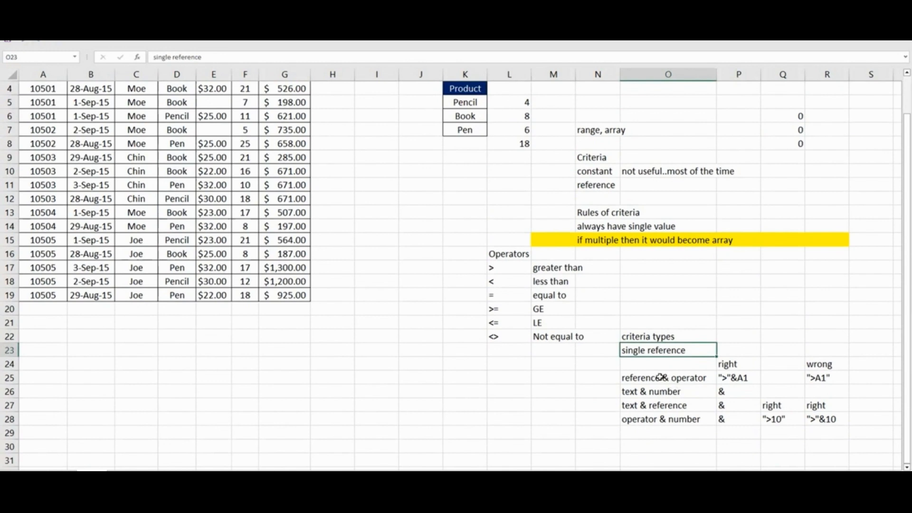
left_click_drag(660, 378, 660, 418)
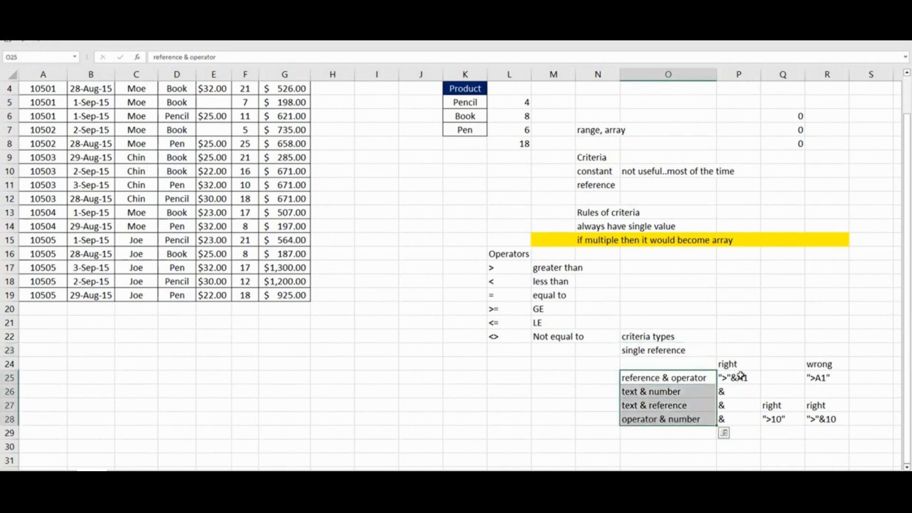
left_click_drag(740, 376, 739, 418)
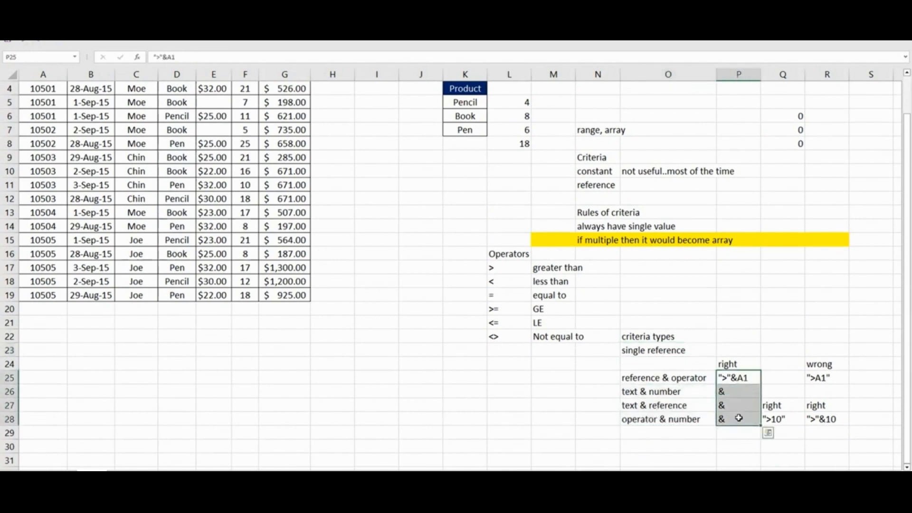
scroll(380, 316, "up", 1)
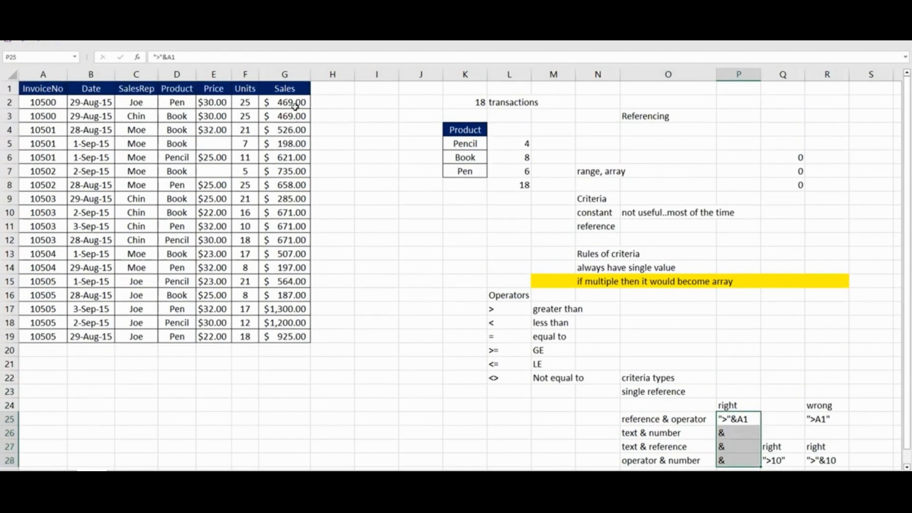
left_click_drag(292, 102, 288, 336)
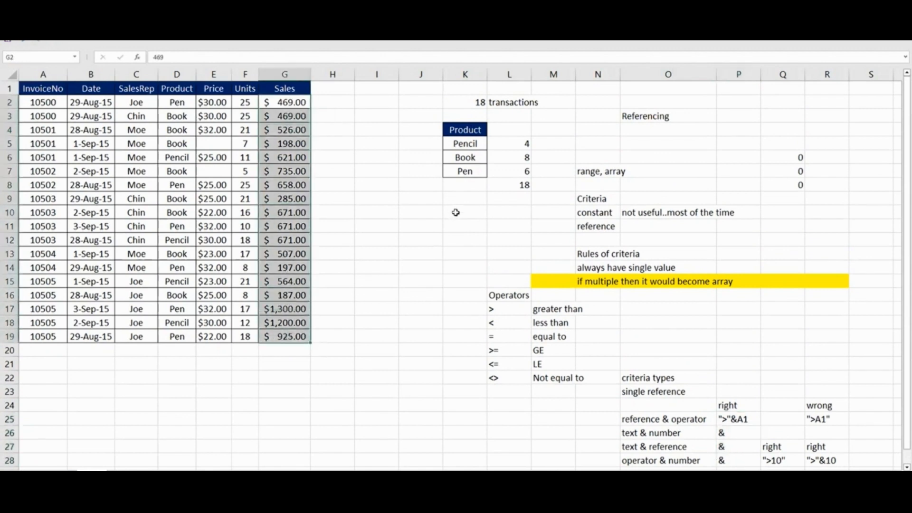
Step: Start a COUNTIF formula in I11 with the Sales values G2:G19 as an absolute range
left_click(387, 212)
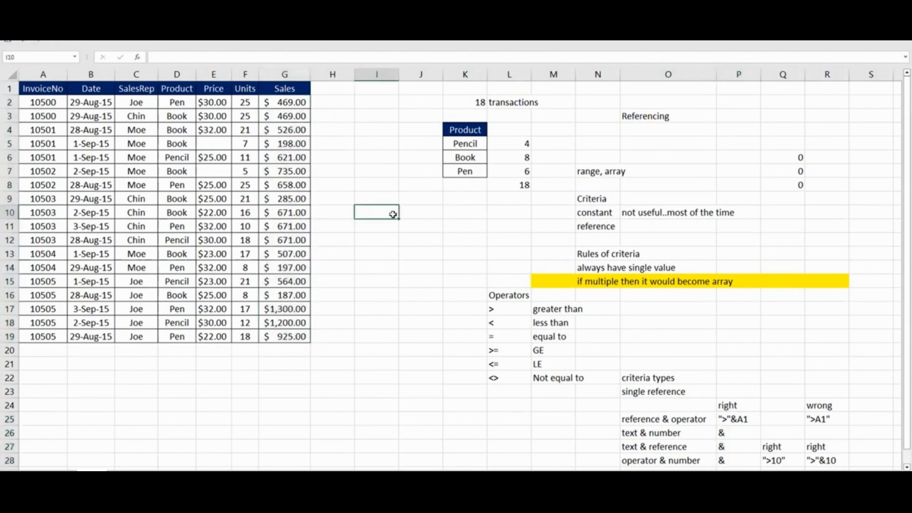
key("Down")
key("Down")
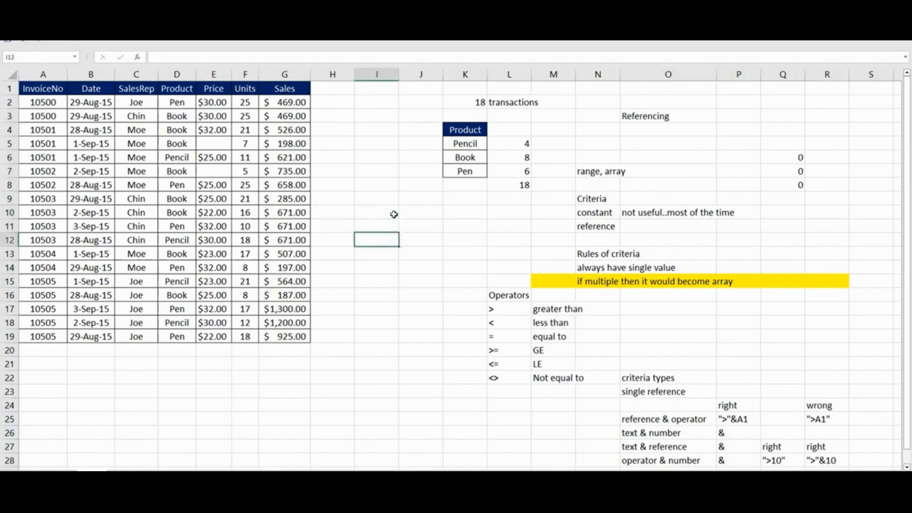
key("Right")
key("Left")
key("Up")
key("Right")
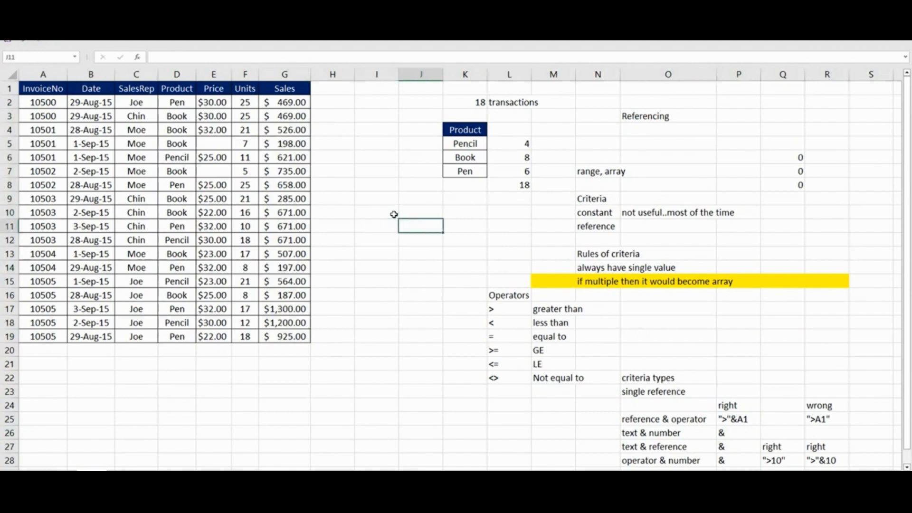
key("Left")
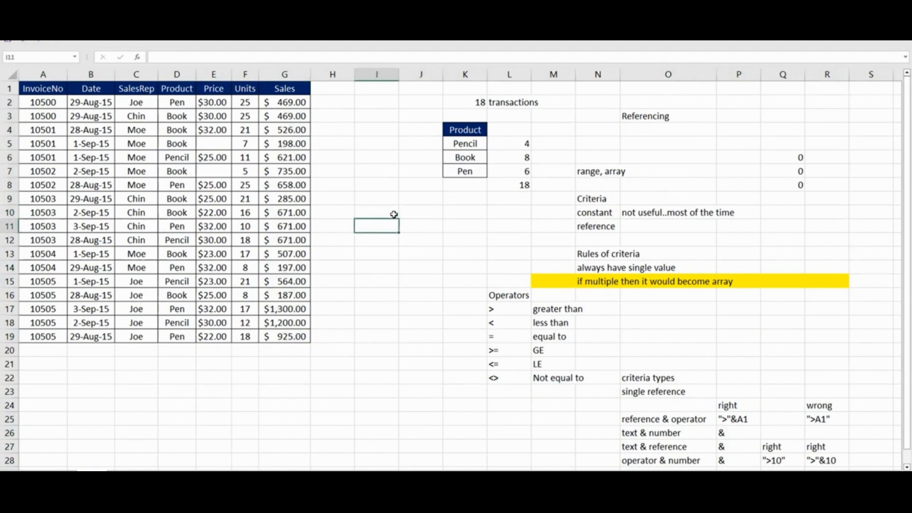
type("=cou")
key("Down")
key("Down")
key("Down")
key("Tab")
key("Left")
key("Left")
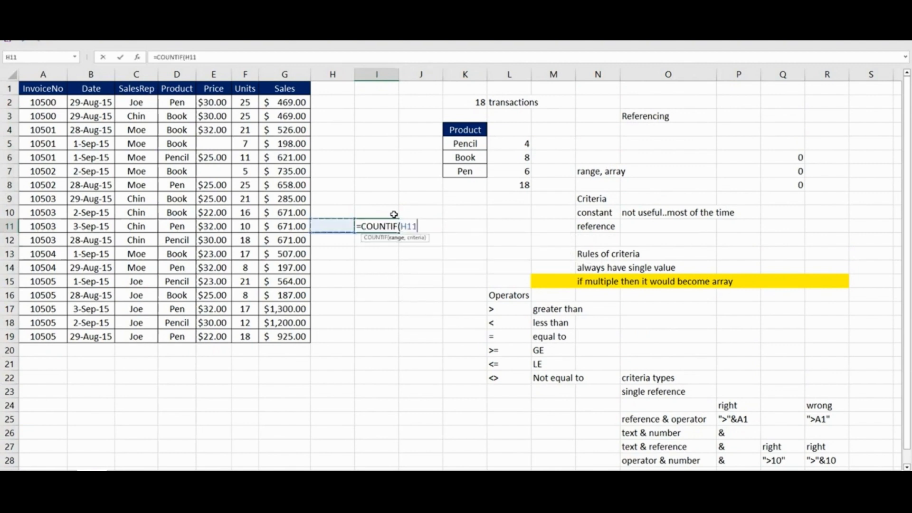
key("ctrl+Up")
key("Down")
key("ctrl+shift+Down")
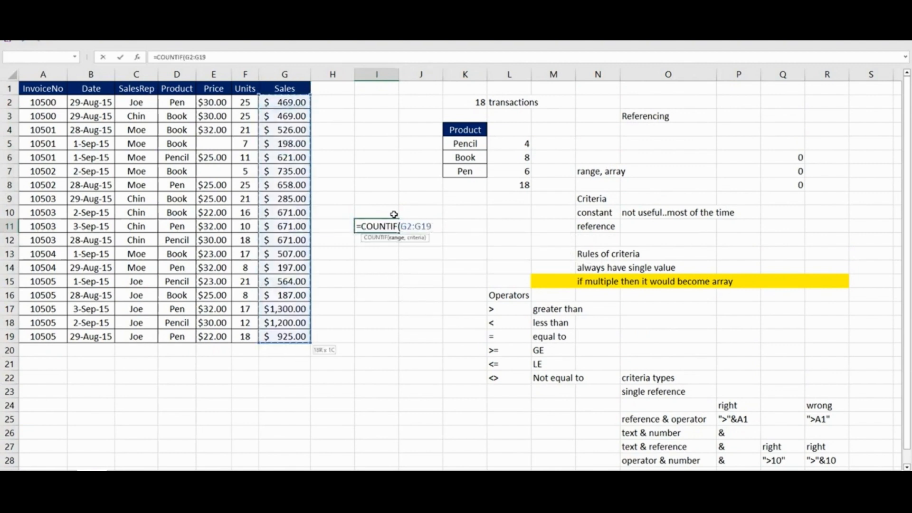
key("F4")
type(",")
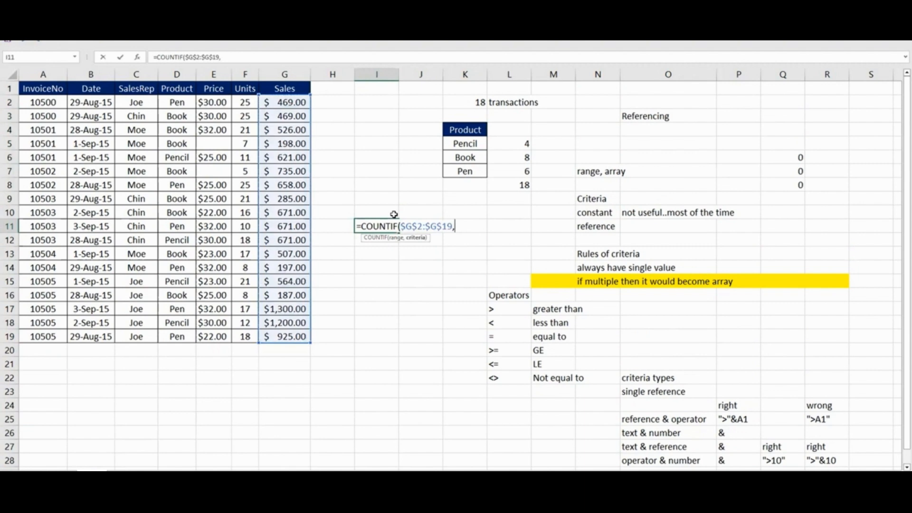
Step: Give I11's COUNTIF formula the criterion ">500" and highlight its operator inside the quotation marks
type("\">500\")")
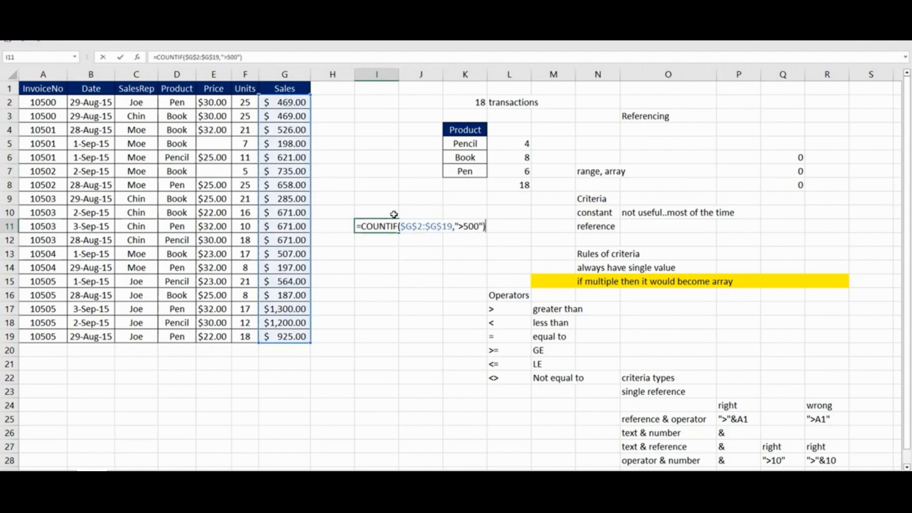
scroll(659, 339, "down", 1)
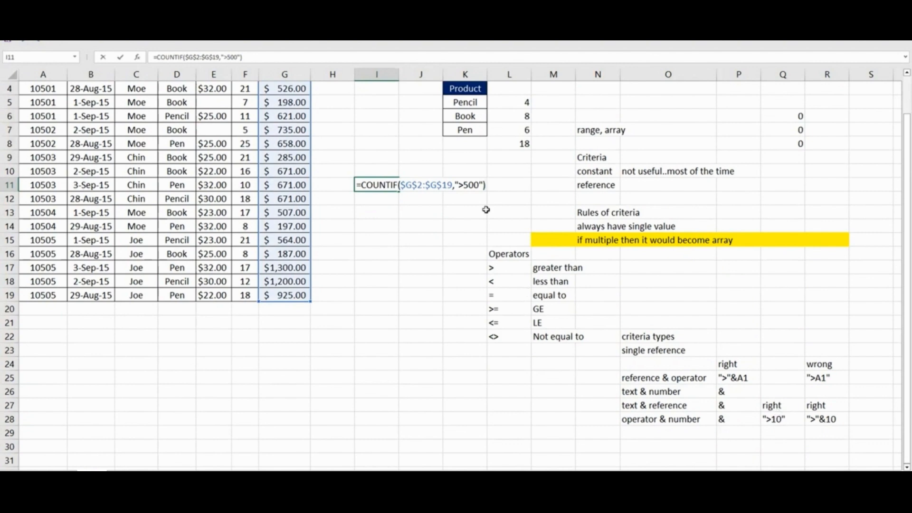
left_click(460, 185)
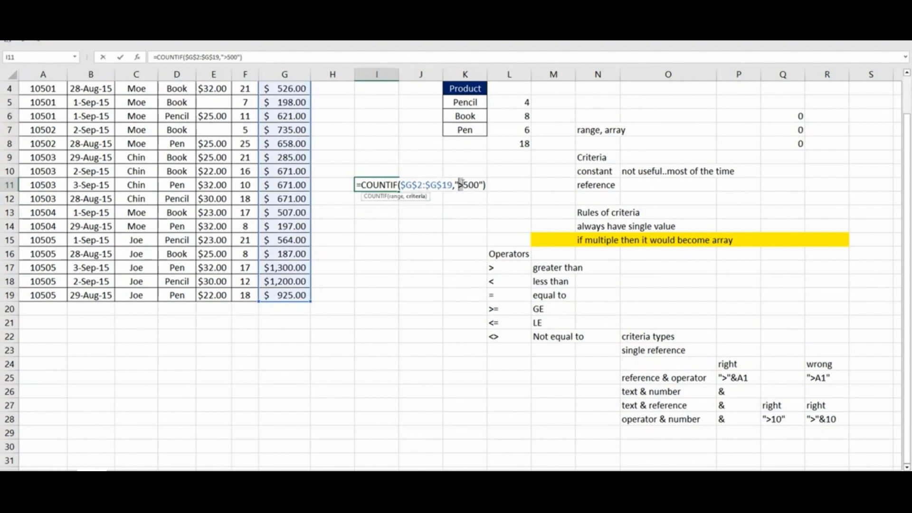
double_click(460, 185)
mouse_move(465, 185)
left_mouse_down()
mouse_move(479, 185)
mouse_move(458, 185)
left_mouse_up()
left_click(483, 185)
Step: Replace the criterion in I11's COUNTIF formula with the plain number 500 and commit the formula
key("BackSpace")
key("BackSpace")
key("BackSpace")
key("BackSpace")
key("BackSpace")
key("BackSpace")
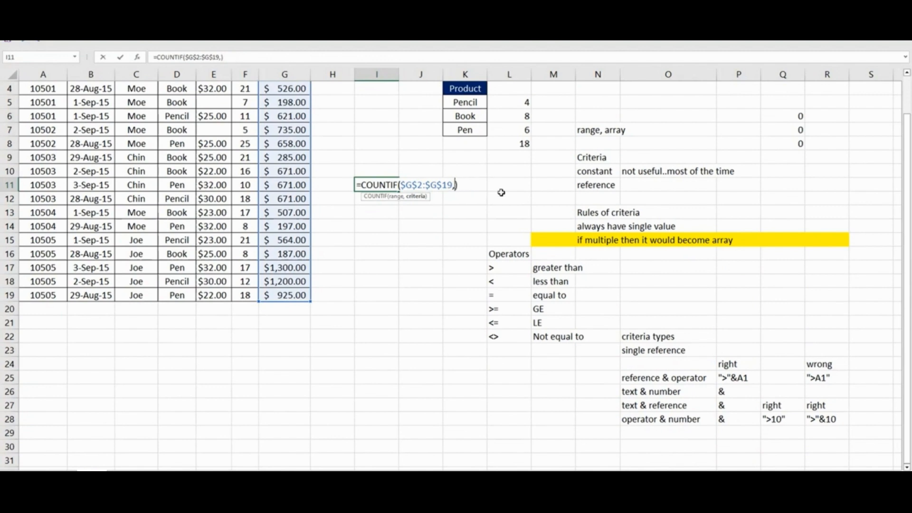
type("500")
key("Return")
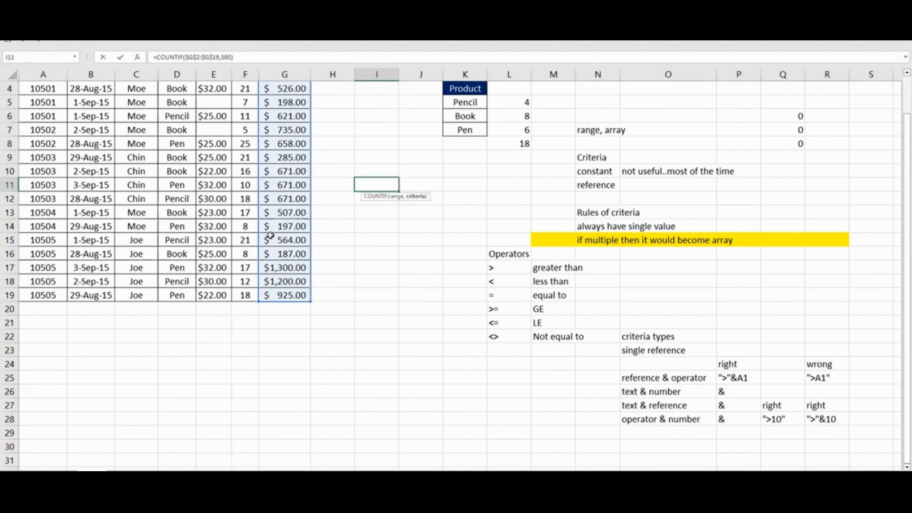
scroll(270, 235, "up", 1)
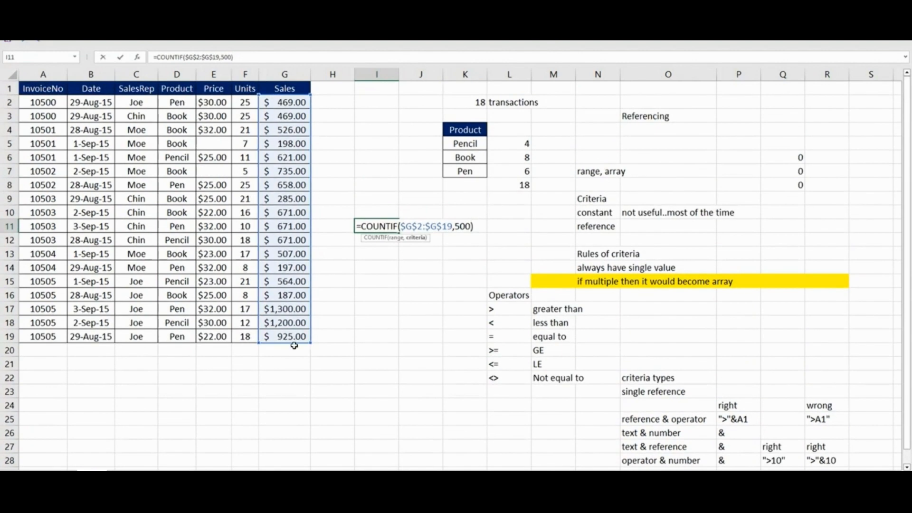
key("Return")
key("Up")
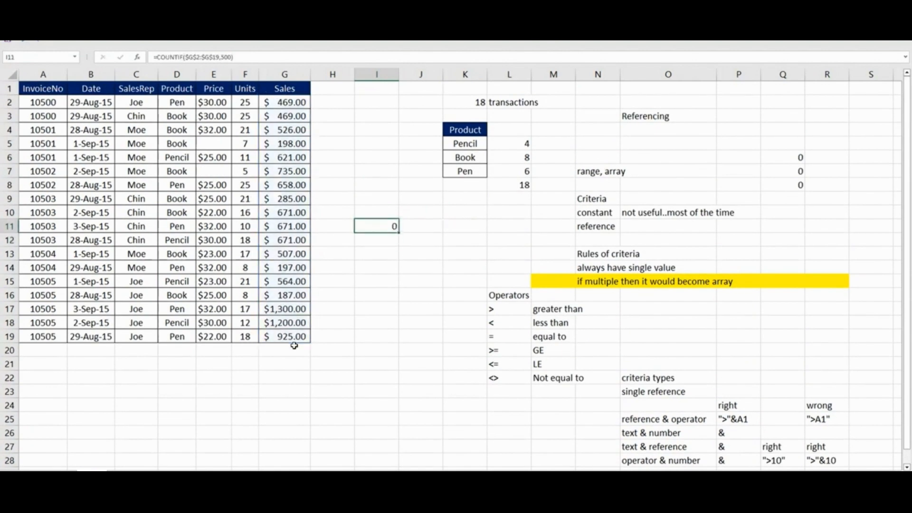
Step: Try to use >500 without quotation marks as the criterion in I11's COUNTIF formula
key("F2")
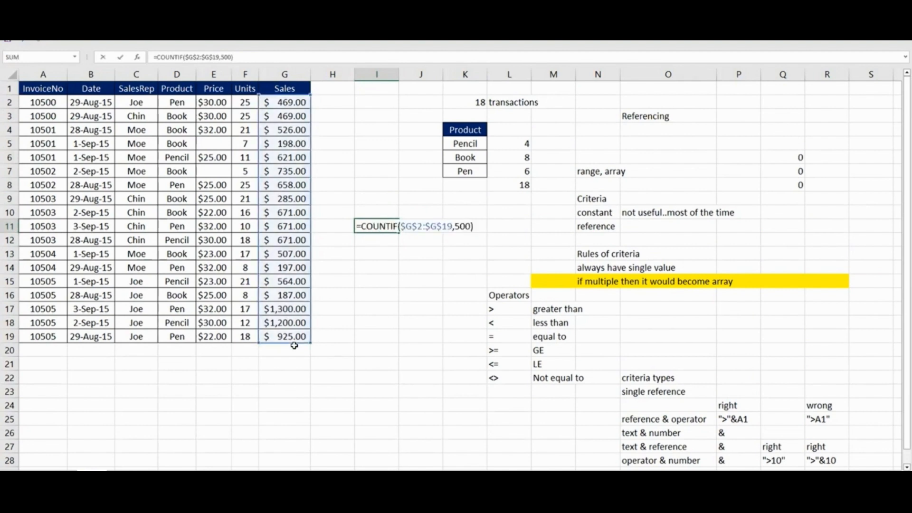
key("Left")
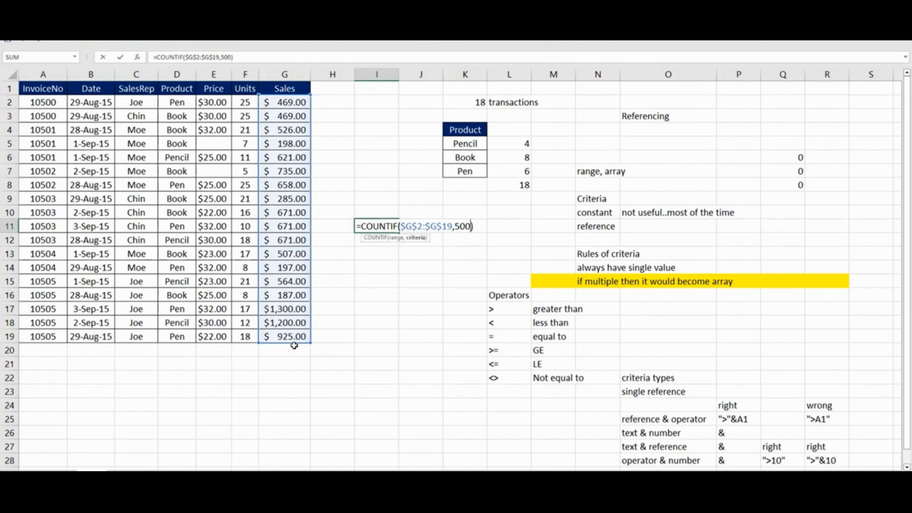
key("Left")
key("Left")
type(">")
key("Return")
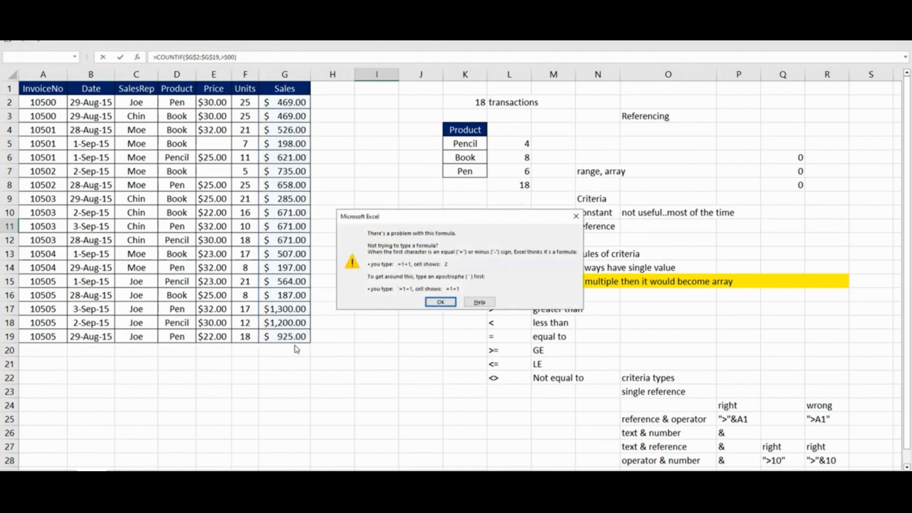
key("Return")
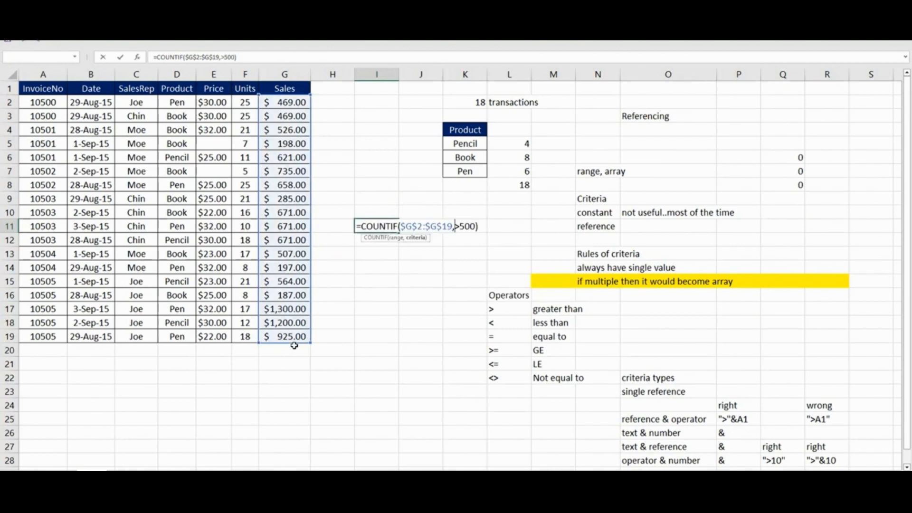
Step: Enclose the criterion in I11 in quotation marks so the formula reads =COUNTIF($G$2:$G$19,">500")
type("\"")
key("Right")
key("Right")
key("Right")
key("Right")
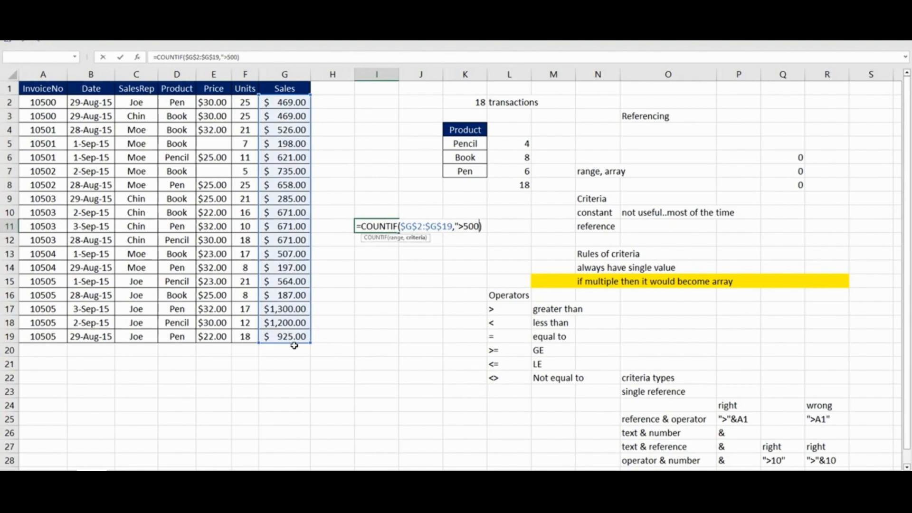
type("\"")
key("Return")
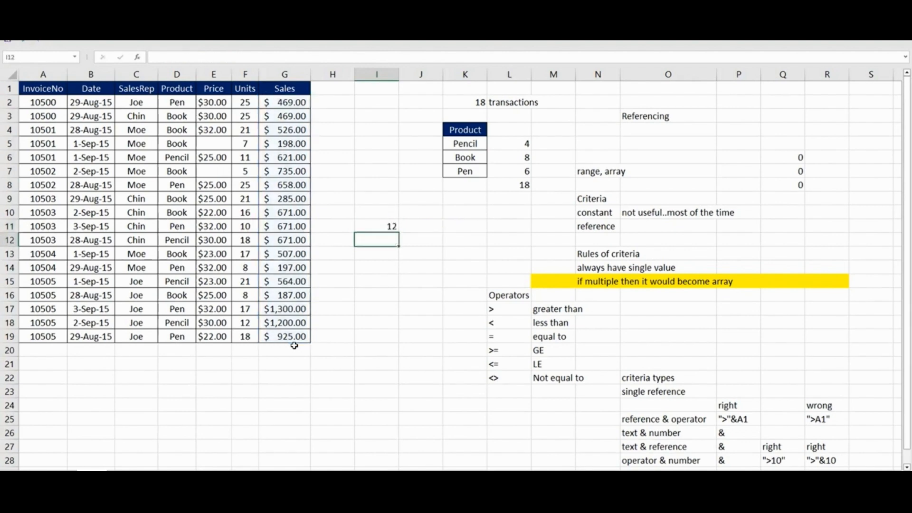
key("Up")
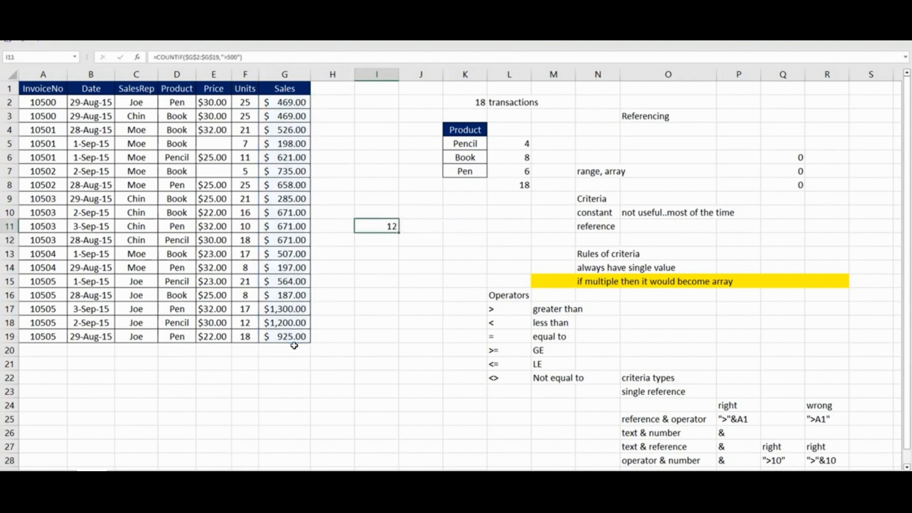
Step: Rewrite the criterion in I11's COUNTIF formula as the joined form ">"&500
key("F2")
key("Left")
key("Left")
key("Left")
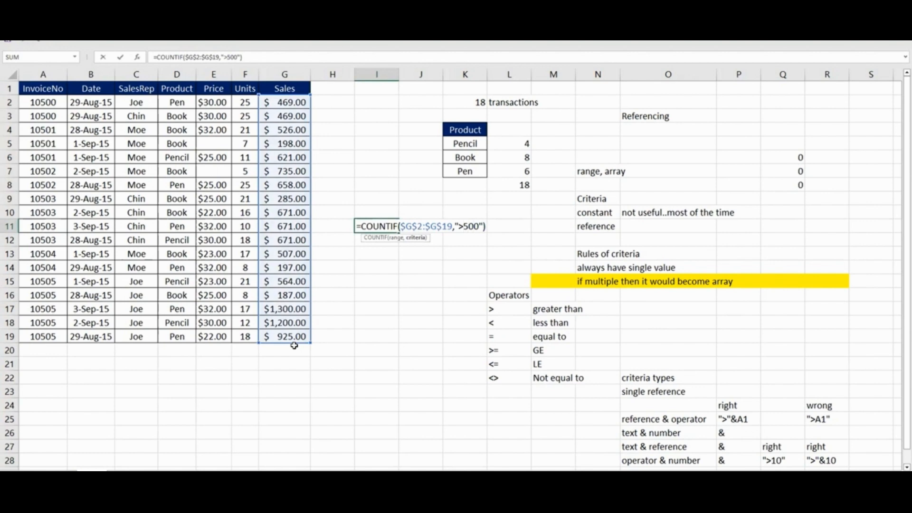
type("\"&")
key("Right")
key("Right")
key("Right")
key("Delete")
key("Return")
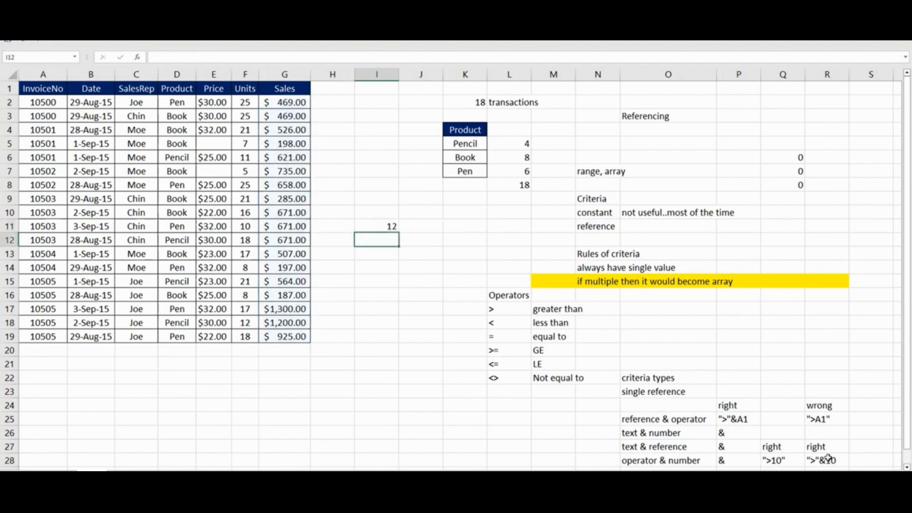
Step: Try I11's COUNTIF formula without the closing quotation mark and ampersand in its criterion, accepting the suggested correction
key("Up")
key("F2")
key("Left")
key("Left")
key("Left")
key("Left")
key("Left")
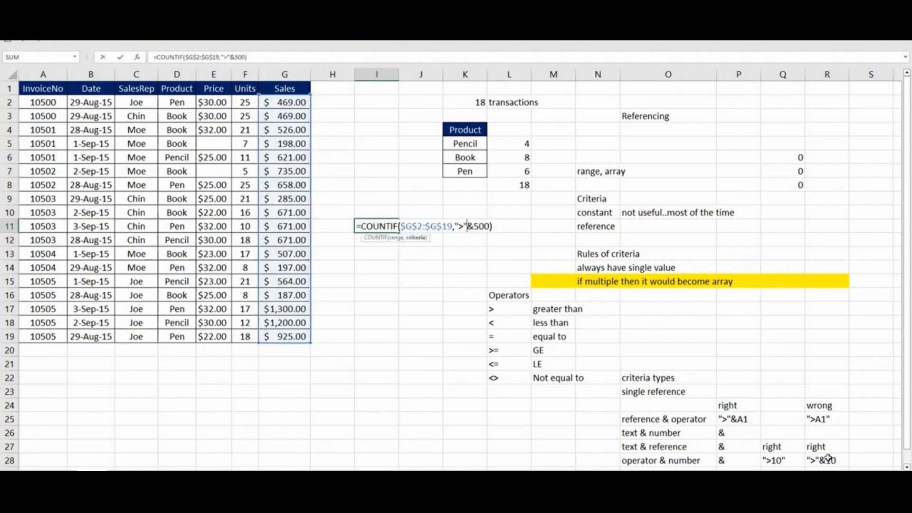
key("BackSpace")
key("Delete")
key("Return")
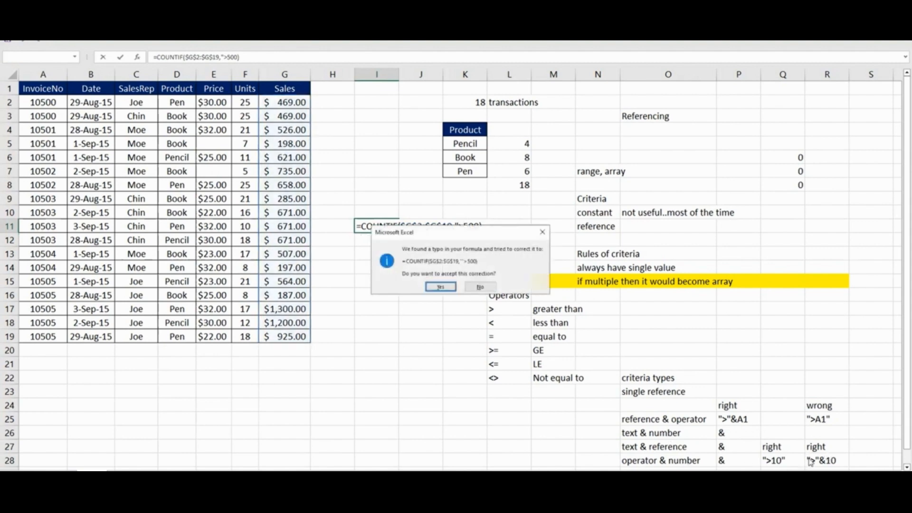
key("Return")
Step: Repair the quotation marks in I11 so the formula reads =COUNTIF($G$2:$G$19,">500")
key("Up")
key("F2")
key("Left")
key("Left")
key("Right")
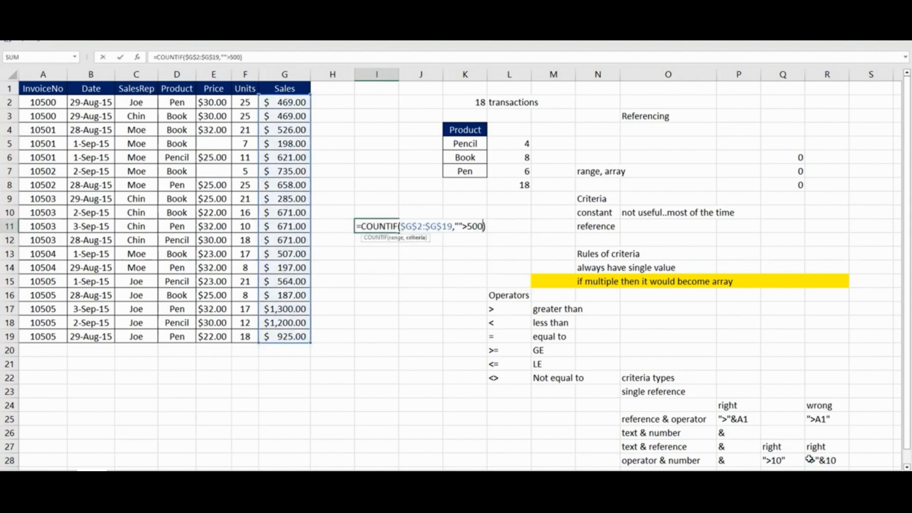
key("Right")
key("Right")
key("Left")
key("Left")
key("BackSpace")
key("Right")
key("Right")
key("Right")
type("\"")
key("Return")
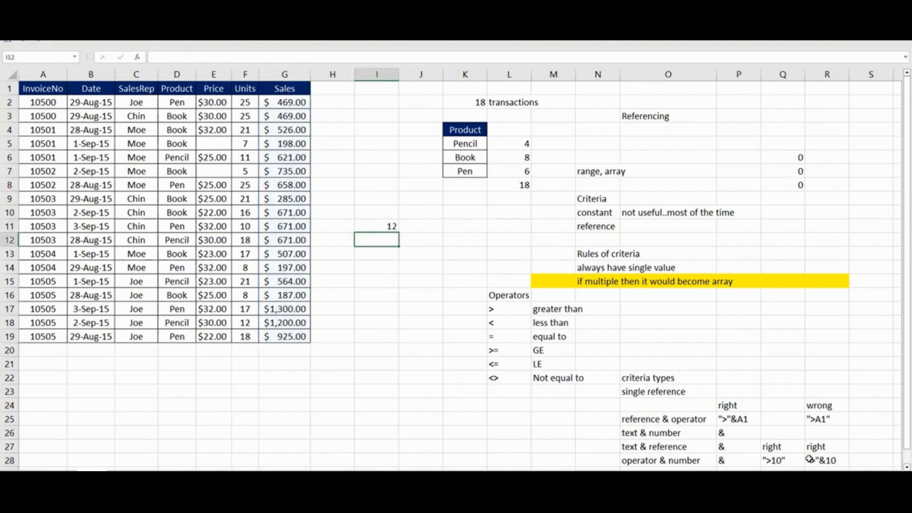
key("Up")
key("Left")
key("Right")
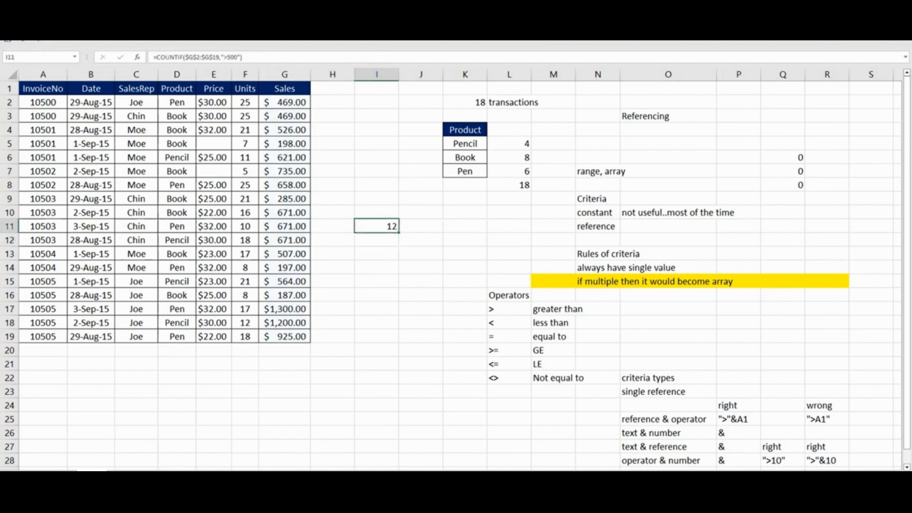
Step: Copy the "operator & number" label from O28 into J11 beside the COUNTIF result
left_click(675, 462)
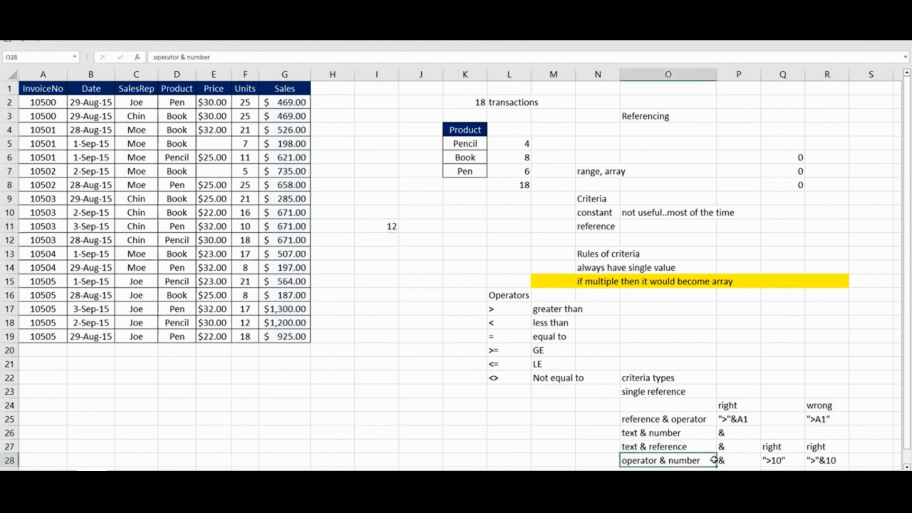
key("ctrl+c")
left_click(429, 228)
key("ctrl+v")
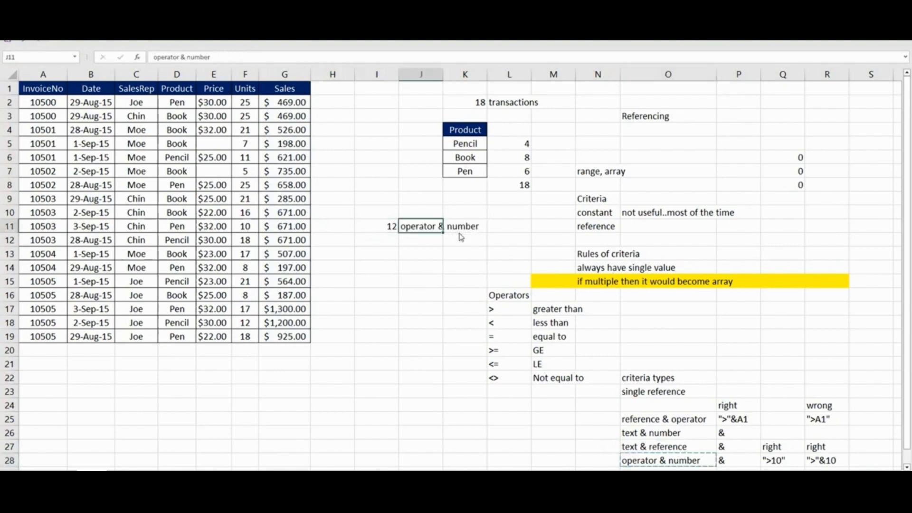
key("alt+p")
key("o")
key("Escape")
key("Escape")
key("Down")
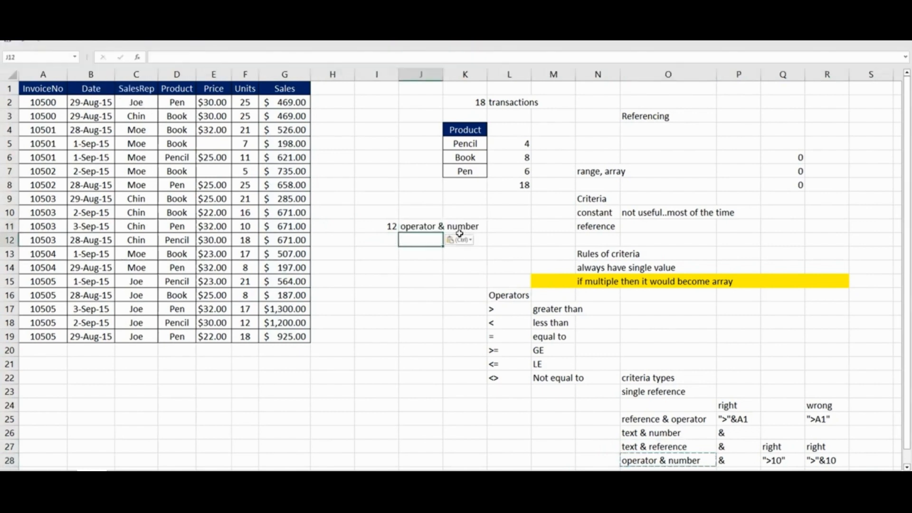
Step: AutoFit column J to the width of the "operator & number" label in J11
key("Up")
key("alt+o")
key("c")
key("a")
Step: Review I11's COUNTIF formula as the operator and number example, leaving it unedited
key("Left")
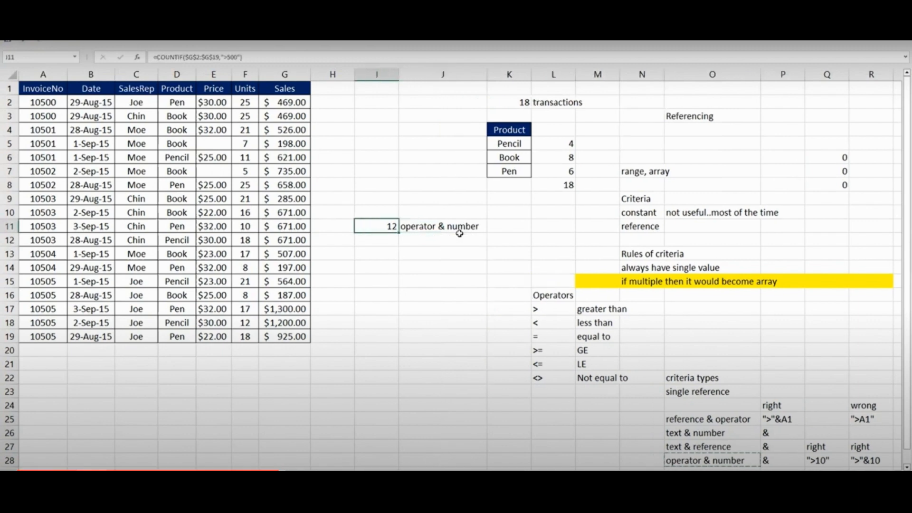
key("F2")
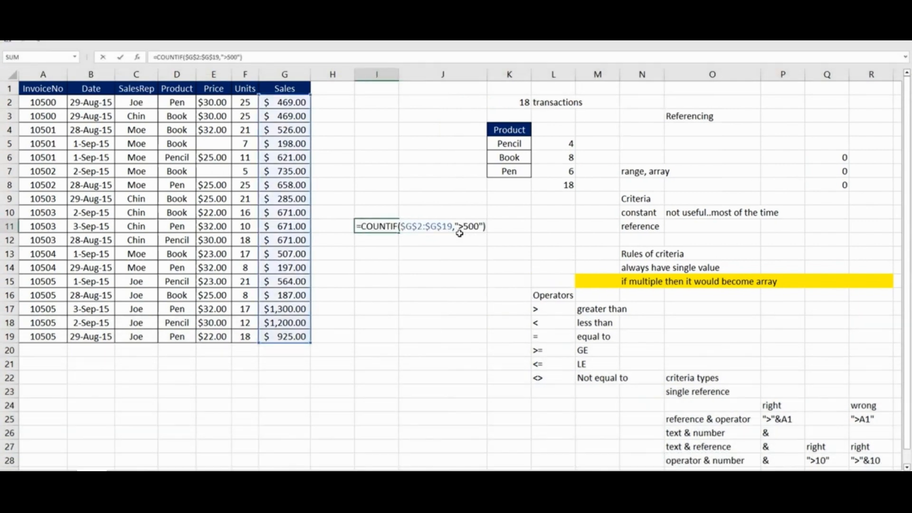
key("Escape")
key("Down")
key("Right")
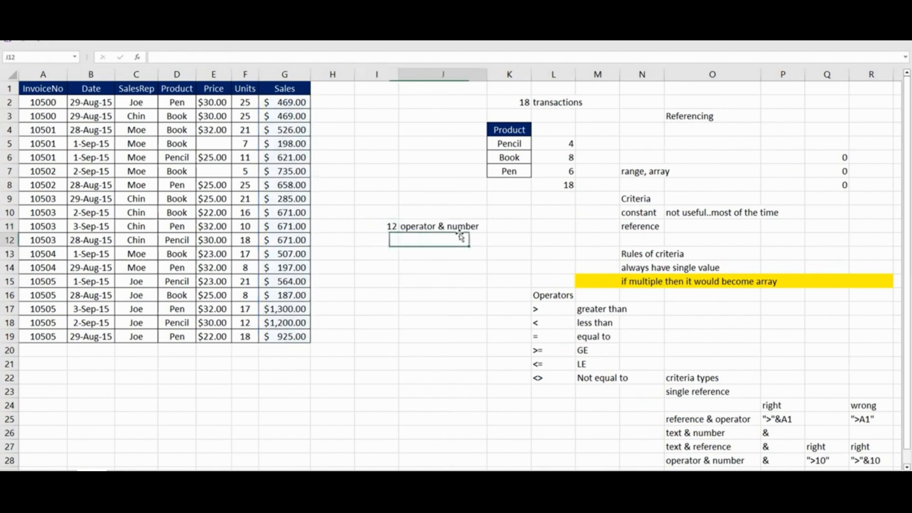
key("Up")
key("Left")
key("Right")
key("Left")
key("Left")
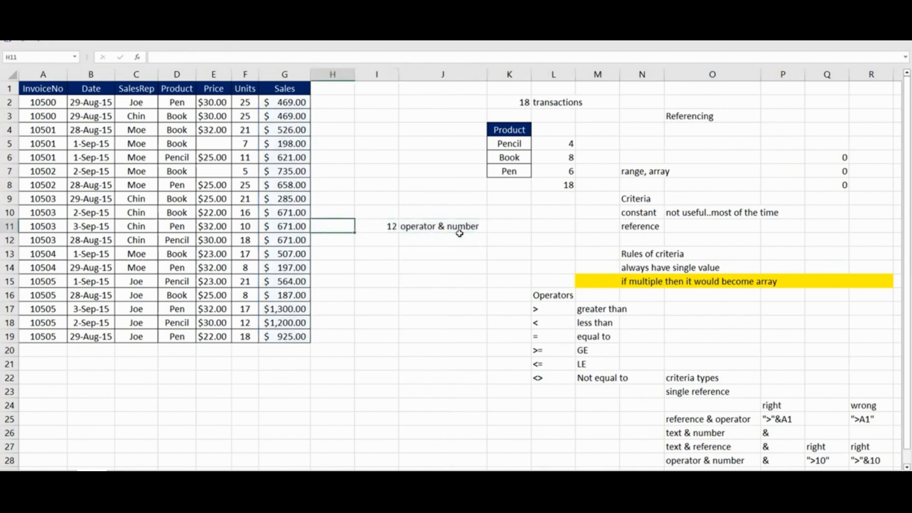
Step: Enter 1 in H11 to number the operator and number example
type("1")
key("Return")
key("Up")
Step: Change the criteria type label in O27 to "Operator & reference"
left_click(718, 447)
key("F2")
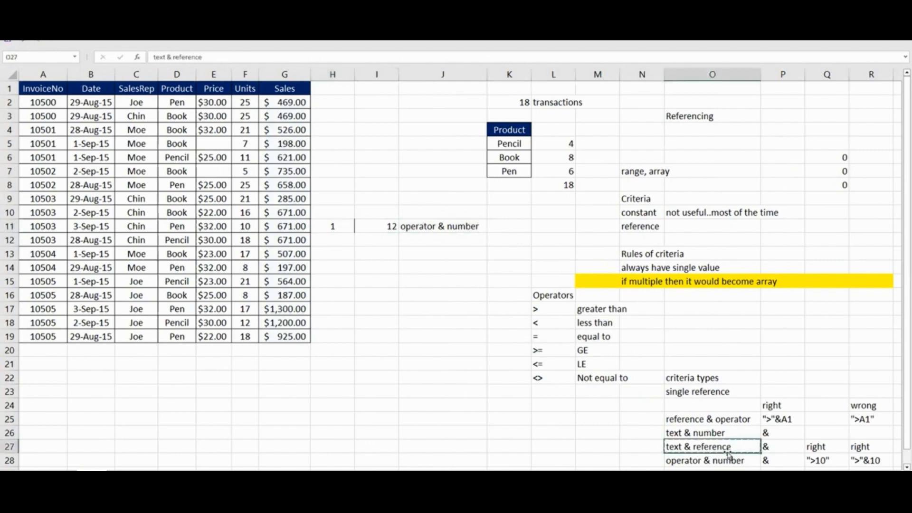
key("ctrl+Left")
key("ctrl+Left")
key("ctrl+Left")
key("shift+Right")
key("shift+Right")
key("shift+Right")
key("shift+Right")
type("Operato")
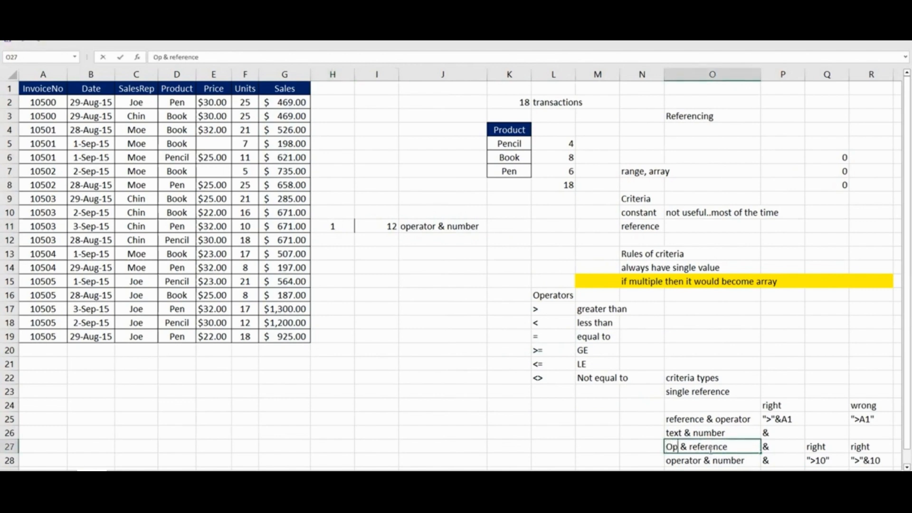
type("r")
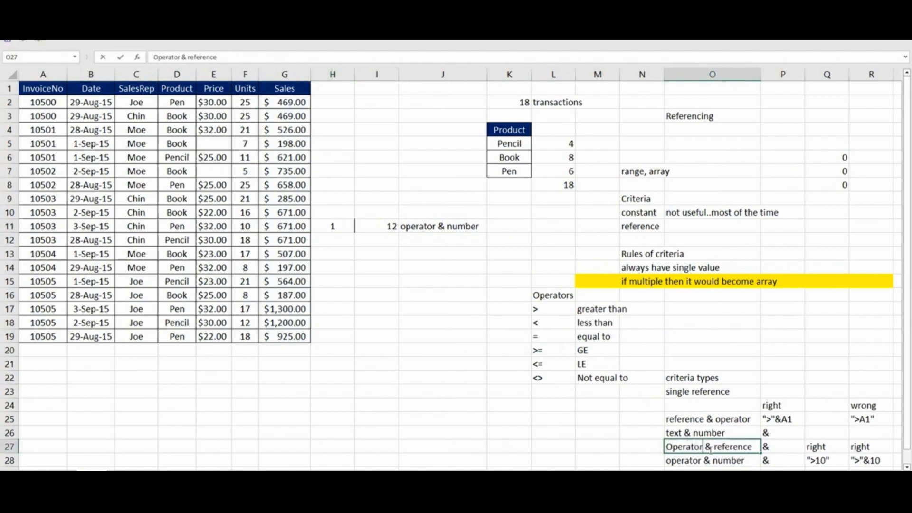
key("shift+Return")
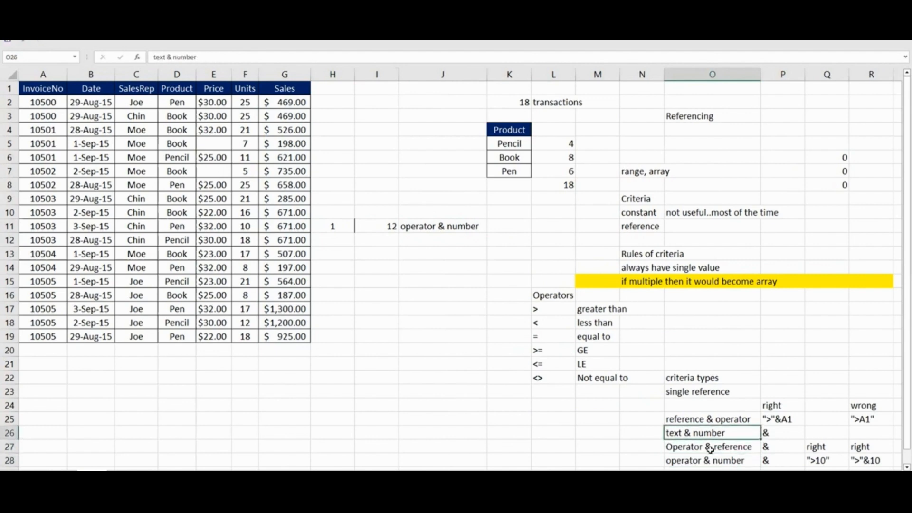
Step: Enter the label "any value greater than" in I8 and AutoFit column I to its width
left_click(445, 207)
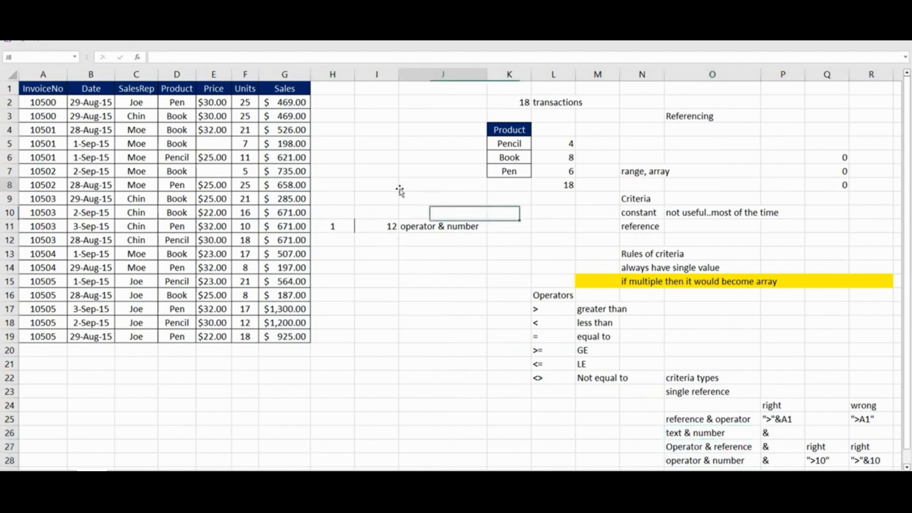
left_click(428, 188)
left_click(381, 186)
type("y value greater")
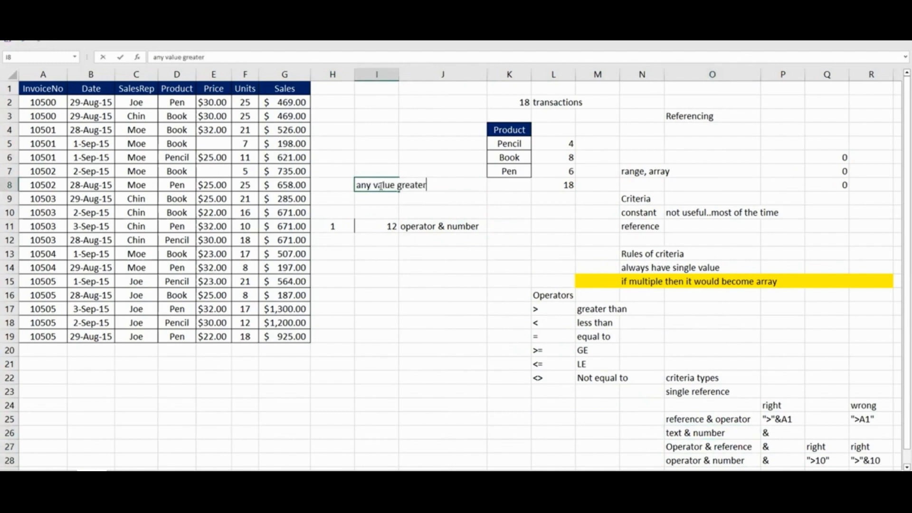
type(" than")
key("Return")
left_click(380, 185)
key("alt+h")
key("o")
key("i")
Step: Enter 500 in J8 beside the label and give the cell a light orange fill
key("Right")
type("500")
key("Return")
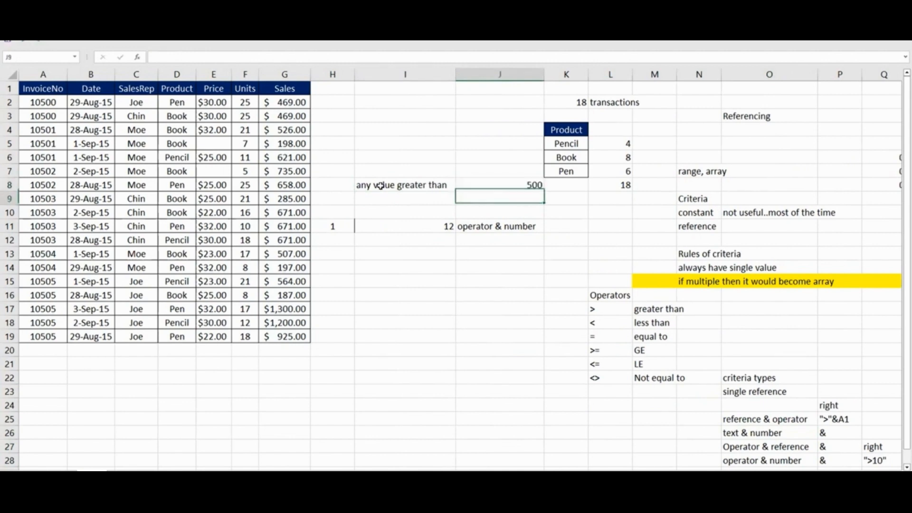
key("Up")
key("alt+h")
key("h")
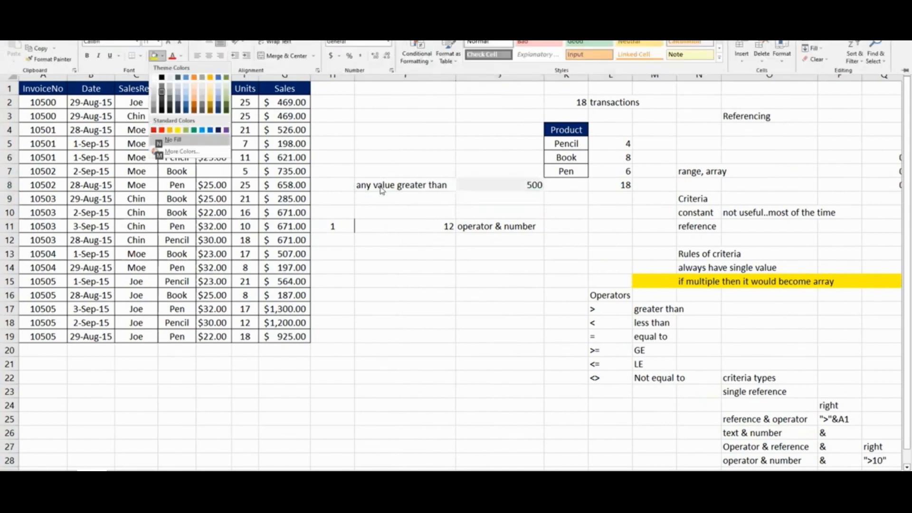
key("Down")
key("Down")
key("Right")
key("Right")
key("Right")
key("Right")
key("Right")
key("Return")
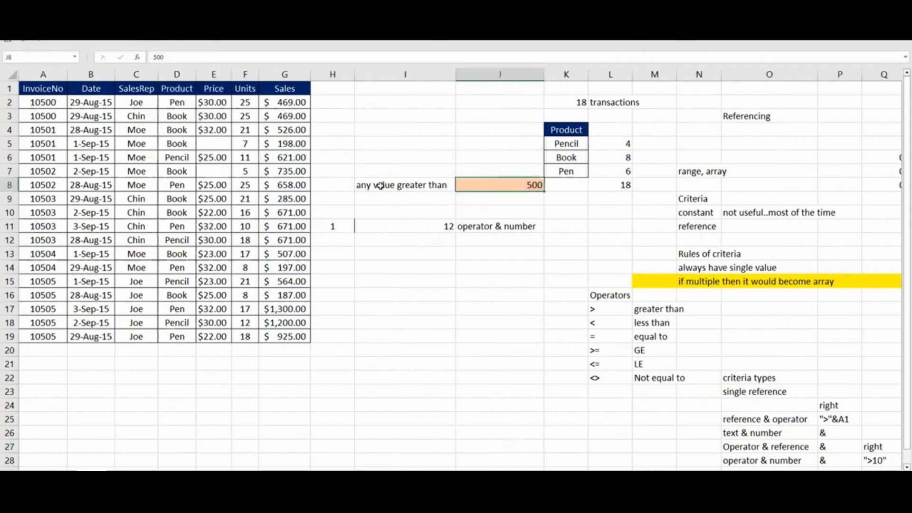
Step: Begin a COUNTIF formula in I12 with the Sales range $G$2:$G$19 locked as an absolute reference
left_click(438, 243)
type("=cou")
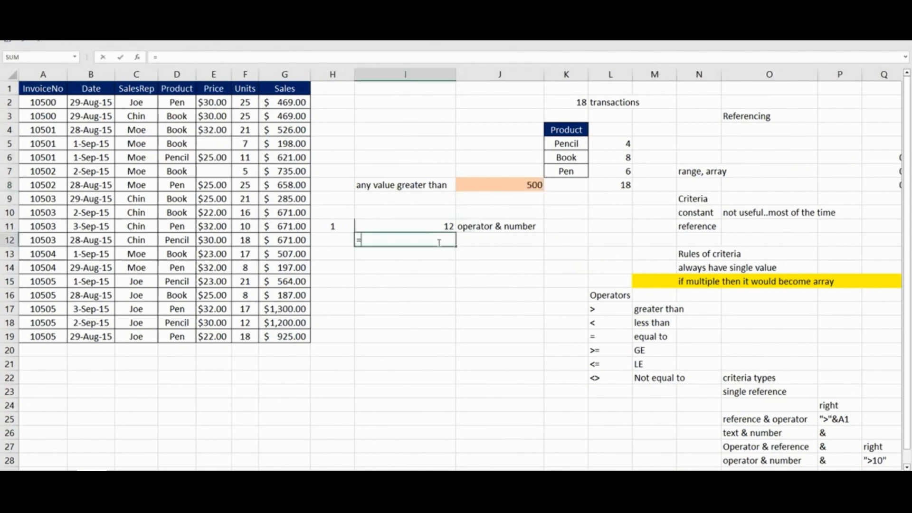
key("Down")
key("Down")
key("Tab")
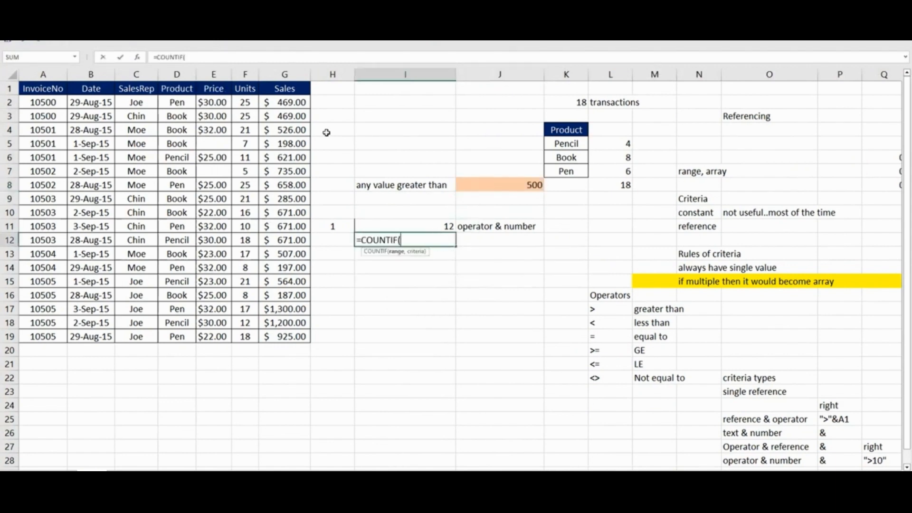
left_click_drag(288, 104, 290, 337)
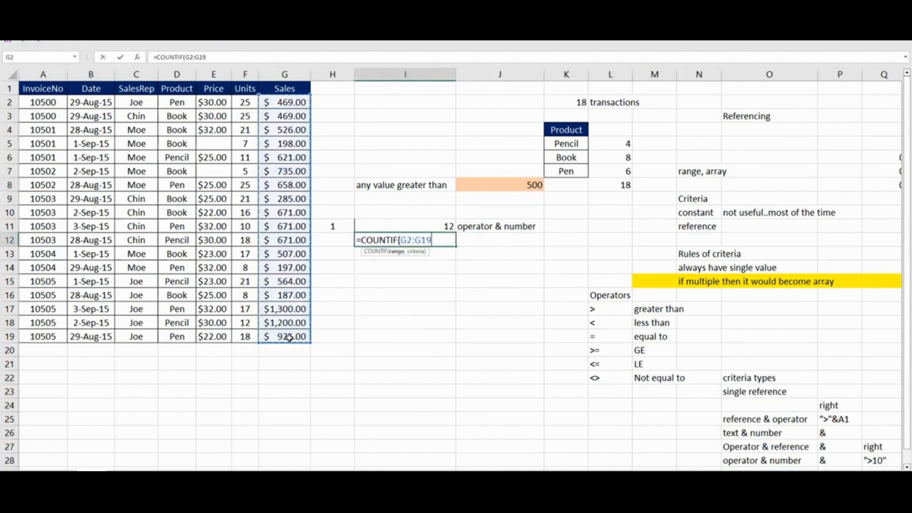
key("F4")
type(",")
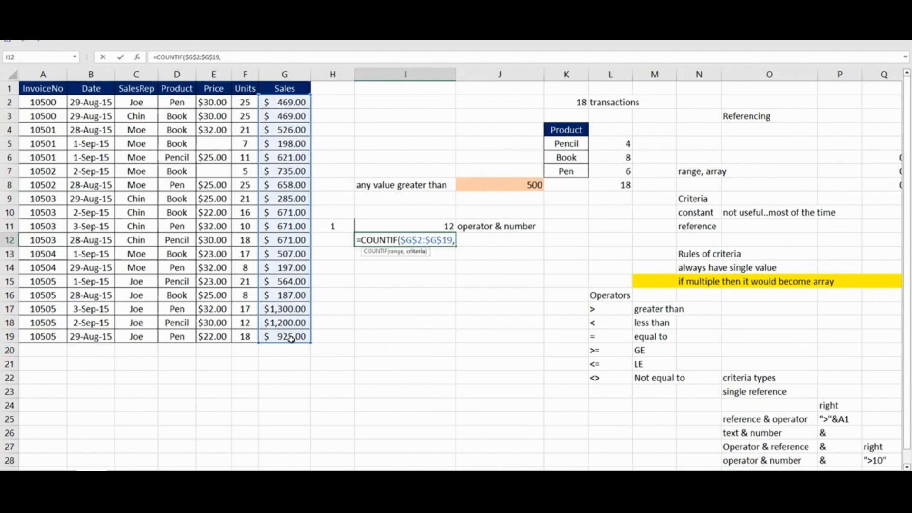
Step: Complete the COUNTIF formula in I12 with the criterion ">"&$J$8, keeping the cell reference outside the quotation marks
type("\"")
type(">\"")
type("&")
key("BackSpace")
key("BackSpace")
left_click(529, 184)
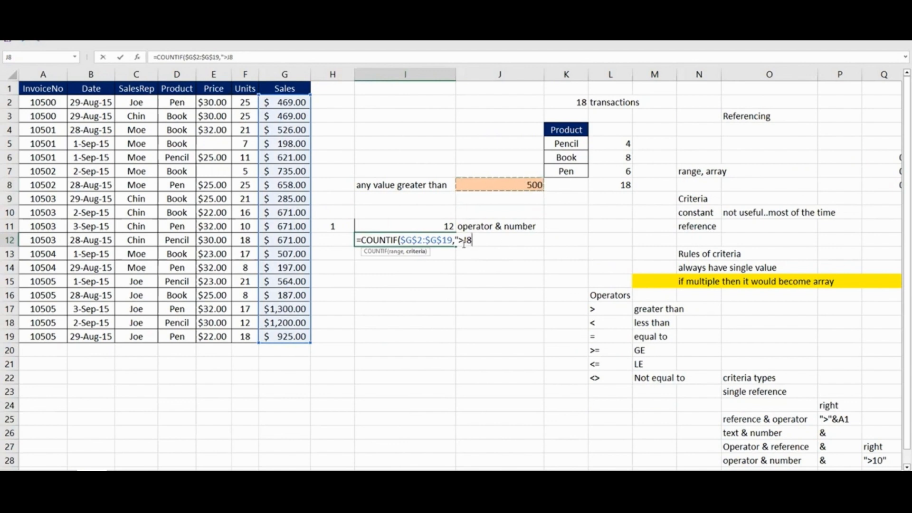
left_click_drag(466, 242, 472, 242)
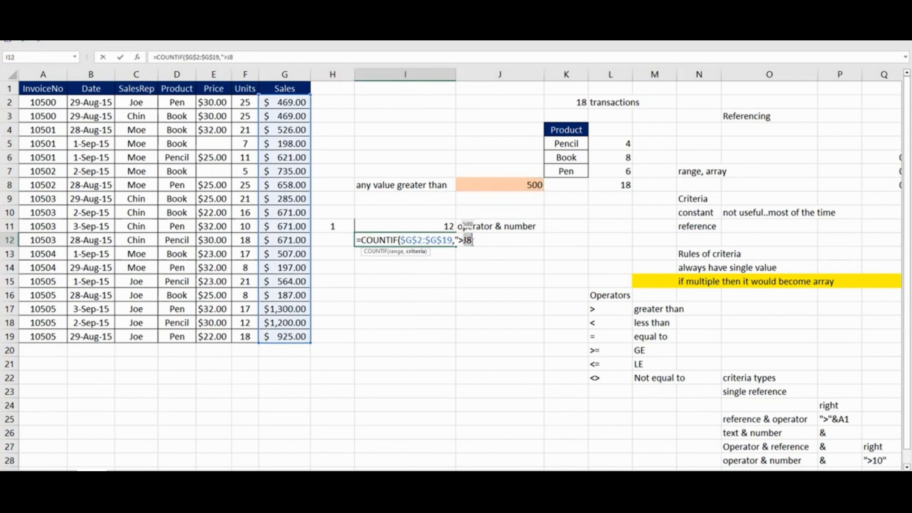
key("BackSpace")
type("&")
left_click(515, 183)
key("F4")
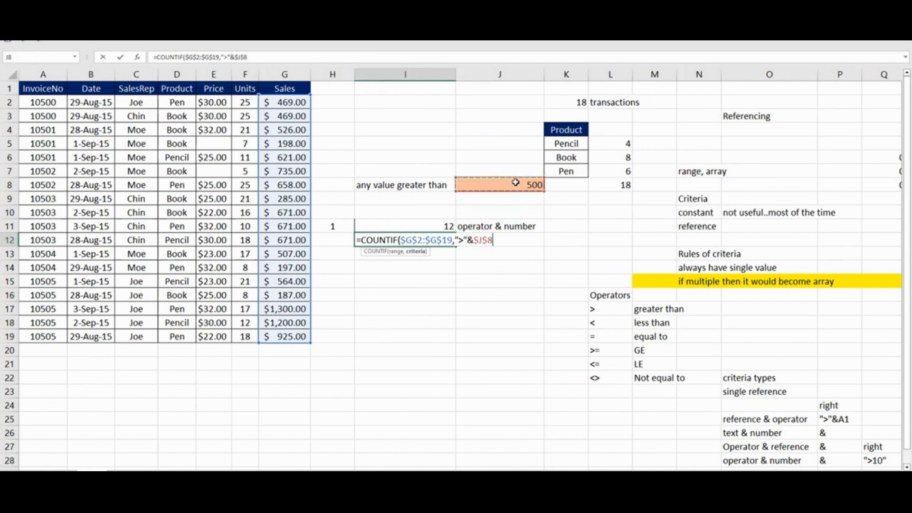
type(")")
key("Tab")
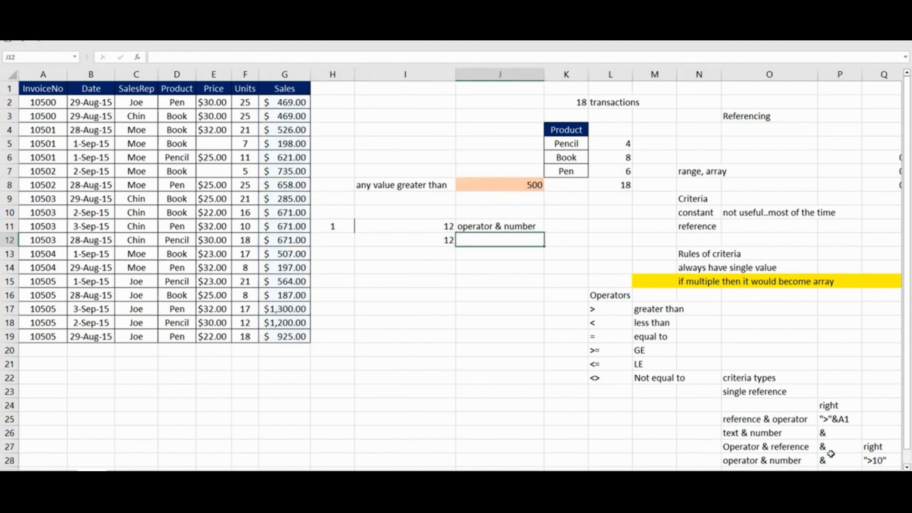
Step: Copy the "Operator & reference" label from O27 into J12 beside the COUNTIF result
left_click(798, 445)
key("ctrl+c")
left_click(509, 240)
key("ctrl+v")
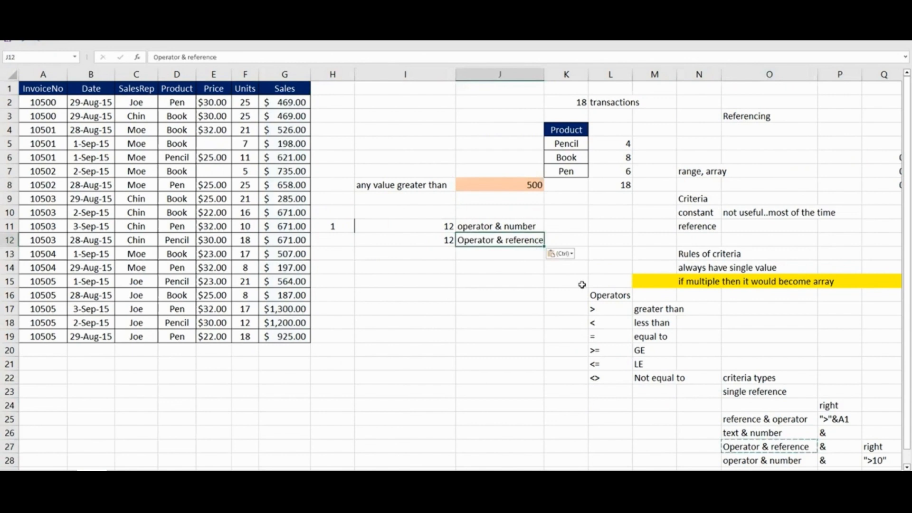
Step: Check the COUNTIF formula in I12 against the syntax notes for Operator & reference
left_click(860, 443)
scroll(861, 440, "right", 1)
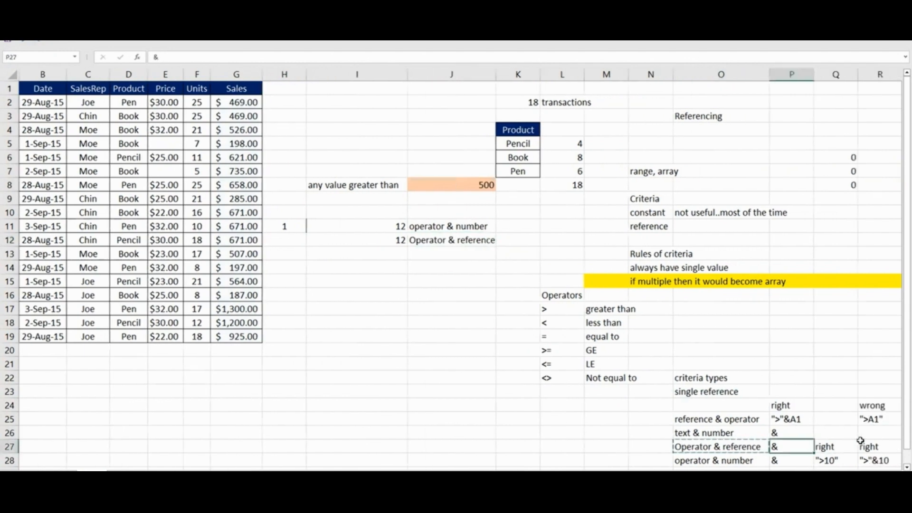
left_click(398, 240)
key("F2")
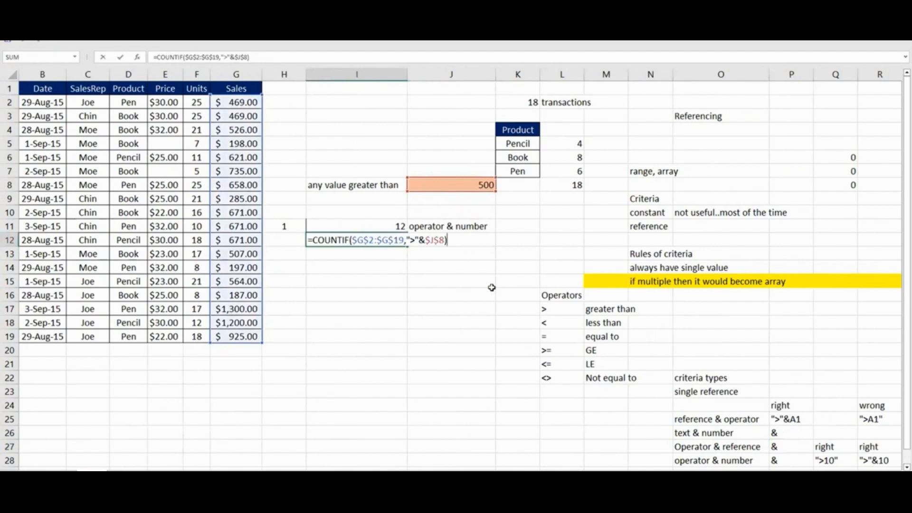
key("Return")
Step: Test the reference-based COUNTIF with J8 set to 1000, 1200, 1300 and 154, and restore J8 to 500
left_click(481, 184)
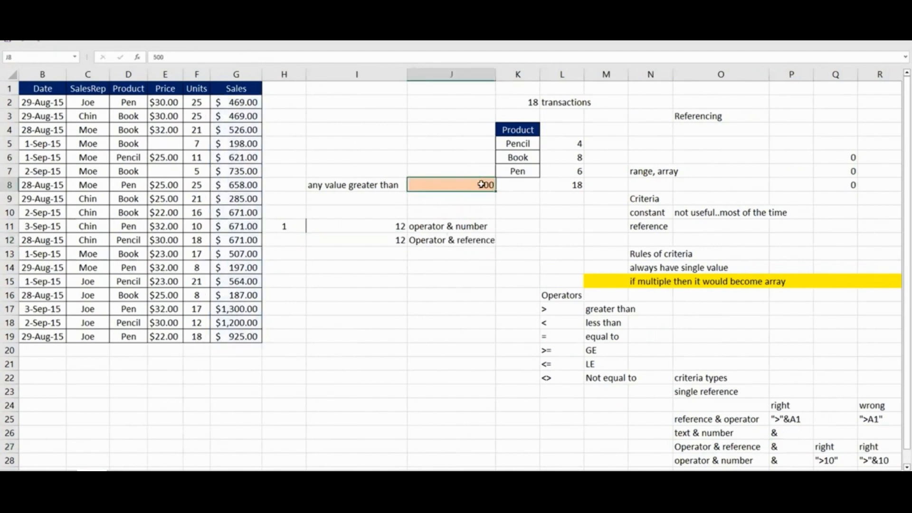
type("1000")
key("Return")
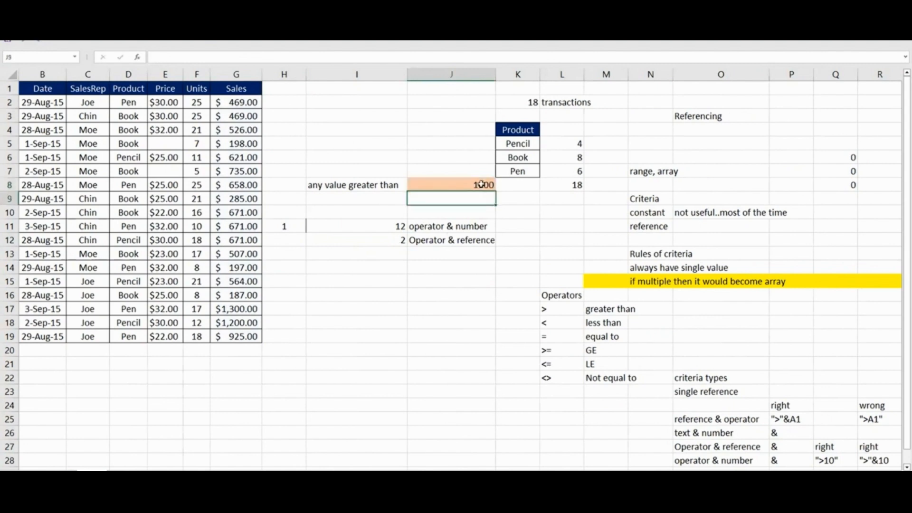
left_click(482, 185)
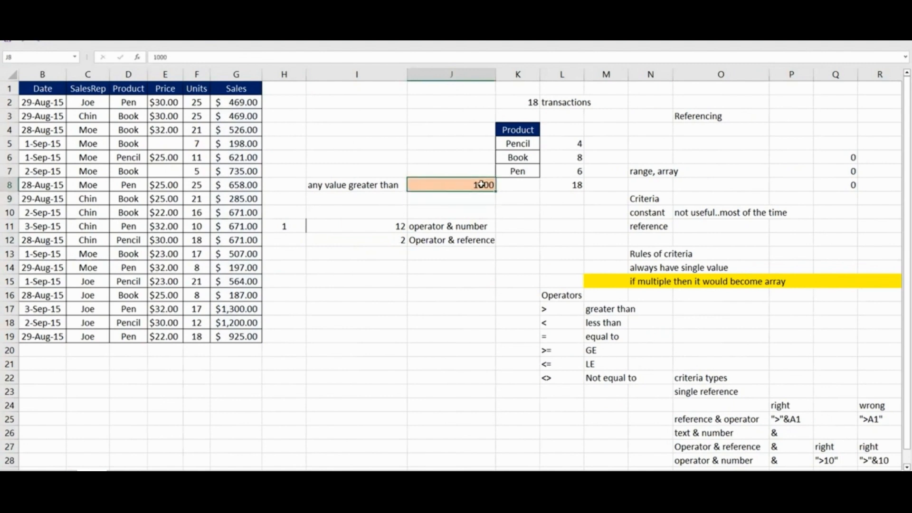
type("1200")
key("Return")
left_click(482, 185)
type("1300")
key("Return")
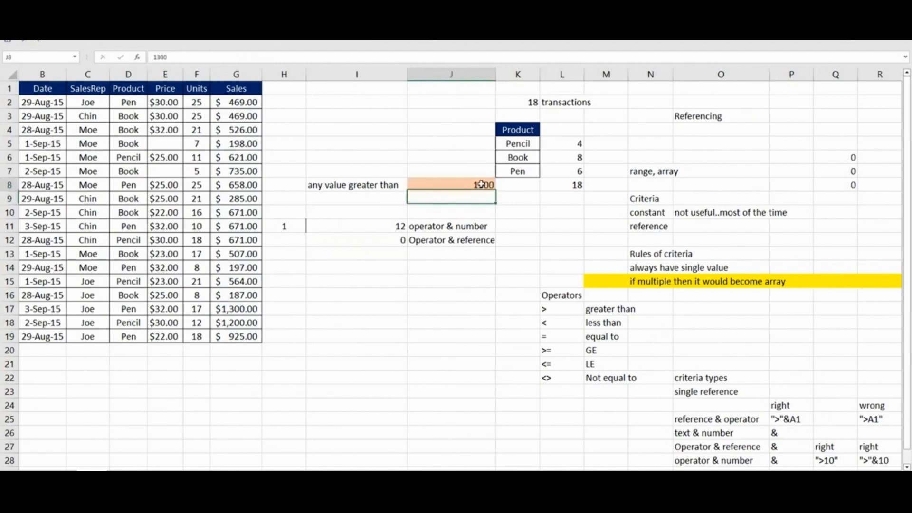
left_click(481, 184)
type("154")
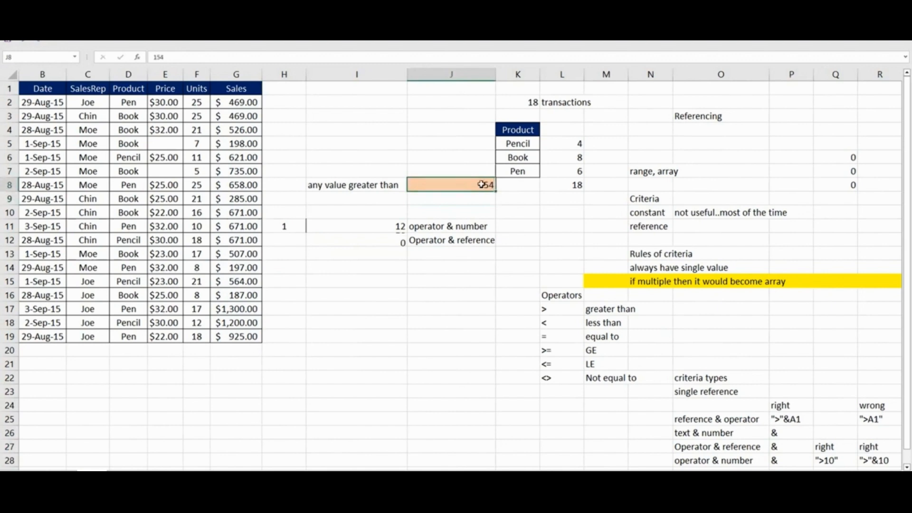
key("Return")
left_click(481, 184)
type("500")
key("Return")
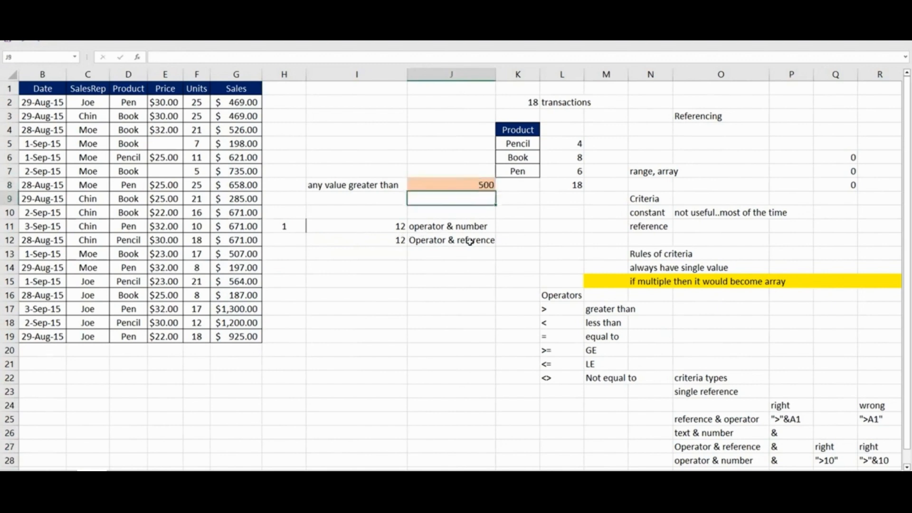
Step: Compare the COUNTIF formulas in I11 and I12, examining the Sales range, the quoted operator and the J8 reference
left_click_drag(400, 240, 430, 227)
left_click(405, 227)
key("F2")
key("Escape")
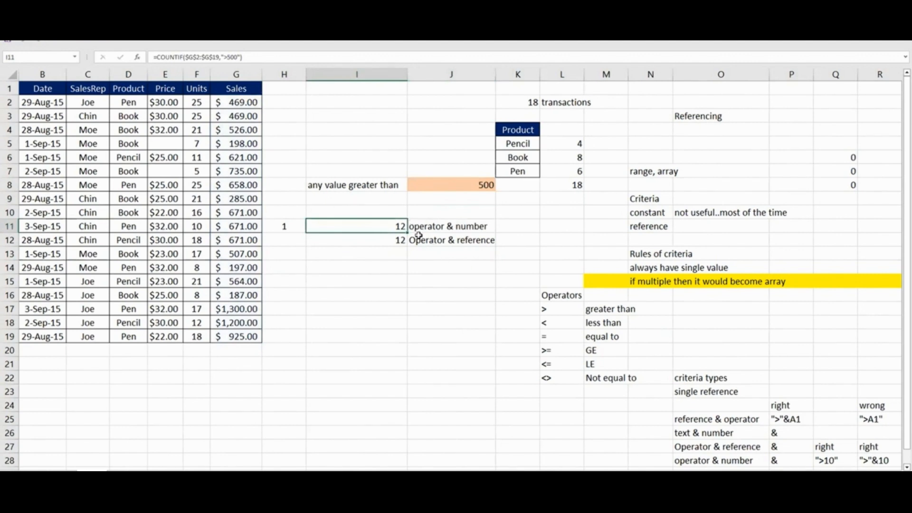
scroll(419, 235, "down", 1)
scroll(419, 235, "up", 1)
left_click(391, 251)
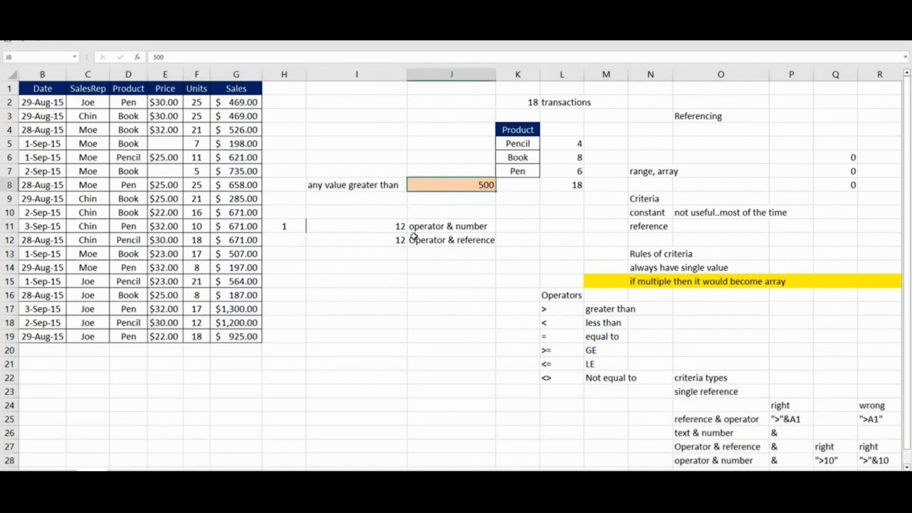
left_click(395, 241)
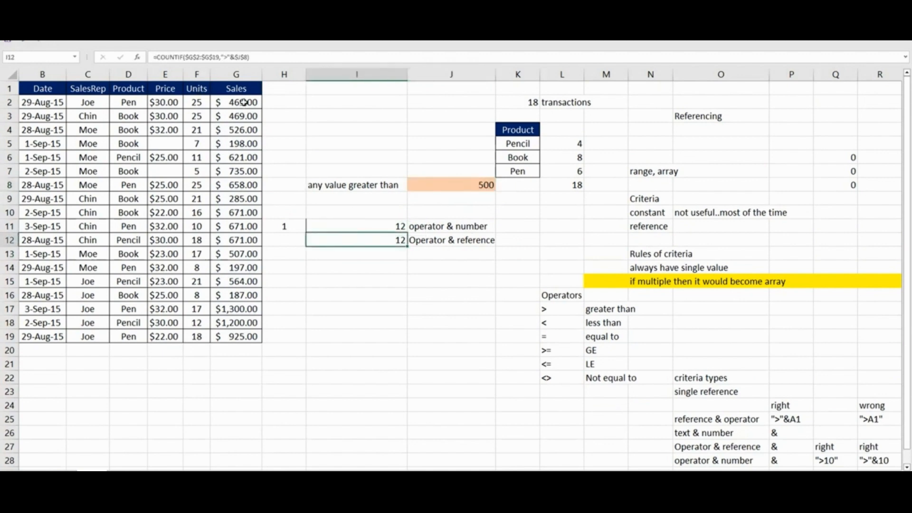
left_click_drag(244, 103, 241, 337)
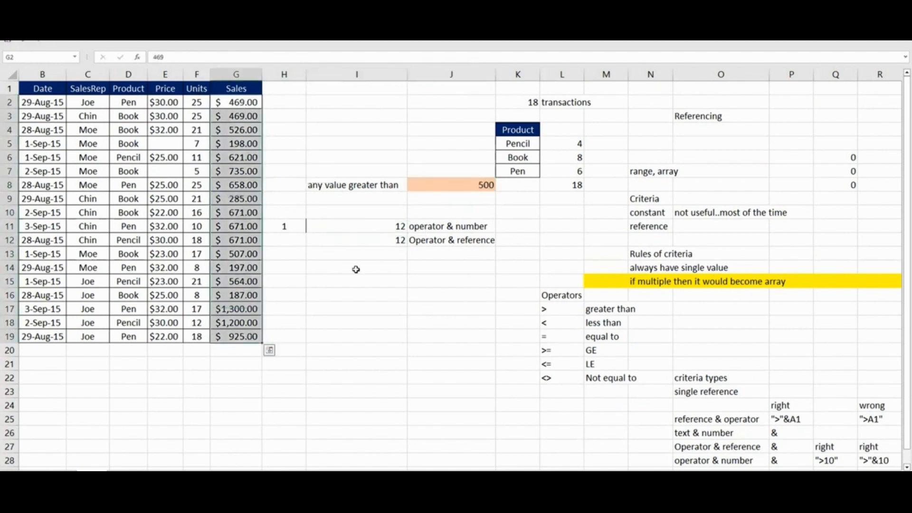
double_click(401, 240)
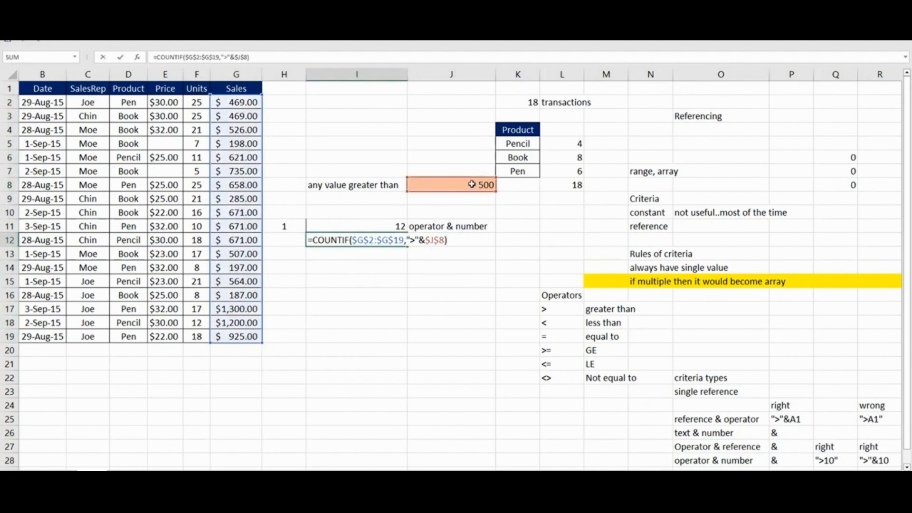
double_click(413, 239)
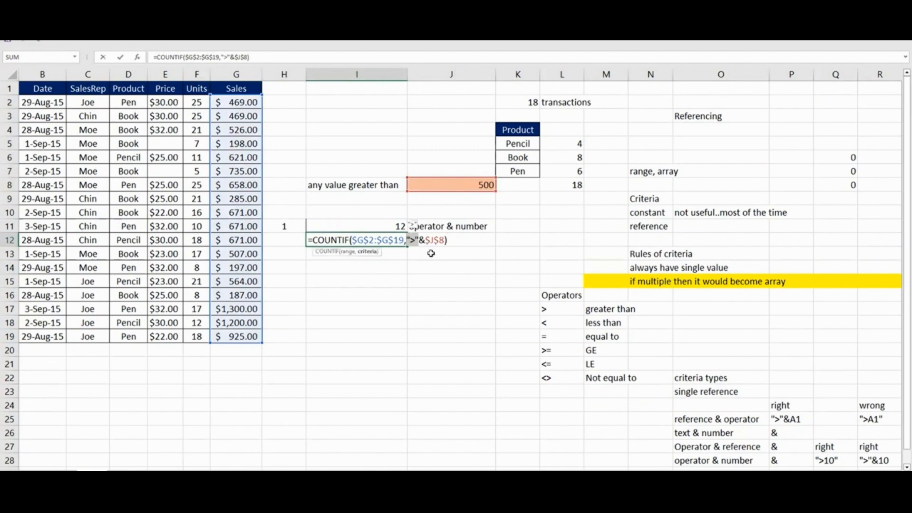
key("ctrl+Return")
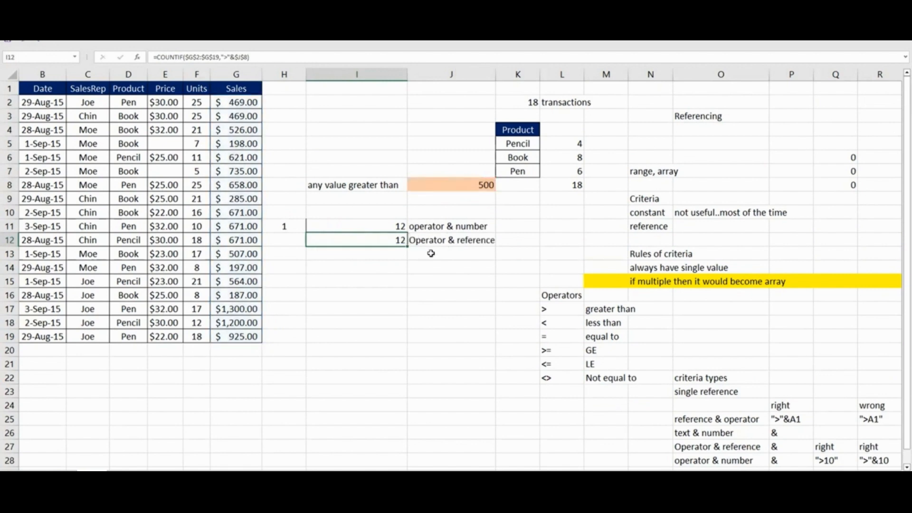
Step: Add list data validation to J8 with the source values 500,600,700
left_click(475, 186)
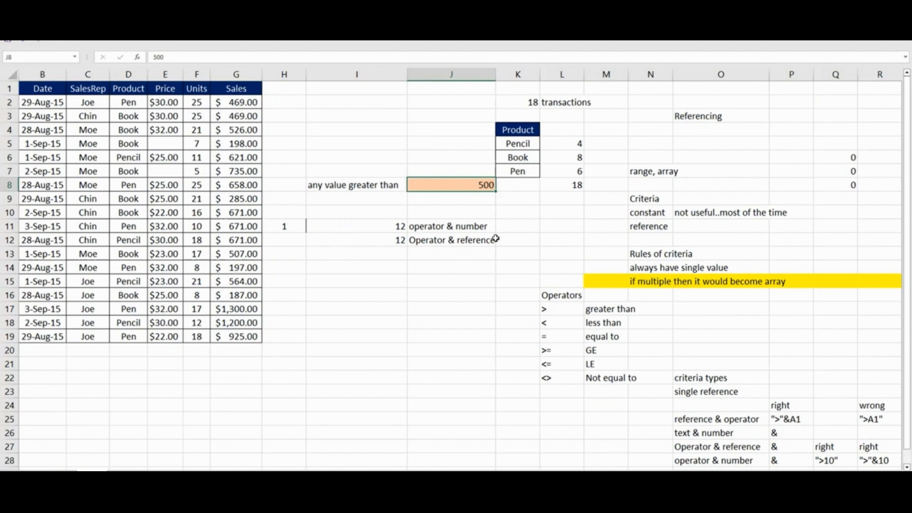
key("alt+d+l")
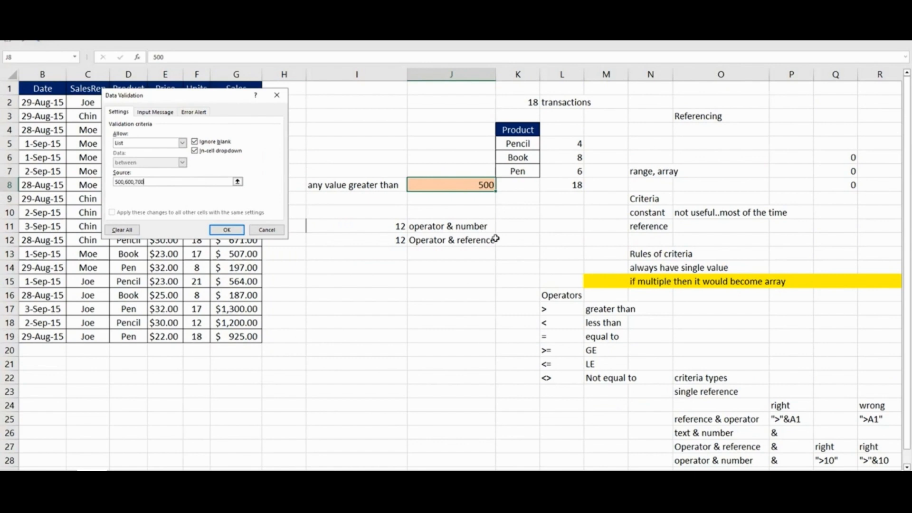
key("Return")
Step: Try the J8 dropdown list by choosing 600 and then 700 as the COUNTIF threshold
key("alt+Down")
key("Down")
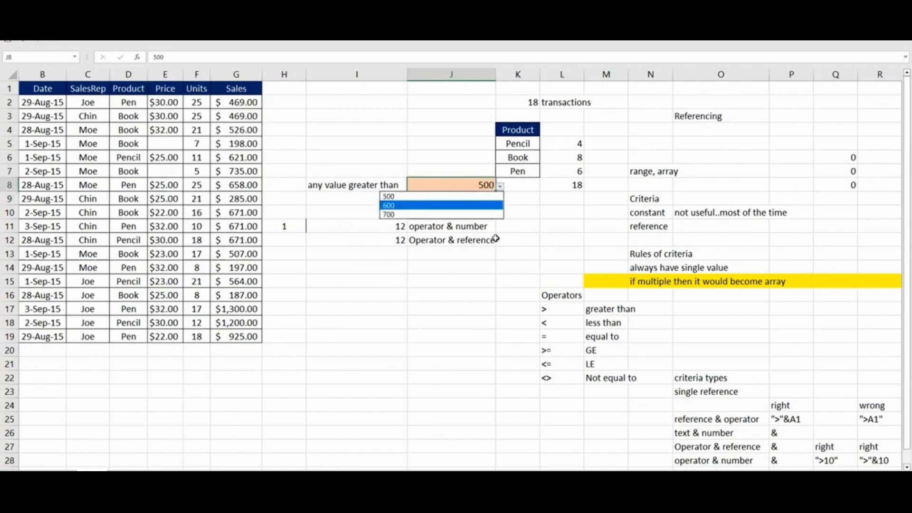
key("Return")
key("alt+Down")
key("Down")
key("Return")
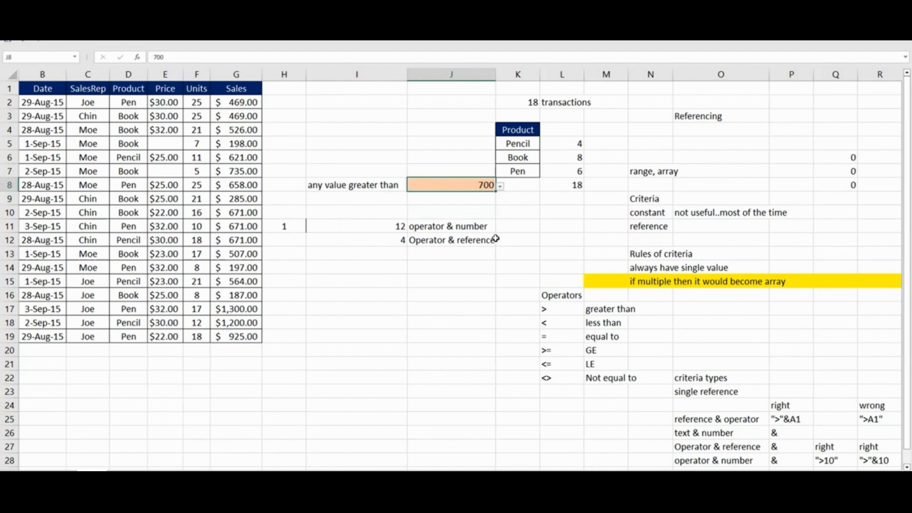
Step: Undo both J8 dropdown selections and the list validation, and check J8
key("ctrl+z")
key("ctrl+z")
key("ctrl+z")
left_click(487, 195)
left_click(487, 183)
Step: Compare the COUNTIF in I12 and the labels in J11 and J12 with the Operator & reference syntax notes in row 27
left_click(398, 242)
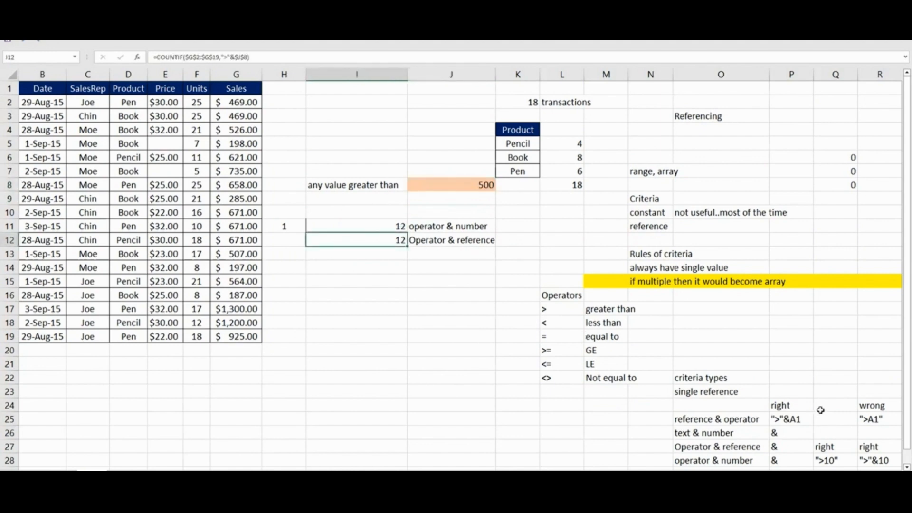
scroll(779, 416, "down", 2)
left_click_drag(707, 368, 848, 365)
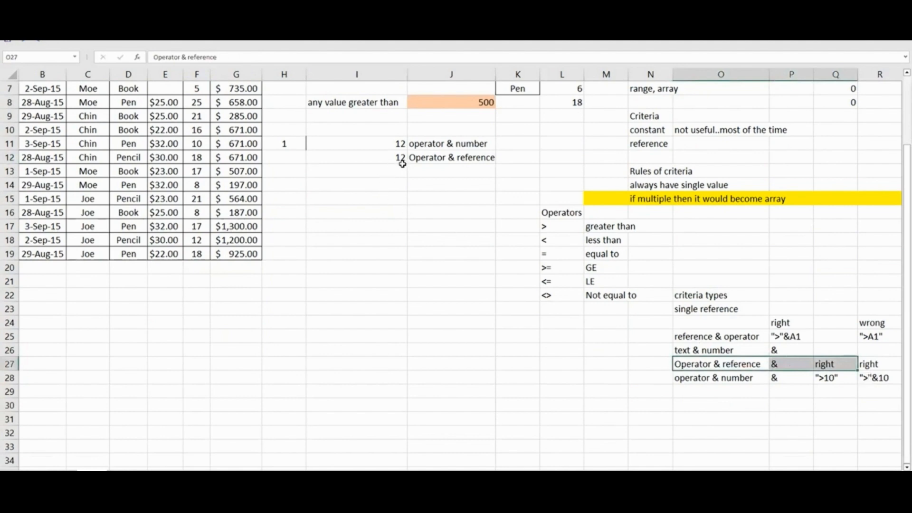
left_click(442, 159)
left_click(452, 144)
left_click(452, 157)
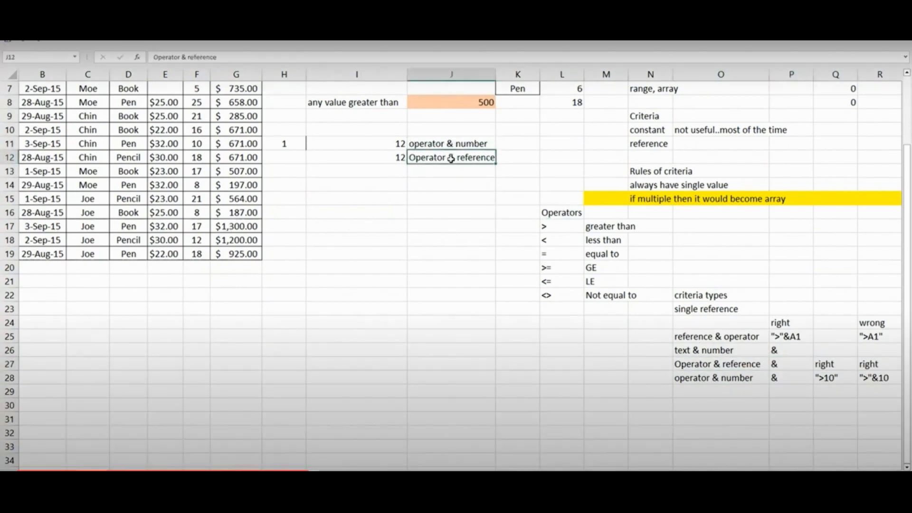
Step: Enter the complete criterion >500 in J9 and center it in the cell
left_click(476, 114)
type(">500")
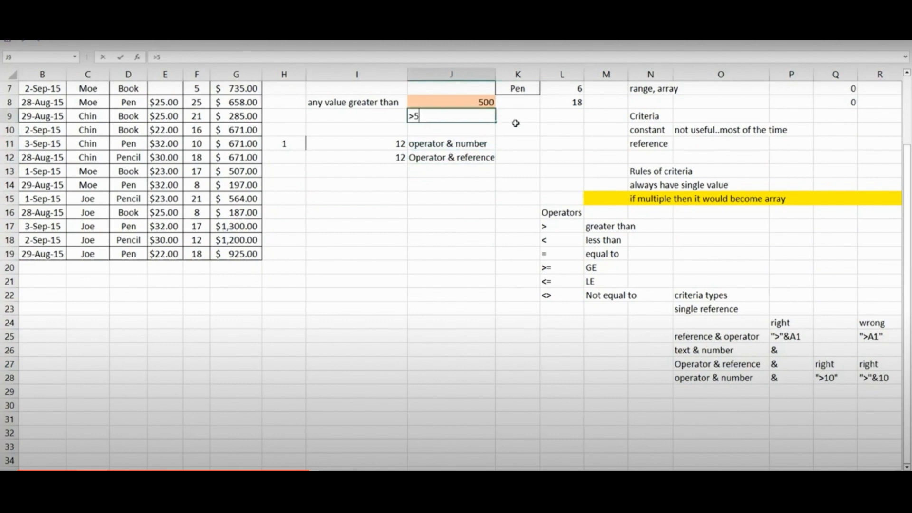
key("Return")
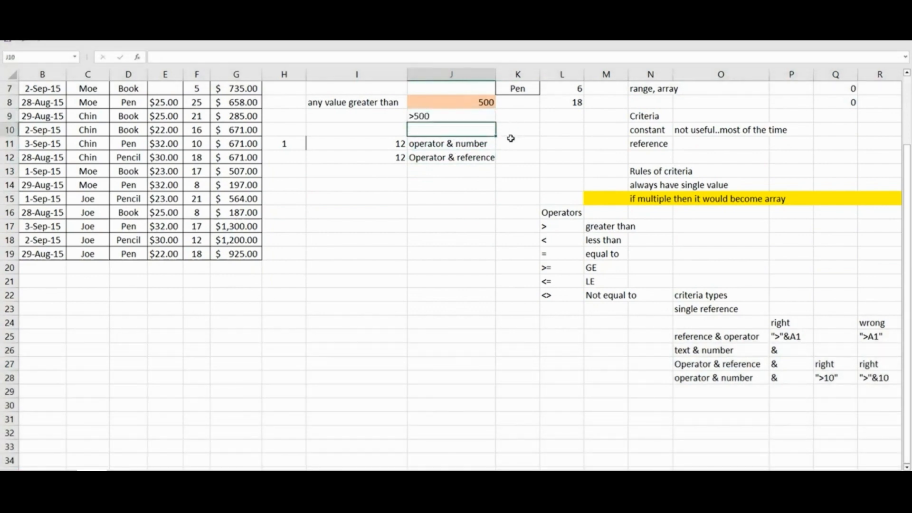
left_click(430, 116)
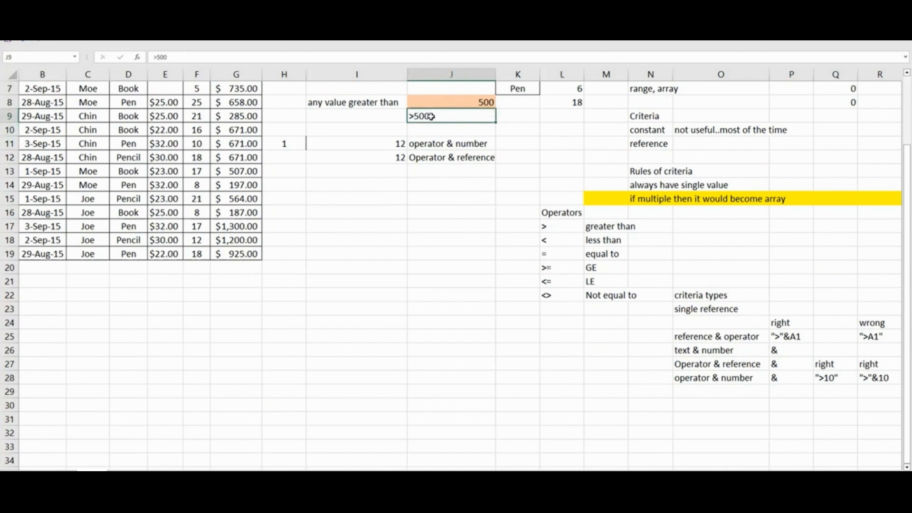
key("alt+h")
key("a")
key("c")
Step: Enter a COUNTIF formula in I13 using the absolute Sales range $G$2:$G$19 and J9 as its criteria
left_click(394, 172)
type("=cou")
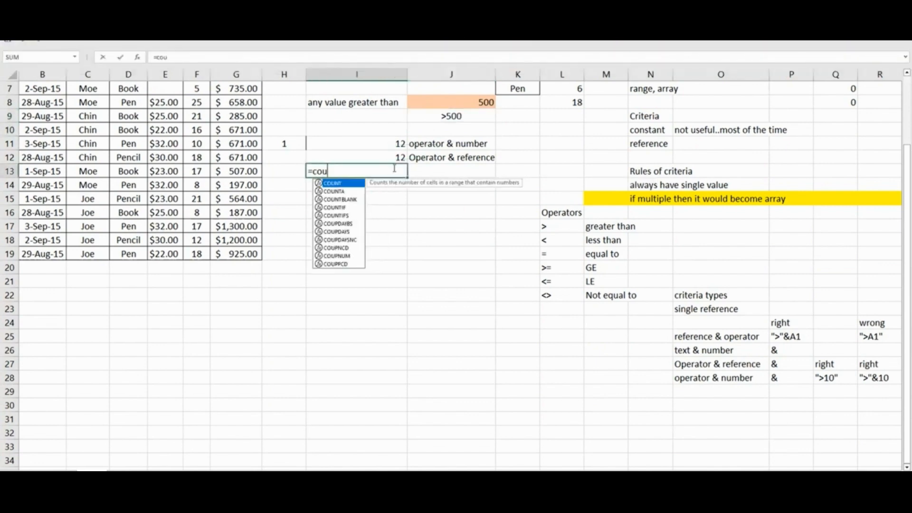
key("Down")
key("Down")
key("Down")
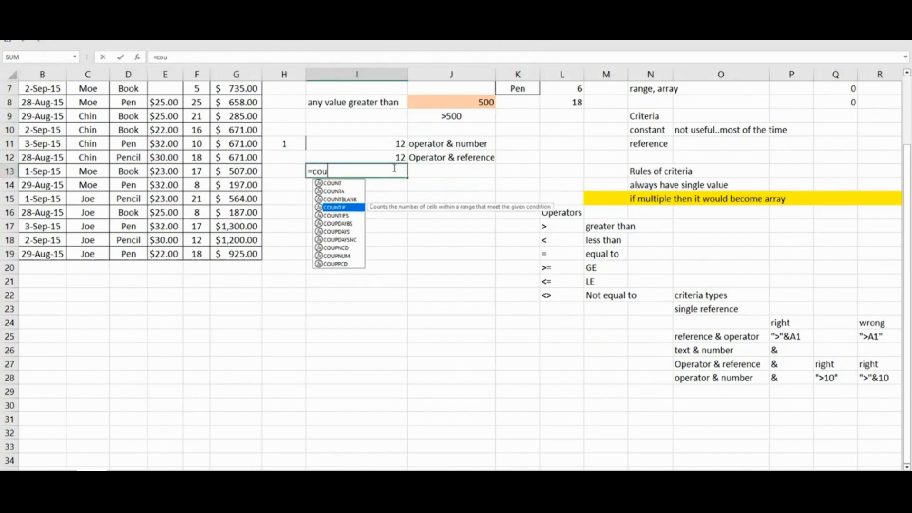
key("Tab")
scroll(249, 90, "up", 2)
left_click(247, 102)
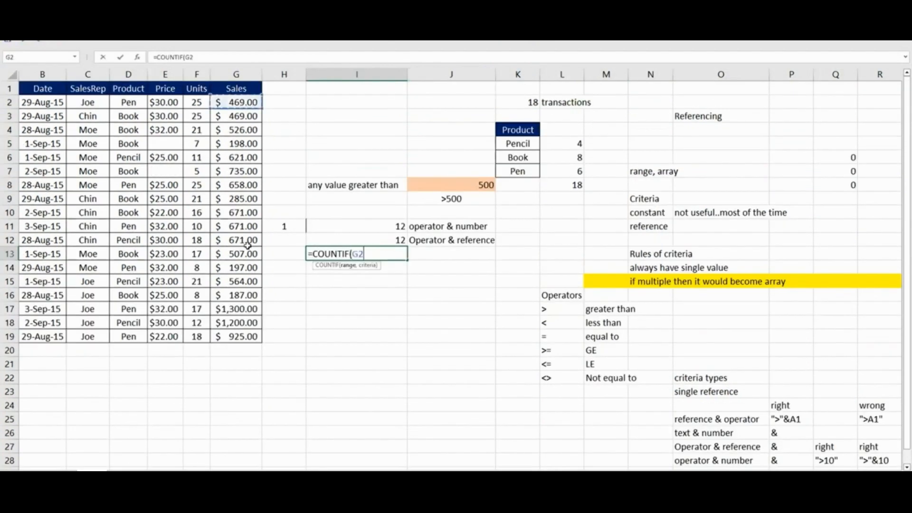
left_click_drag(247, 245, 246, 333)
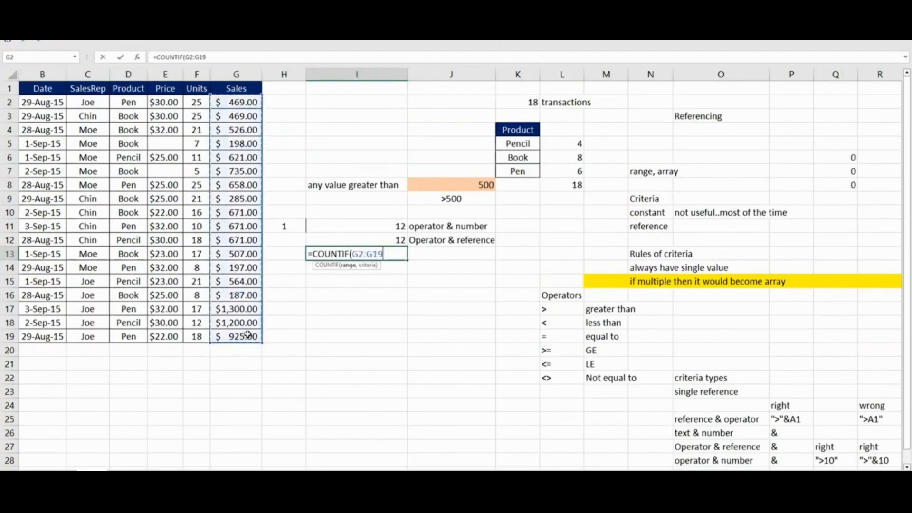
key("F4")
type(",")
left_click(452, 199)
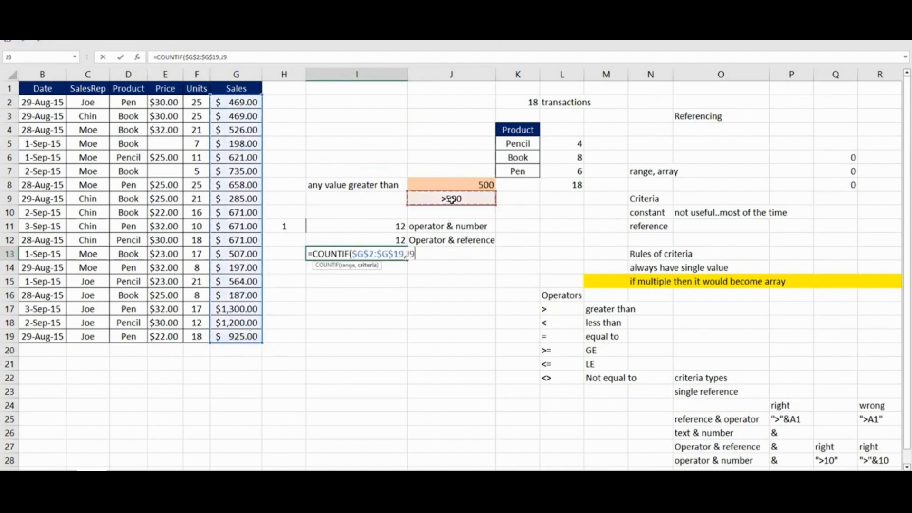
key("ctrl+Return")
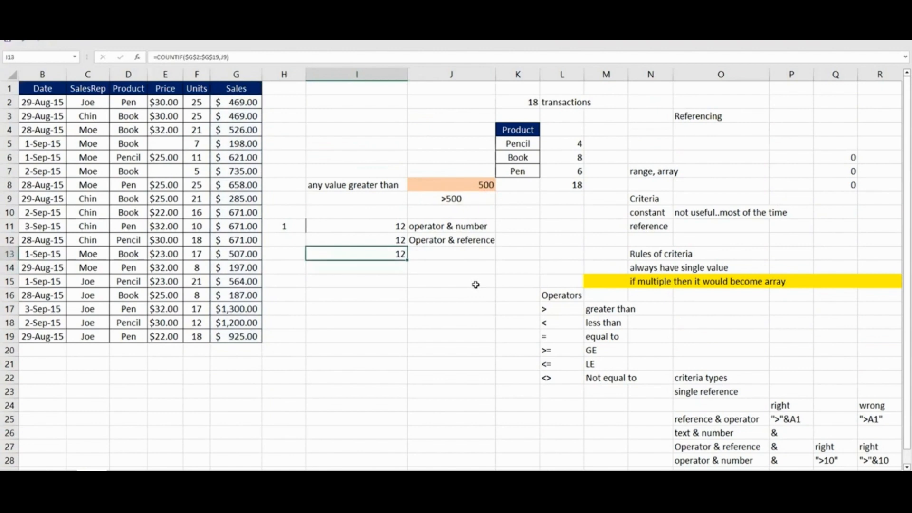
Step: Examine the criterion in J9 and how the COUNTIF formula in I13 references it
left_click(446, 199)
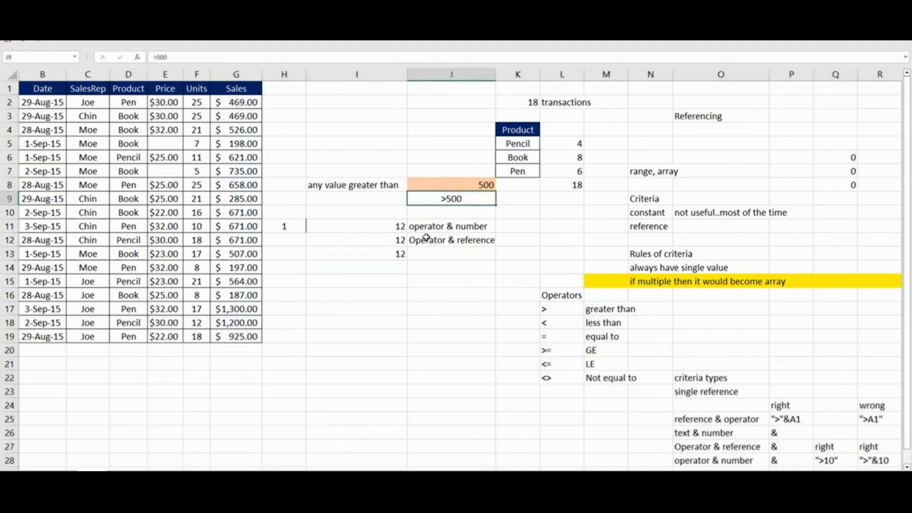
left_click(391, 254)
key("F2")
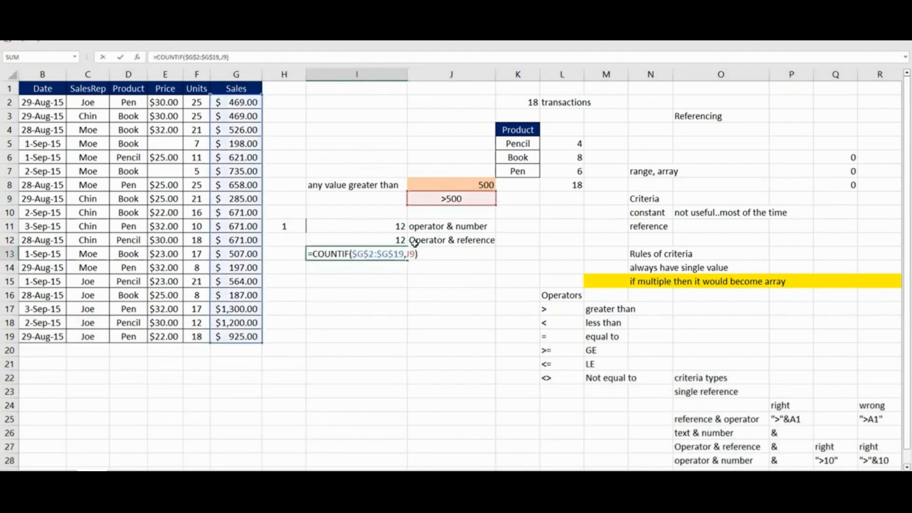